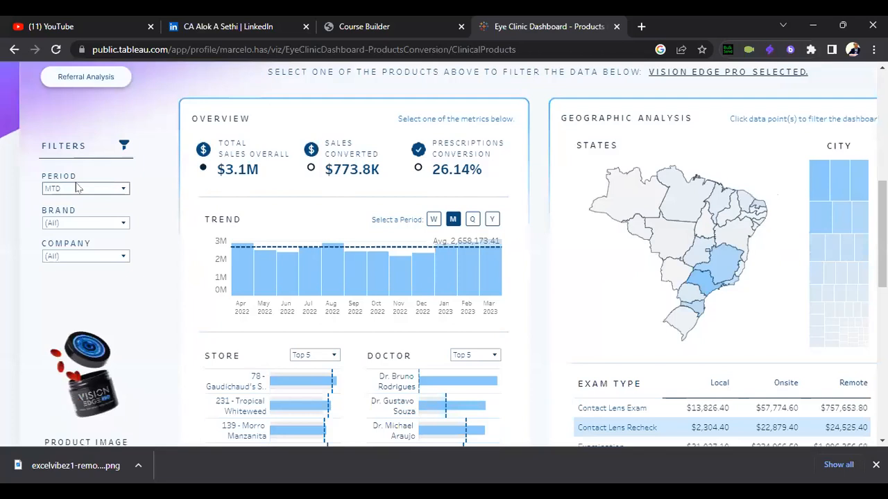
Step: Filter the Products Conversion dashboard to the WTD period and review the product cards
left_click(58, 201)
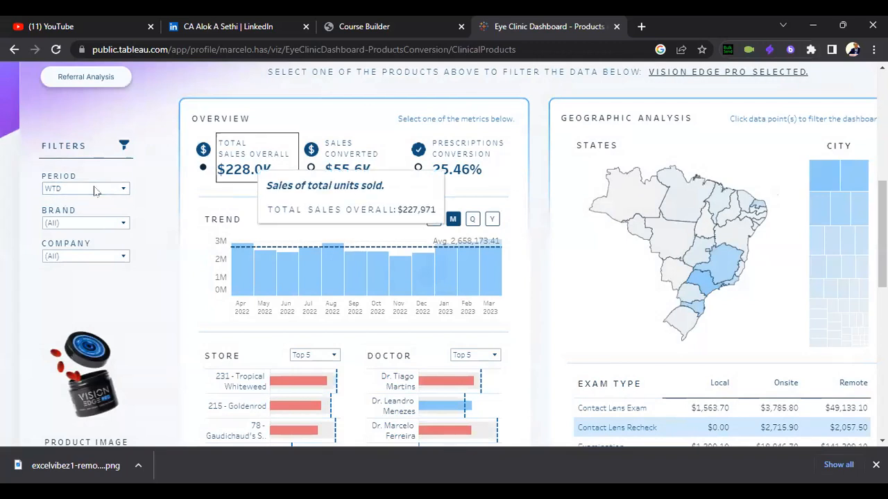
scroll(95, 191, "up", 5)
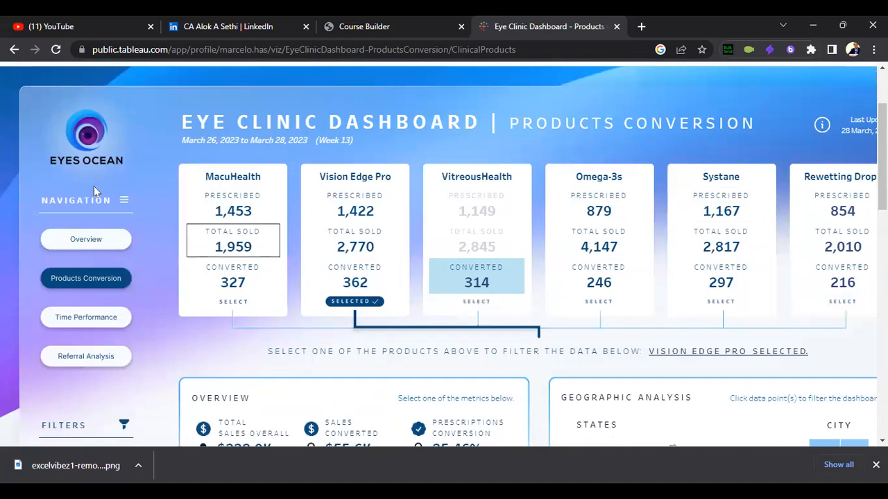
scroll(93, 192, "right", 1)
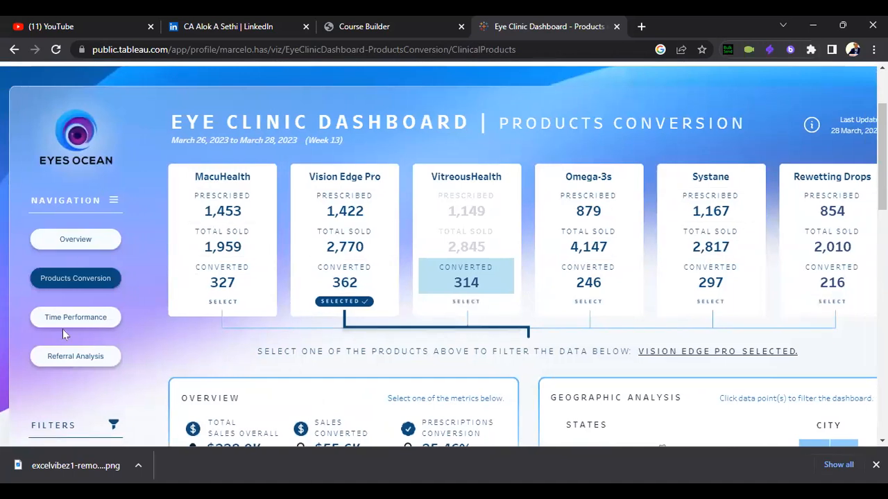
Step: Filter the dashboard to the Eye You Care brand and review the product cards
scroll(62, 329, "down", 5)
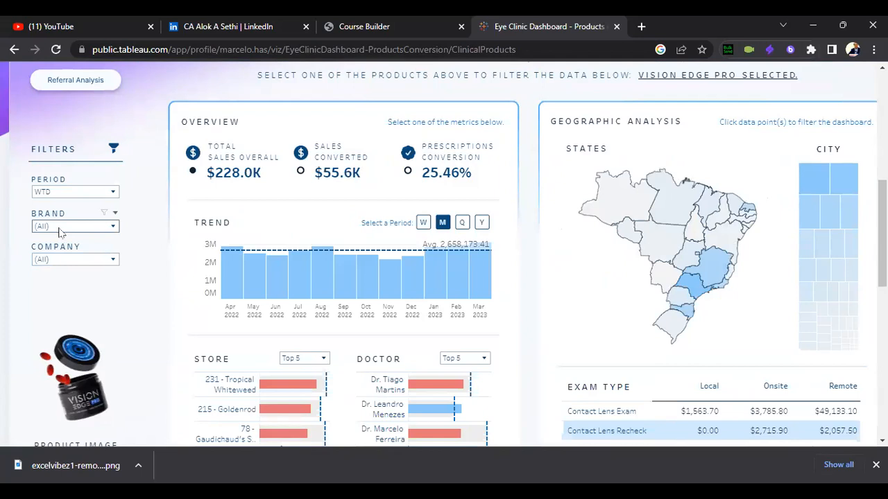
left_click(60, 227)
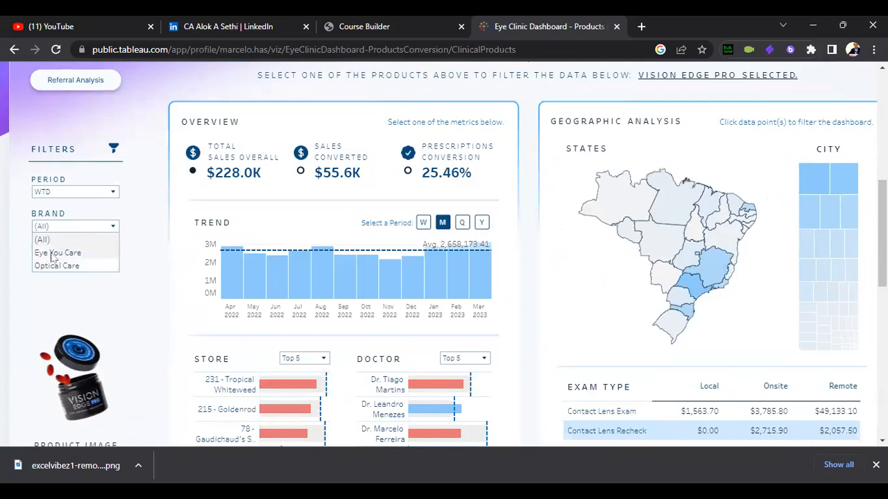
left_click(54, 254)
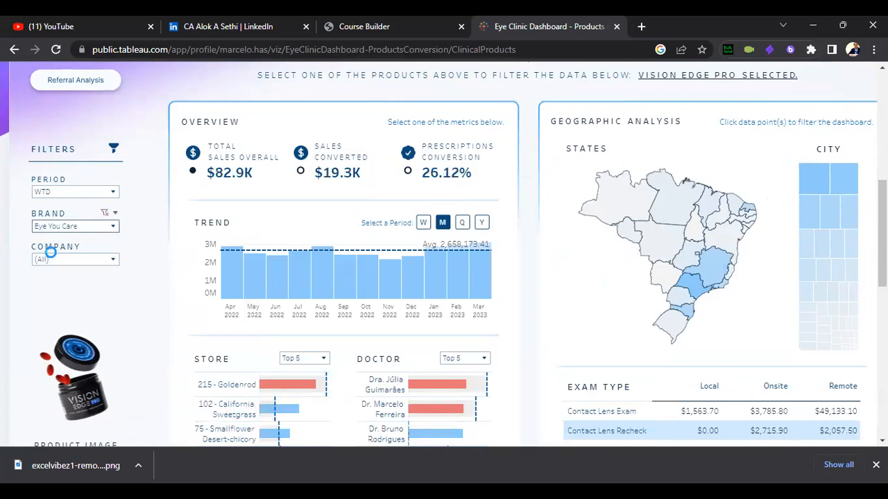
scroll(51, 254, "down", 2)
scroll(51, 253, "up", 4)
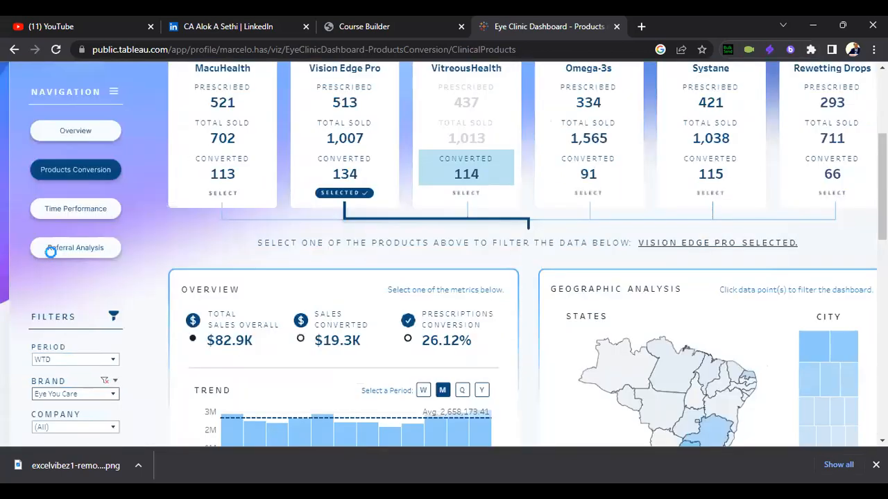
scroll(50, 250, "up", 2)
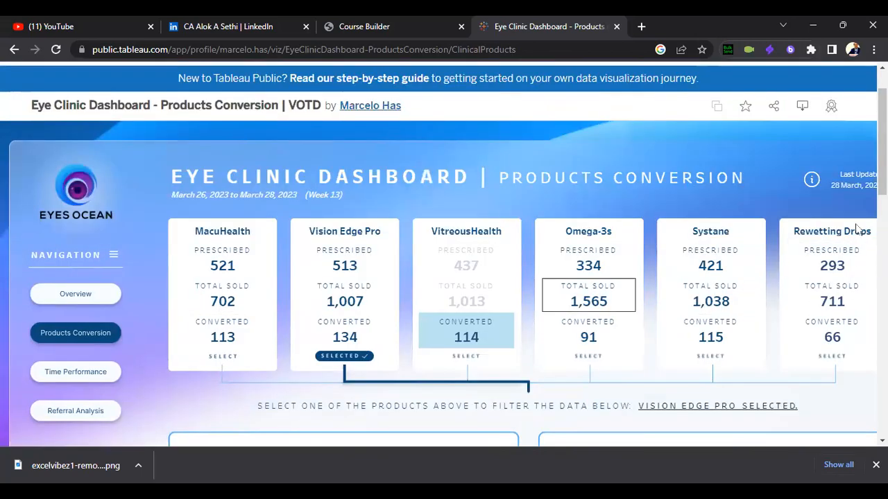
Step: Filter the dashboard to the Corporate company
scroll(858, 229, "down", 4)
scroll(858, 228, "down", 1)
left_click(86, 281)
left_click(59, 309)
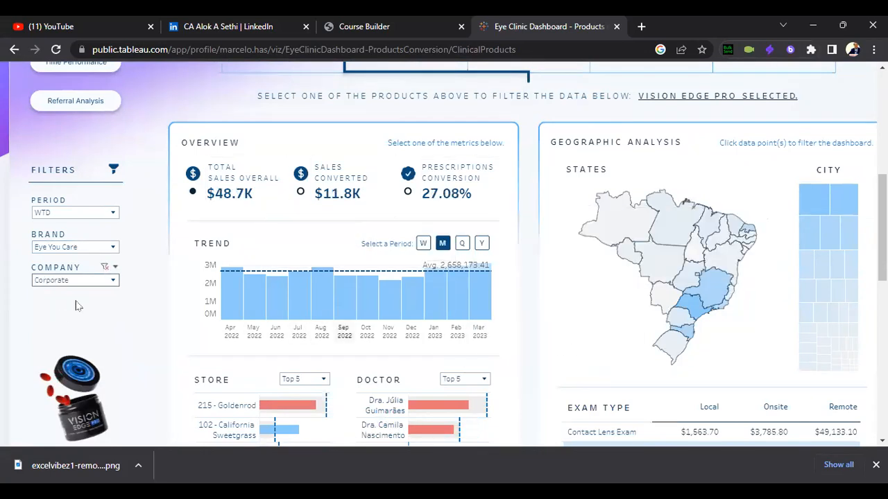
Step: Examine the filtered product cards, overview metrics, store and doctor rankings, and exam type table
scroll(79, 306, "down", 2)
scroll(78, 306, "down", 1)
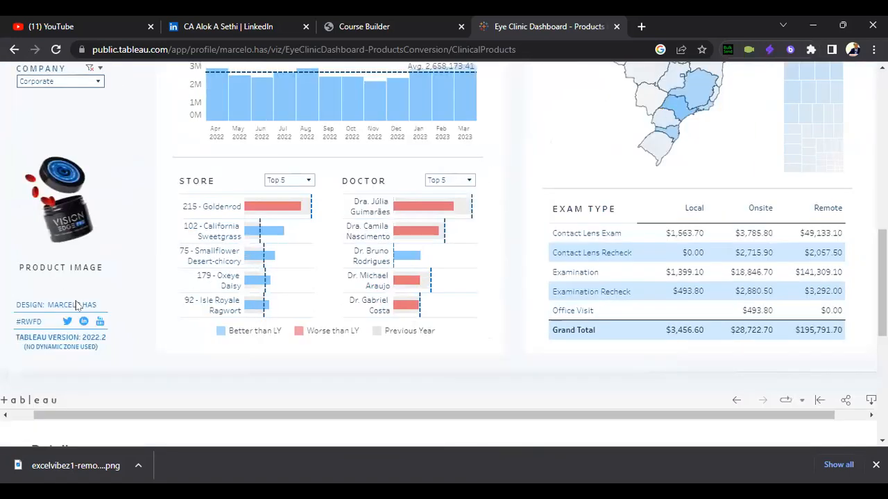
scroll(78, 306, "up", 1)
scroll(78, 306, "up", 3)
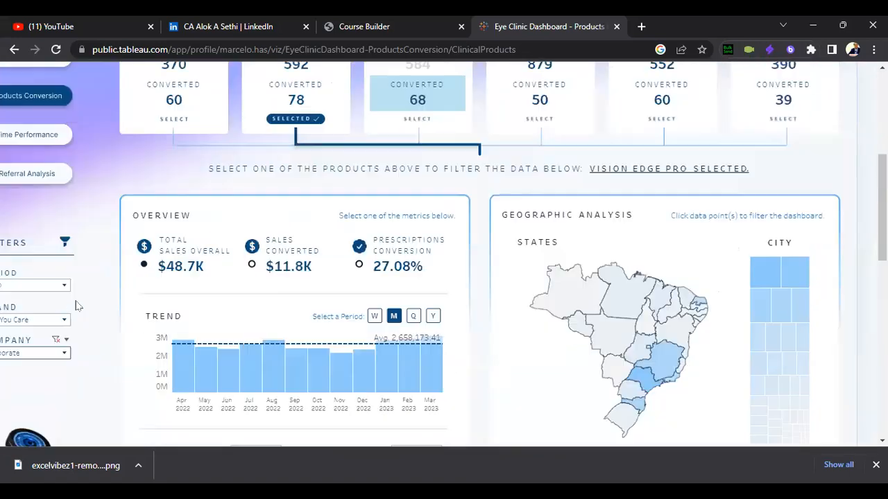
scroll(79, 306, "up", 2)
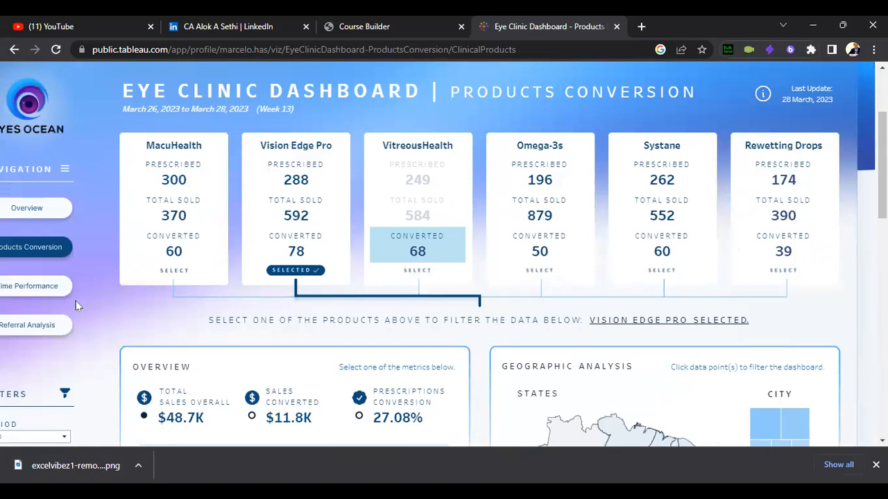
scroll(77, 301, "down", 1)
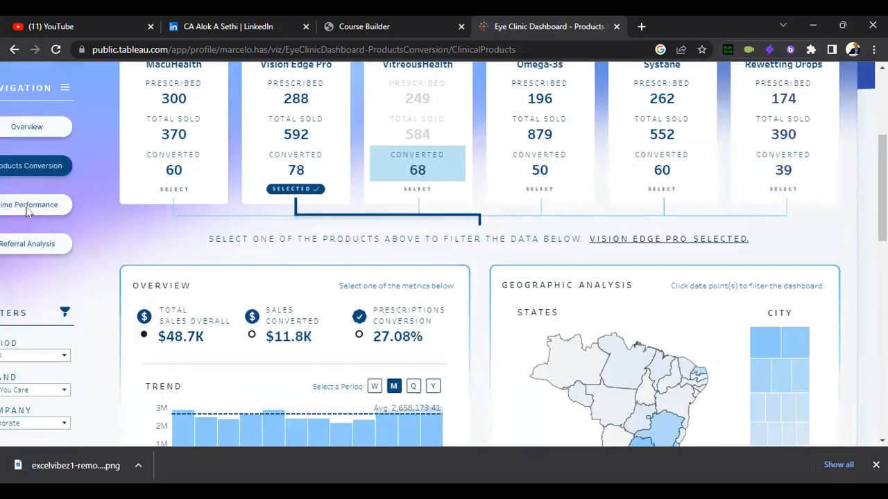
scroll(3, 238, "left", 2)
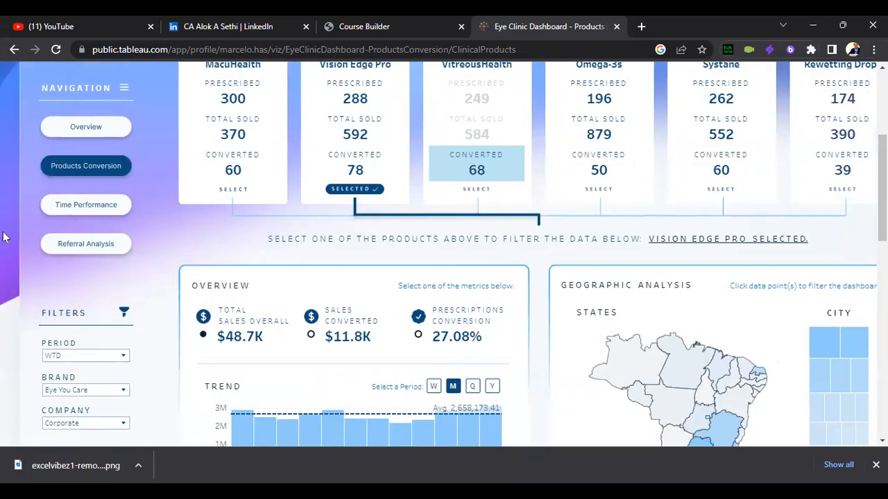
scroll(76, 179, "up", 2)
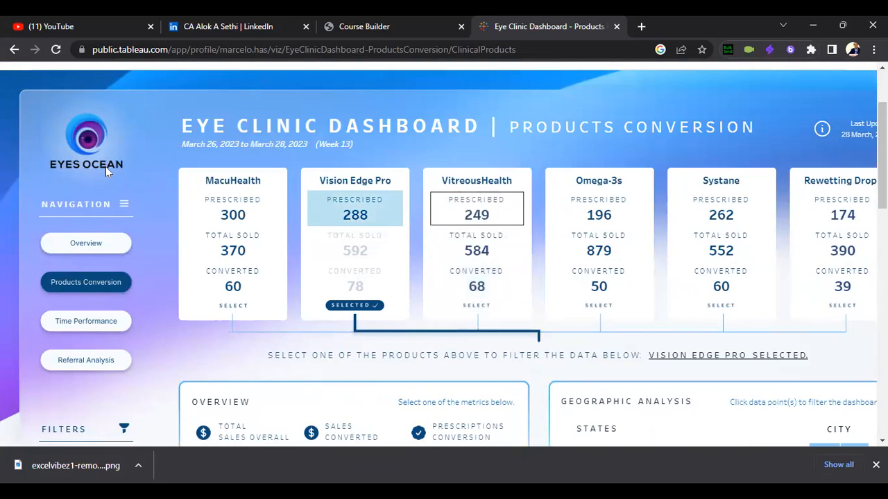
Step: Filter the dashboard to the state of Amazonas on the geographic map and review the overview metrics
scroll(105, 167, "down", 3)
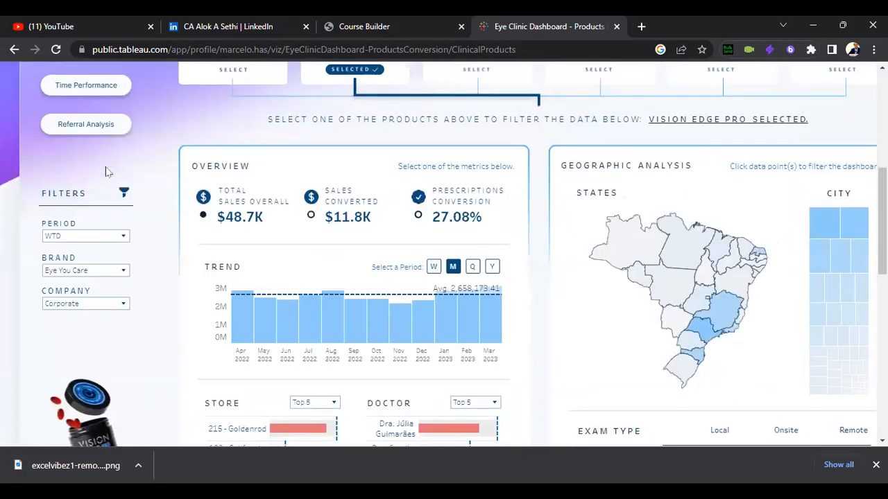
scroll(106, 172, "down", 1)
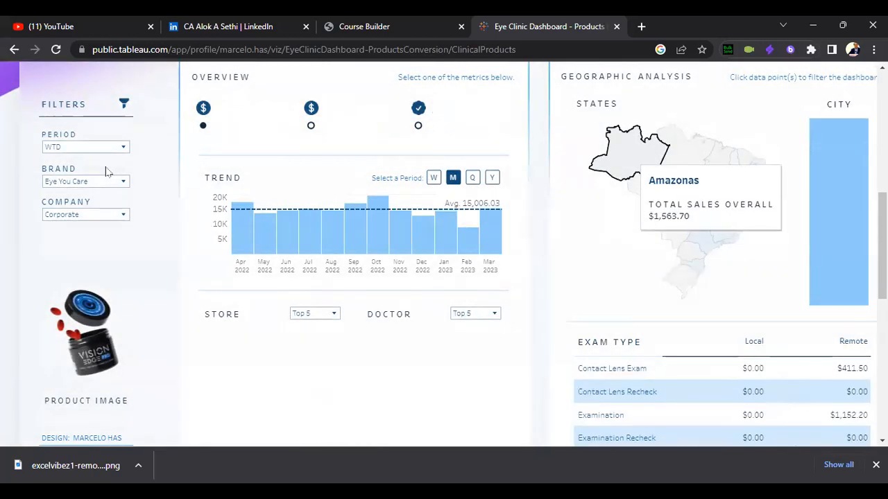
scroll(106, 172, "up", 1)
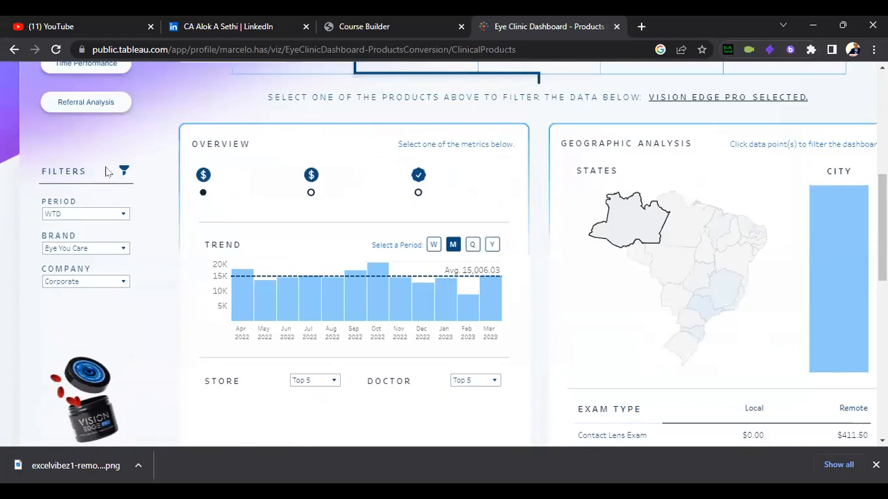
scroll(106, 172, "up", 3)
scroll(106, 172, "down", 4)
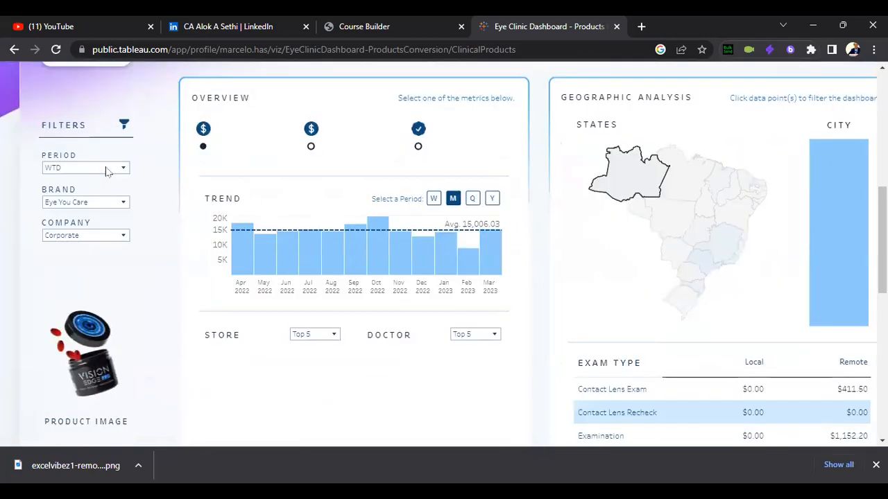
Step: Set the Brand filter back to (All) and review the product cards
left_click(76, 206)
left_click(62, 218)
scroll(99, 206, "up", 4)
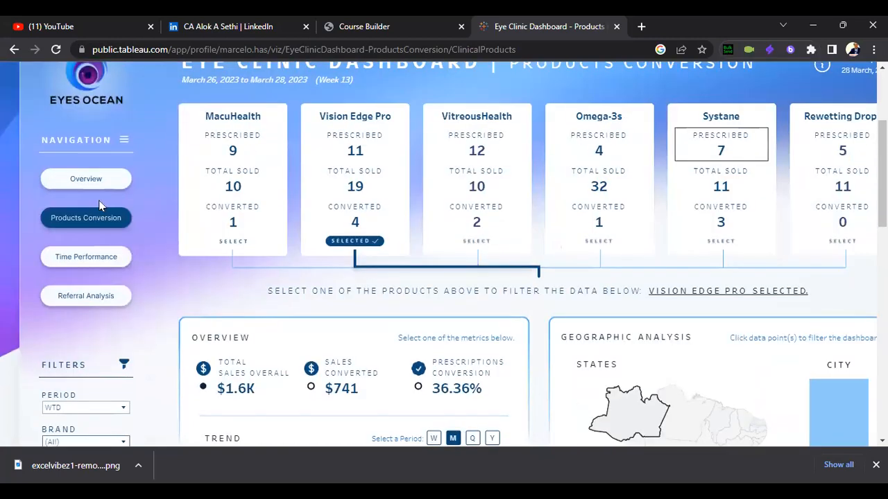
Step: Filter the dashboard to the state of Minas Gerais on the geographic map and review the product cards
scroll(99, 206, "down", 3)
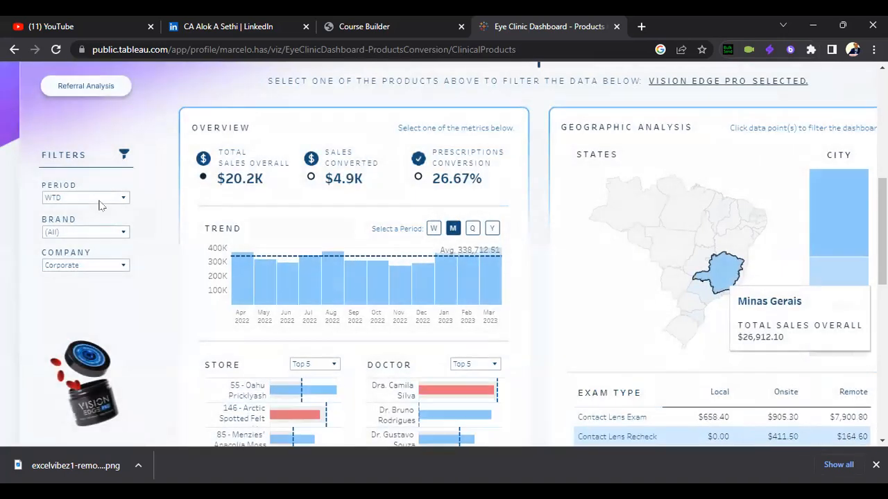
scroll(99, 204, "up", 3)
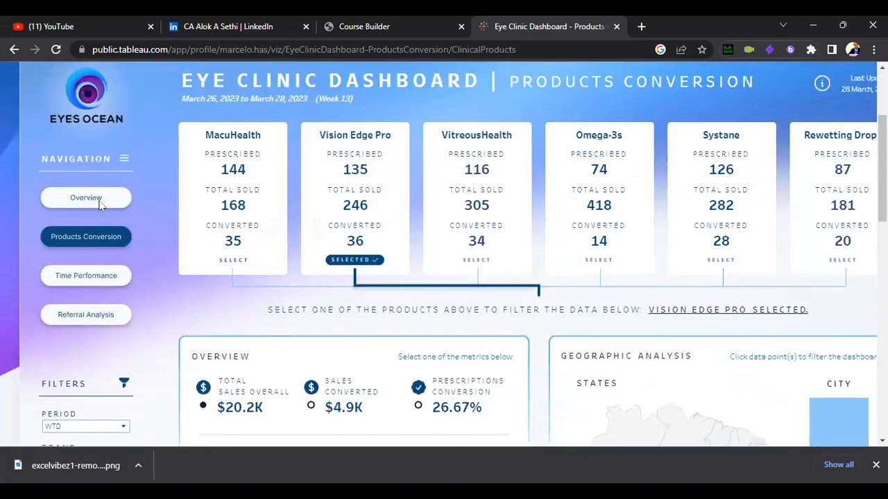
scroll(99, 204, "up", 3)
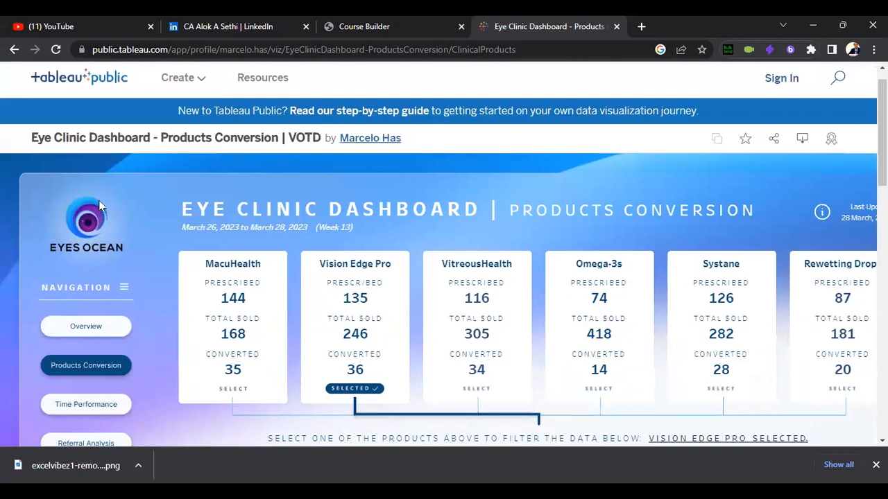
scroll(99, 204, "down", 5)
scroll(100, 205, "up", 5)
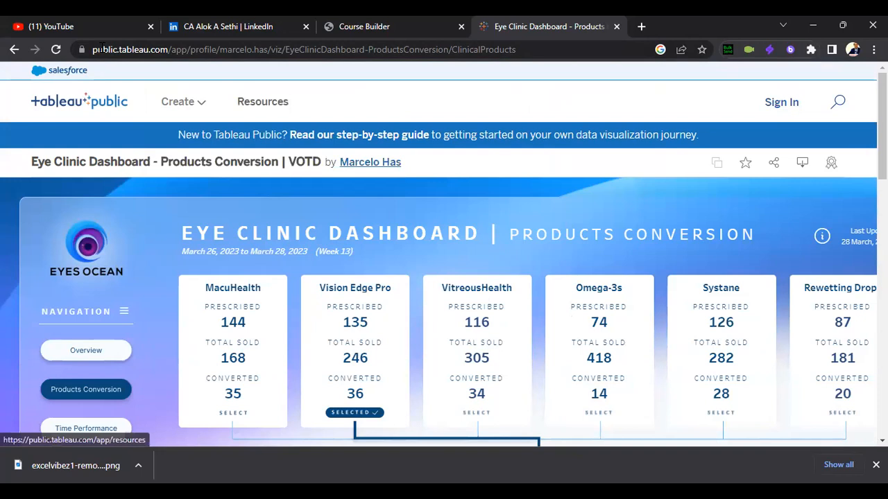
Step: Open the Sample Data section of the Tableau Public resources
left_click(262, 102)
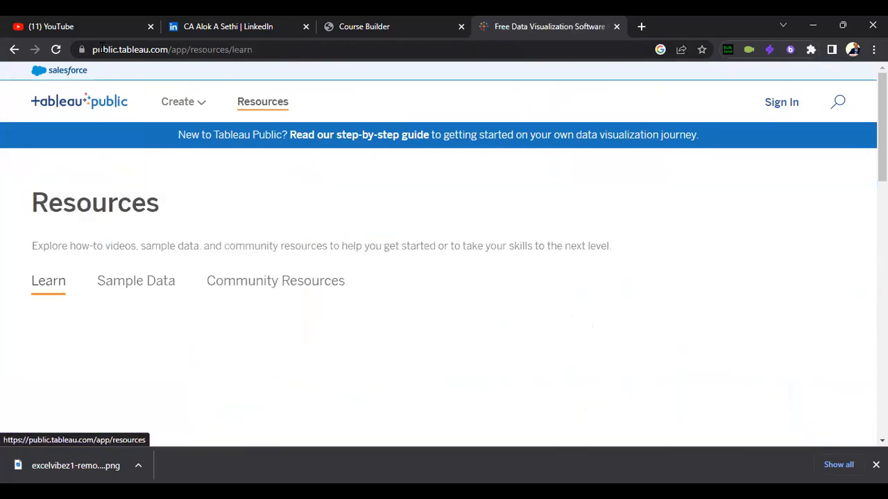
scroll(275, 278, "down", 2)
left_click(136, 117)
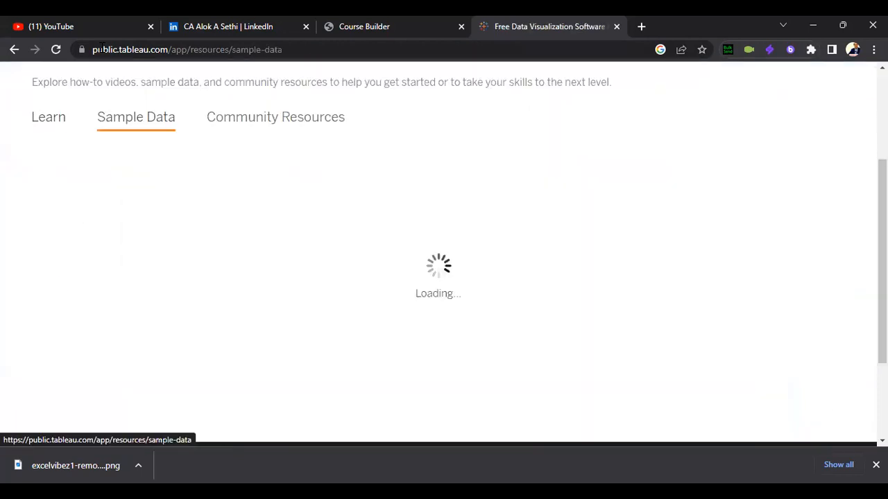
Step: Download the Netflix Movies and TV Shows and the FIFA World Cup Match Results xlsx datasets
scroll(277, 281, "down", 3)
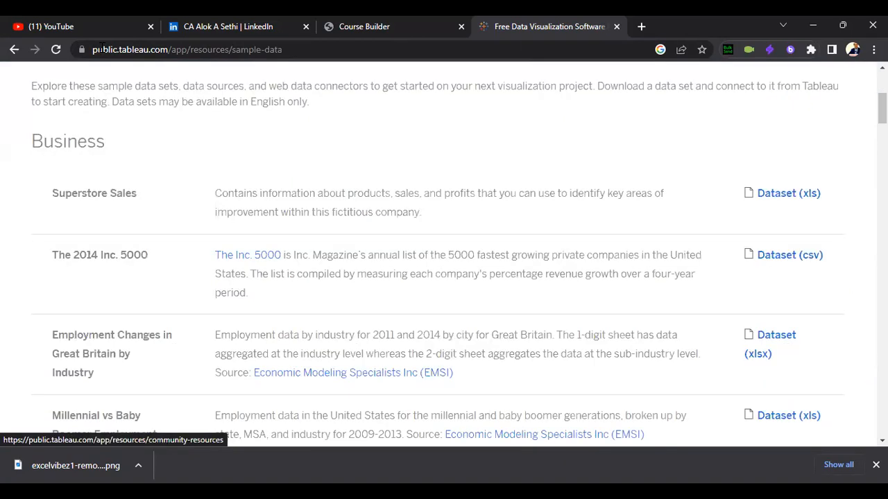
scroll(101, 159, "down", 1)
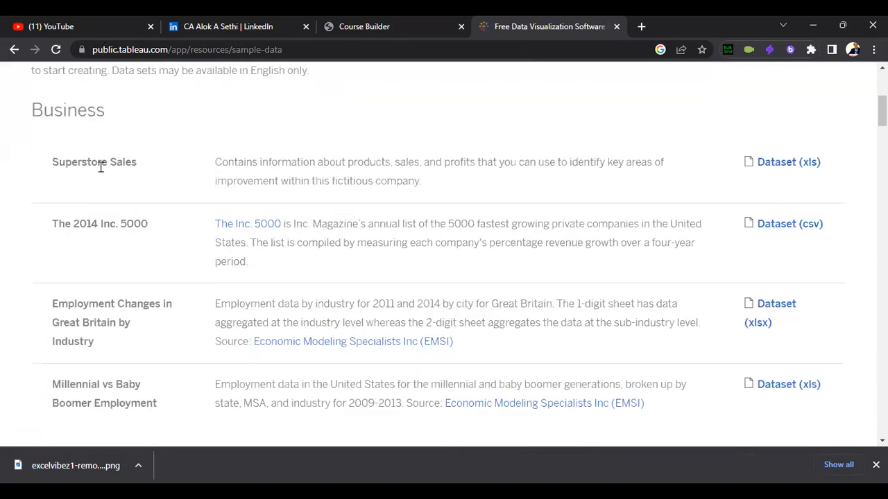
scroll(101, 167, "down", 3)
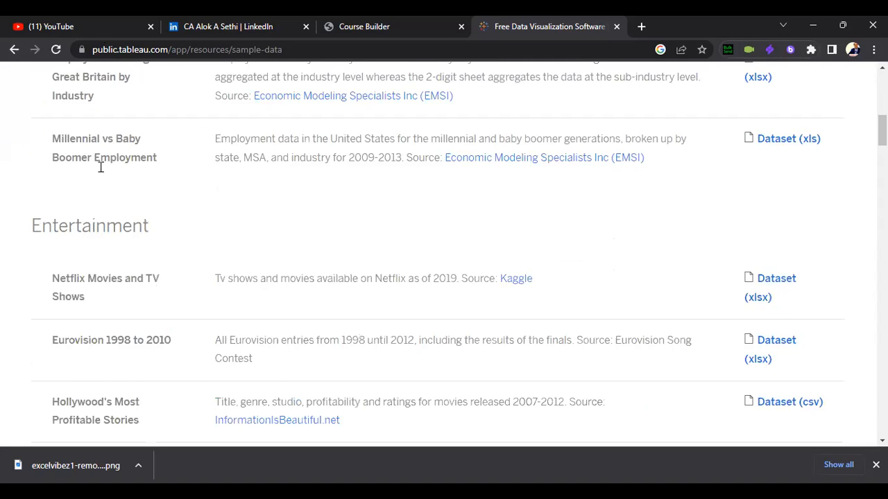
scroll(100, 167, "down", 1)
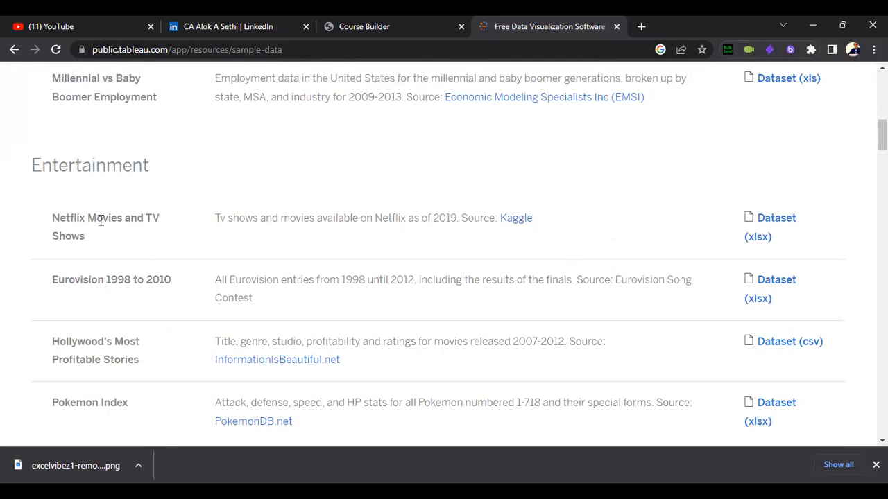
scroll(100, 220, "down", 4)
scroll(100, 220, "down", 2)
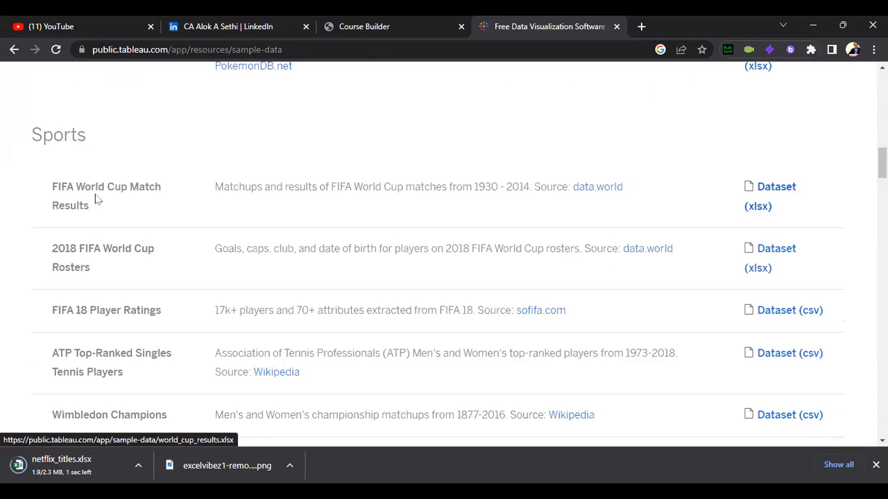
left_click(95, 199)
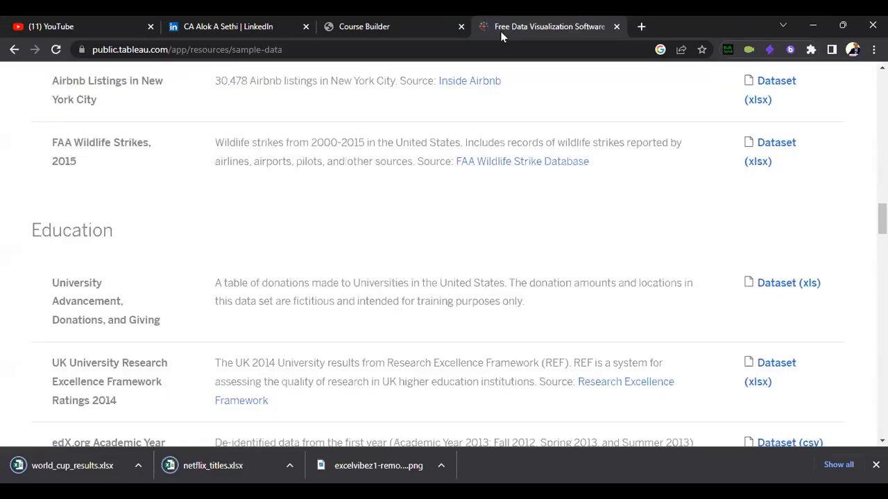
Step: Browse the remaining sample data categories and the datasets they offer
key("Page_Down")
key("Page_Down")
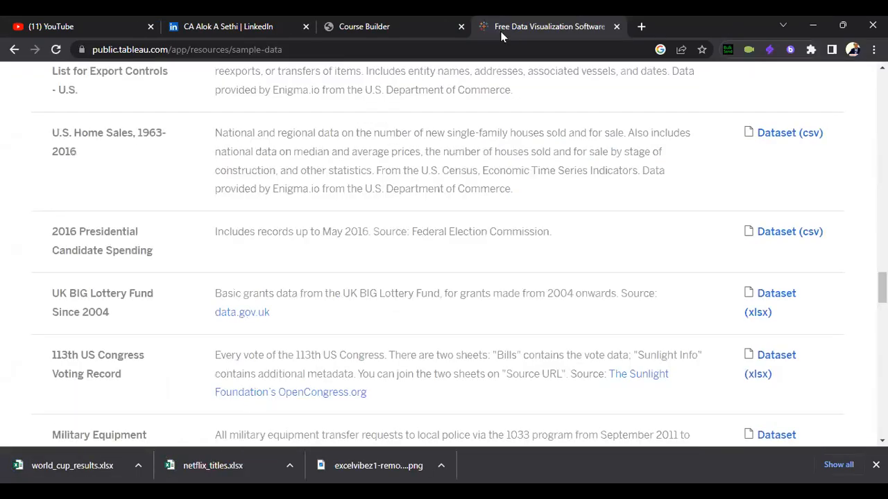
key("Page_Up")
key("Page_Up")
key("Page_Up")
key("Page_Up")
key("Page_Up")
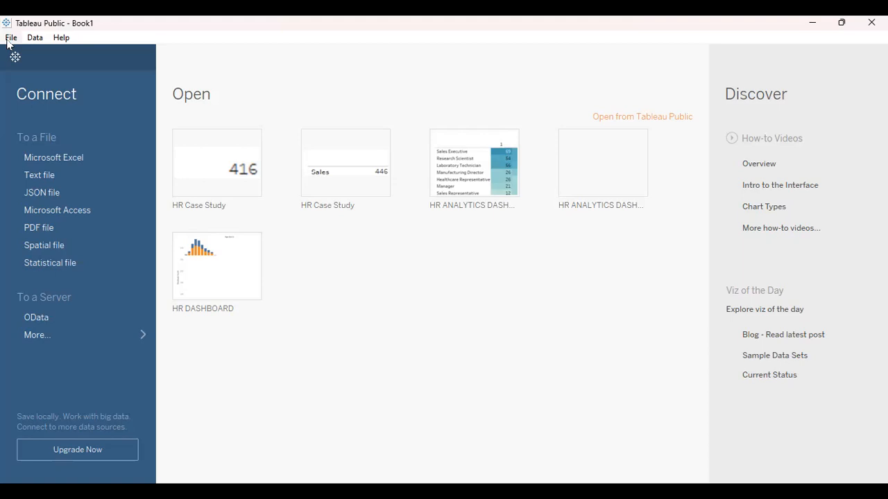
left_click(10, 39)
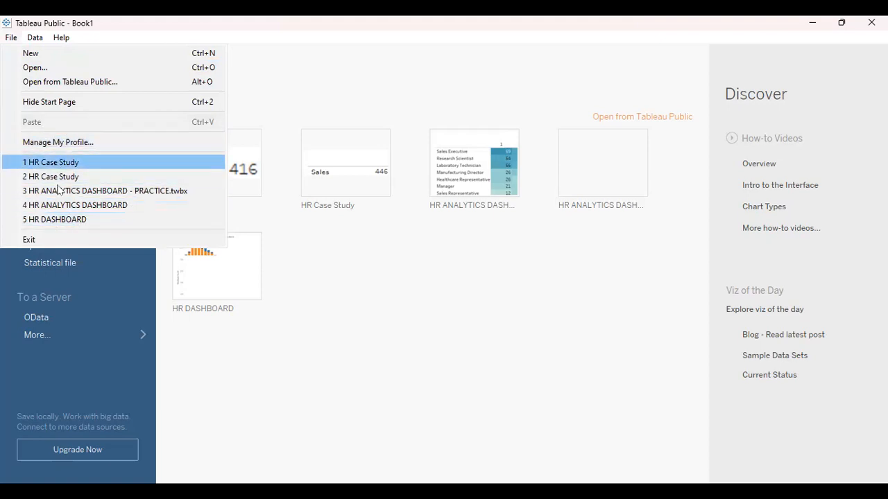
left_click(102, 310)
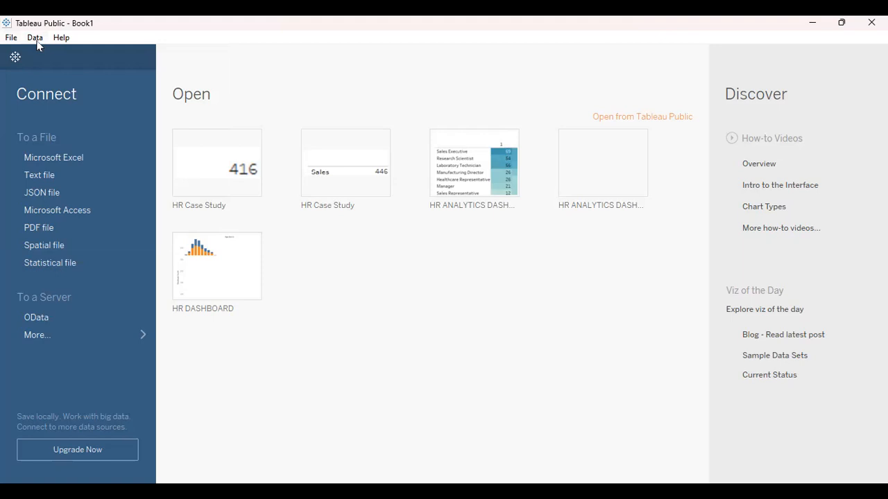
left_click(37, 43)
left_click(68, 41)
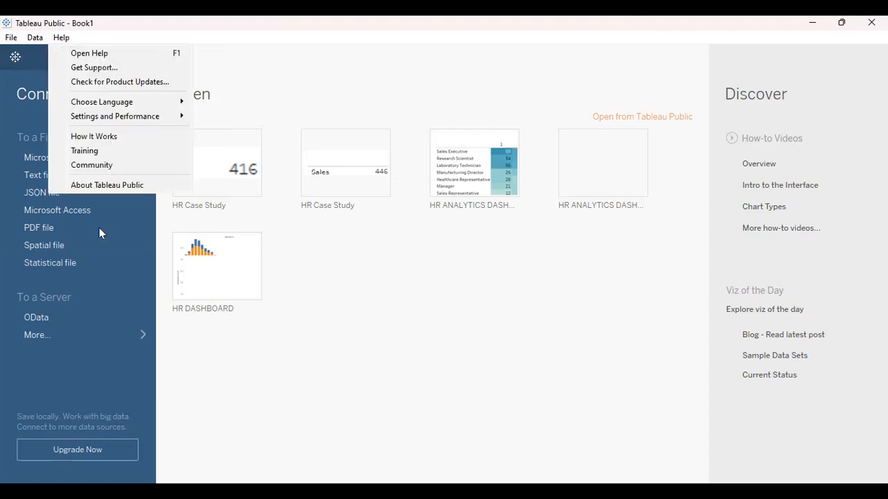
left_click(99, 227)
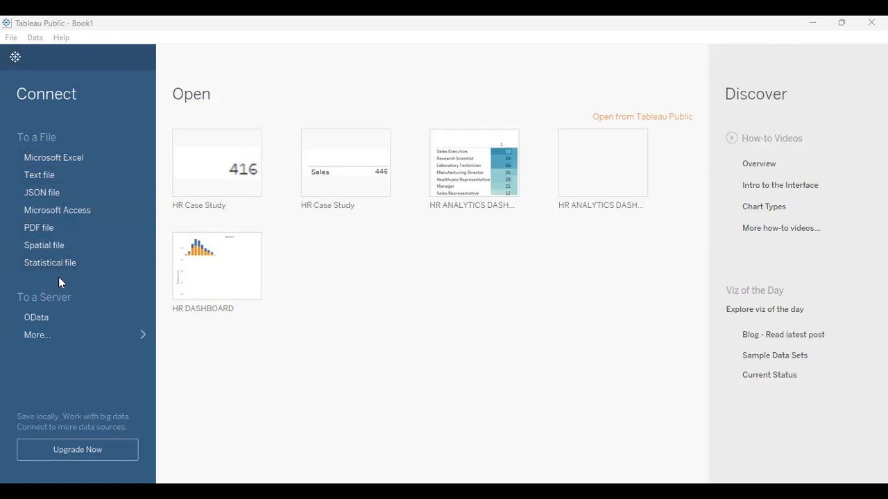
Step: Look over the additional server connectors and the Web Data Connector dialog, then view the blank worksheet and return to the start page
left_click(56, 332)
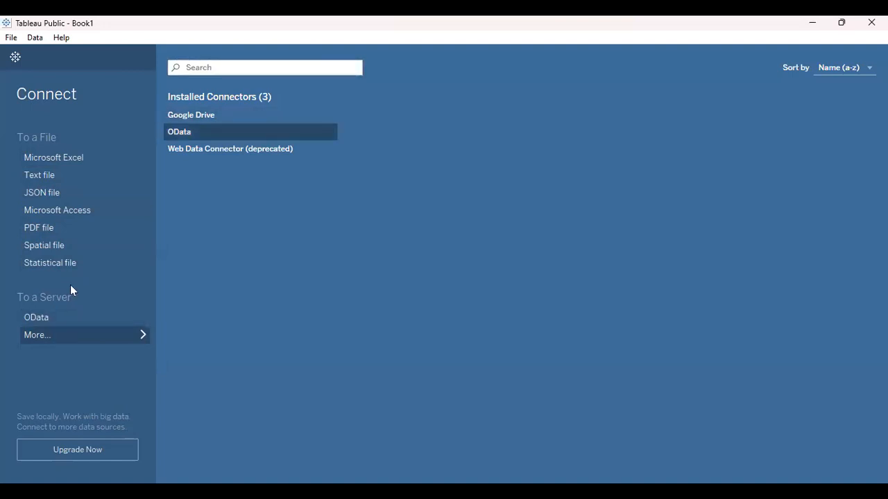
key("Down")
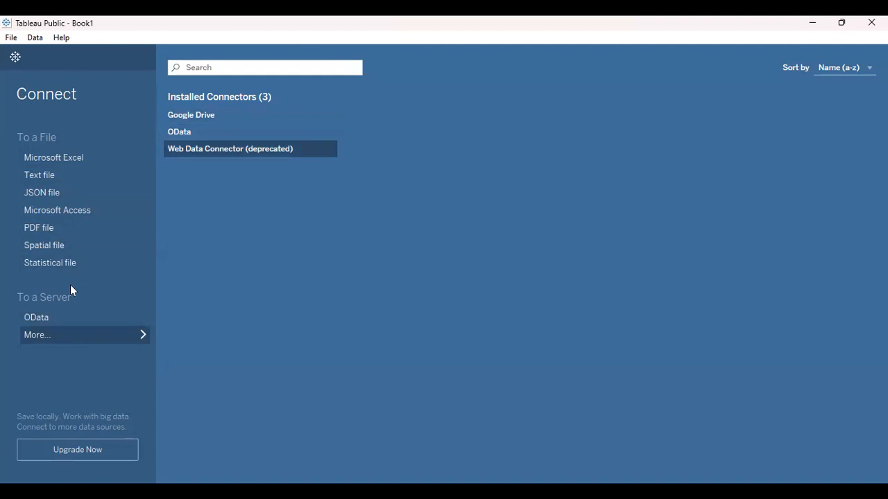
key("Return")
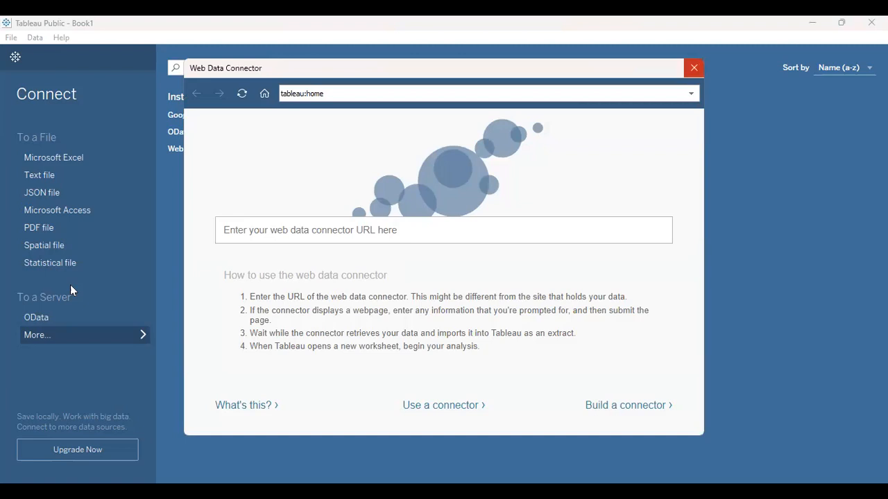
left_click(693, 68)
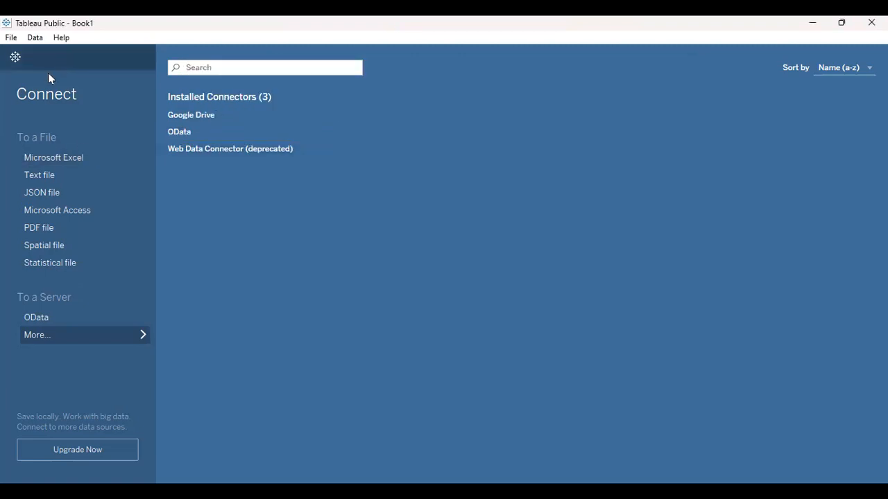
left_click(14, 60)
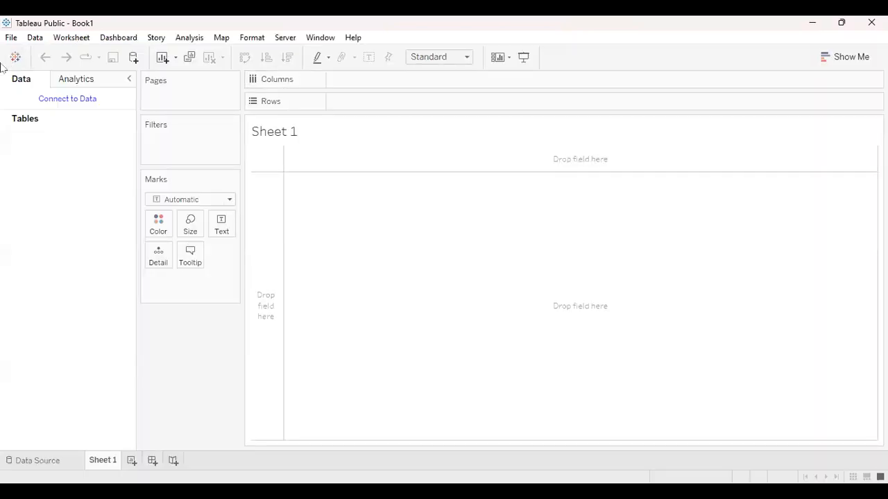
left_click(13, 58)
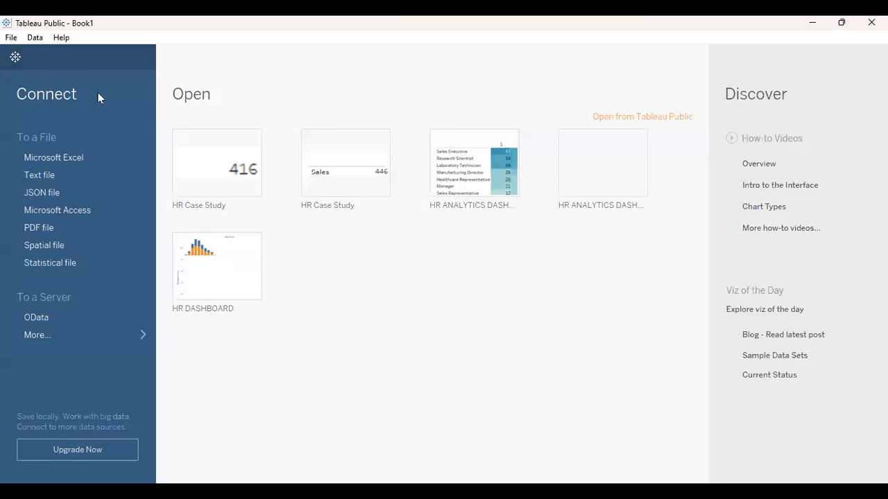
left_click(36, 176)
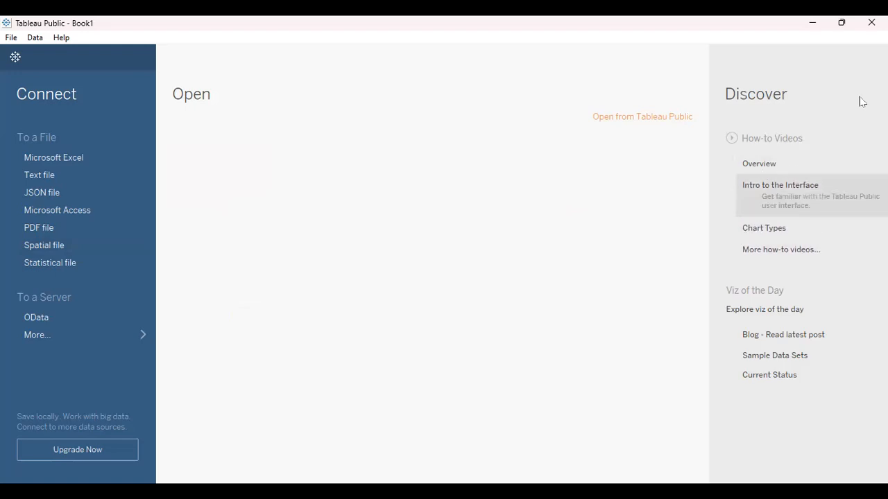
left_click(35, 167)
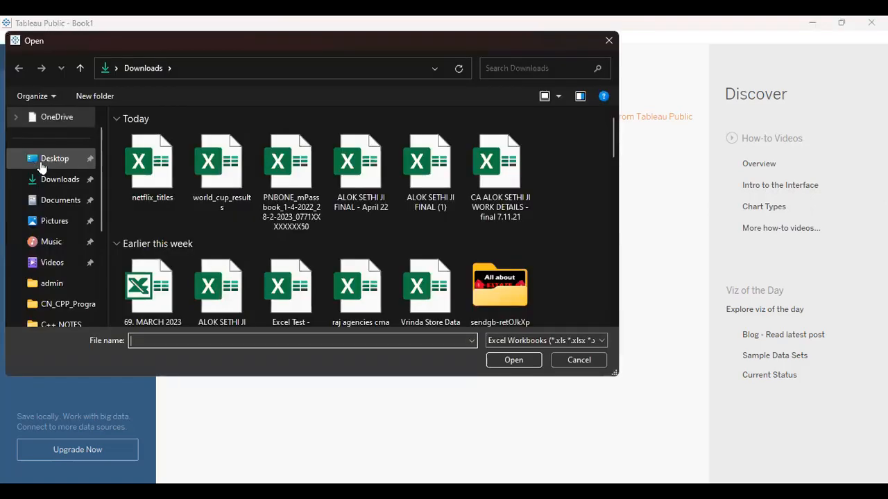
left_click(43, 167)
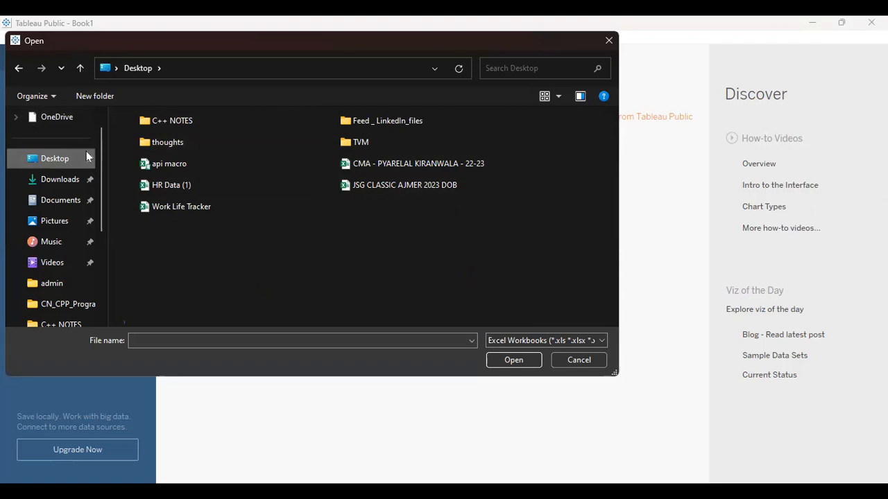
key("Escape")
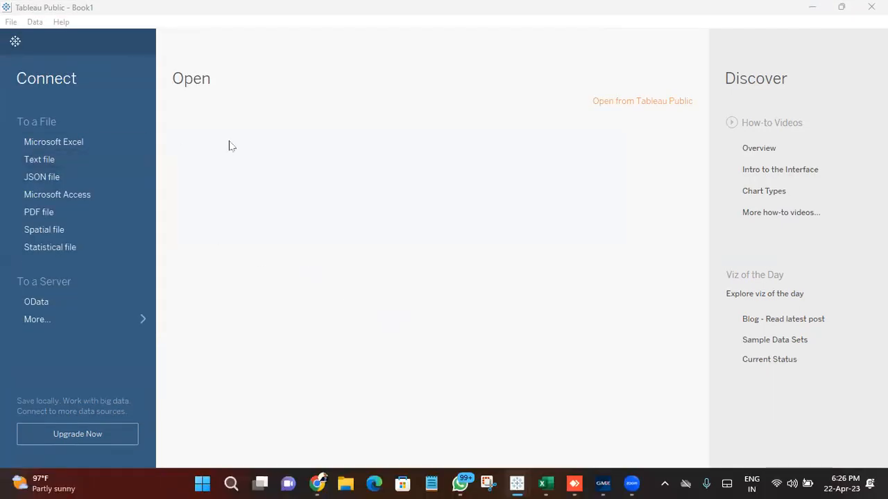
Step: Connect to the Excel workbook HR Data (1) stored on the Desktop
left_click(57, 141)
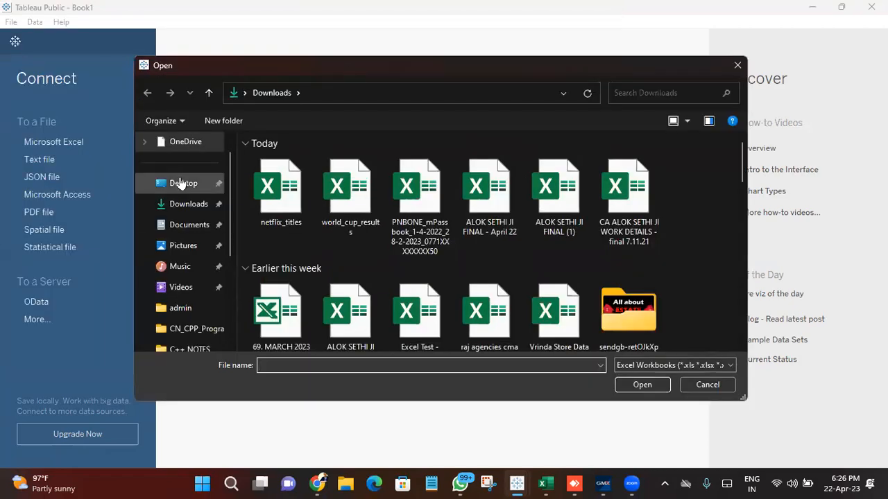
left_click(182, 183)
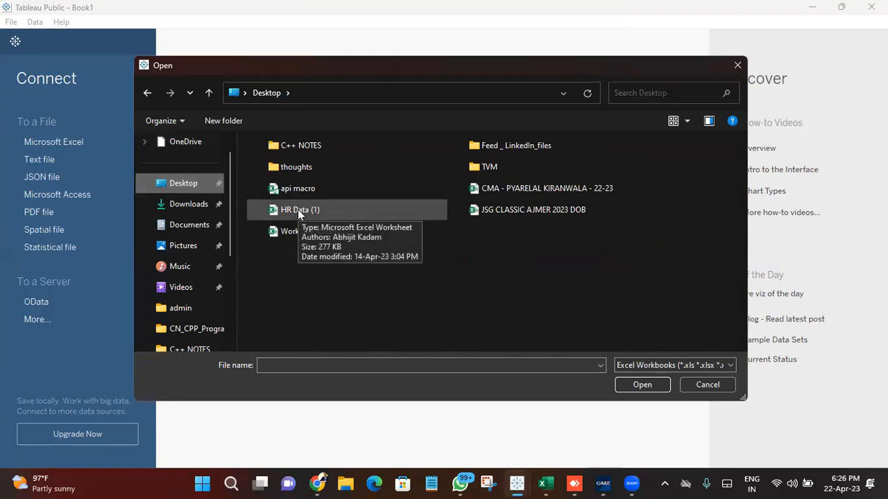
left_click(298, 209)
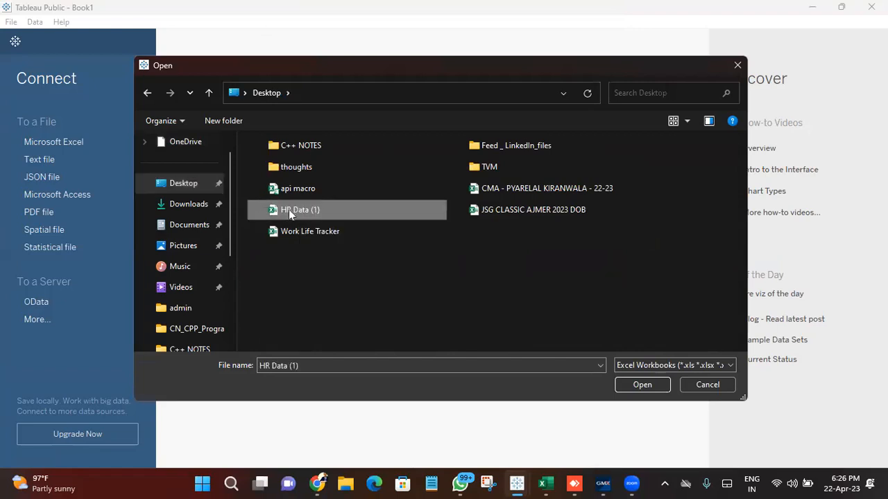
left_click(659, 385)
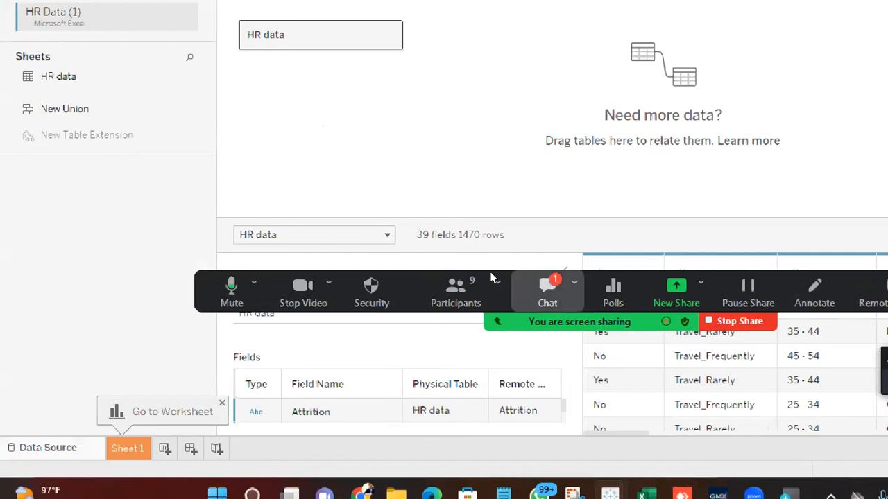
left_click(548, 291)
left_click(680, 39)
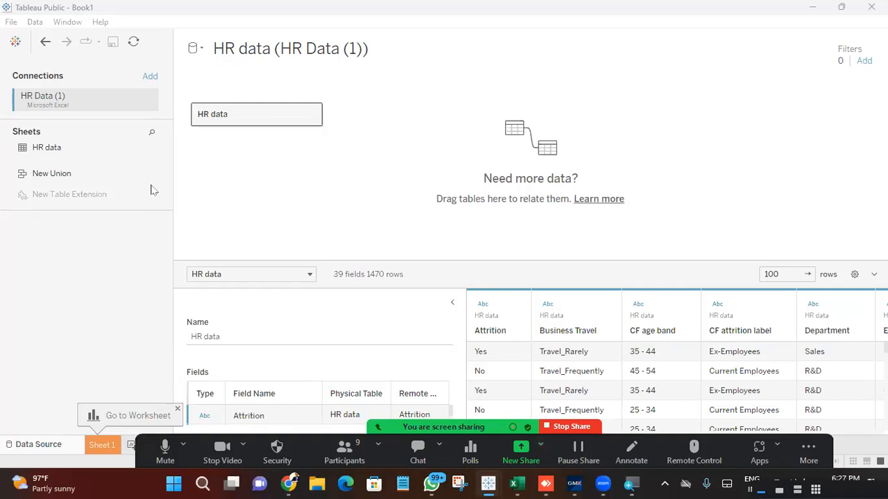
Step: Narrow the connections pane and enlarge the data preview area of the HR data source, admitting the waiting meeting participant
left_click_drag(173, 155, 92, 189)
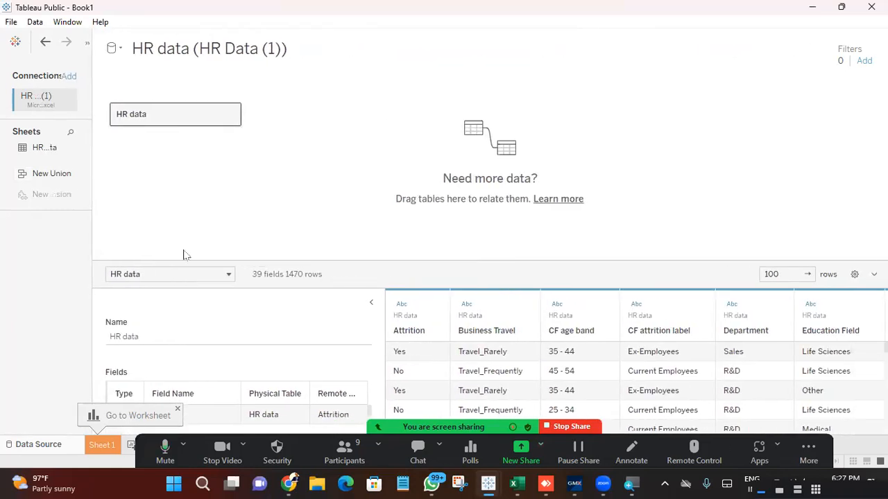
left_click_drag(185, 258, 174, 39)
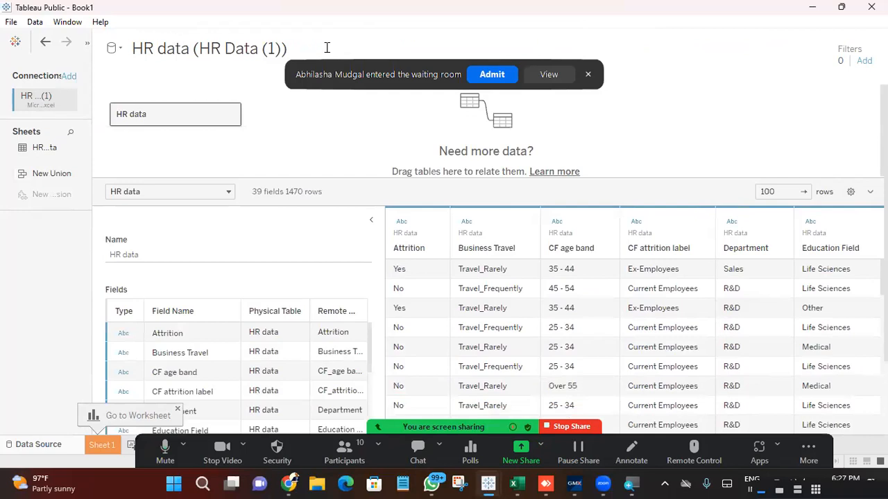
left_click(494, 77)
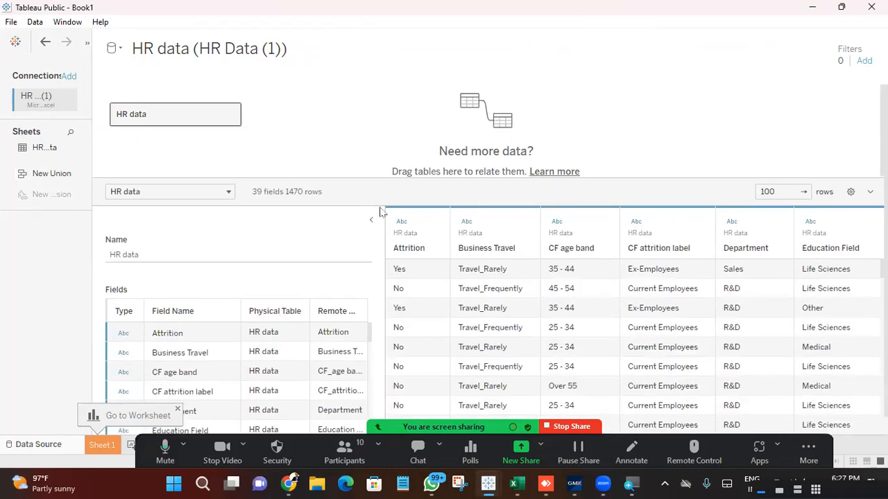
left_click_drag(89, 143, 127, 217)
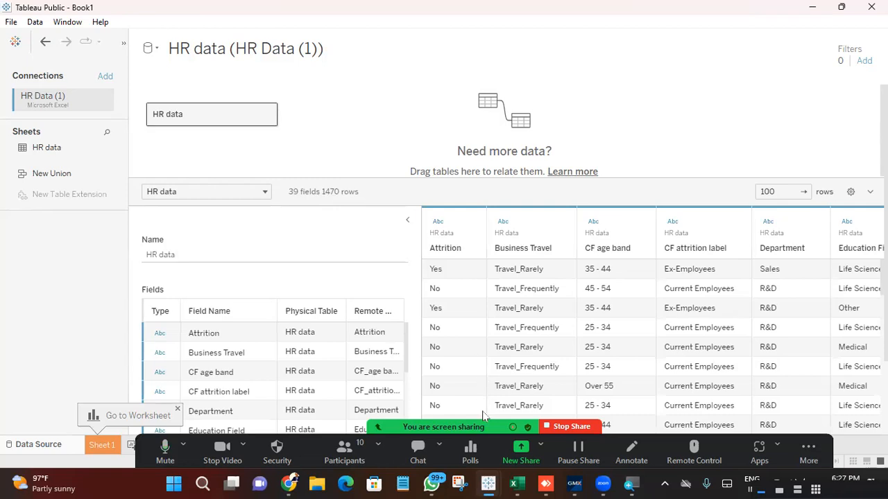
Step: Switch to the HR Data (1) workbook in Excel, enabling editing and selecting the Attrition header in cell A1
mouse_move(517, 483)
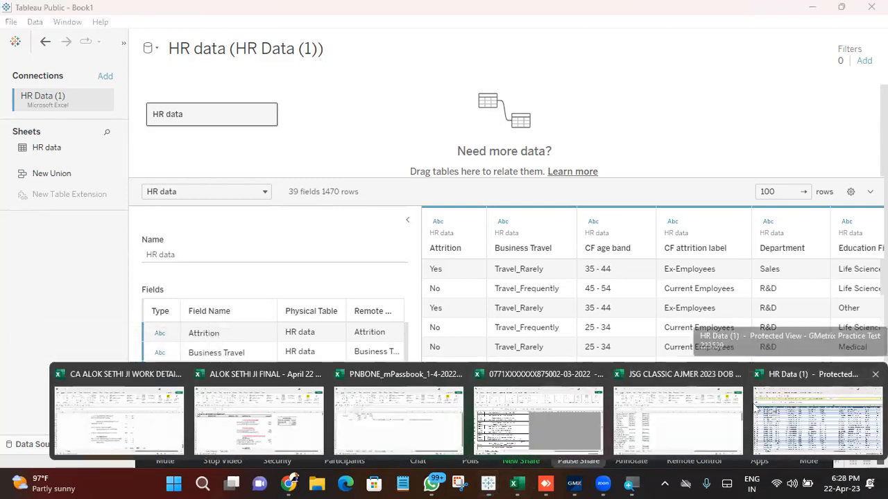
left_click(763, 413)
left_click(536, 82)
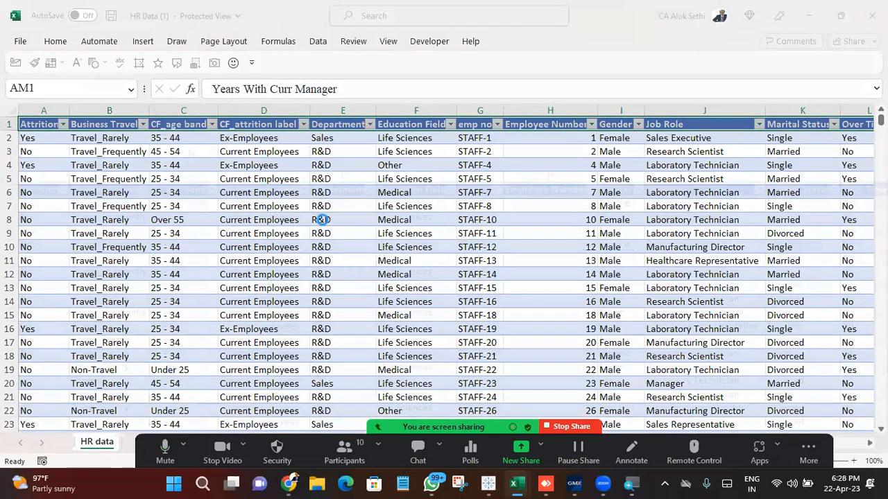
left_click(321, 220)
key("Home")
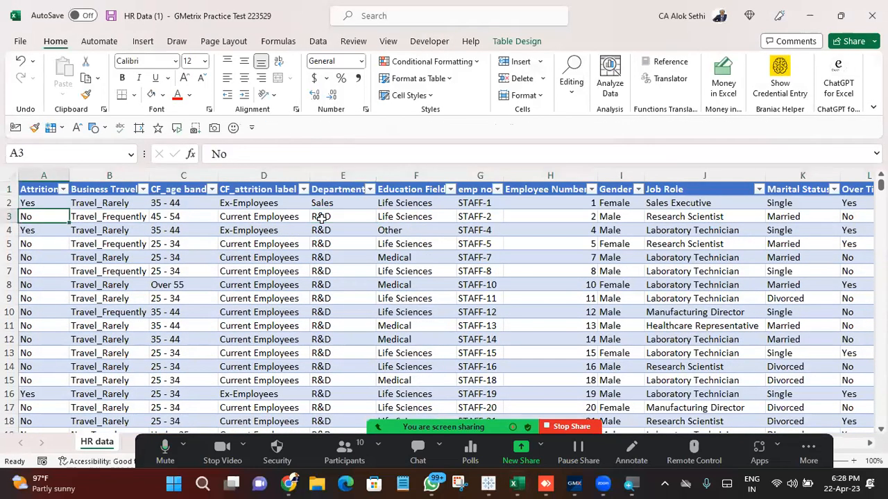
key("Up")
key("Up")
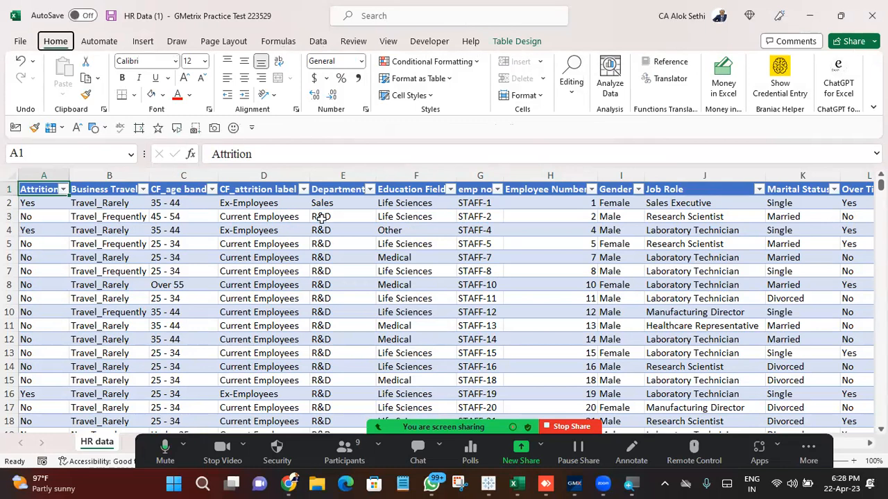
Step: Remove the filter buttons from the header row of the HR data table
key("alt+h")
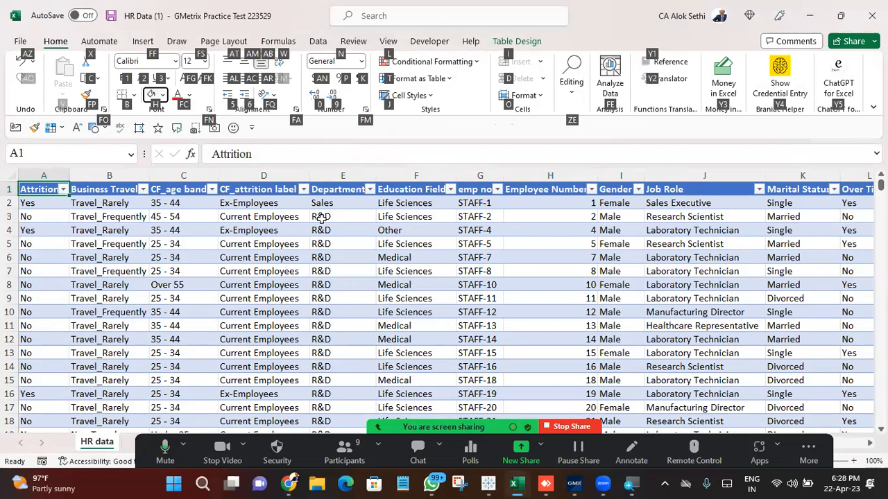
key("Escape")
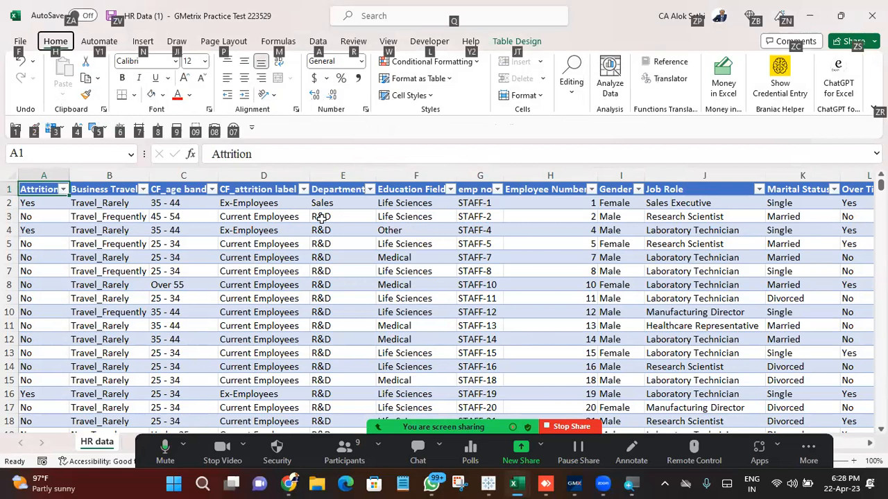
key("Escape")
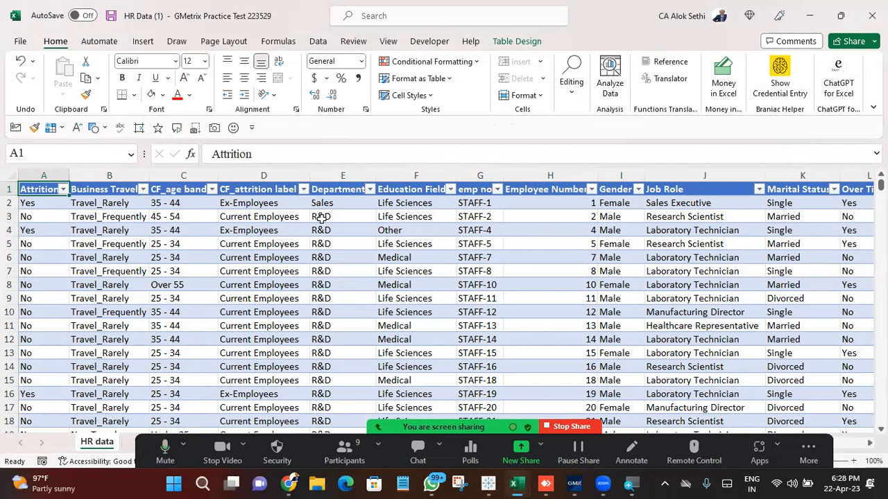
key("ctrl+shift+l")
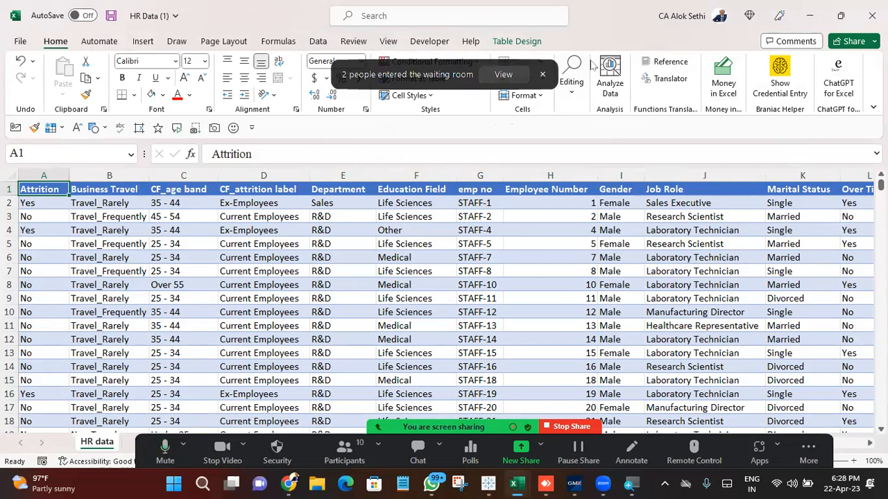
Step: Admit the waiting participant to the Zoom meeting and close the participants list
left_click(503, 74)
left_click(541, 176)
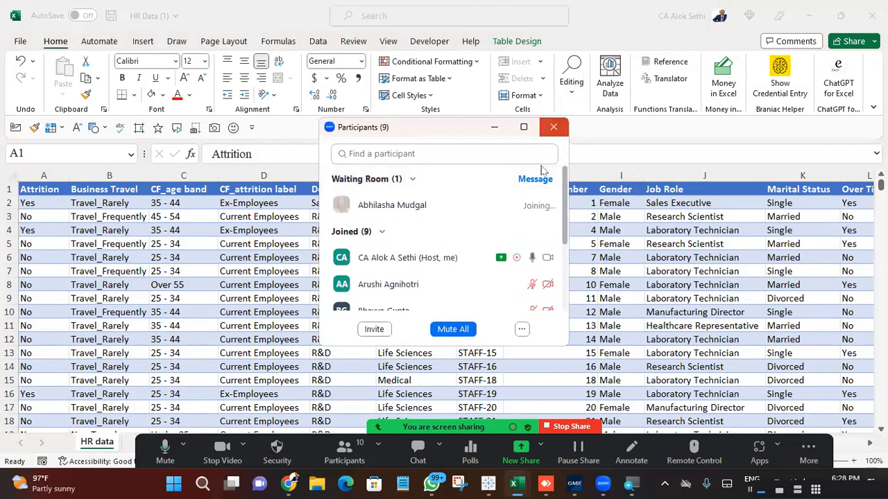
left_click(553, 127)
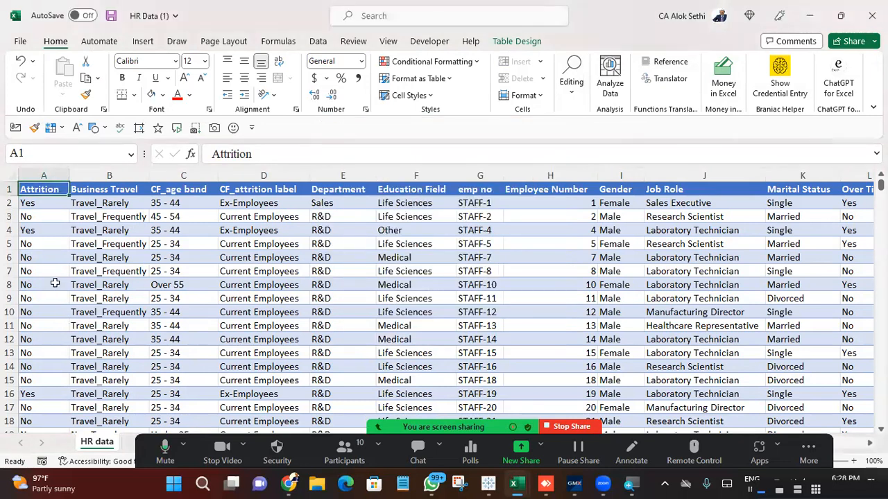
Step: Examine the extent of the HR data header row up to its last column and return to cell A1
key("ctrl+Right")
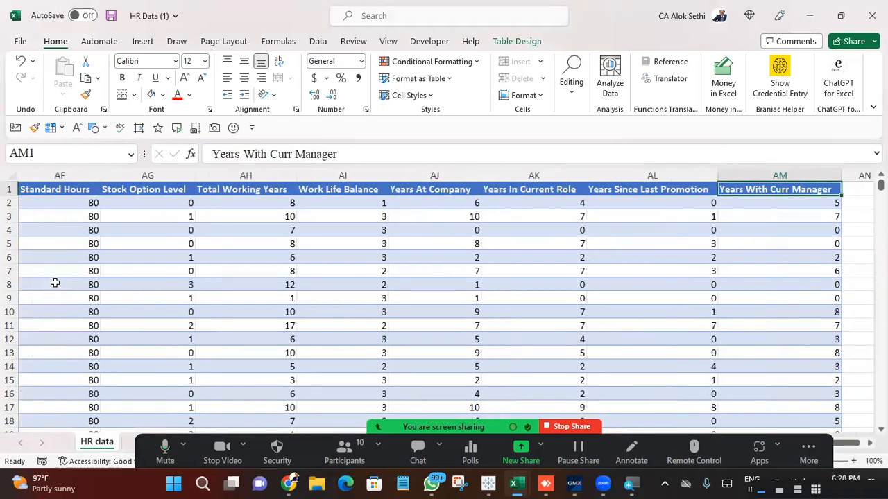
key("ctrl+Left")
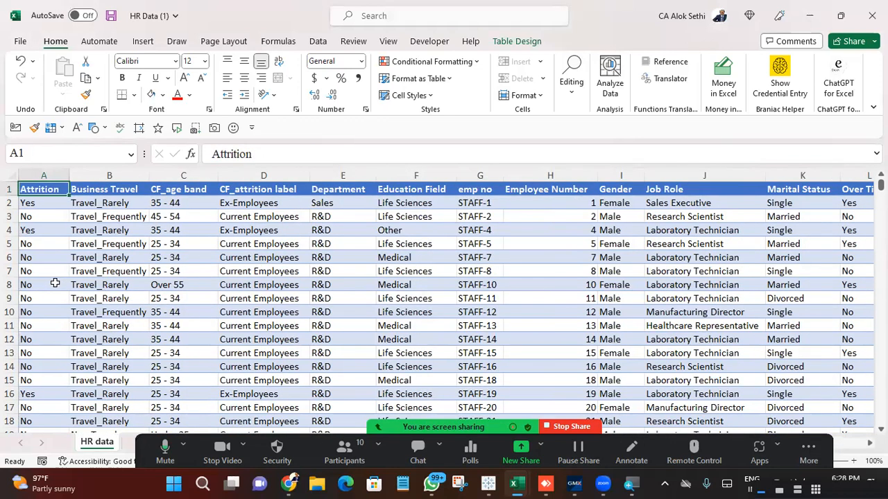
Step: Examine the HR data column headers one by one from Attrition past Monthly Rate and back to the first columns
key("ctrl+Right")
key("ctrl+Left")
key("Right")
key("Right")
key("Right")
key("Right")
key("Right")
key("Right")
key("Right")
key("Right")
key("Right")
key("Right")
key("Right")
key("Right")
key("Right")
key("Right")
key("Right")
key("Right")
key("Right")
key("Right")
key("Right")
key("Right")
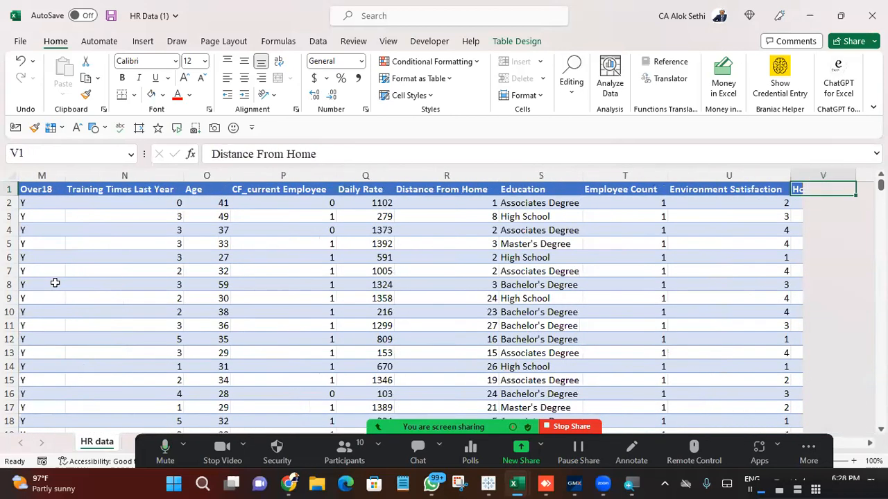
key("Left")
key("Left")
key("Left")
key("Left")
key("Left")
key("Right")
key("Right")
key("Right")
key("Right")
key("Right")
key("Right")
key("Right")
key("Right")
key("Right")
key("Right")
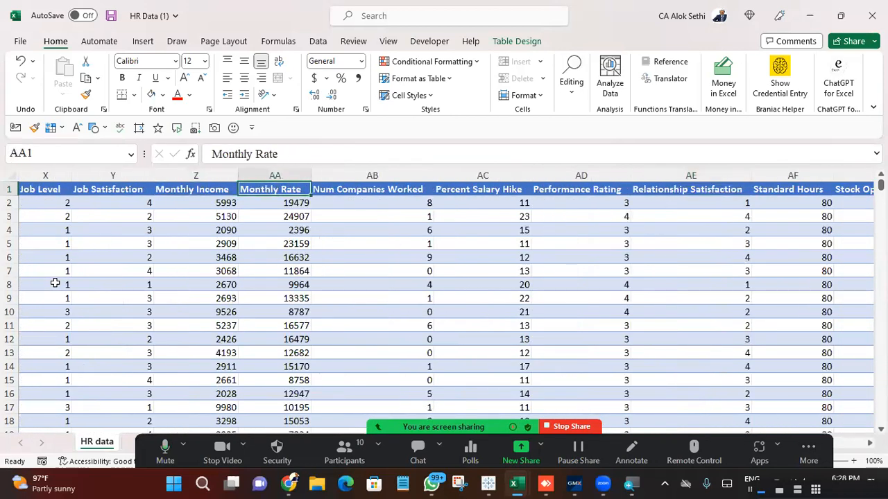
key("Right")
key("Right")
key("Right")
key("Right")
key("Right")
key("Left")
key("Left")
key("Left")
key("Left")
key("Left")
key("Left")
key("Left")
key("Left")
key("Left")
key("Left")
key("Left")
key("Left")
key("Left")
key("Left")
key("Left")
key("Left")
key("Left")
key("Left")
key("Left")
key("Left")
key("Left")
key("Left")
key("Left")
key("Left")
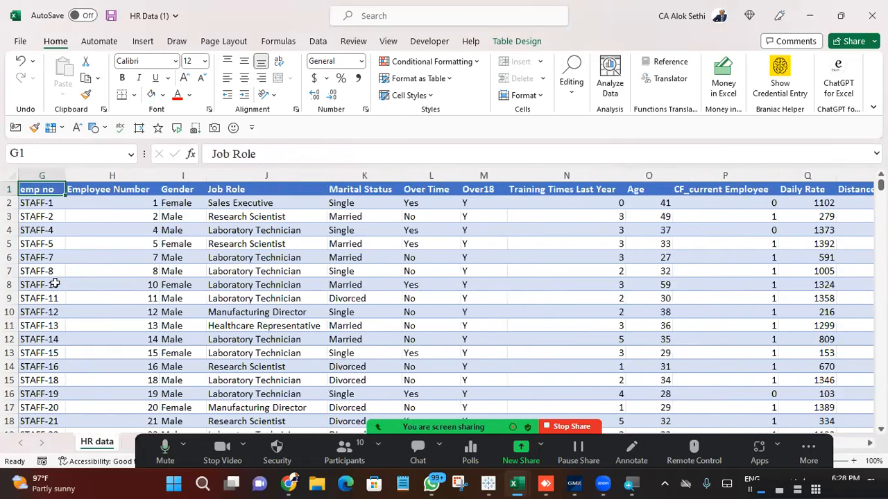
key("Left")
key("Left")
key("Left")
key("Left")
key("Left")
key("Left")
Step: Review the header row again from Business Travel across to Job Involvement, returning to the Attrition header in cell A1
key("Right")
key("Right")
key("Right")
key("Right")
key("Right")
key("Right")
key("Right")
key("Right")
key("Right")
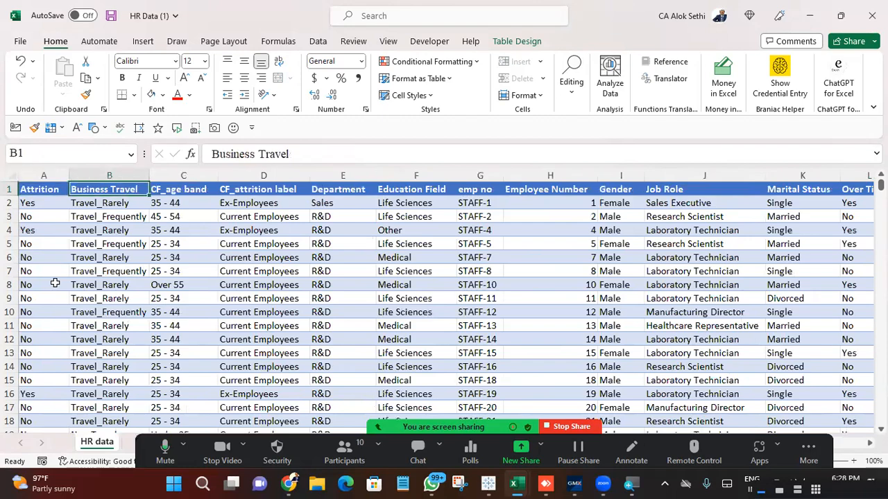
key("Right")
key("Right")
key("Right")
key("Right")
key("Right")
key("Right")
key("Right")
key("Right")
key("Right")
key("Right")
key("Right")
key("Right")
key("Right")
key("Right")
key("Right")
key("Left")
key("Left")
key("Left")
key("Left")
key("Left")
key("Left")
key("Left")
key("Left")
key("Left")
key("Left")
key("Left")
key("Left")
key("Left")
key("Left")
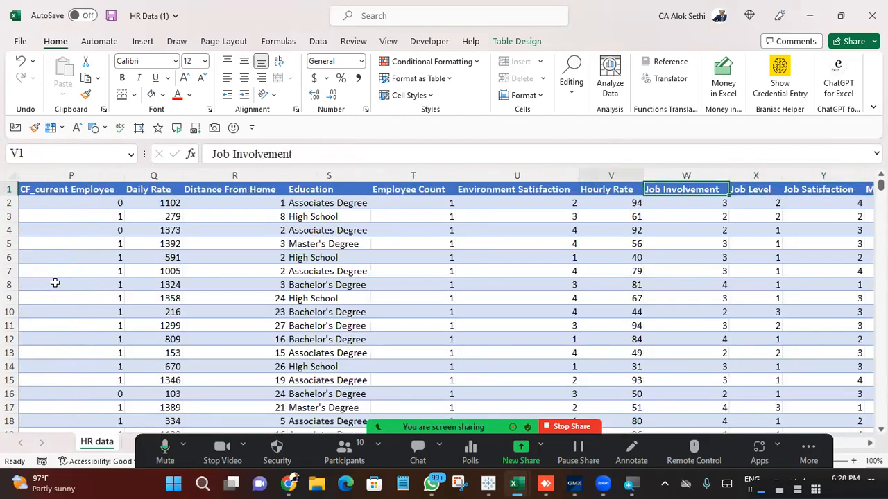
key("Left")
key("Left")
key("Left")
key("Left")
key("Left")
key("Left")
key("Left")
key("Left")
key("Left")
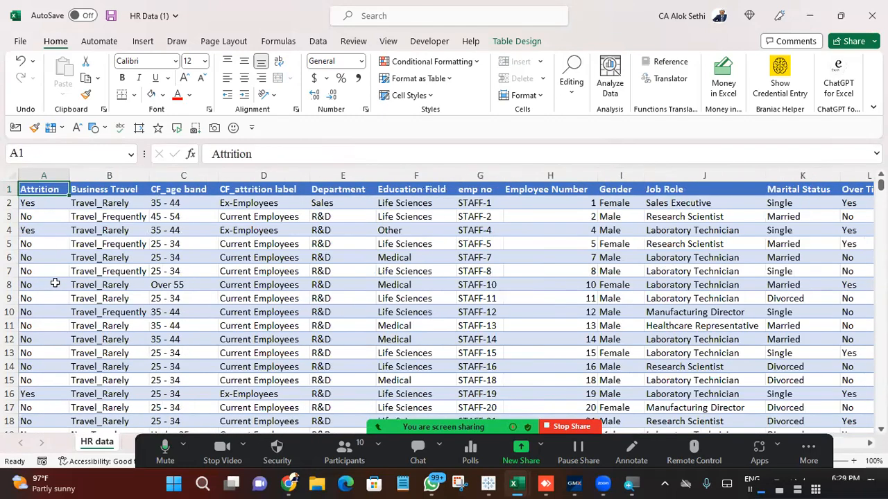
Step: Examine the employee records down the Attrition column to about row 73 and return to cell A1
key("Down")
key("Down")
key("Down")
key("Down")
key("Down")
key("Down")
key("Down")
key("Down")
key("Down")
key("Down")
key("Down")
key("Down")
key("Down")
key("Down")
key("Down")
key("Down")
key("Down")
key("Down")
key("Down")
key("Down")
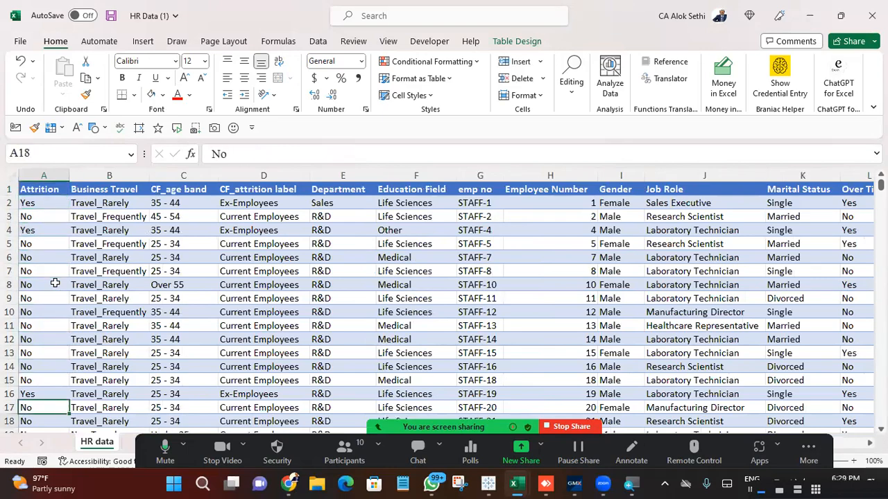
key("Down")
key("Down")
key("Down")
key("Down")
key("Down")
key("Down")
key("Down")
key("Down")
key("Down")
key("Down")
key("Down")
key("Down")
key("Down")
key("Down")
key("Down")
key("Down")
key("Down")
key("Down")
key("Down")
key("Down")
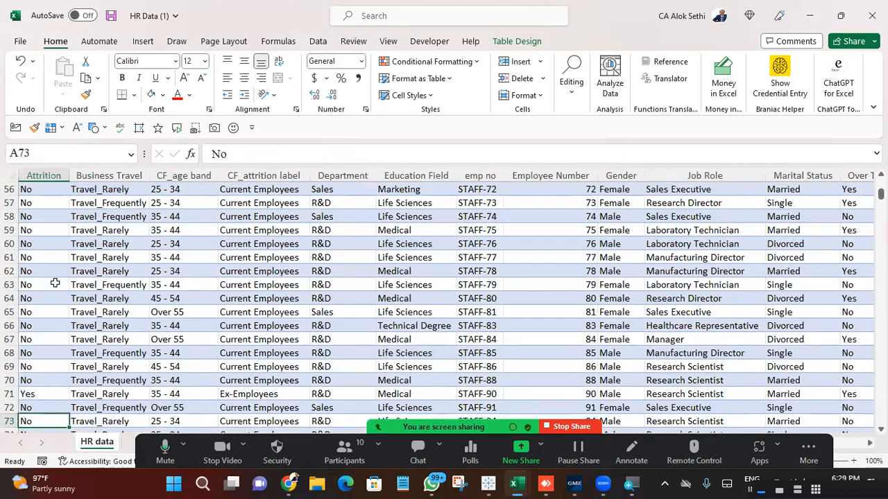
key("ctrl+Home")
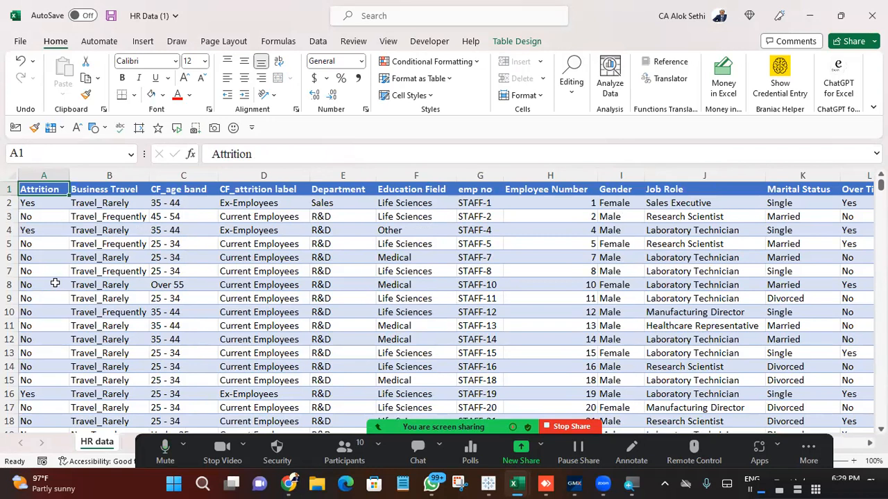
Step: Check where the employee records end in the Attrition column and return to the header in cell A1
key("ctrl+Down")
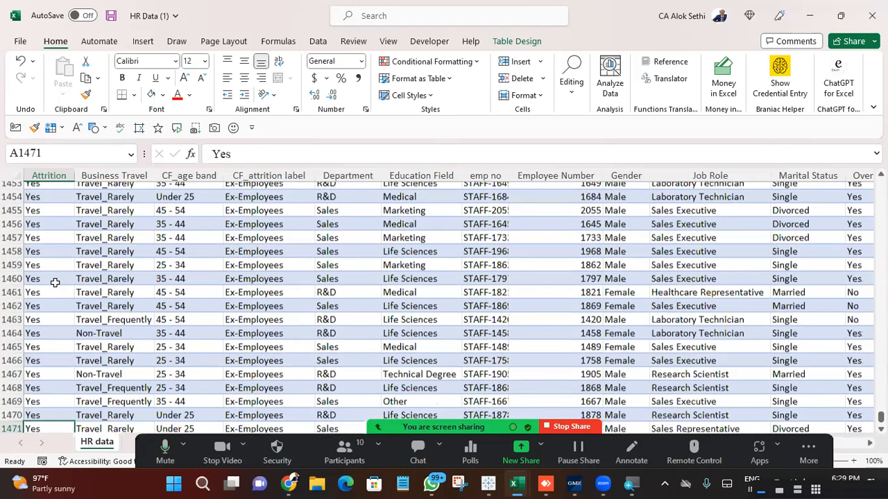
key("Down")
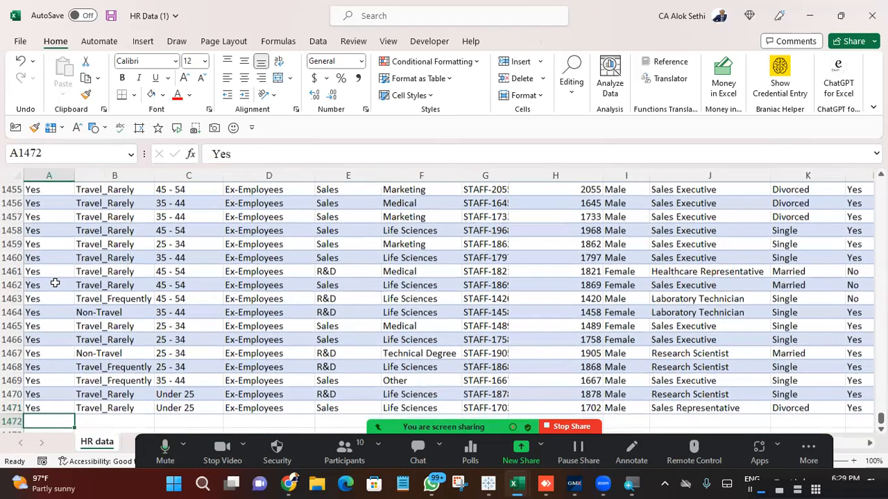
key("Up")
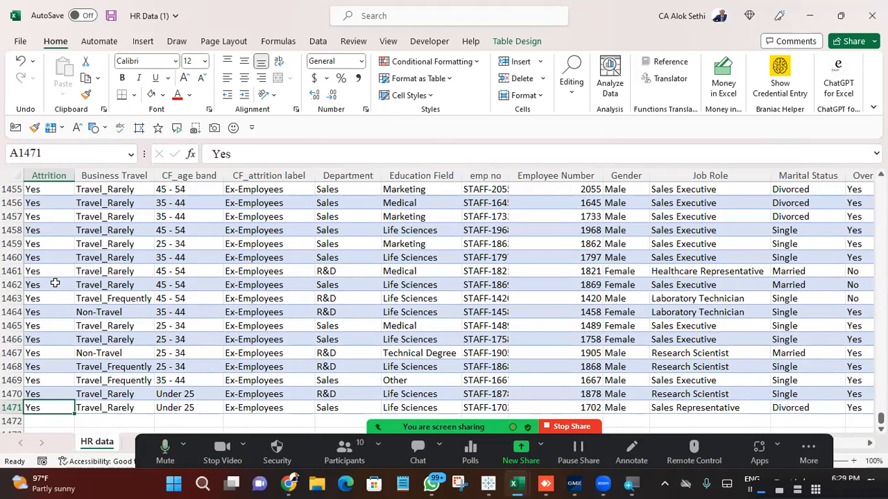
key("ctrl+Up")
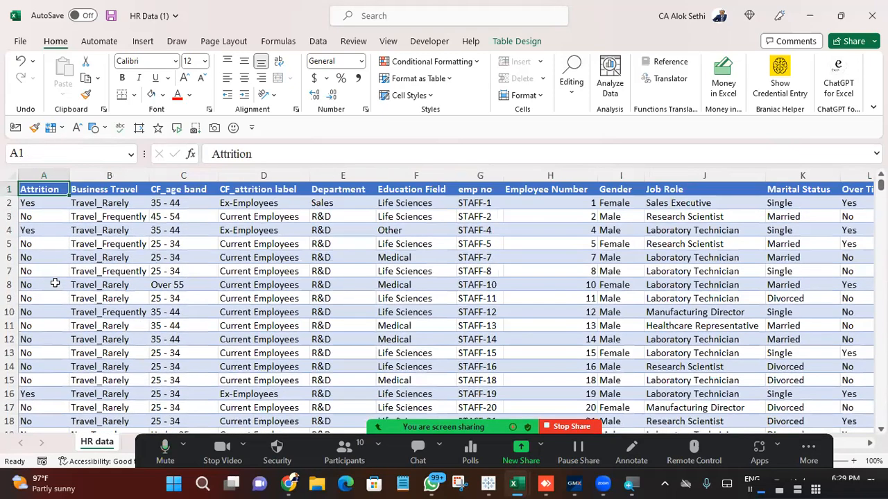
Step: Examine the HR data headers from Attrition across to the empty columns beyond Years With Curr Manager
key("Right")
key("Right")
key("Right")
key("Right")
key("Right")
key("Right")
key("Right")
key("Right")
key("Right")
key("Right")
key("Right")
key("Right")
key("Right")
key("Right")
key("Right")
key("Right")
key("Right")
key("Right")
key("Right")
key("Right")
key("Right")
key("Right")
key("Right")
key("Right")
key("Right")
key("Right")
key("Right")
key("Right")
key("Right")
key("Right")
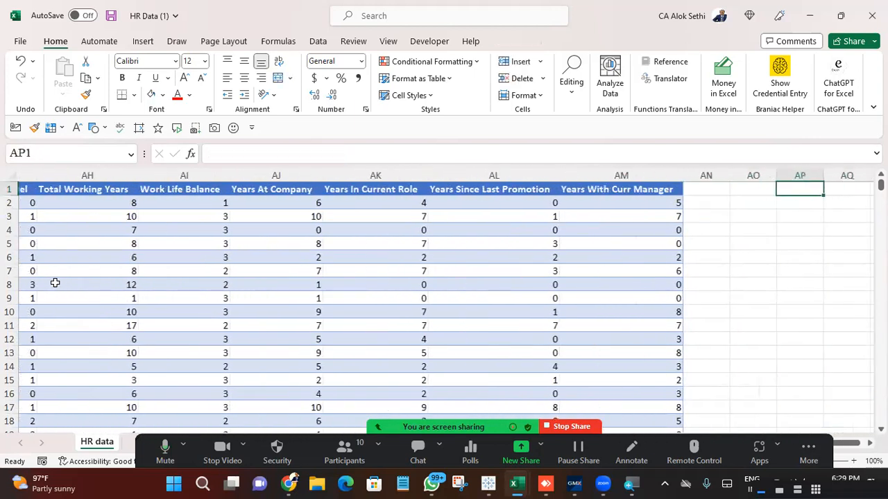
Step: Insert a blank row above the HR data headers and select its cell above Years With Curr Manager
key("Left")
key("Left")
key("Left")
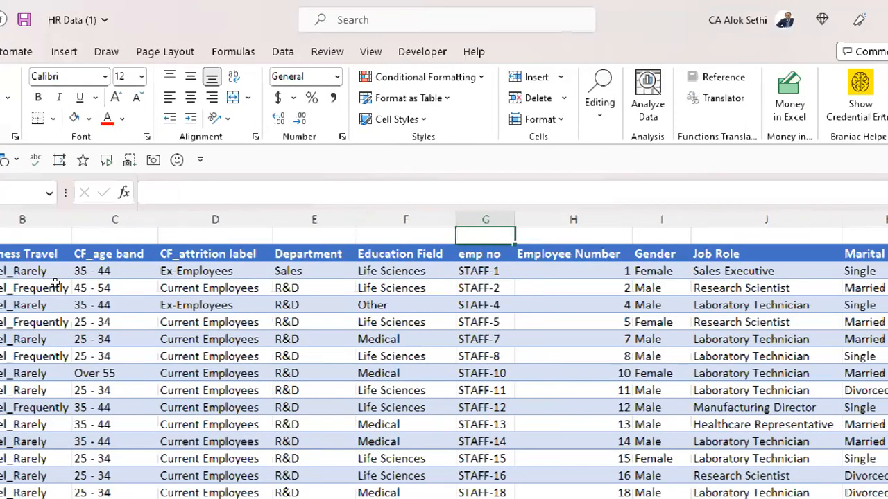
key("Right")
key("Right")
key("Right")
key("Right")
key("Right")
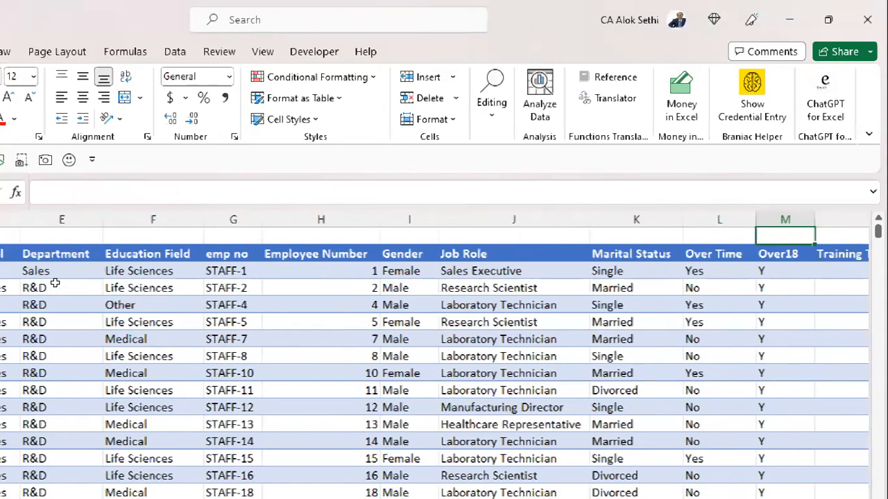
key("Right")
key("Right")
key("Right")
key("Right")
key("Right")
key("Right")
key("Right")
key("Right")
key("Right")
key("Right")
key("Right")
key("Right")
key("Right")
key("Right")
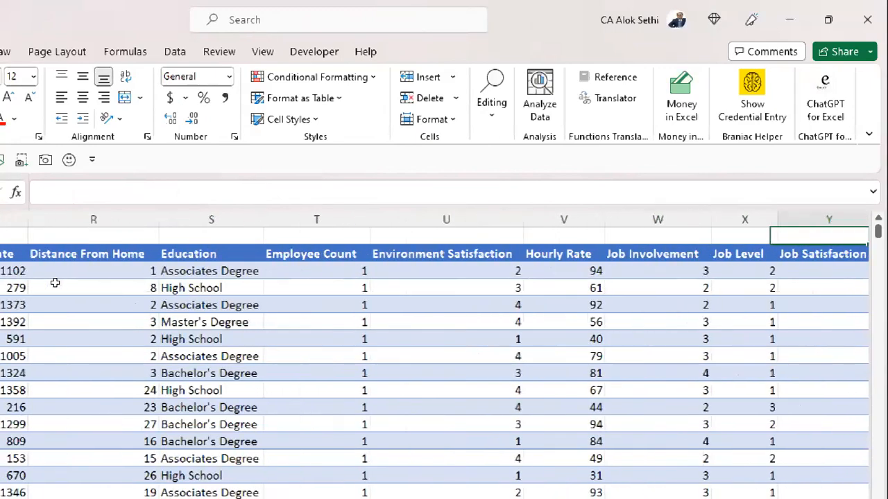
key("Right")
key("Right")
key("Right")
key("Right")
key("Right")
key("Right")
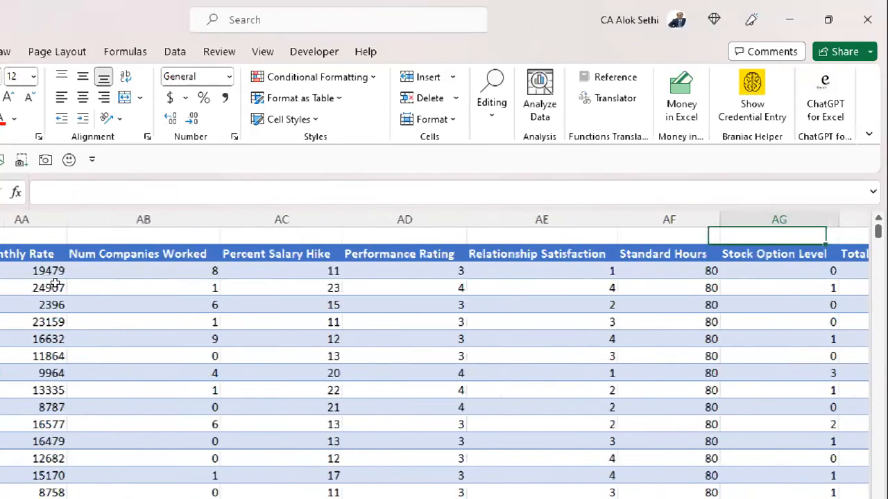
key("Right")
key("Right")
key("Right")
key("Right")
key("Right")
key("Right")
key("Right")
key("Right")
key("Left")
key("Left")
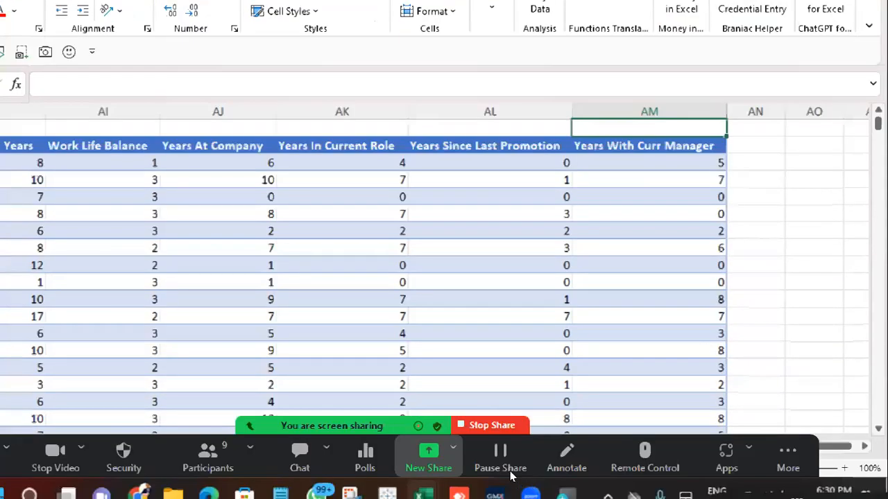
mouse_move(419, 493)
left_click(686, 338)
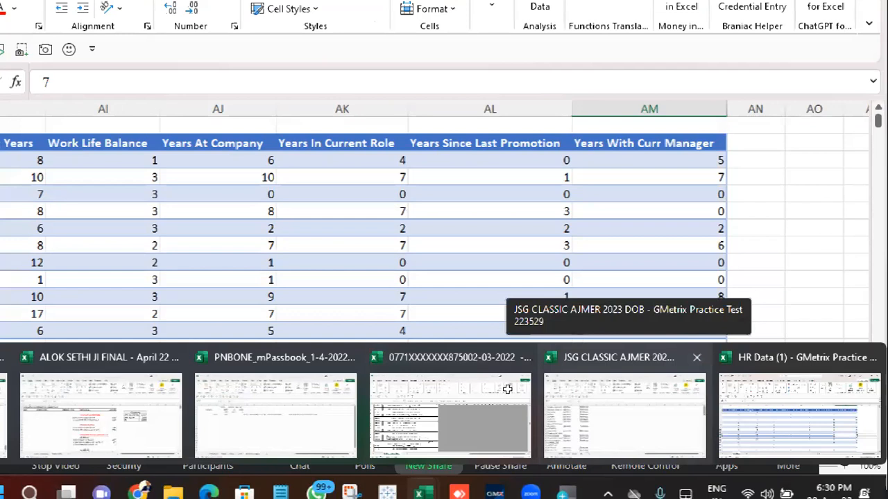
left_click(507, 297)
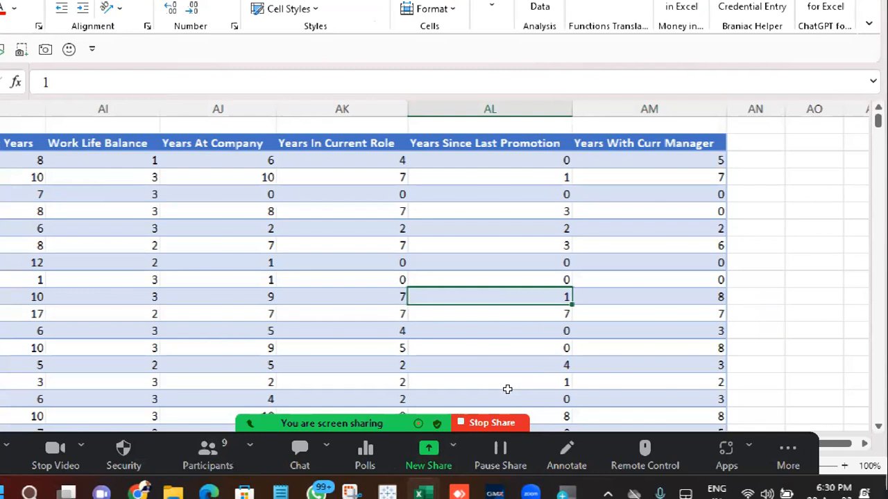
key("ctrl+a")
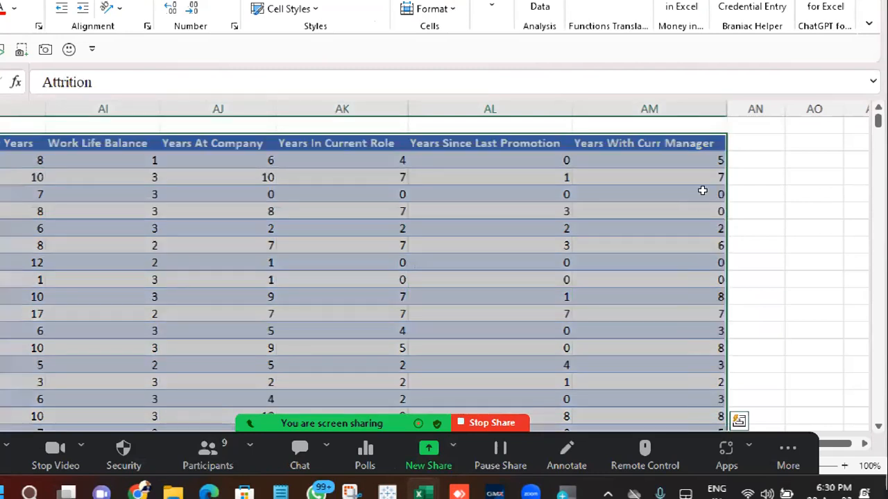
Step: Enter the formula =COLUMN() in cell AM1, above the Years With Curr Manager header
left_click(703, 190)
type("=c")
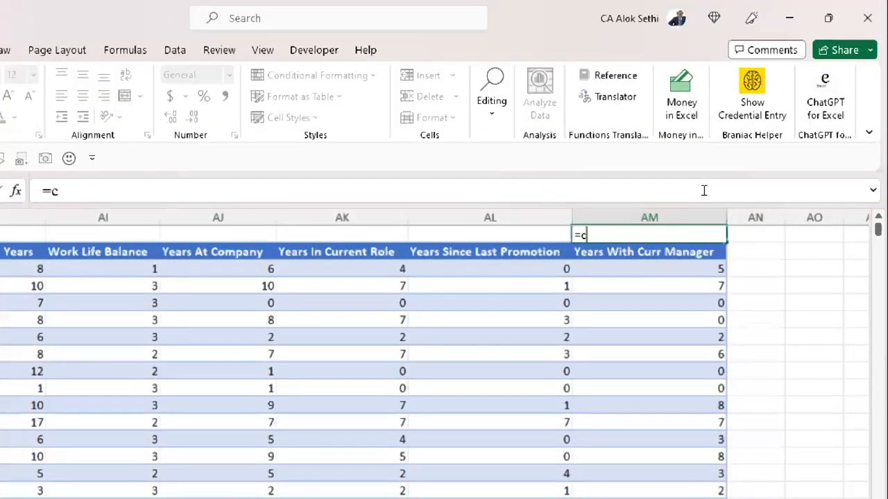
type("olumn")
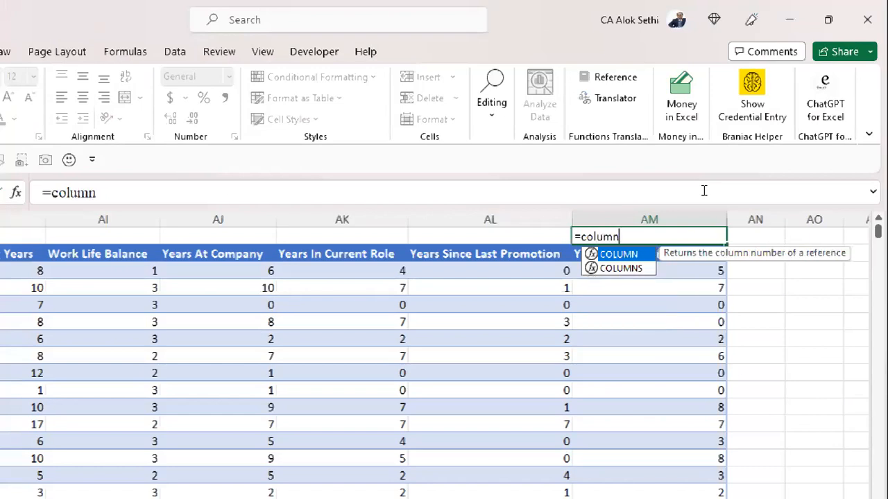
type("*(")
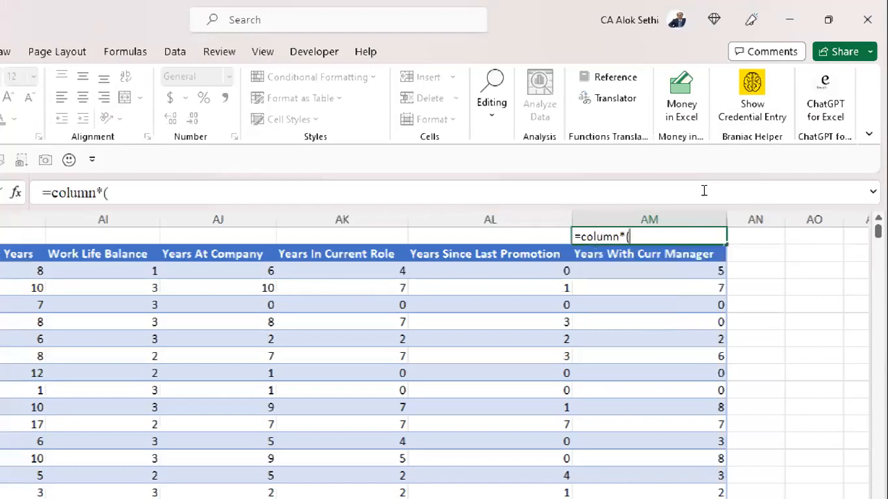
key("BackSpace")
key("BackSpace")
type("()")
key("Return")
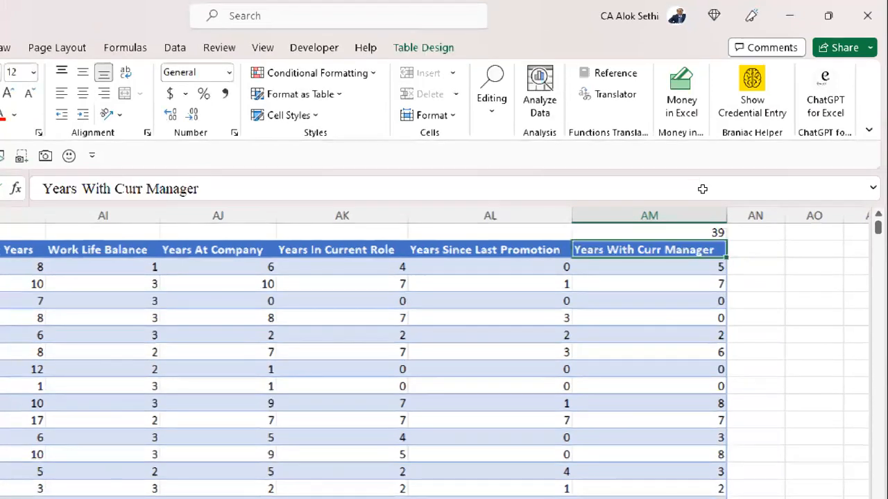
Step: Enter the formula =ROW() in cell AN1, beside the column number formula
key("Up")
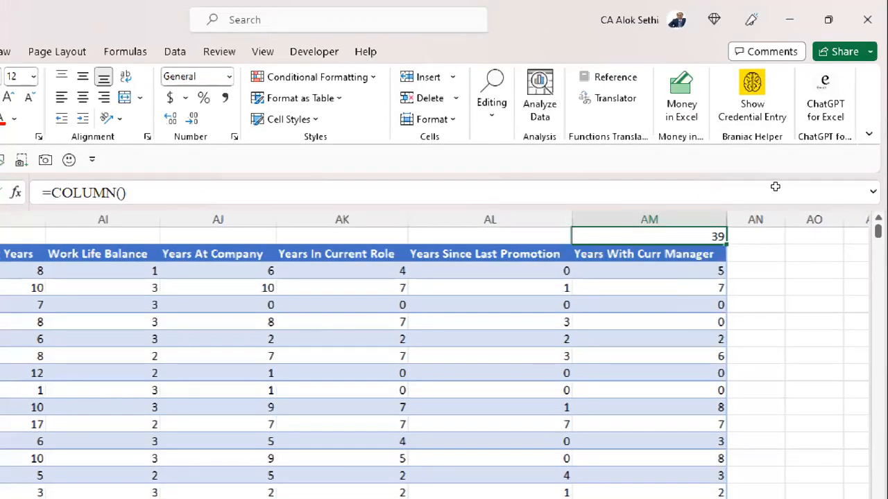
key("Right")
type("=row")
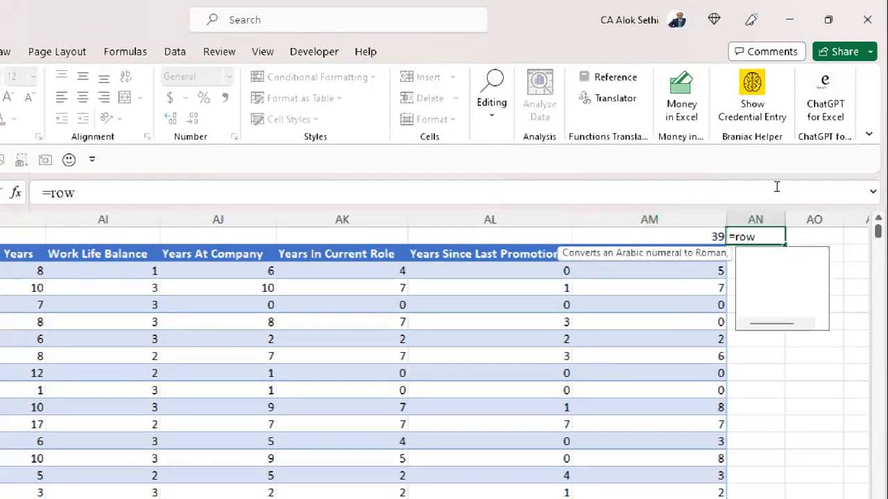
type("()")
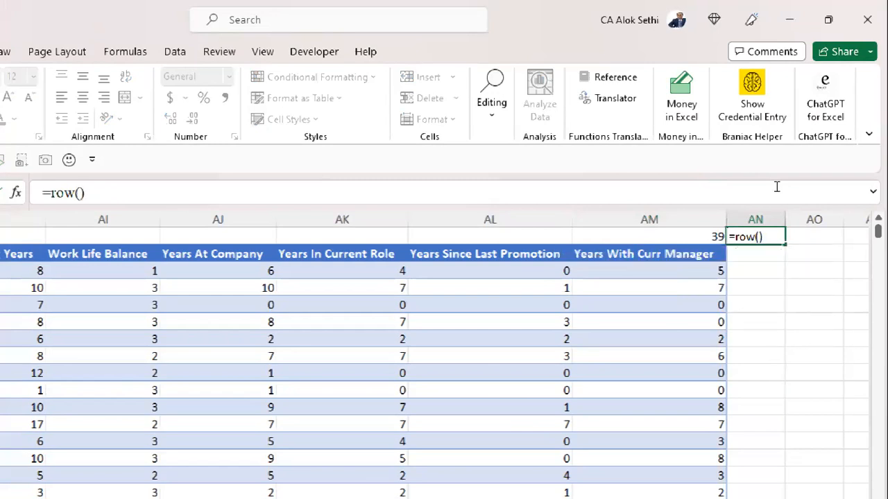
key("Return")
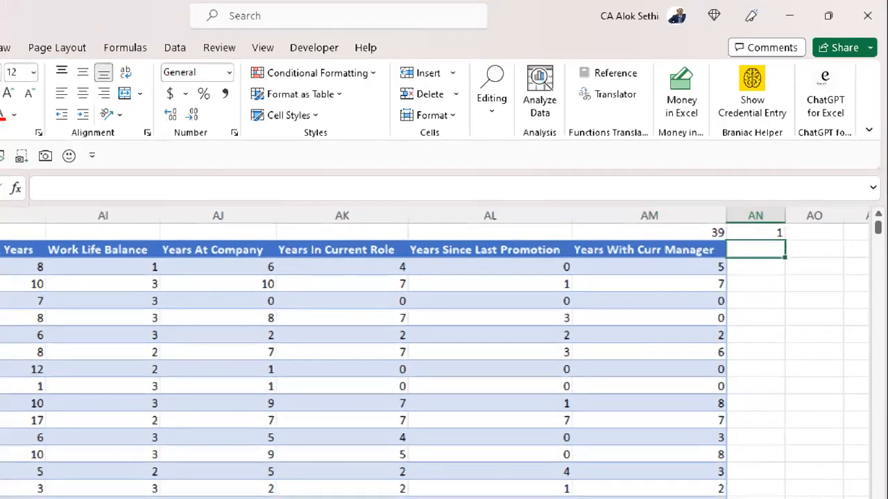
Step: Enter the formula =ROW() in column AN beside the last employee record, adding a row number column to the table
key("Left")
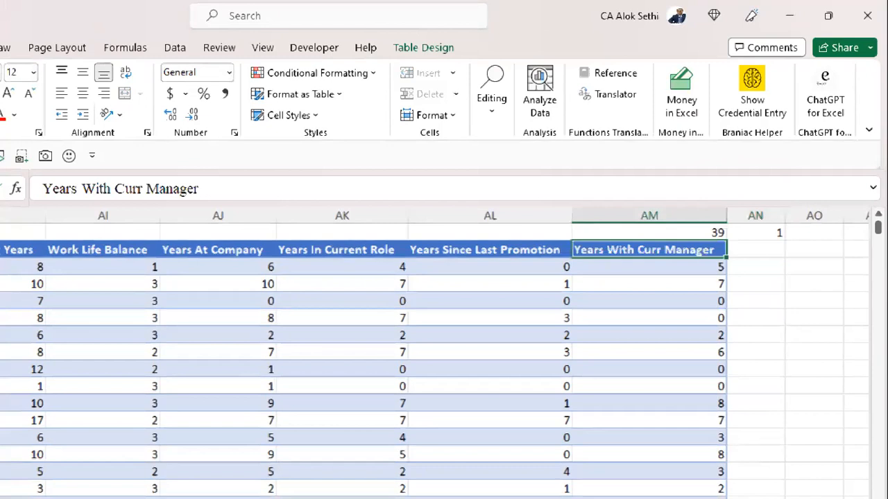
key("ctrl+Down")
key("Right")
type("=")
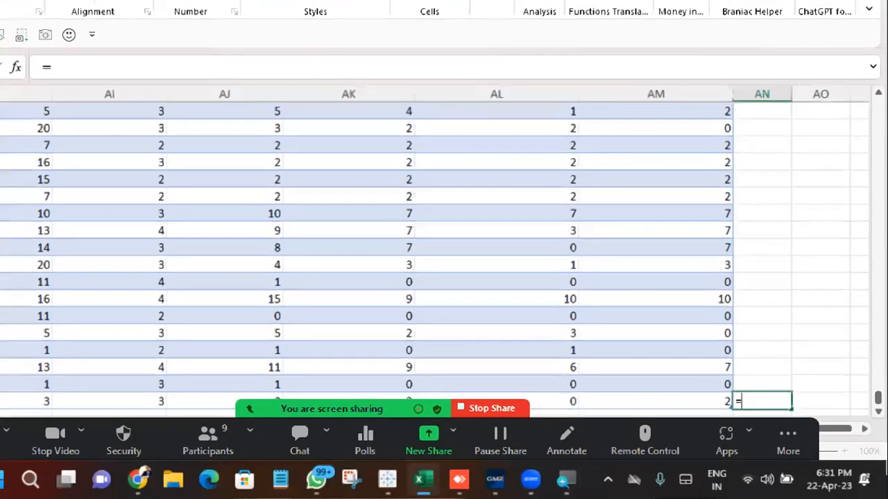
type("row()")
key("BackSpace")
key("BackSpace")
type("*")
key("BackSpace")
type("()")
key("Return")
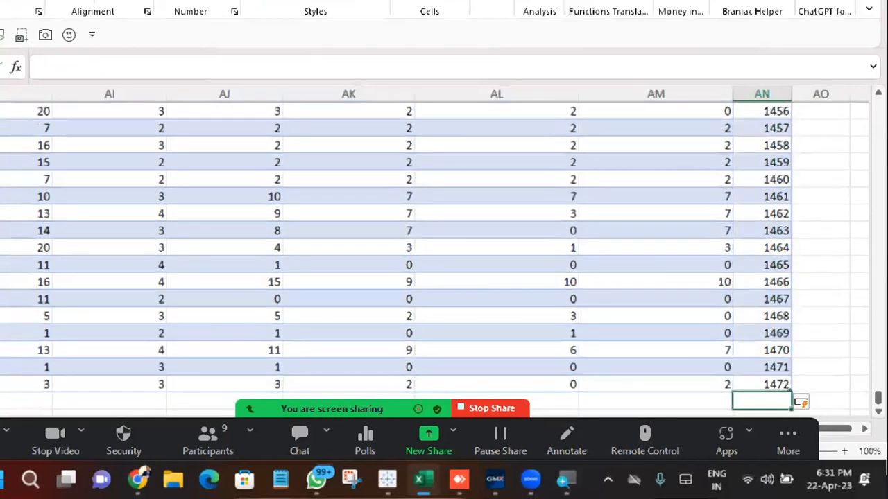
Step: Examine the row numbers in column AN from the last employee record up to the first one
key("Up")
key("Up")
key("Up")
key("Up")
key("Up")
key("Up")
key("Up")
key("Up")
key("Up")
key("Up")
key("Up")
key("Up")
key("Up")
key("Up")
key("Up")
key("Up")
key("Up")
key("Up")
key("Up")
key("Up")
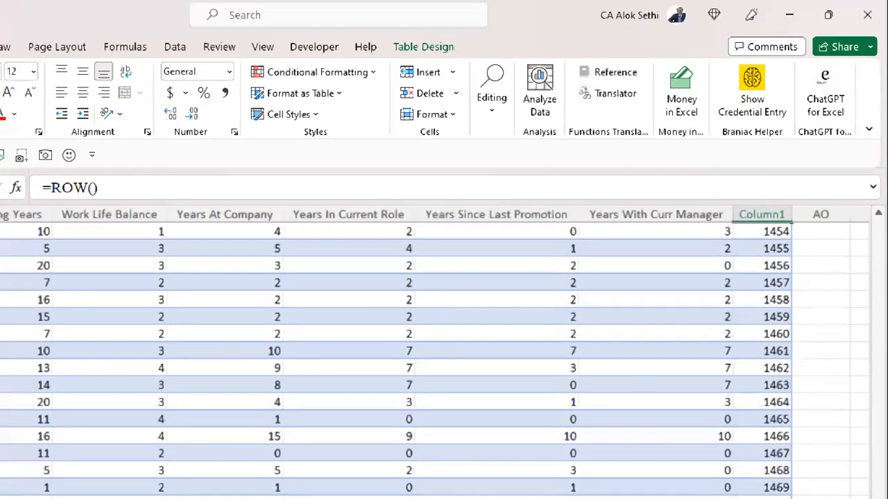
key("ctrl+Up")
key("Down")
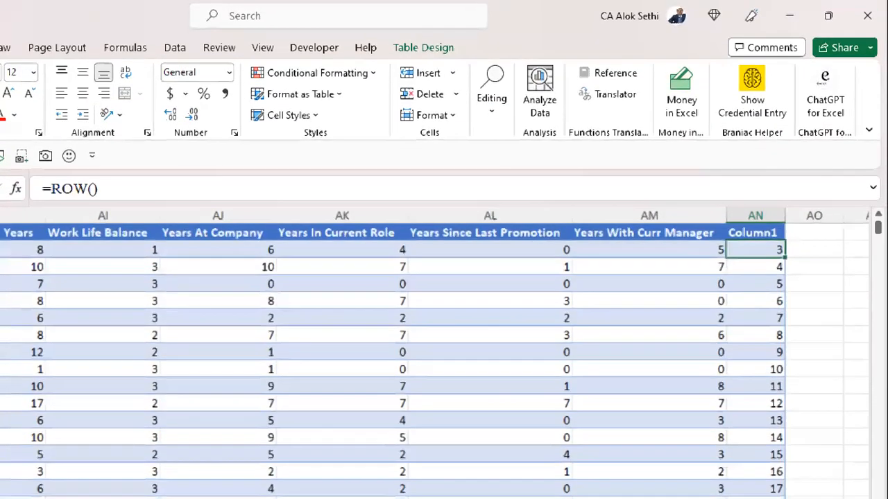
Step: Examine the row numbers in column AN from the first employee record down to the last one in AN1472
key("Down")
key("Down")
key("Down")
key("Down")
key("Down")
key("Down")
key("Down")
key("Down")
key("Down")
key("Down")
key("Down")
key("Down")
key("Down")
key("Down")
key("Down")
key("Down")
key("Down")
key("Down")
key("Down")
key("Down")
key("ctrl+Down")
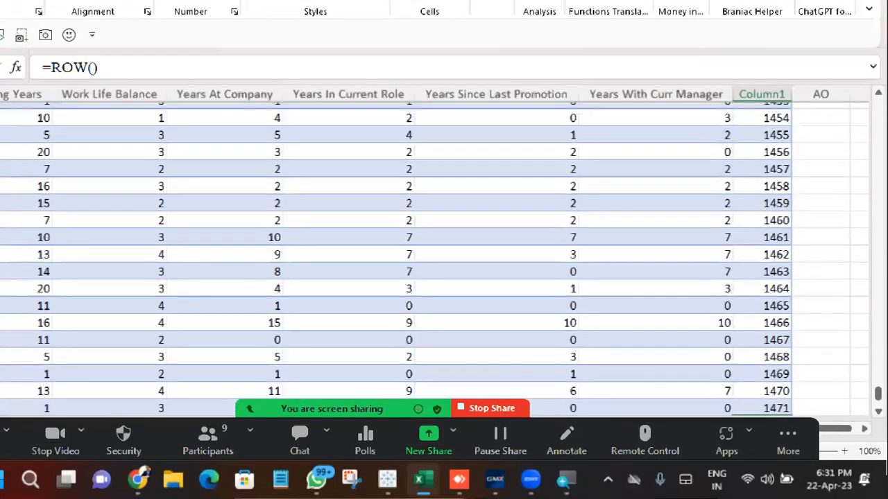
key("Down")
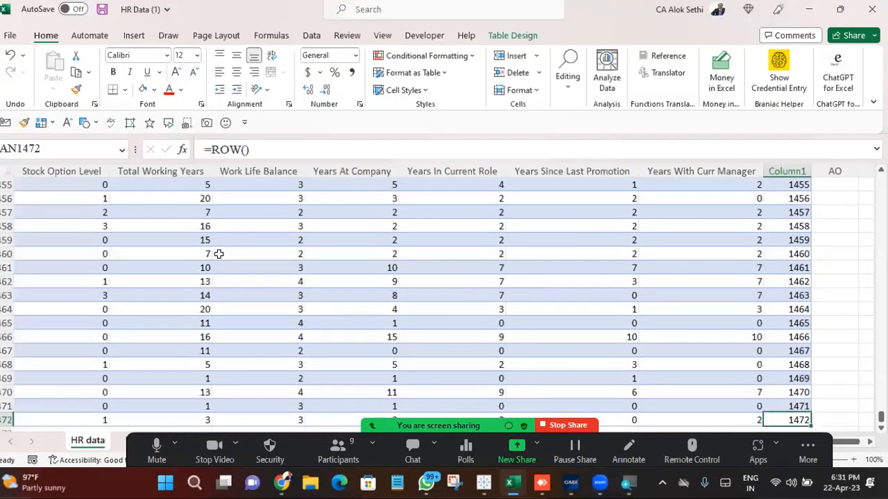
Step: Examine the row numbers in column AN from the last employee record back up to the column header
key("Up")
key("Up")
key("Up")
key("Up")
key("Up")
key("Up")
key("Up")
key("Up")
key("Up")
key("Up")
key("Up")
key("Up")
key("Up")
key("Up")
key("Up")
key("Up")
key("Up")
key("Up")
key("Up")
key("Up")
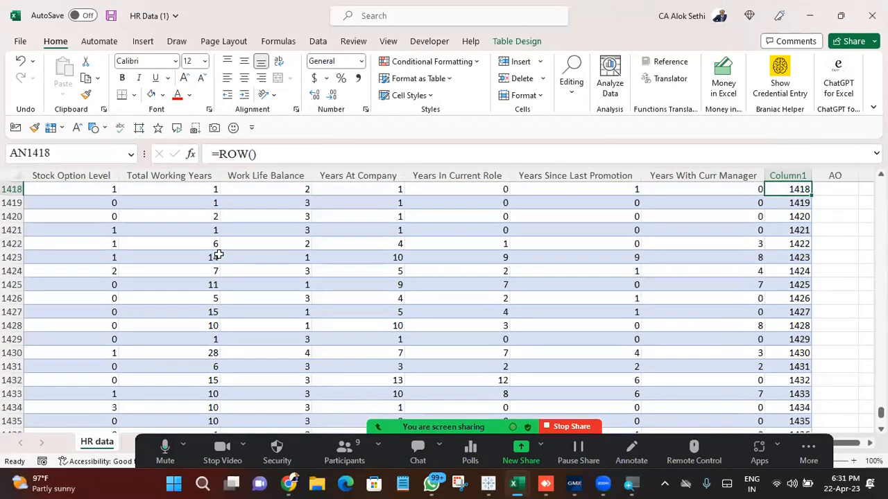
key("Up")
key("Up")
key("Up")
key("Up")
key("Up")
key("Up")
key("Up")
key("Up")
key("Up")
key("Up")
key("Up")
key("Up")
key("Up")
key("Up")
key("ctrl+Up")
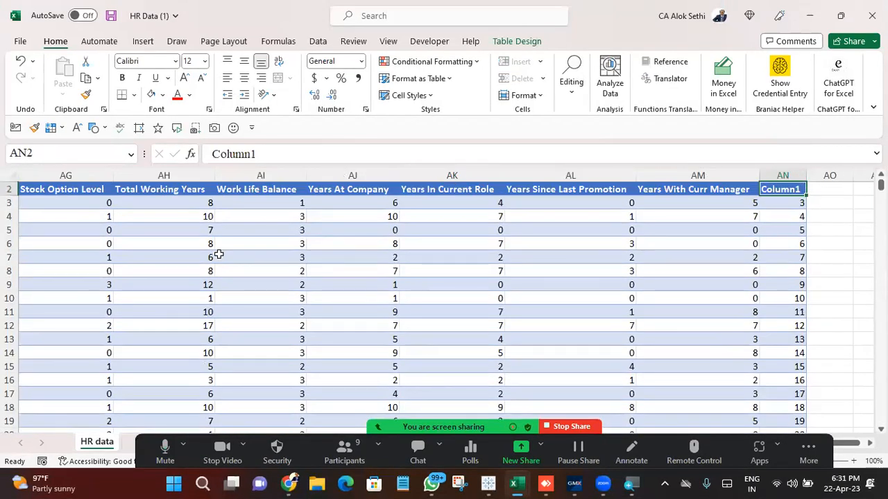
Step: Try the formula =ROW() in cell AN1475 below the table and clear it again
key("ctrl+Down")
key("Down")
key("Down")
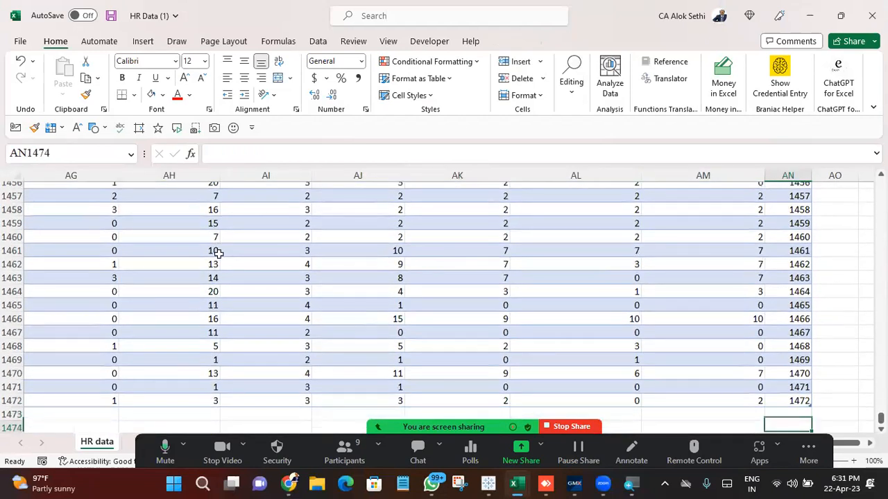
key("Down")
type("=")
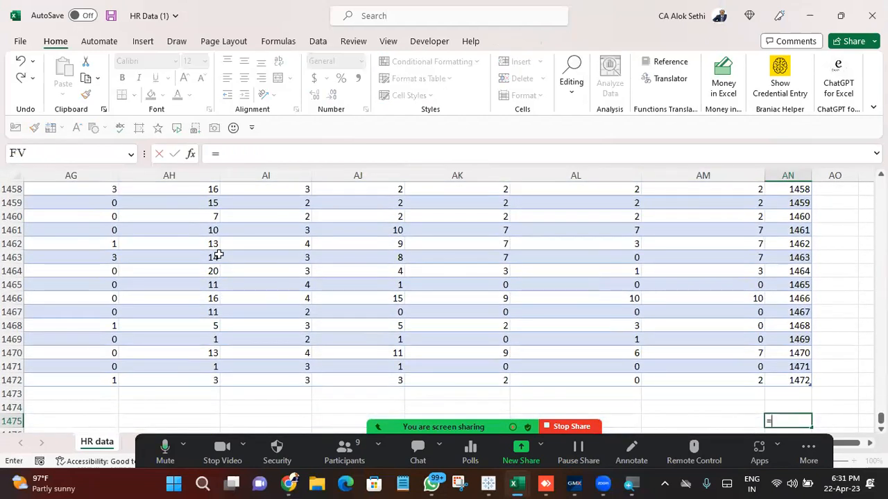
type("row()")
key("Return")
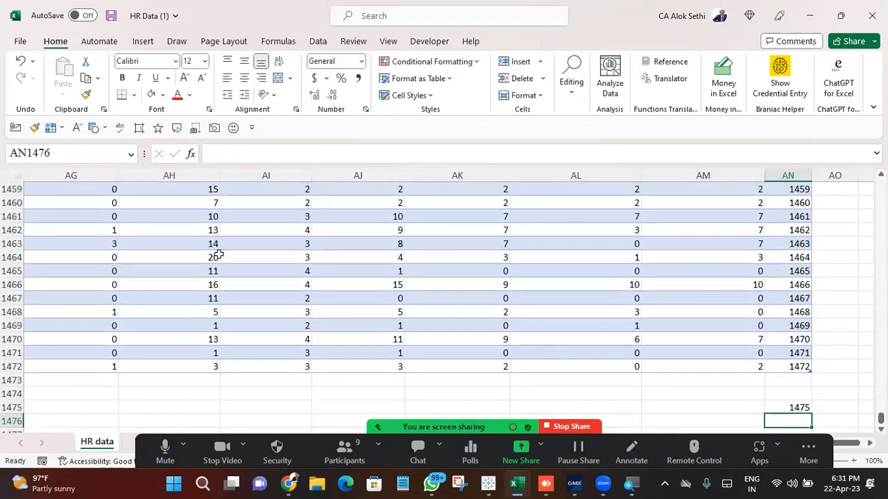
key("Up")
key("Up")
Step: Examine the row numbers in column AN from below the table up to the header in AN2
key("Up")
key("Up")
key("Up")
key("Up")
key("Up")
key("Up")
key("Up")
key("Up")
key("Up")
key("Up")
key("Up")
key("Up")
key("Up")
key("Up")
key("Up")
key("Up")
key("Up")
key("Up")
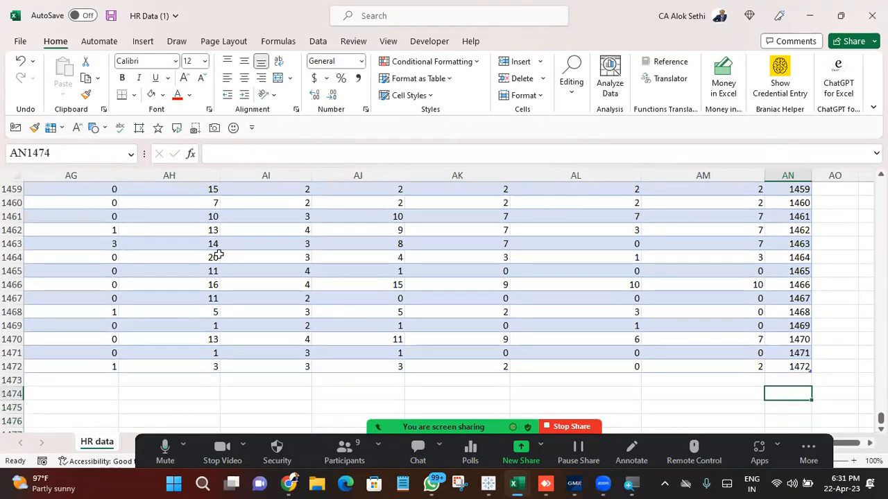
key("Up")
key("Up")
key("Up")
key("Up")
key("Up")
key("Up")
key("Up")
key("Up")
key("Up")
key("Up")
key("Up")
key("Up")
key("Up")
key("Up")
key("Up")
key("Up")
key("Up")
key("Up")
key("Up")
key("Up")
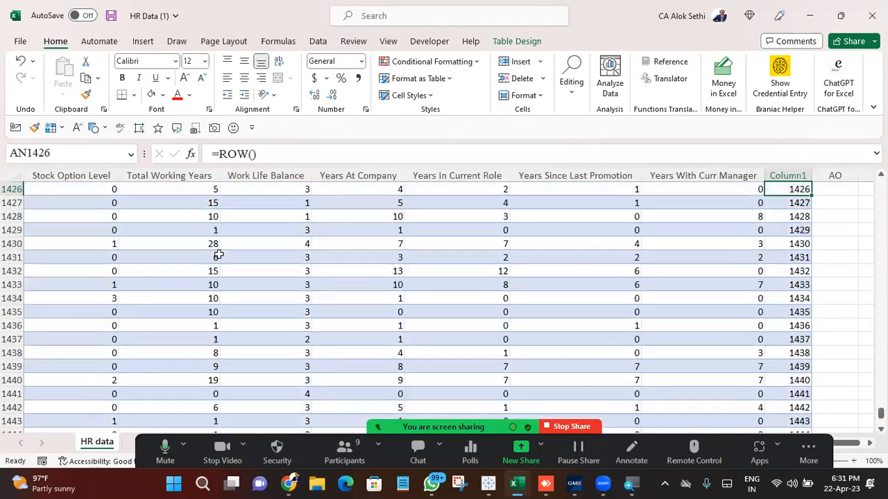
key("Up")
key("Up")
key("Up")
key("Up")
key("Up")
key("Up")
key("Up")
key("Up")
key("Up")
key("Up")
key("Up")
key("Up")
key("Up")
key("Up")
key("Up")
key("Up")
key("Up")
key("Up")
key("Up")
key("Up")
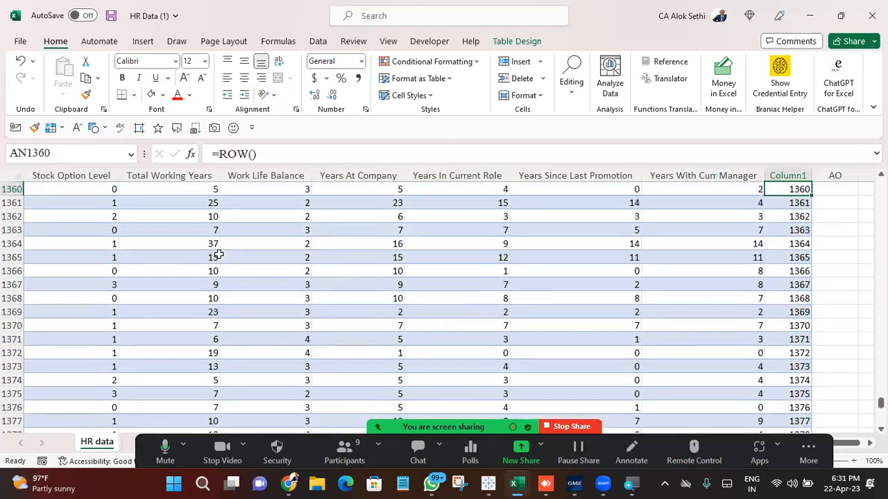
key("Up")
key("Up")
key("Up")
key("Up")
key("Up")
key("Up")
key("Up")
key("Up")
key("Up")
key("Up")
key("Up")
key("Up")
key("Up")
key("Up")
key("Up")
key("Up")
key("Up")
key("Up")
key("Up")
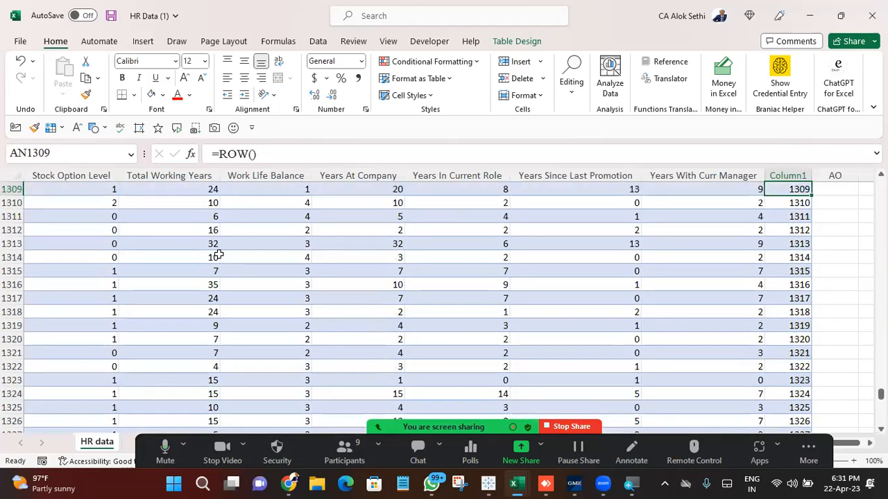
key("ctrl+Up")
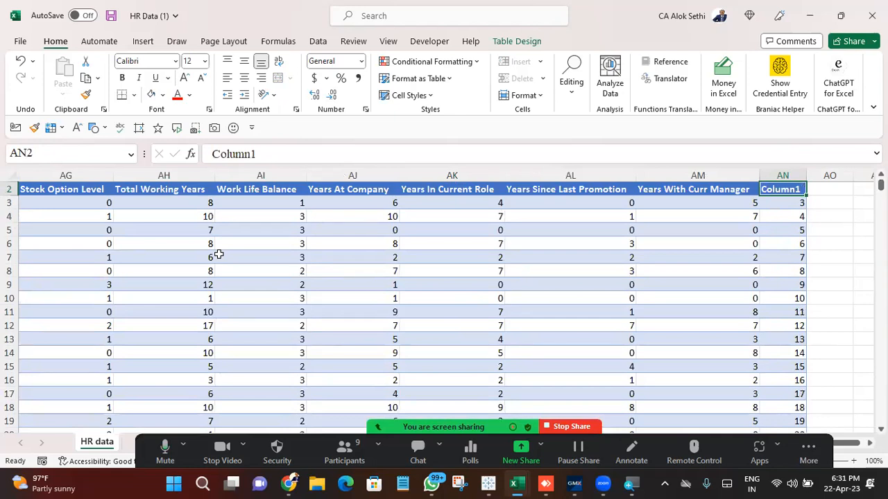
Step: Inspect the extent of the HR table from the Attrition header across its columns and down to the last record
key("ctrl+Left")
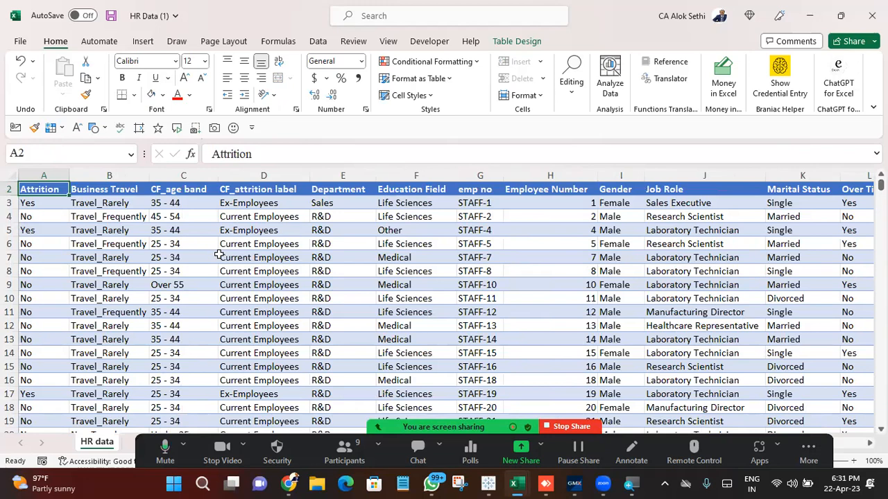
key("ctrl+Right")
key("ctrl+Left")
key("ctrl+Down")
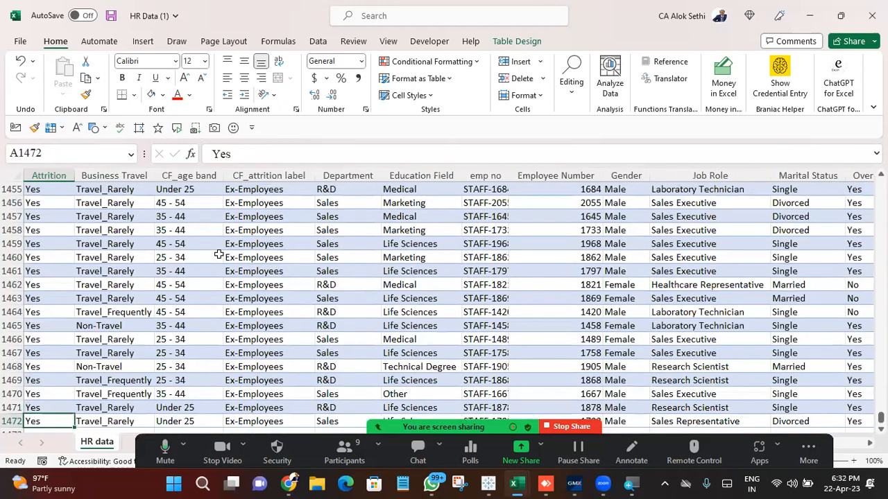
key("Up")
key("Up")
key("Up")
key("Up")
key("Up")
key("Up")
key("ctrl+Up")
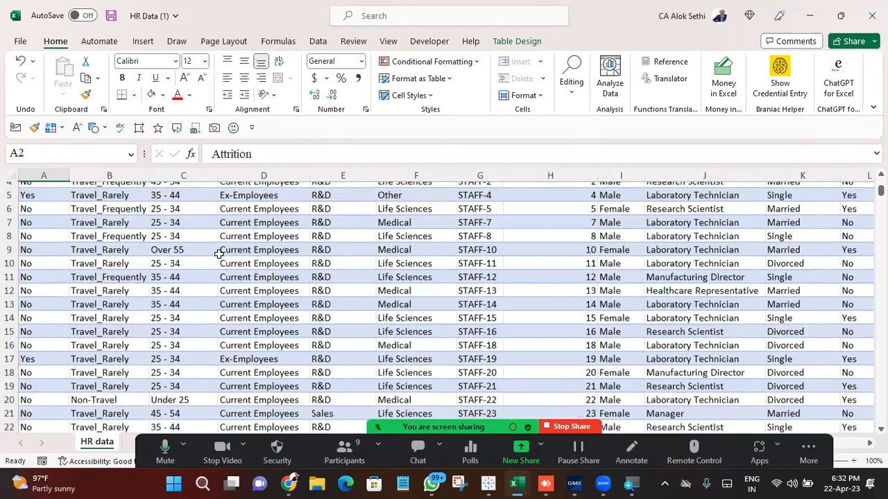
scroll(219, 253, "up", 1)
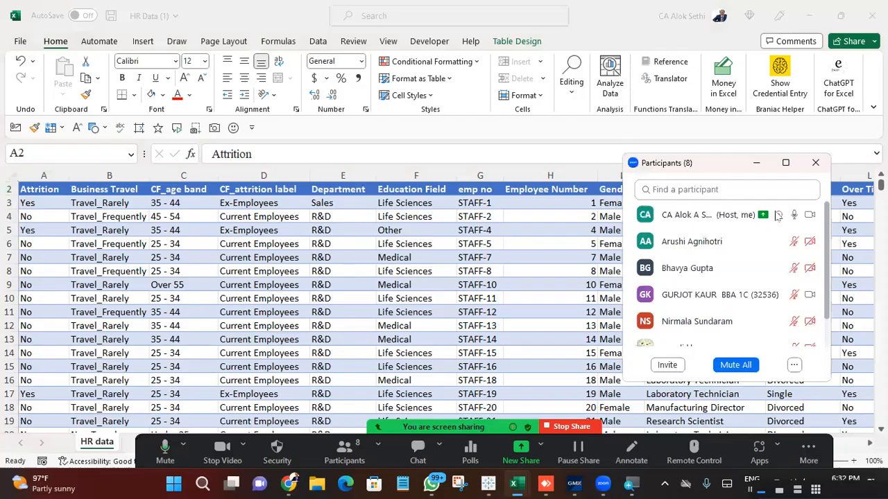
Step: Look through the meeting's participant list and close it
scroll(777, 216, "down", 2)
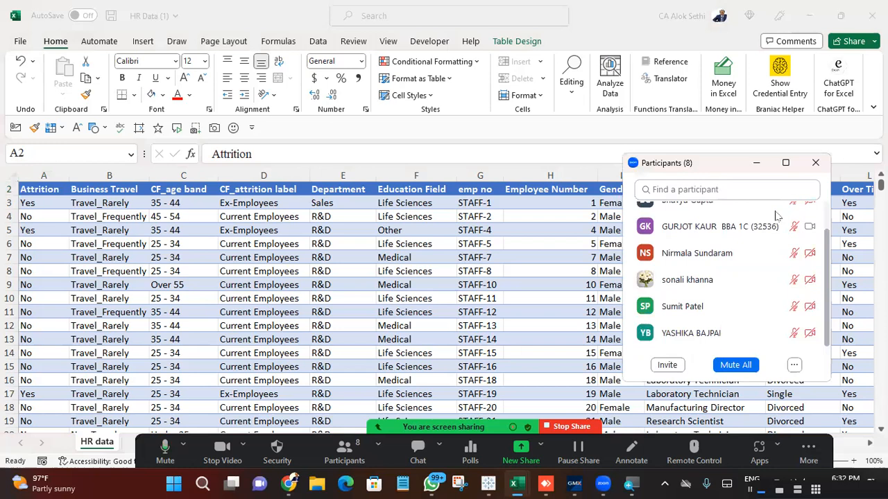
scroll(777, 215, "up", 2)
scroll(777, 216, "down", 2)
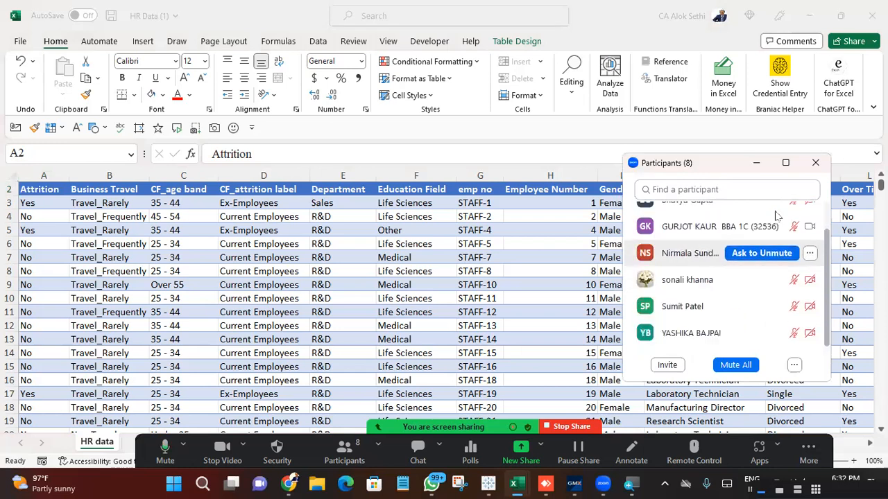
left_click(815, 163)
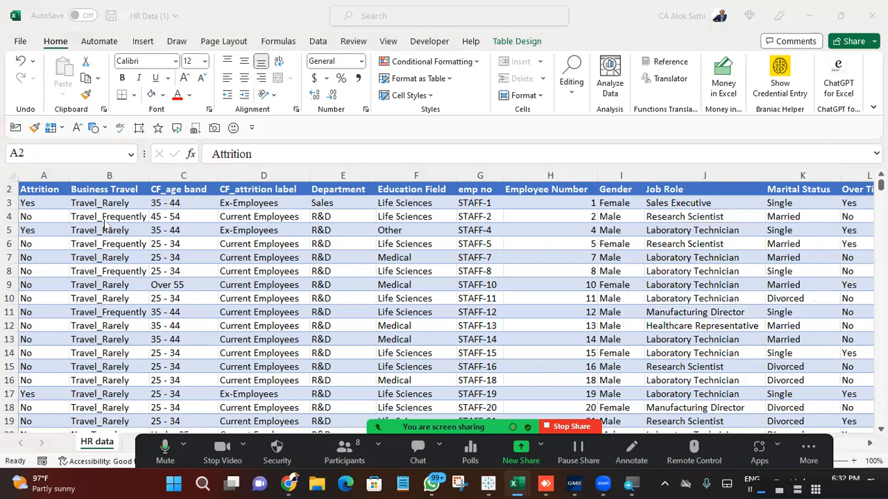
Step: Examine the first employee record in row 3, from Attrition to Education Field
left_click(60, 214)
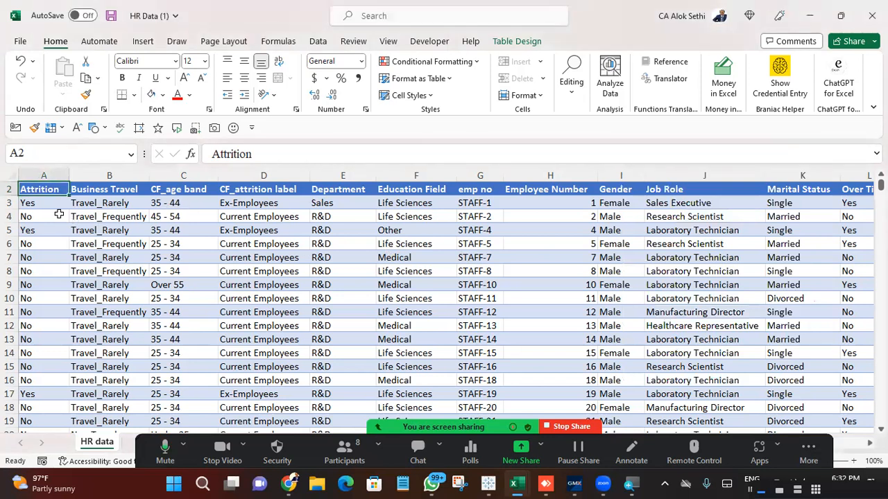
key("Down")
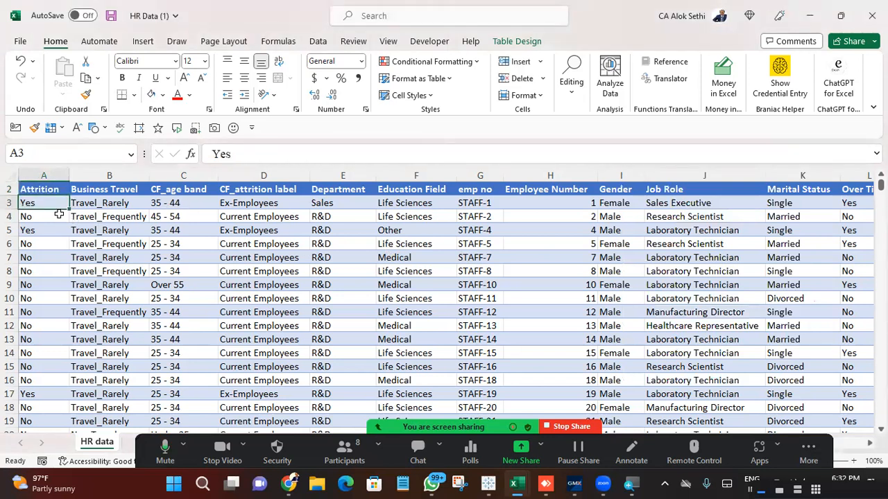
key("Right")
key("Right")
key("Right")
key("Right")
key("Right")
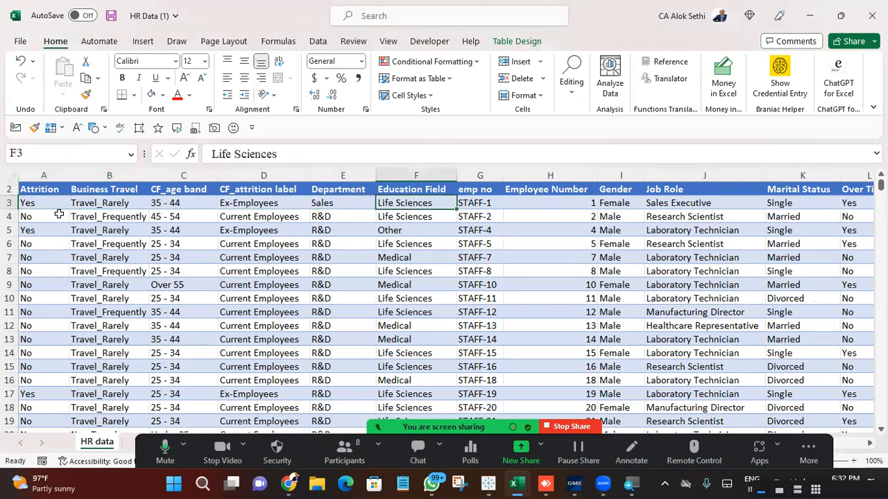
key("Left")
key("Left")
key("Left")
key("Left")
key("Left")
key("Left")
key("Left")
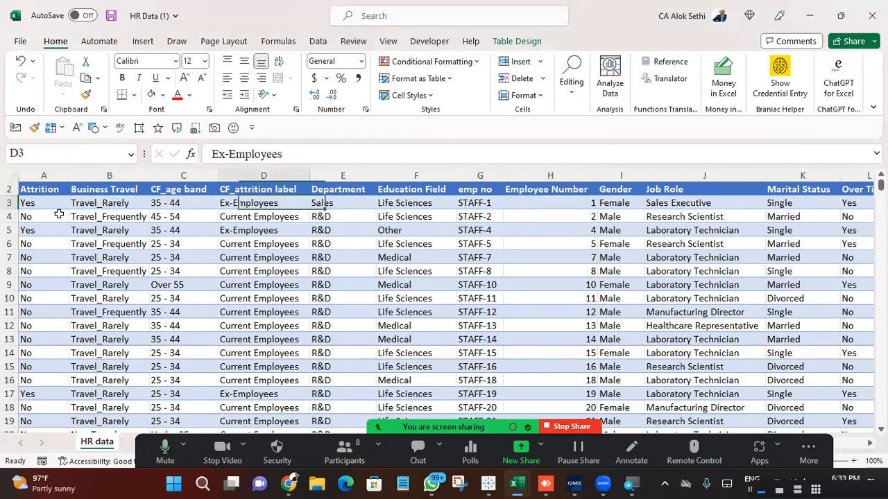
Step: Make the first record's CF_attrition label in cell D3 bold
key("Right")
key("Right")
key("Right")
key("ctrl+b")
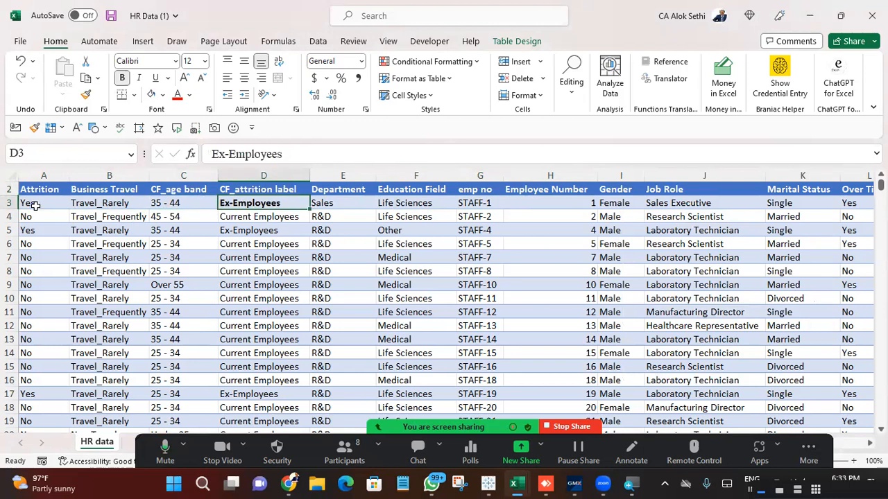
Step: Make the second record's CF_attrition label in cell D4 bold
key("Down")
key("ctrl+b")
key("Up")
Step: Examine the first employee record in row 3, from Department across to Distance From Home
key("Right")
key("Down")
key("Right")
key("Up")
key("Down")
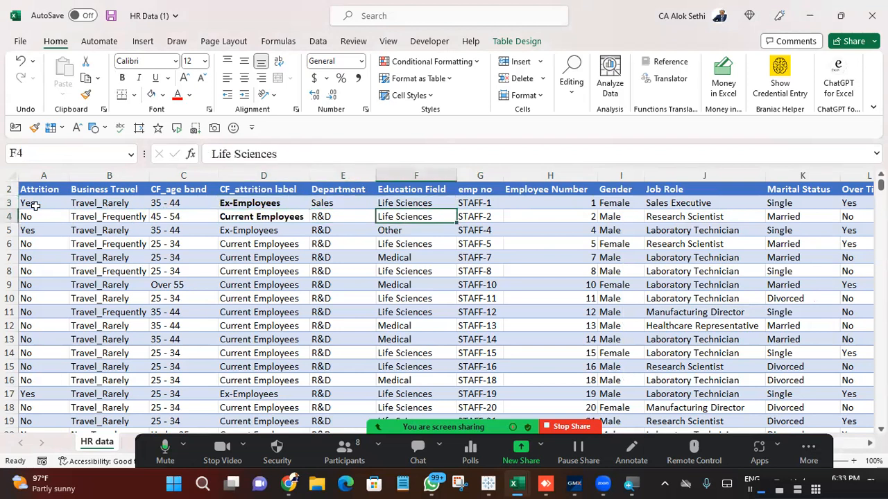
key("Right")
key("Right")
key("Right")
key("Right")
key("Up")
key("Left")
key("Right")
key("Right")
key("Right")
key("Right")
key("Right")
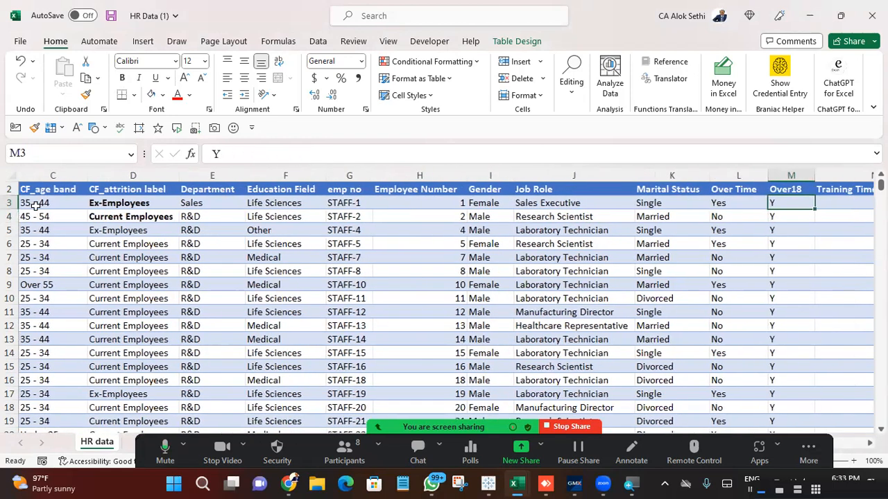
key("Right")
key("Right")
key("Right")
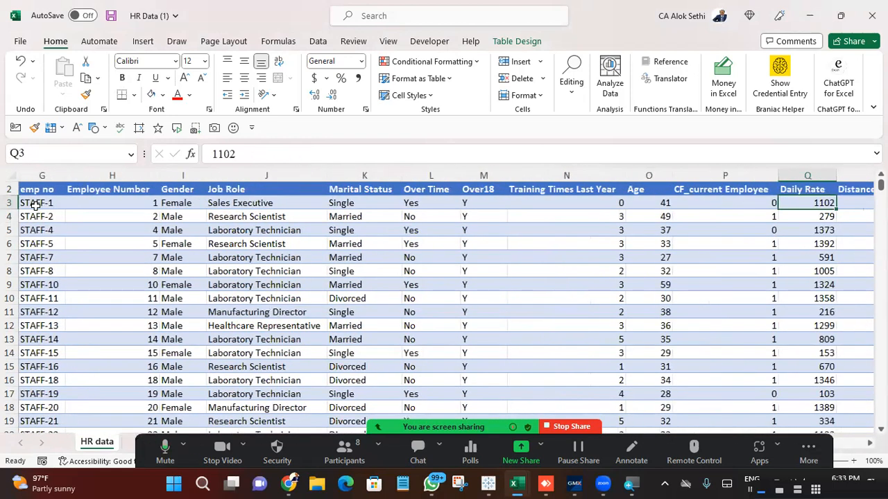
key("Right")
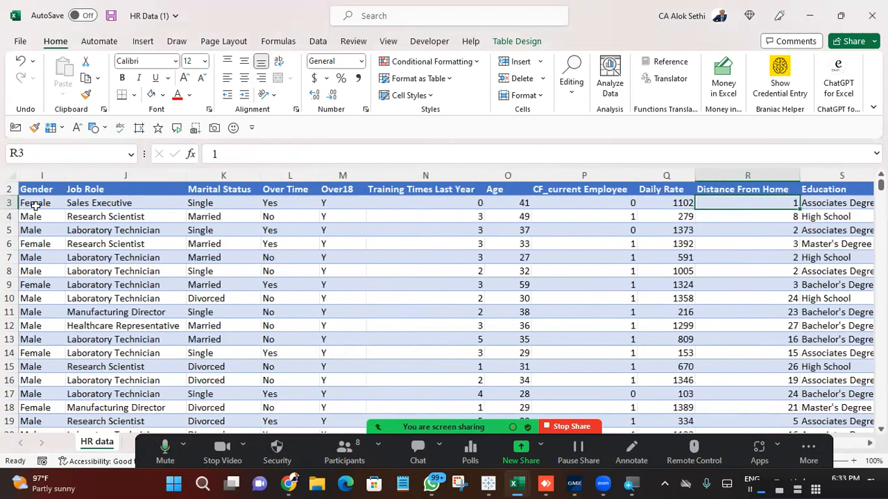
Step: Examine the rest of the first record in row 3, from Education to the last column, Column1
key("Right")
key("Right")
key("Right")
key("Right")
key("Right")
key("Right")
key("Right")
key("Right")
key("Right")
key("Right")
key("Right")
key("Right")
key("Right")
key("Right")
key("Right")
key("Right")
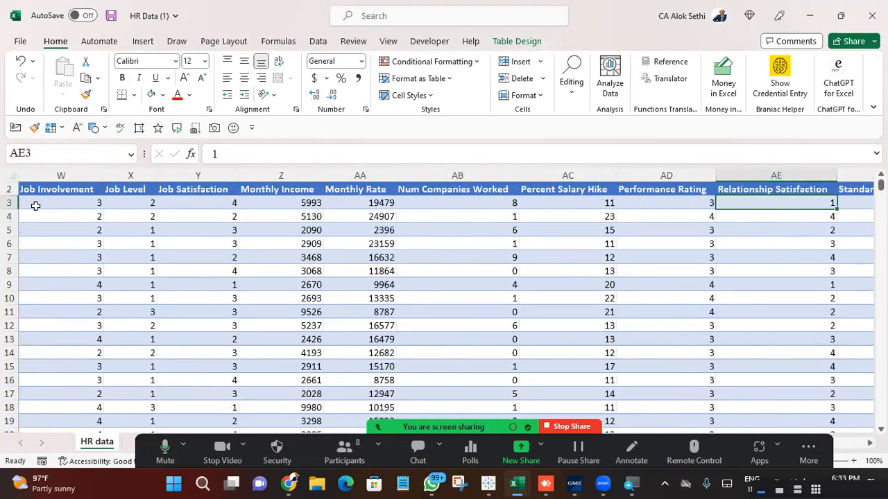
key("Right")
key("Right")
key("Right")
key("Right")
key("Right")
key("Right")
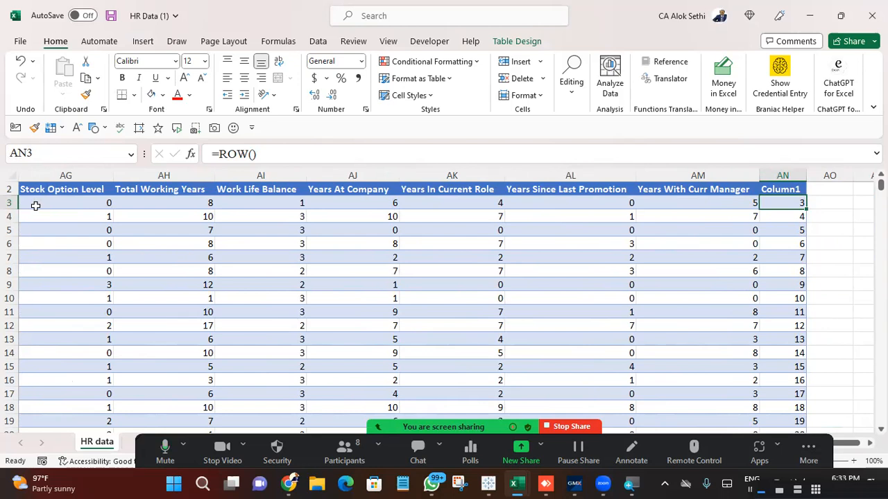
Step: Check the Attrition column from the first record down to the last, and return to its header
key("Home")
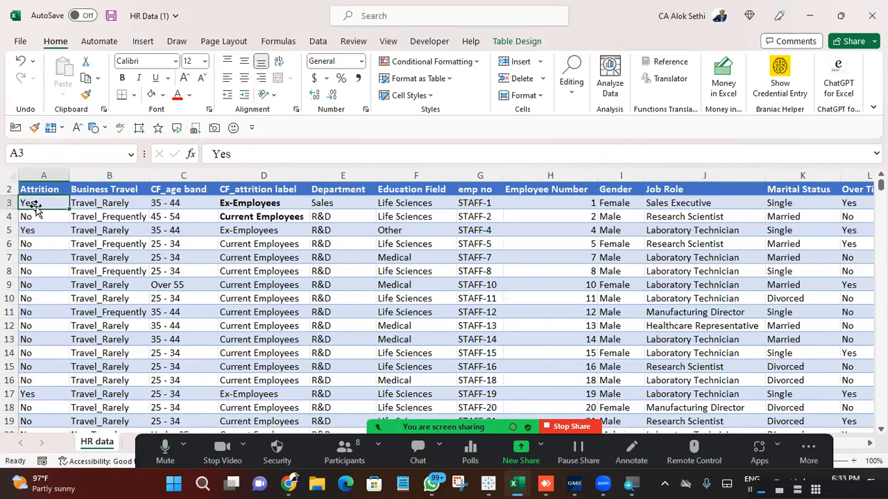
key("ctrl+Down")
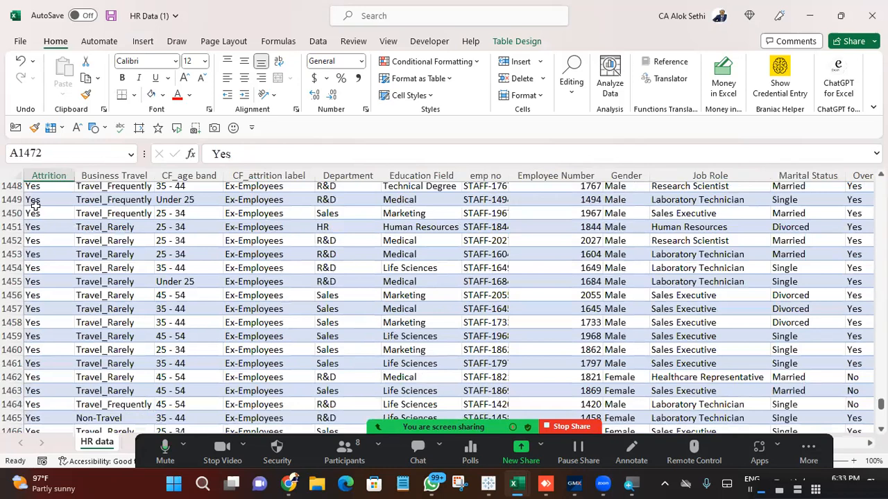
key("ctrl+Up")
Step: Review the column headers in row 2, from Business Travel to Training Times Last Year
key("Right")
key("Right")
key("Right")
key("Right")
key("Right")
key("Right")
key("Right")
key("Right")
key("Right")
key("Right")
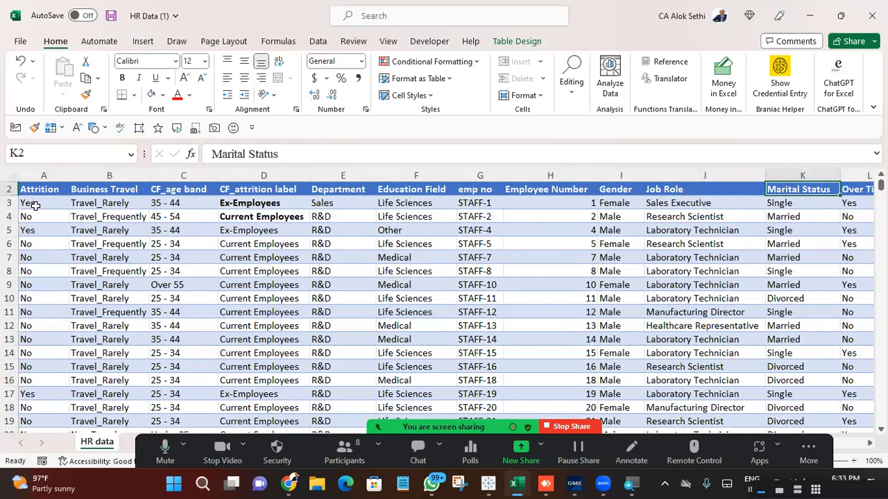
key("Right")
key("Right")
key("Right")
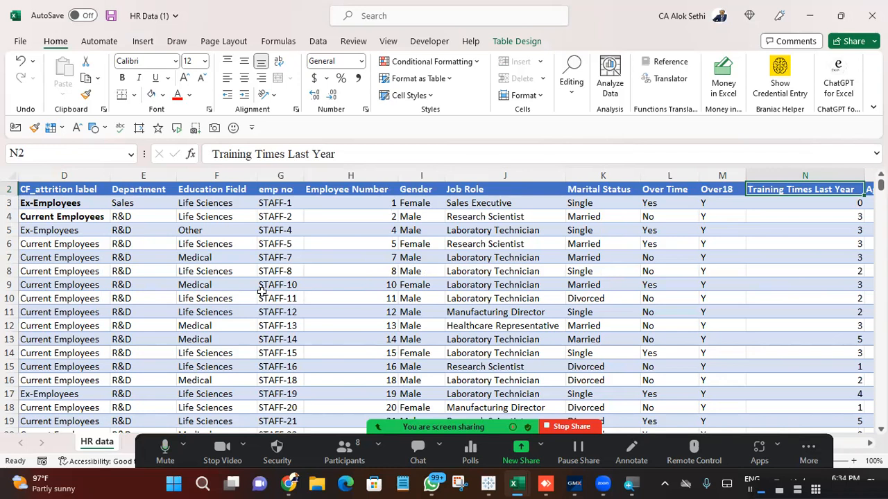
Step: Read the latest messages in the meeting chat and close it
left_click(816, 489)
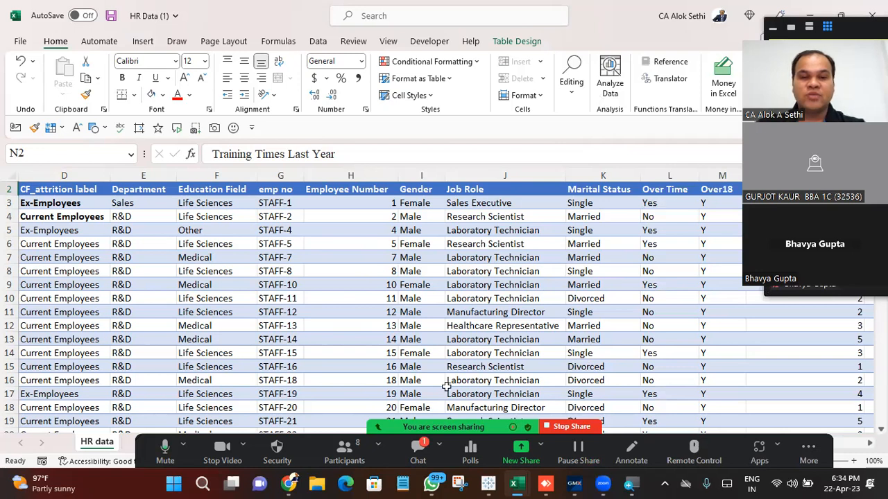
key("alt+h")
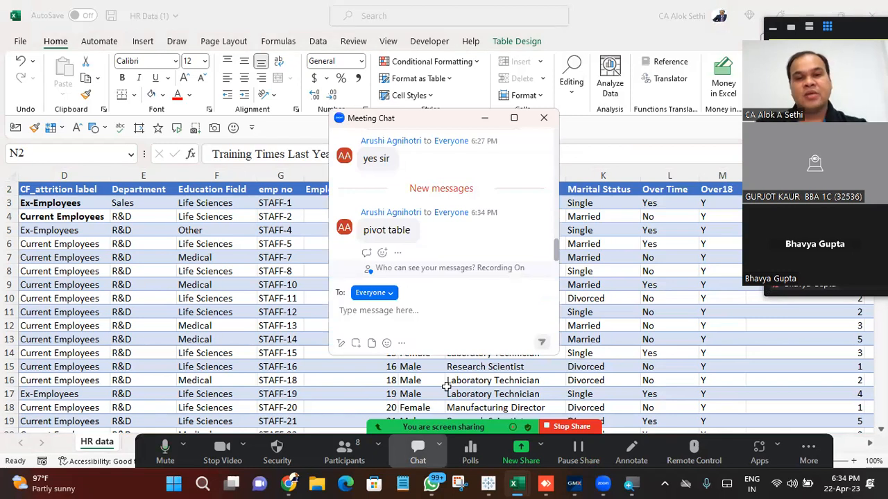
scroll(444, 201, "up", 7)
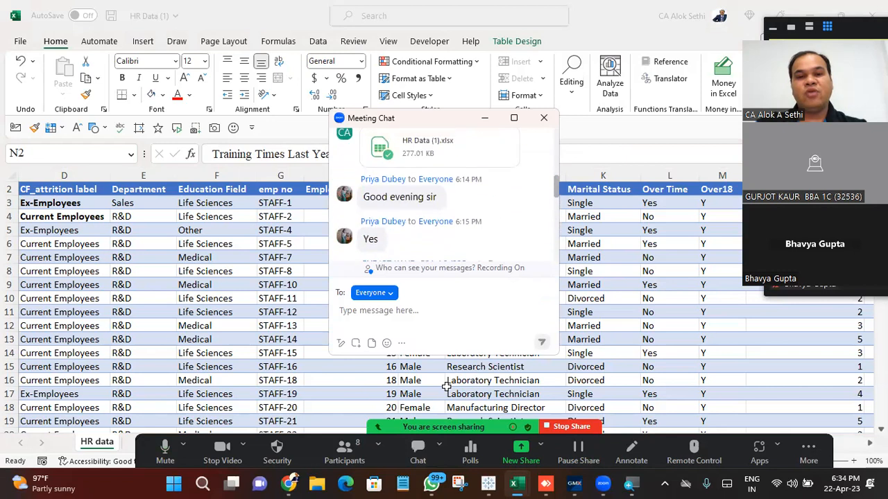
scroll(444, 201, "down", 3)
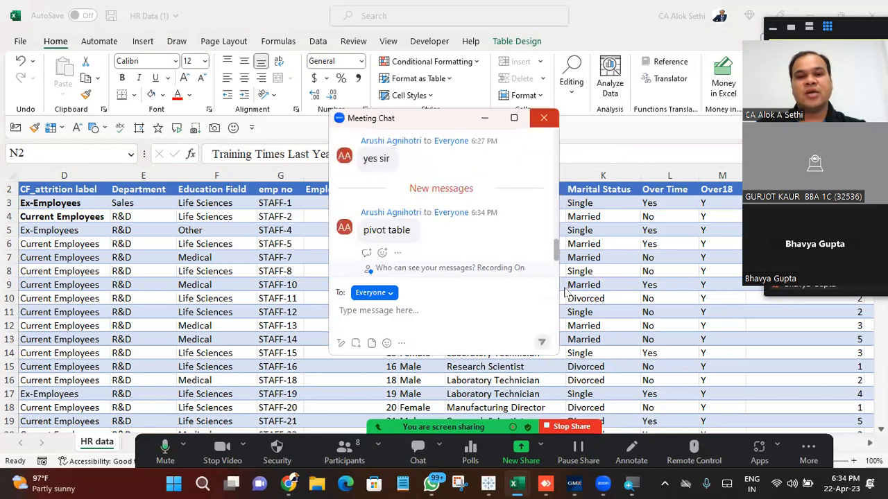
left_click(544, 118)
Step: Narrow the Employee Number column H to a width of 17.50 (145 pixels)
left_click_drag(392, 175, 379, 176)
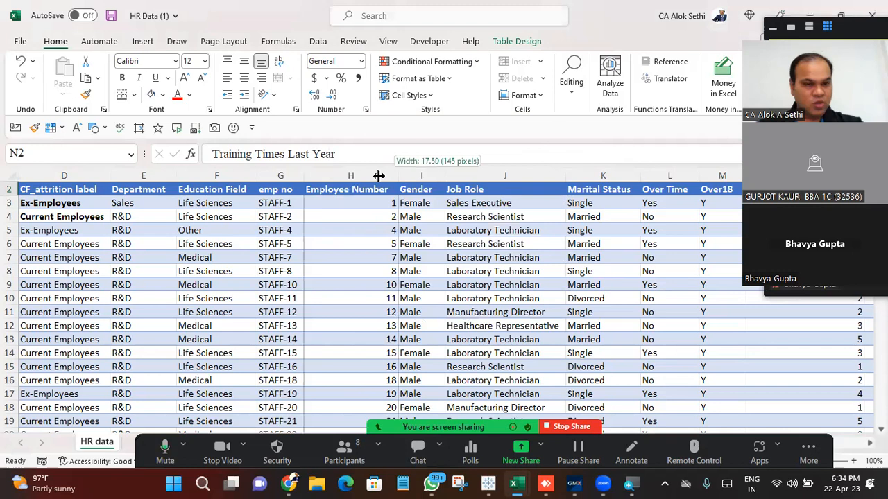
left_click_drag(379, 176, 379, 176)
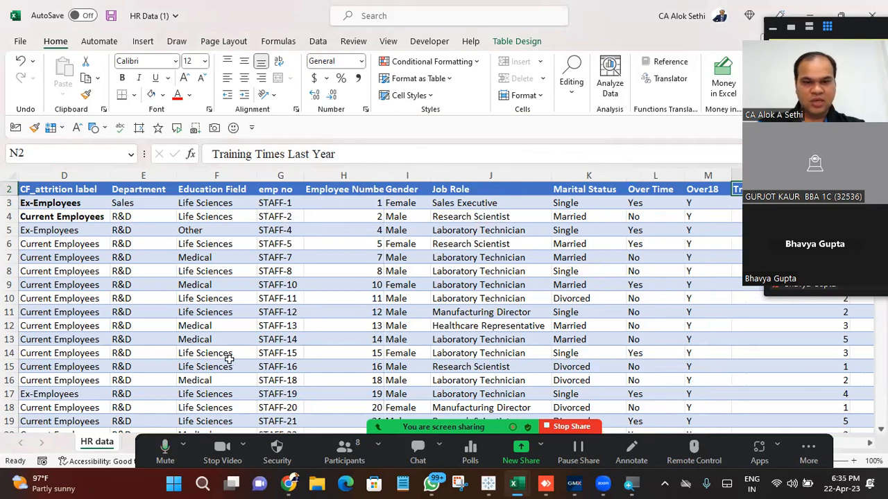
left_click(472, 482)
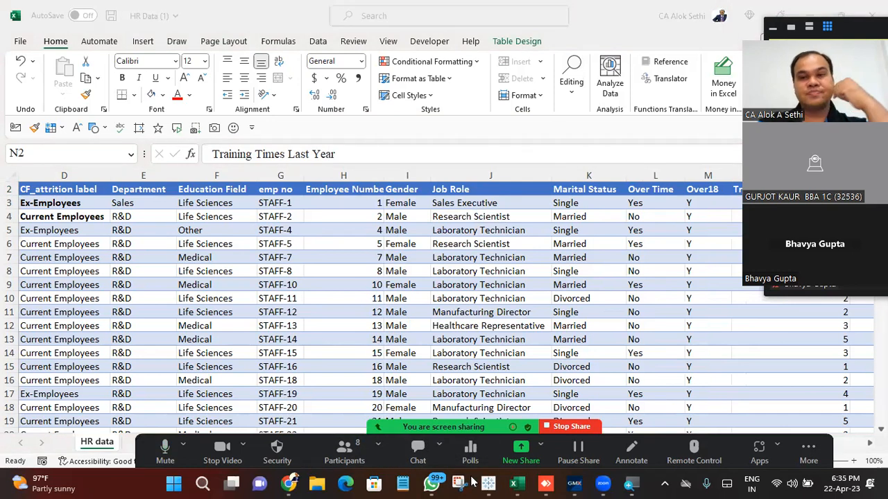
left_click(464, 382)
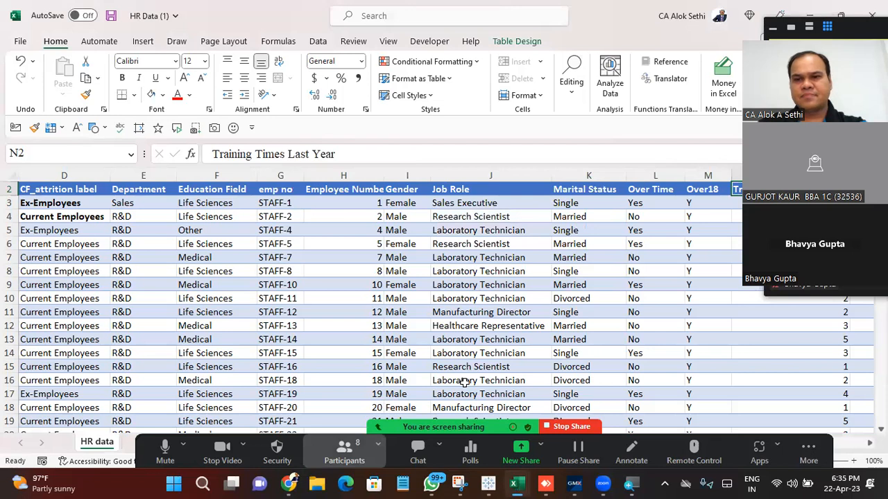
Step: Look through the meeting's participant list down to the last entry and close it
left_click(344, 452)
scroll(725, 276, "down", 2)
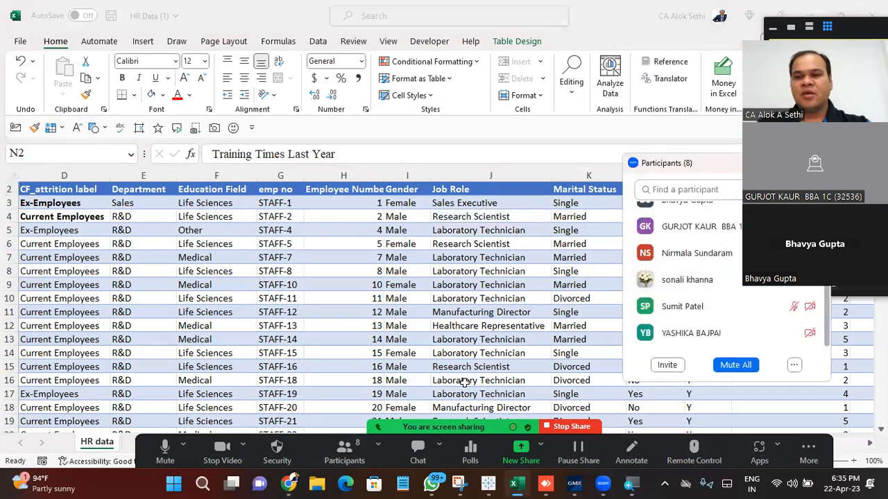
left_click(344, 452)
Step: Switch to the HR Case Study workbook in Tableau Public, cancel the data file request and close that workbook
left_click(488, 484)
mouse_move(488, 484)
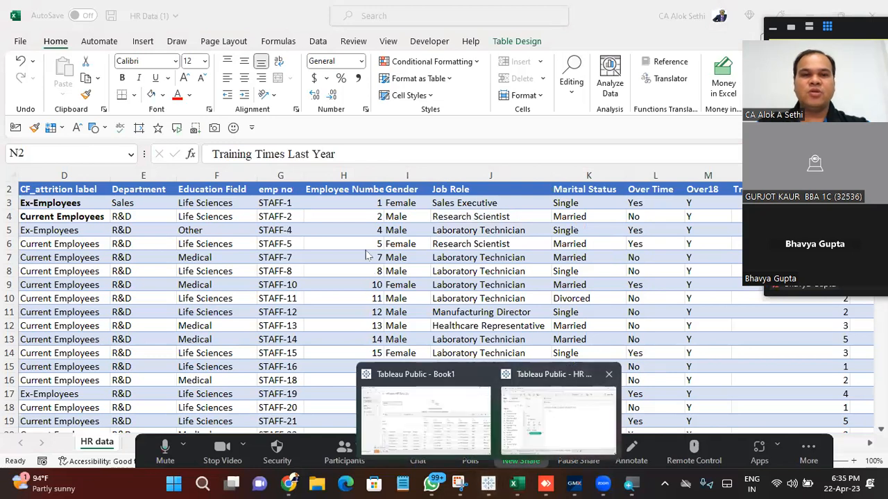
left_click(562, 424)
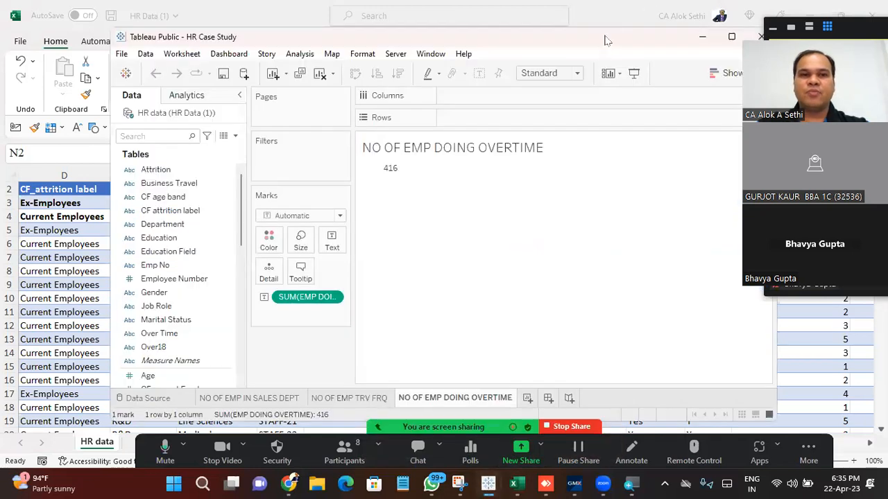
double_click(605, 37)
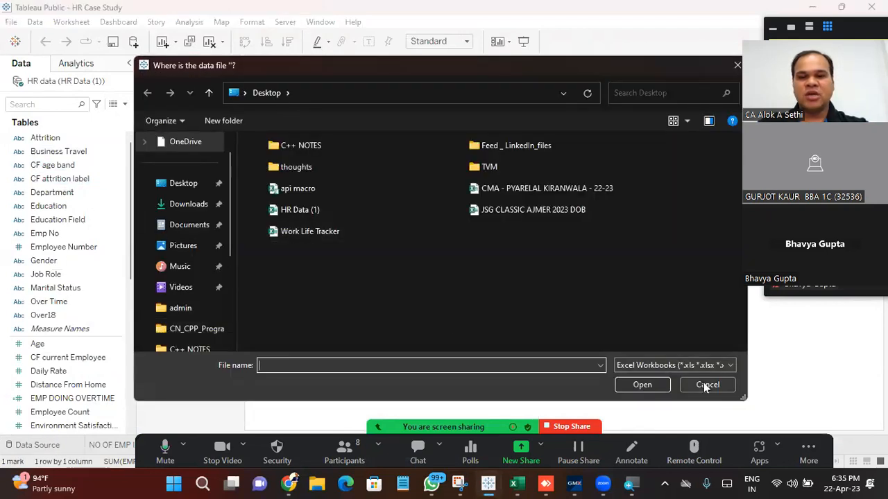
left_click(701, 382)
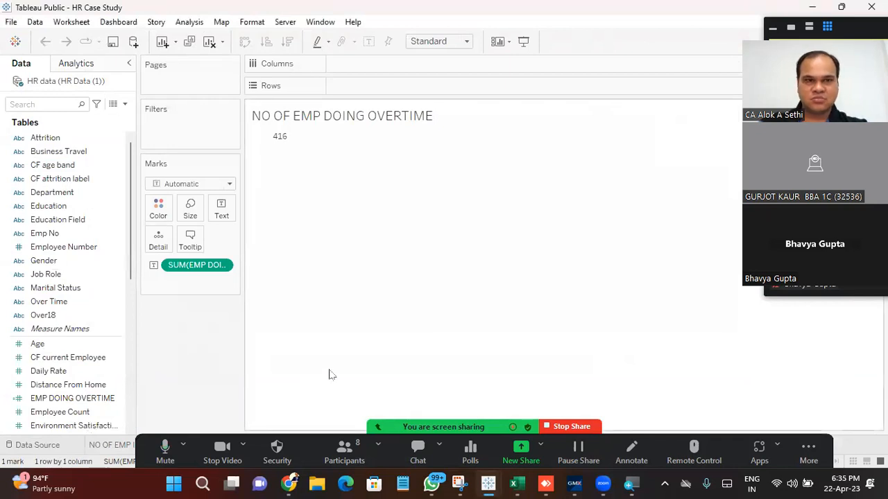
left_click(871, 6)
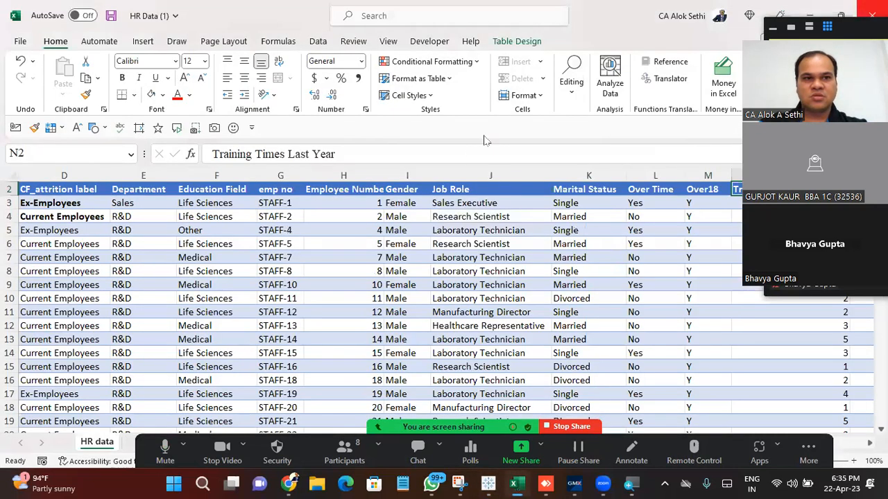
Step: Switch to Book1 in Tableau Public and widen the HR data field list across the whole data preview
left_click(486, 484)
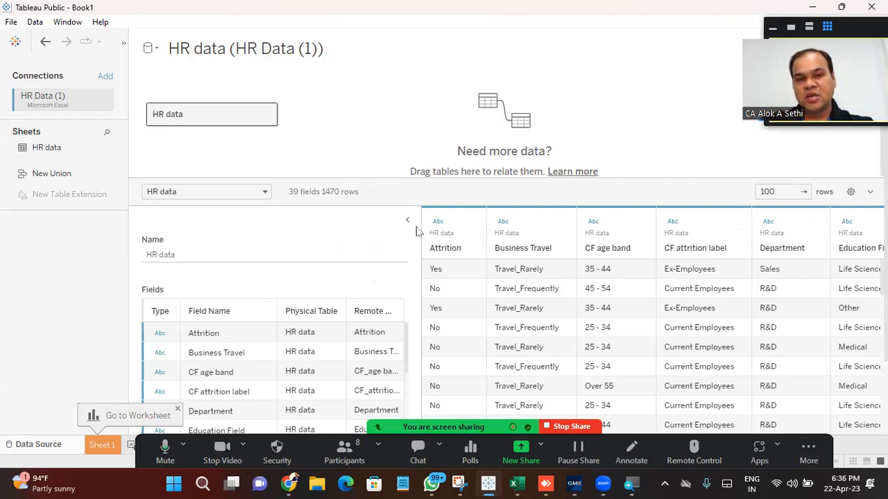
left_click_drag(420, 227, 884, 237)
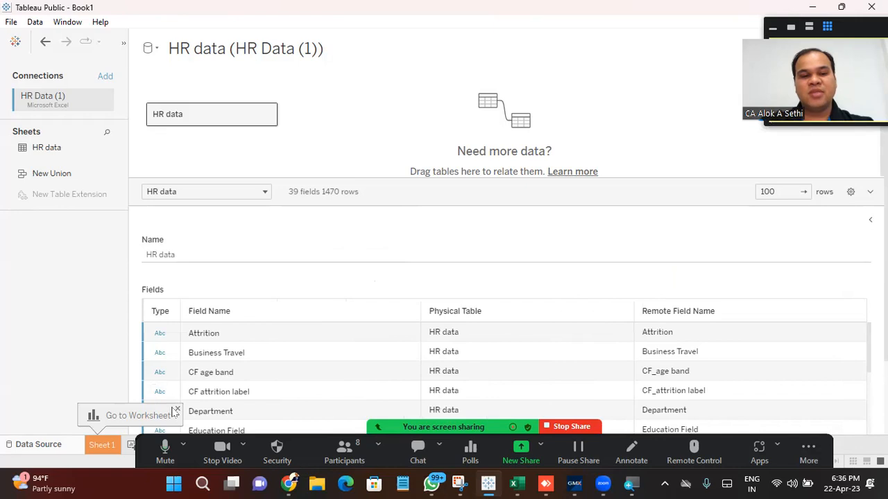
Step: Review the data types of the HR data fields, from Attrition down to Performance Rating and back
scroll(158, 397, "down", 3)
scroll(158, 400, "down", 8)
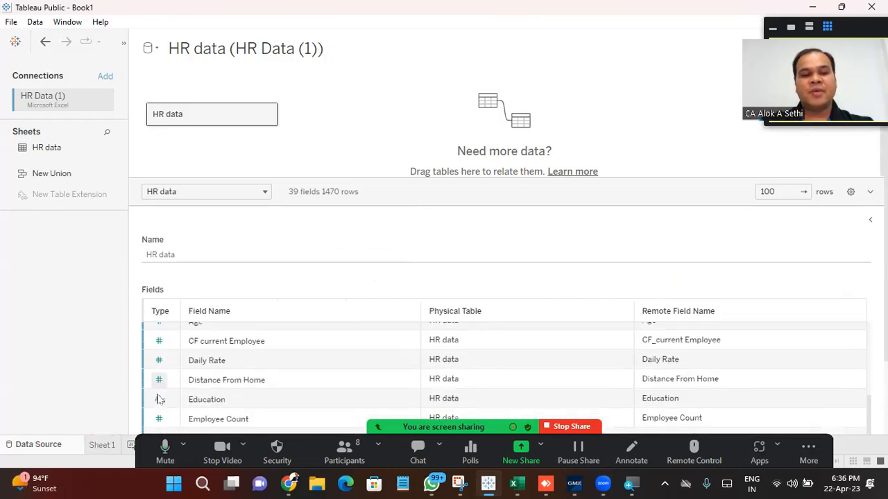
scroll(158, 400, "down", 1)
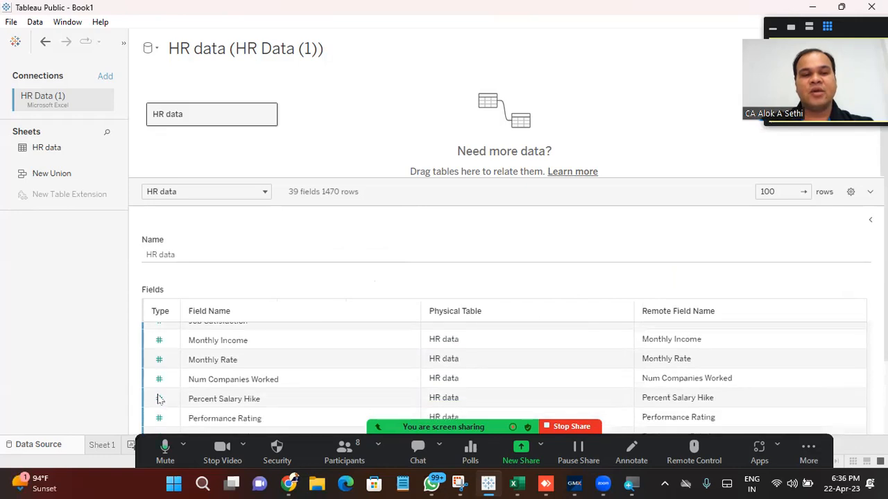
scroll(158, 399, "up", 10)
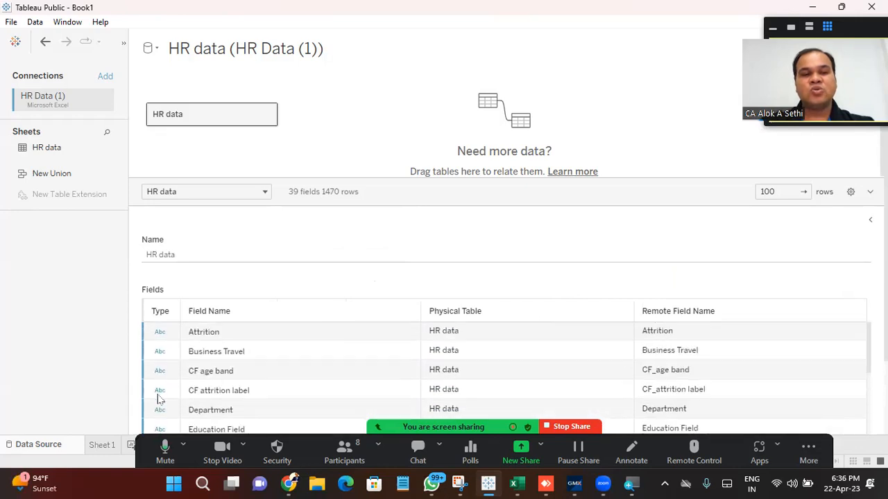
Step: Look at the data types and geographic roles available for the Attrition field, try Boolean, and undo the change
left_click(167, 336)
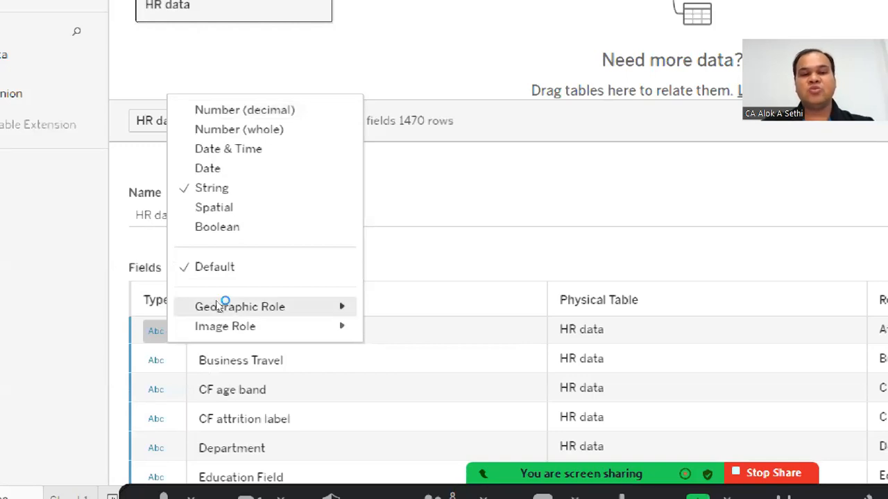
mouse_move(224, 311)
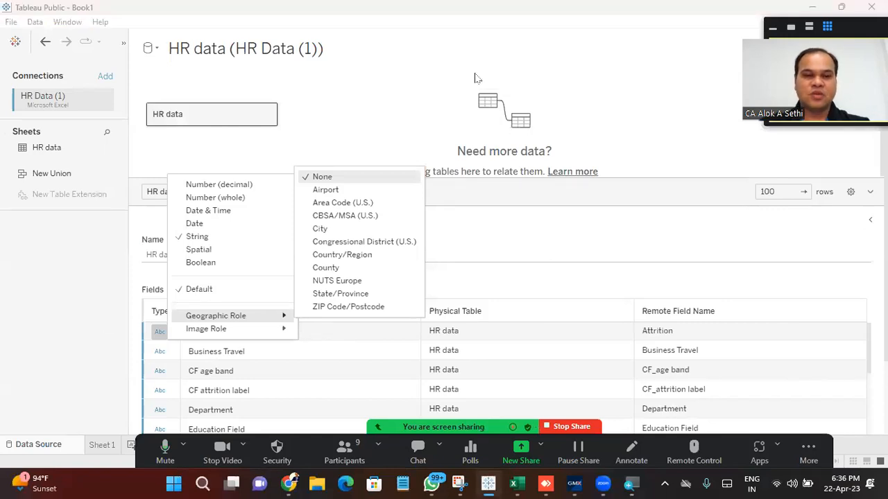
left_click(231, 267)
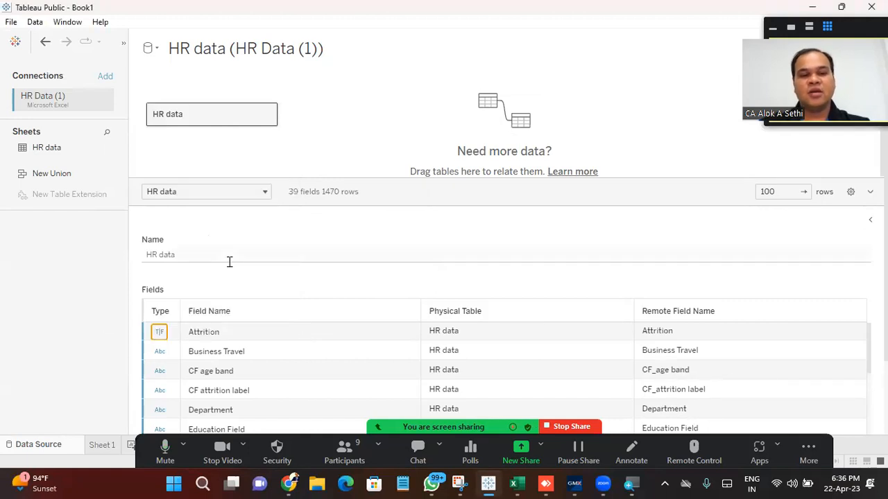
key("ctrl+z")
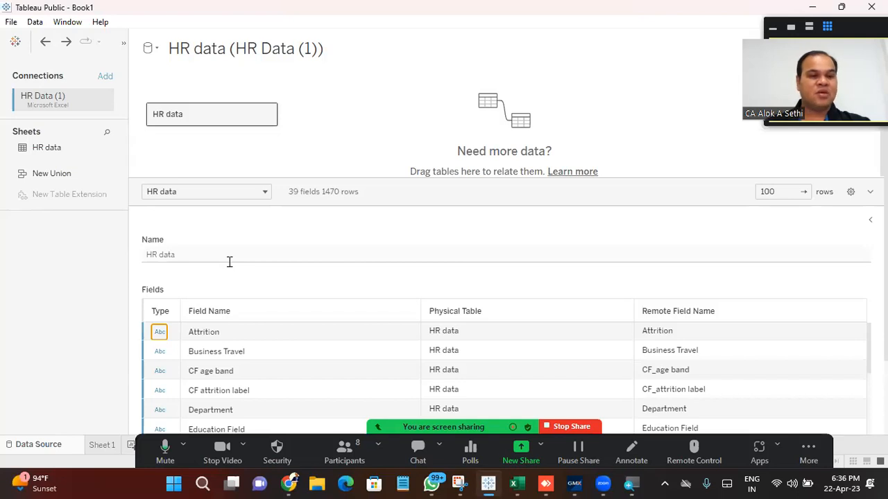
scroll(347, 312, "down", 3)
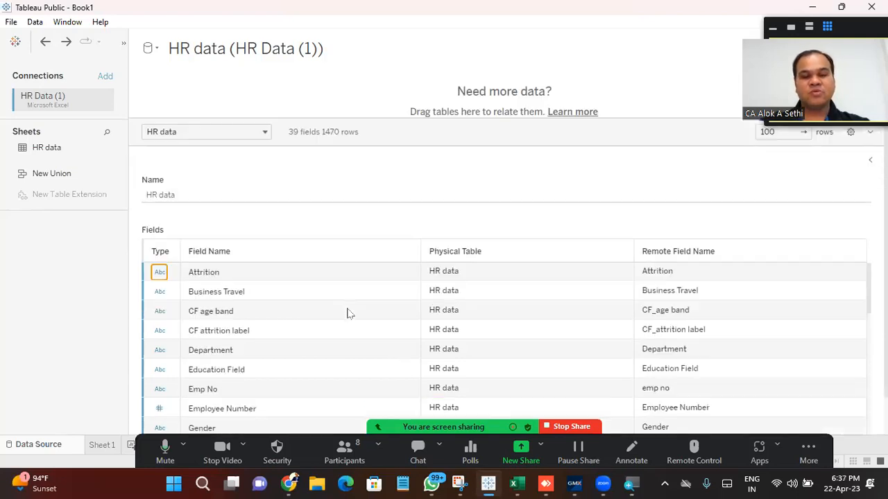
scroll(347, 312, "up", 3)
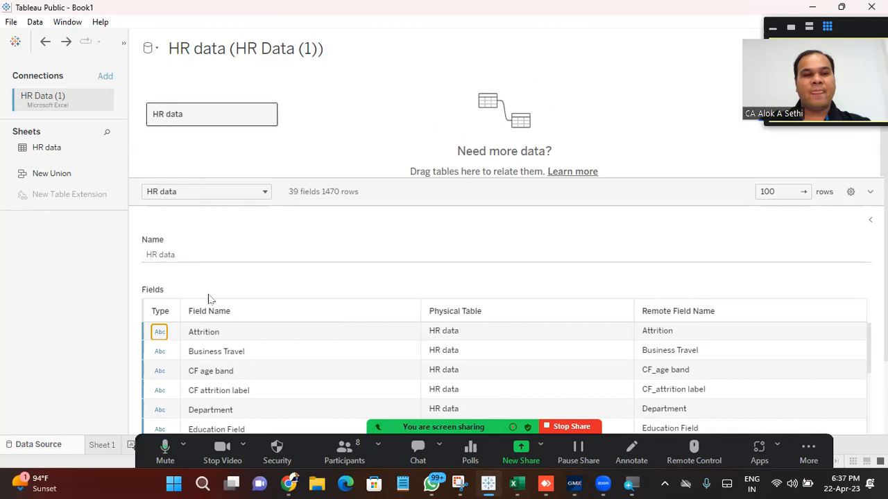
Step: Review the data types of the HR data fields, including the types and geographic roles available for Employee Number
scroll(161, 392, "down", 4)
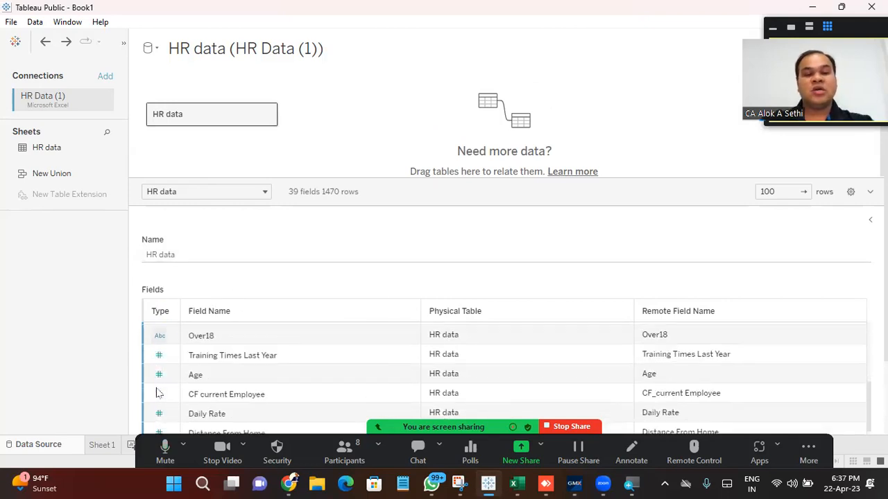
scroll(164, 389, "up", 2)
scroll(162, 387, "down", 1)
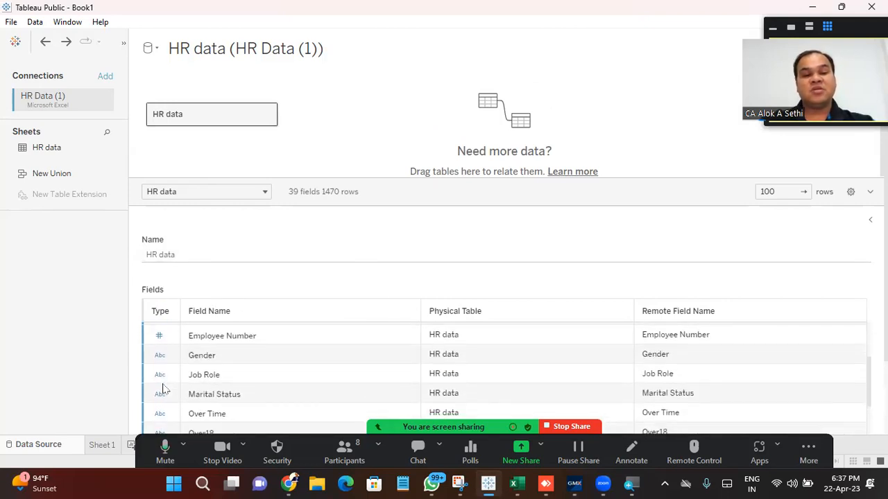
left_click(159, 336)
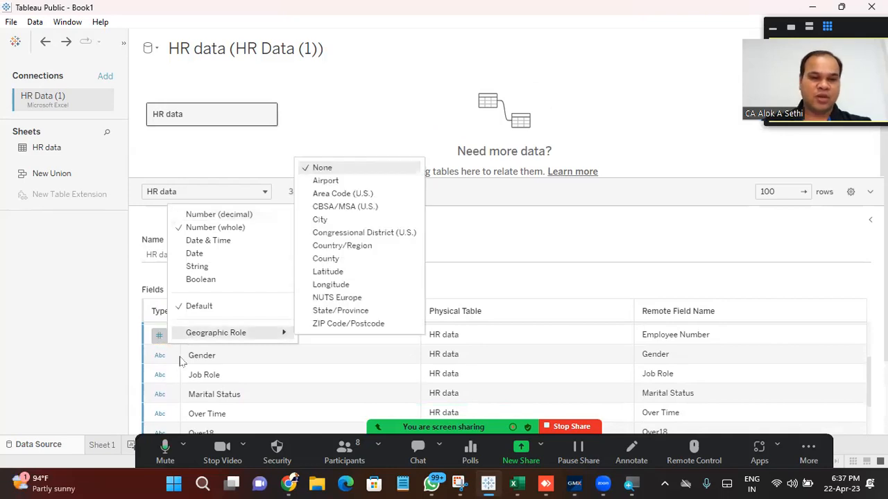
scroll(147, 377, "down", 3)
scroll(147, 377, "down", 1)
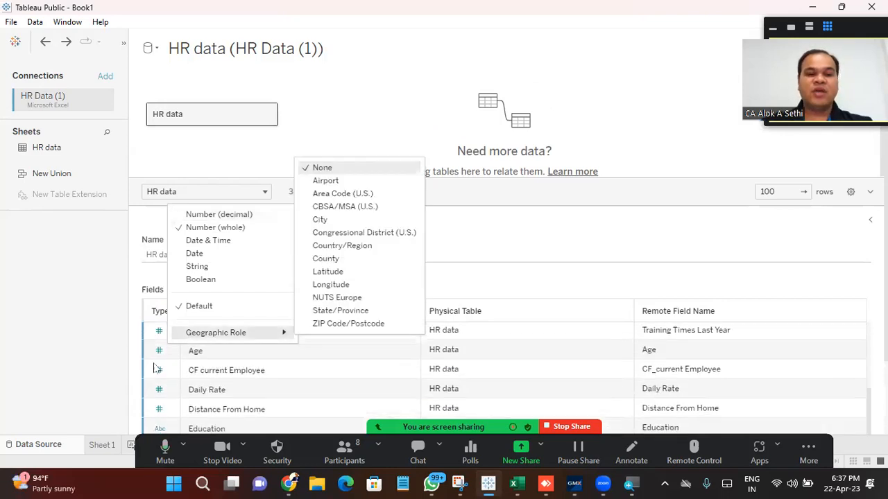
left_click(161, 407)
scroll(159, 386, "up", 3)
scroll(159, 386, "down", 2)
scroll(159, 386, "up", 5)
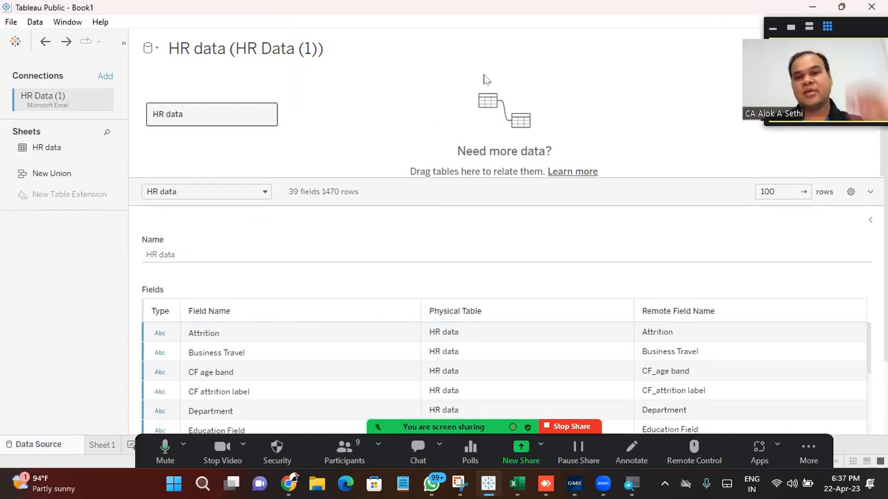
Step: Open Sheet 1 and widen its list of data fields
left_click(102, 445)
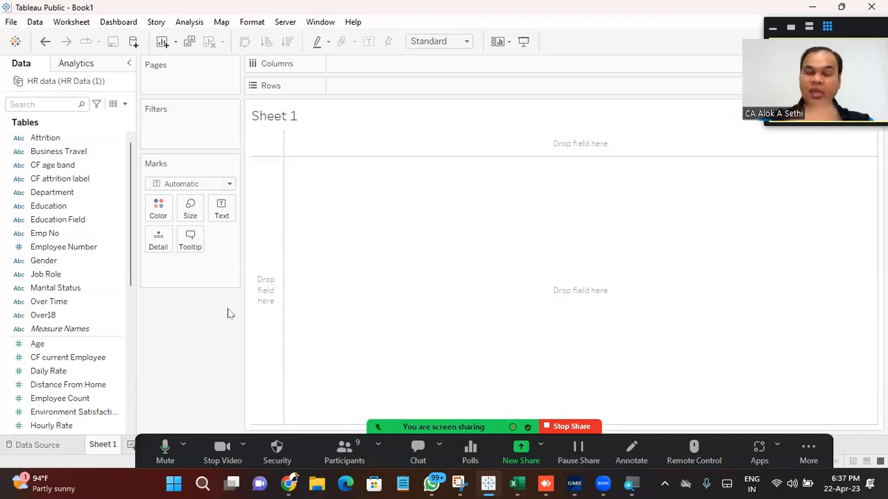
left_click(11, 23)
left_click(36, 22)
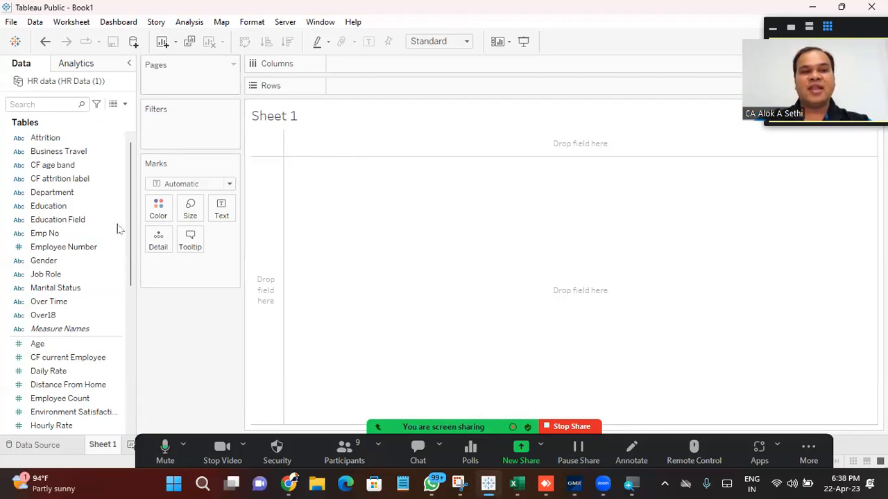
left_click_drag(135, 143, 159, 115)
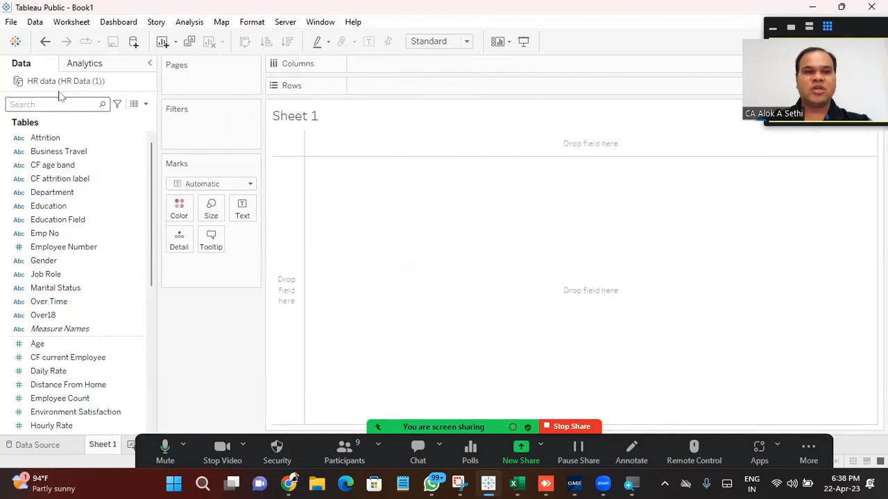
Step: Look at the Summarize, Model and Custom analytics options for the sheet and return to the data fields
left_click(73, 64)
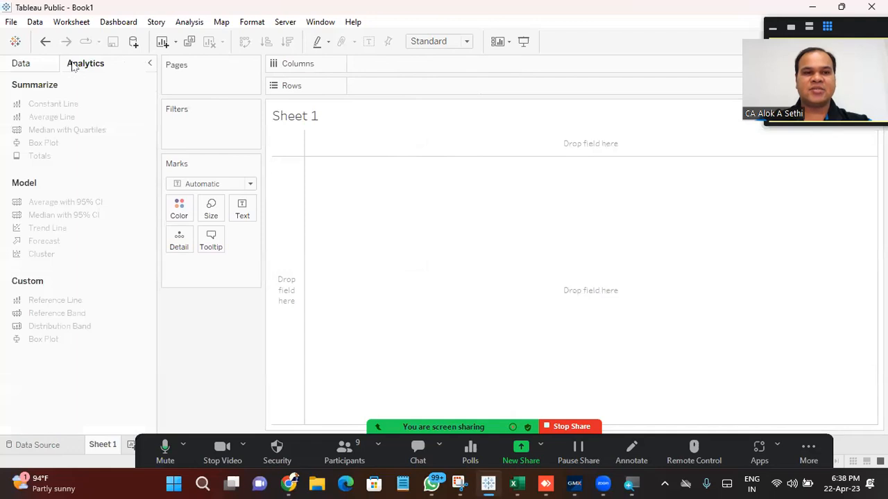
left_click(30, 65)
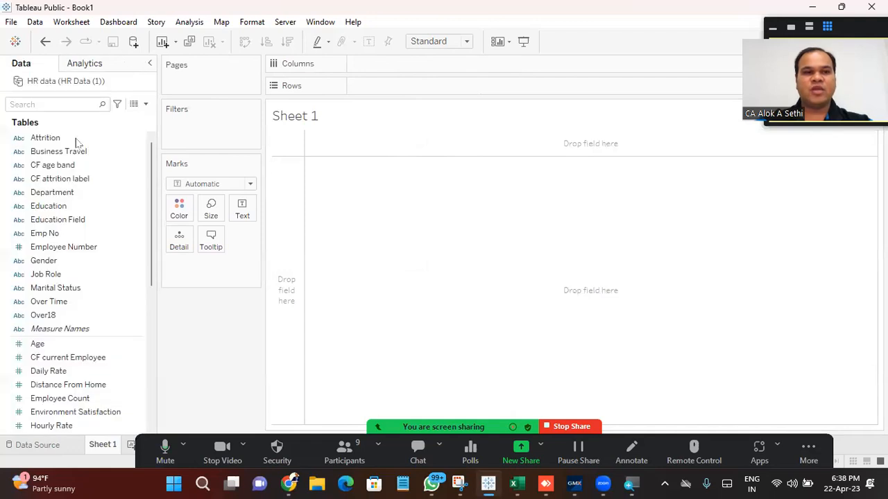
left_click(88, 67)
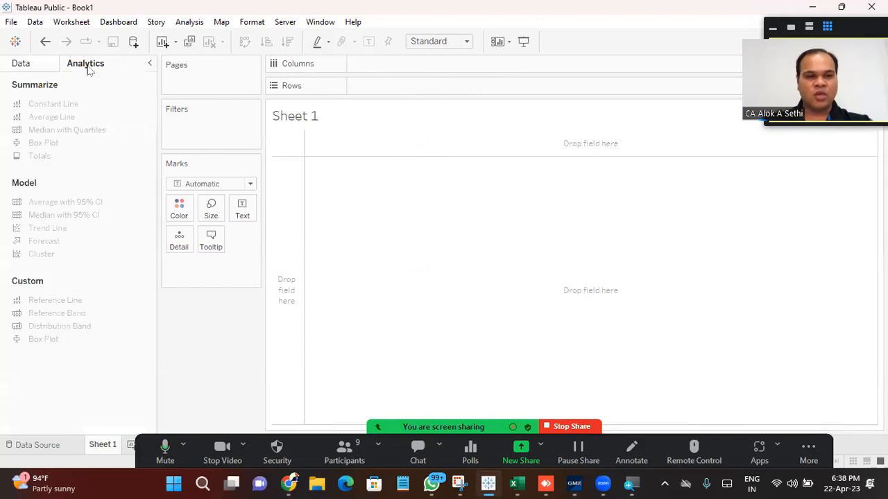
left_click(37, 67)
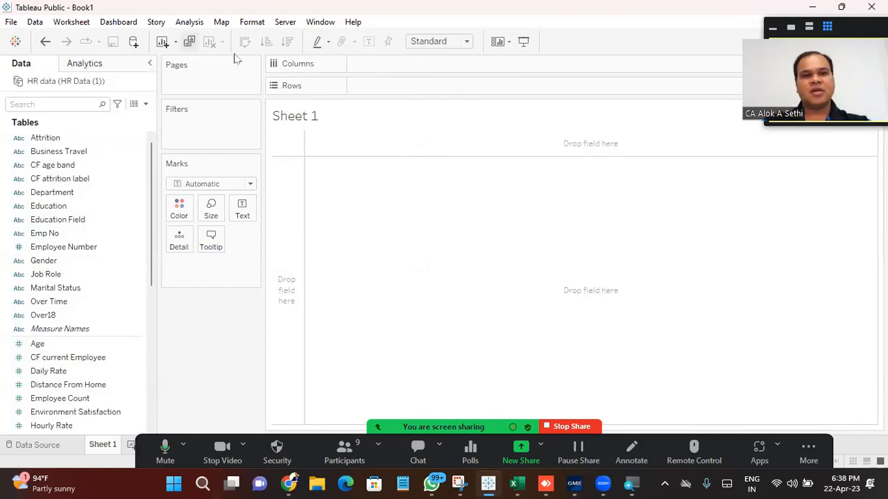
Step: Move the Pages, Filters and Marks cards above the Columns shelf, try to undo the rearrangement, and return to Sheet 1
left_click_drag(176, 64, 293, 53)
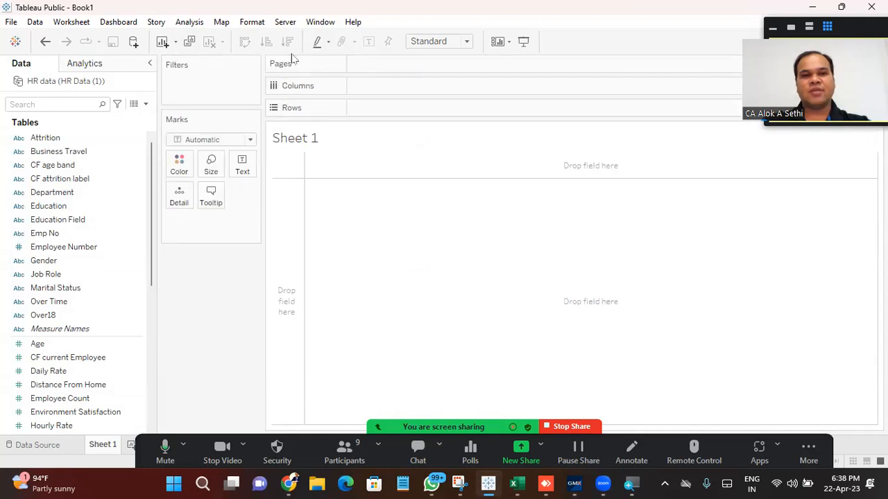
left_click_drag(212, 74, 326, 83)
left_click_drag(216, 67, 345, 109)
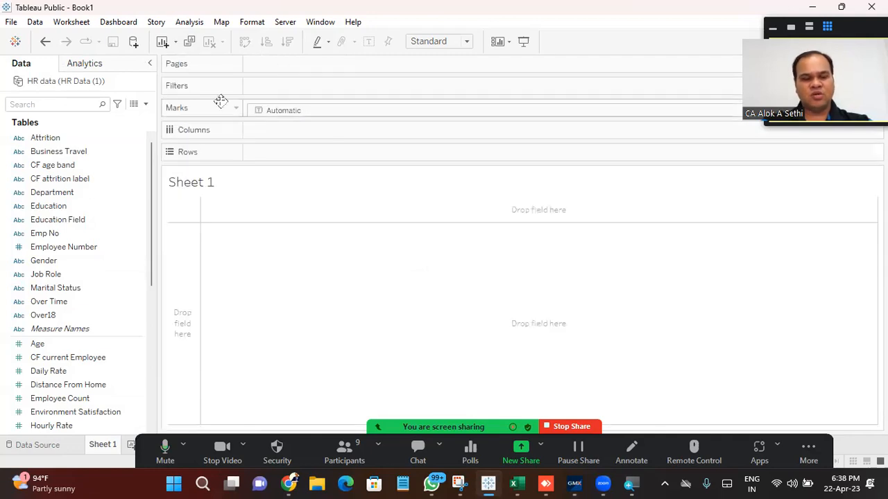
key("ctrl+z")
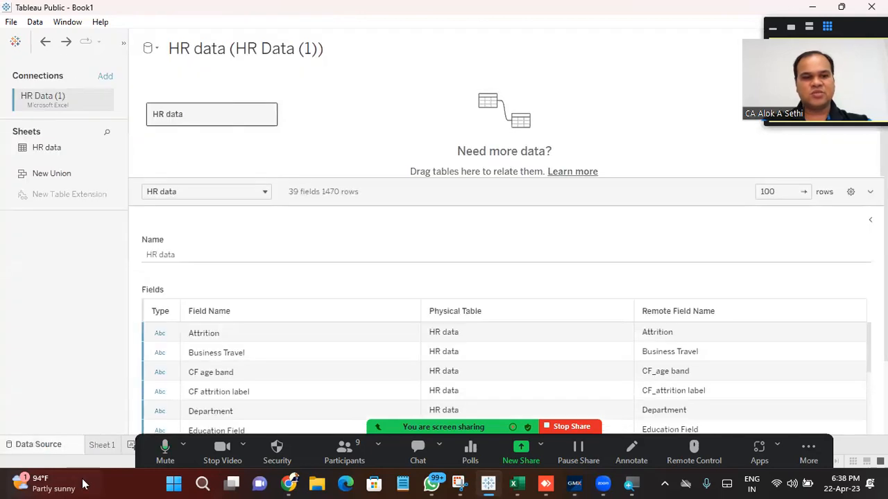
left_click(102, 445)
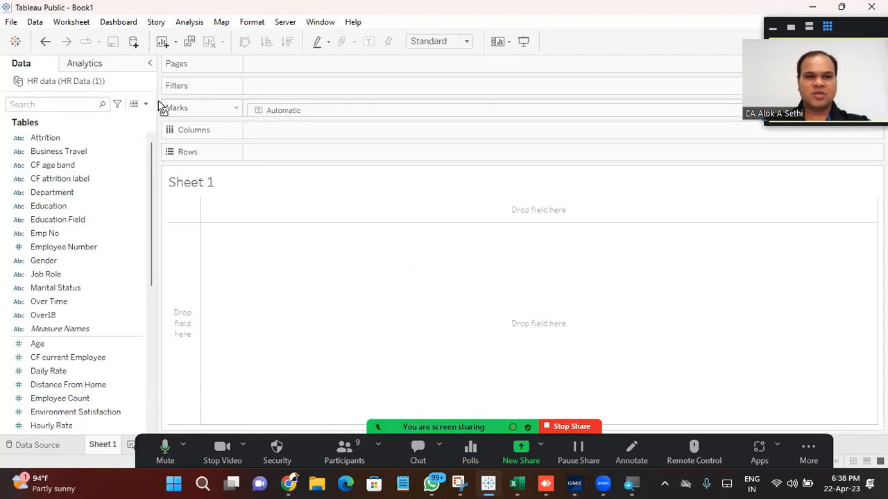
Step: Place the Filters card above Pages and hide the Marks card on Sheet 1
left_click_drag(248, 96, 269, 93)
left_click(236, 113)
left_click(223, 123)
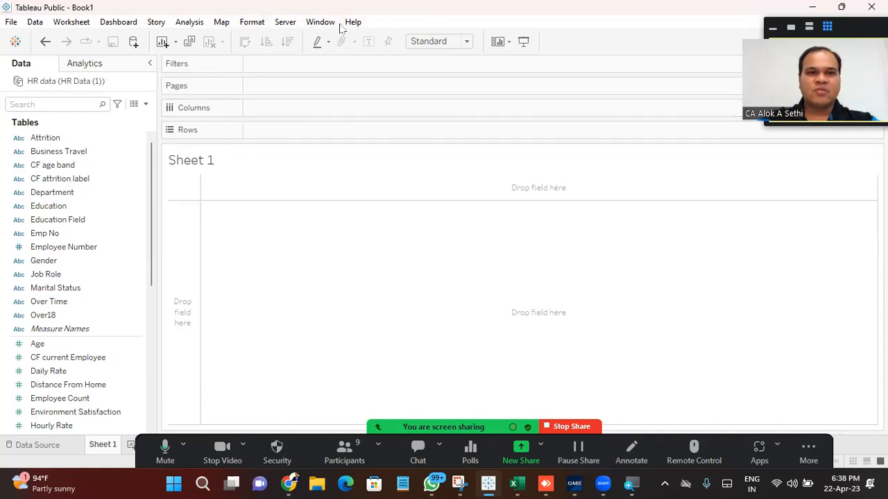
Step: Add a new worksheet with the default card layout and delete Sheet 1
left_click(72, 22)
left_click(81, 38)
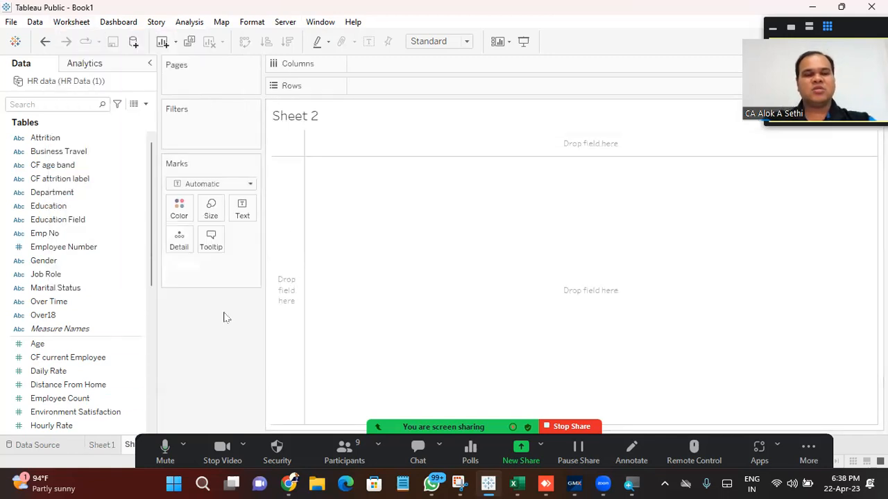
right_click(104, 447)
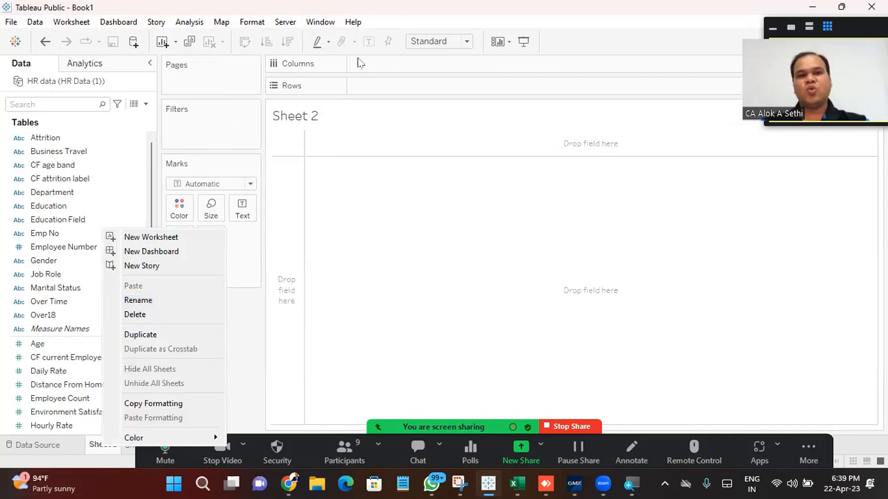
left_click(365, 90)
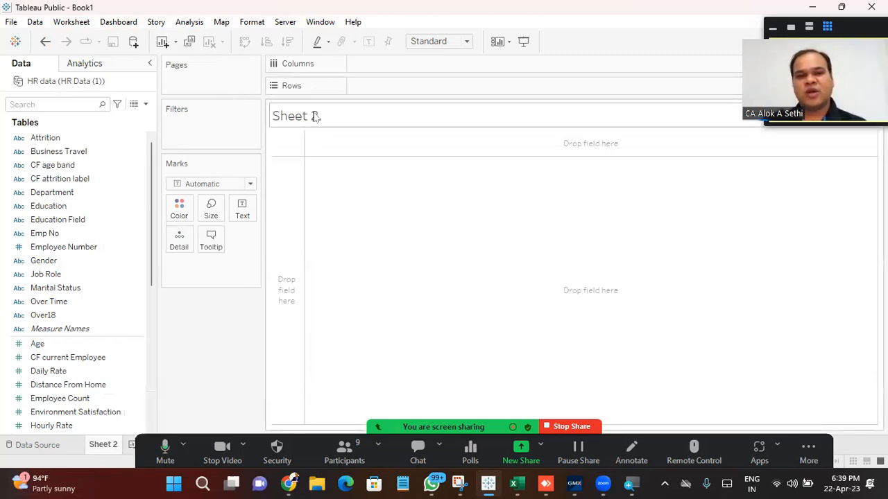
Step: Switch to the HR Data (1) workbook in Excel and review its column headings, from Attrition across past Job Level and back
left_click(104, 274)
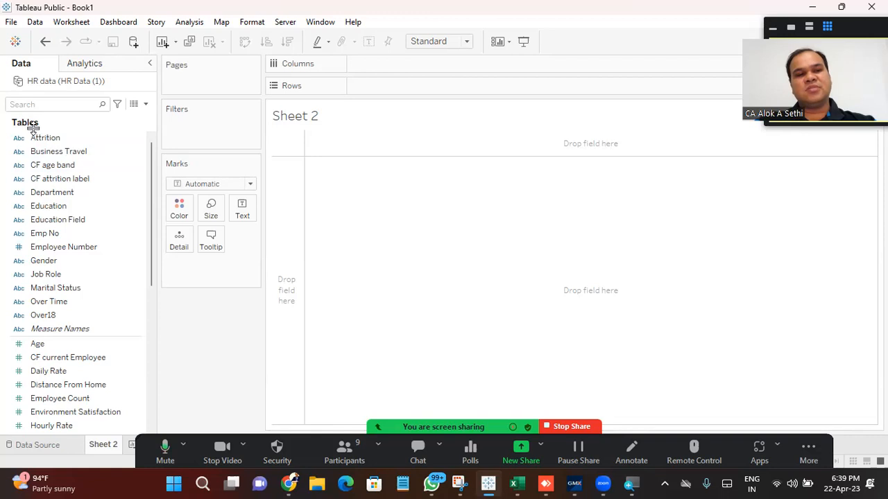
left_click(47, 165)
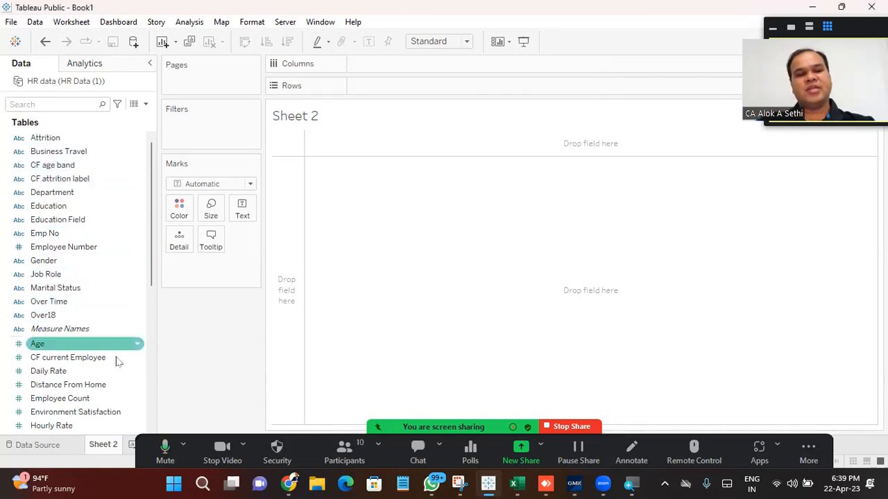
mouse_move(514, 484)
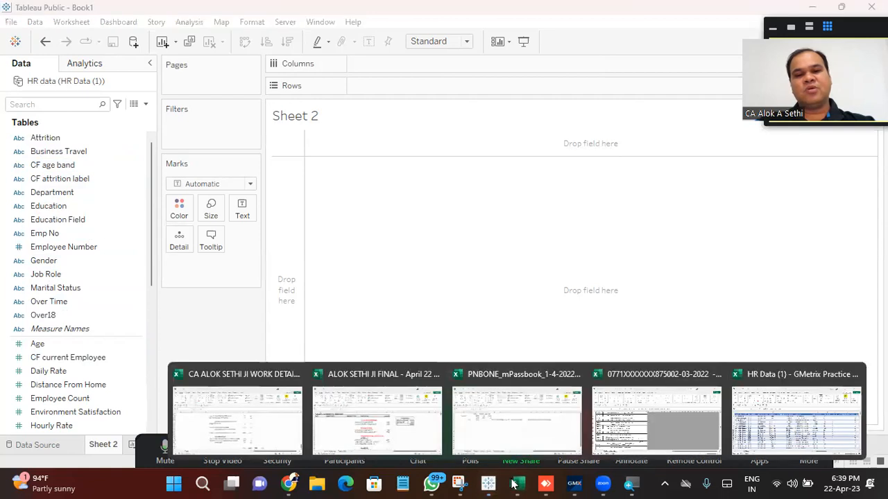
left_click(801, 412)
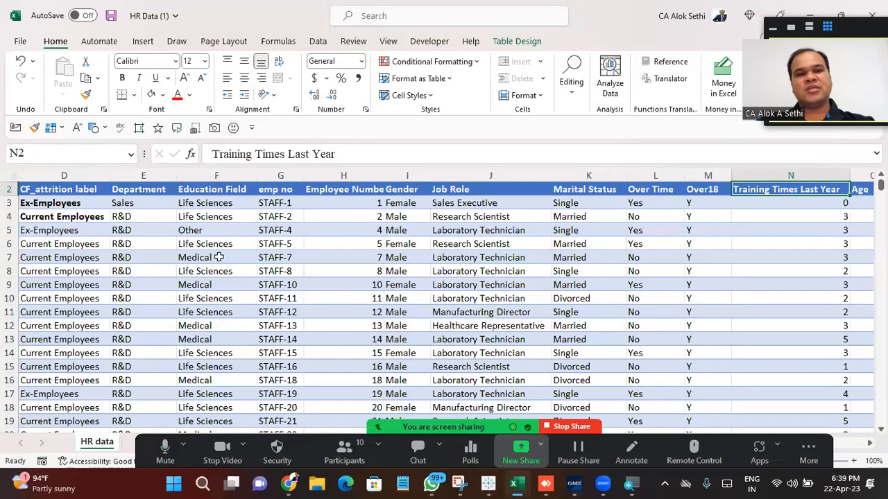
left_click(162, 254)
key("Home")
key("Up")
key("Up")
key("Up")
key("Up")
key("Up")
key("Up")
key("Down")
key("Right")
key("Right")
key("Right")
key("Right")
key("Right")
key("Right")
key("Right")
key("Right")
key("Right")
key("Right")
key("Right")
key("Right")
key("Right")
key("Right")
key("Right")
key("Right")
key("Right")
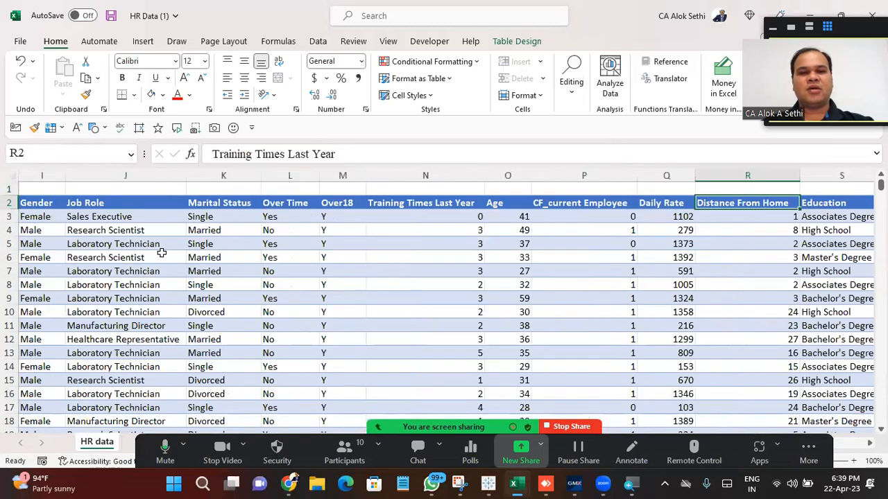
key("Left")
key("Left")
key("Left")
key("Left")
key("Left")
key("Left")
key("Left")
key("Left")
key("Left")
key("Left")
key("Left")
key("Left")
key("Left")
key("Left")
key("Left")
key("Left")
key("Left")
key("Right")
key("Right")
key("Right")
key("Right")
key("Right")
key("Right")
key("Right")
key("Right")
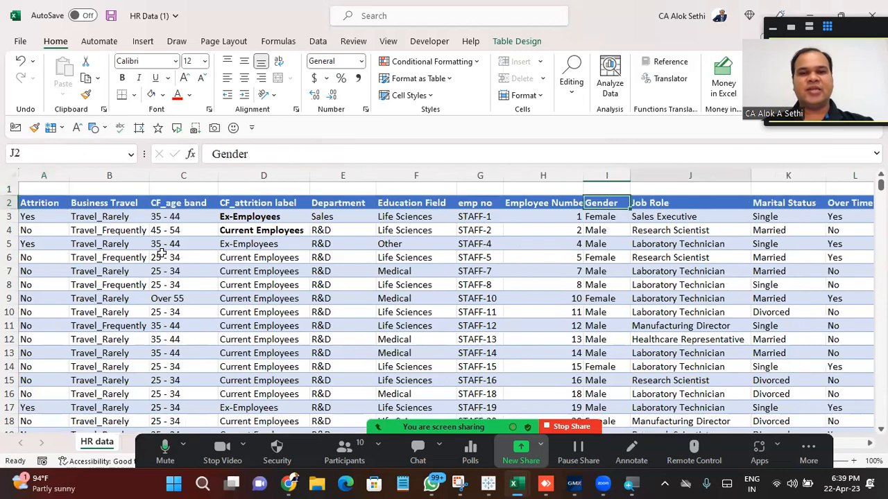
key("Right")
key("Right")
key("Right")
key("Right")
key("Right")
key("Right")
key("Right")
key("Right")
key("Right")
key("Right")
key("Right")
key("Right")
key("Right")
key("Right")
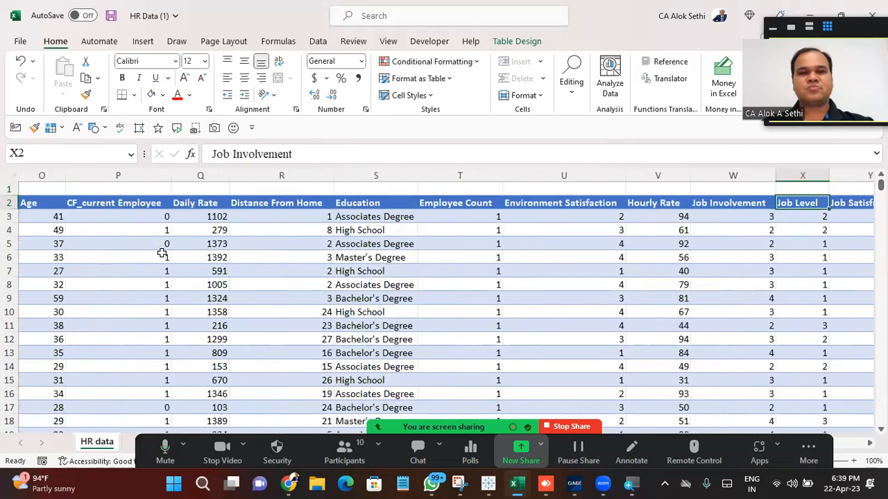
key("Right")
key("Right")
key("Left")
key("Left")
key("Left")
key("Left")
key("Left")
key("Left")
key("Left")
key("Left")
key("Left")
key("Left")
key("Left")
key("Left")
key("Left")
key("Left")
key("Left")
key("Left")
key("Left")
key("Left")
key("Left")
key("Left")
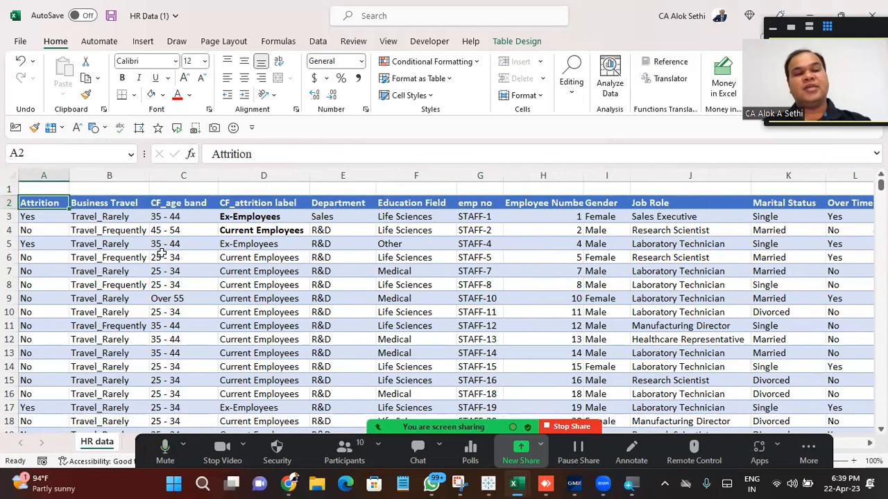
key("Right")
key("Right")
key("Right")
key("Right")
key("Right")
key("Right")
key("Right")
key("Right")
key("Right")
key("Right")
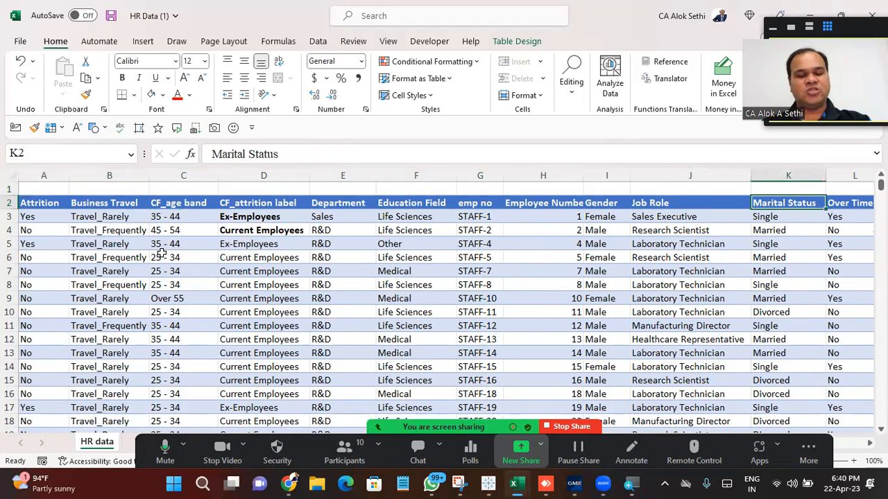
Step: Switch back to Tableau Public and compare the fields above and below the dividing line in Sheet 2's field list
key("alt+Tab")
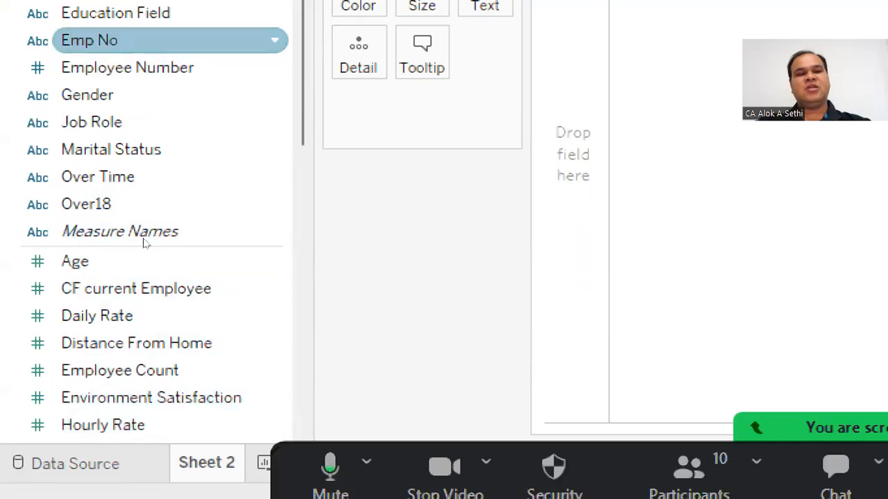
scroll(143, 291, "down", 4)
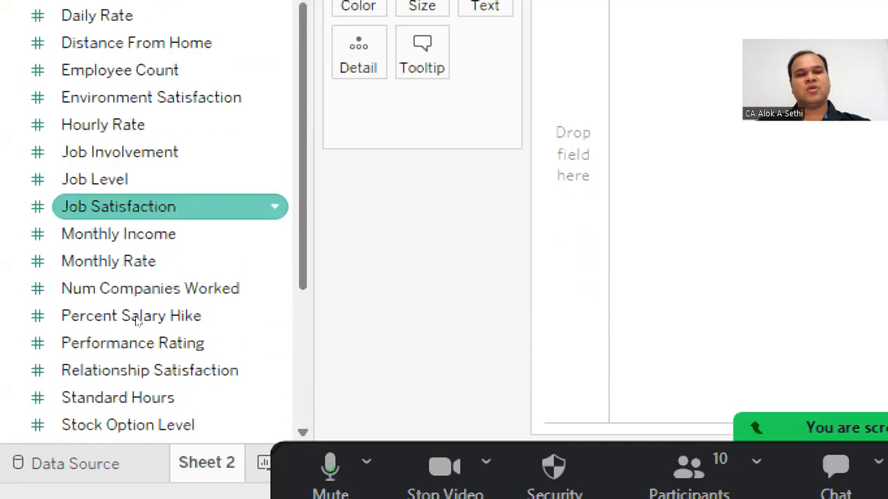
scroll(137, 322, "up", 4)
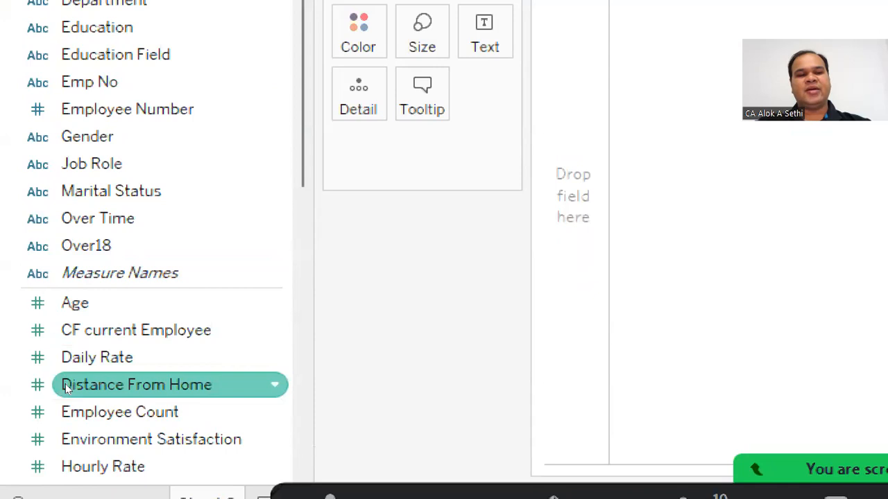
scroll(152, 342, "down", 7)
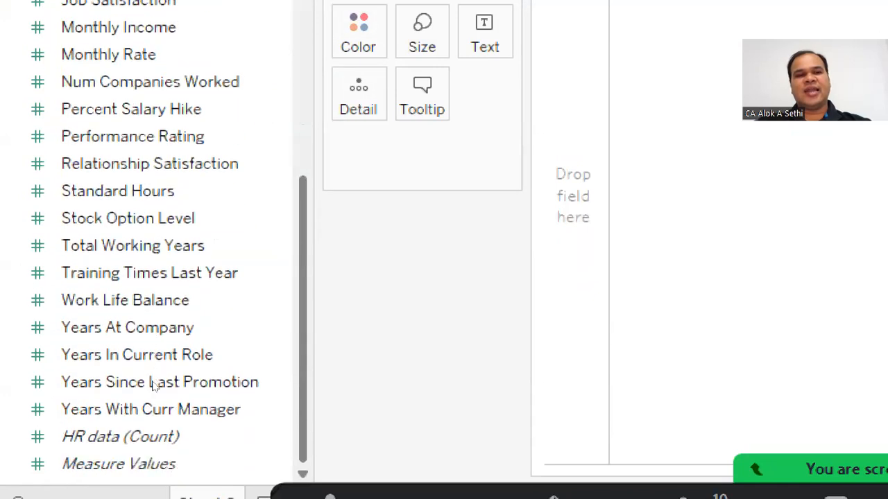
scroll(154, 386, "up", 10)
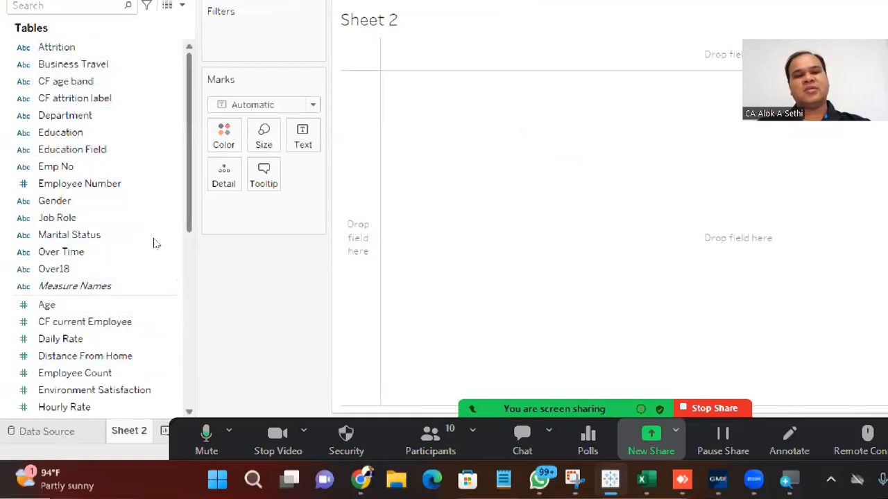
scroll(153, 242, "down", 7)
scroll(153, 401, "up", 1)
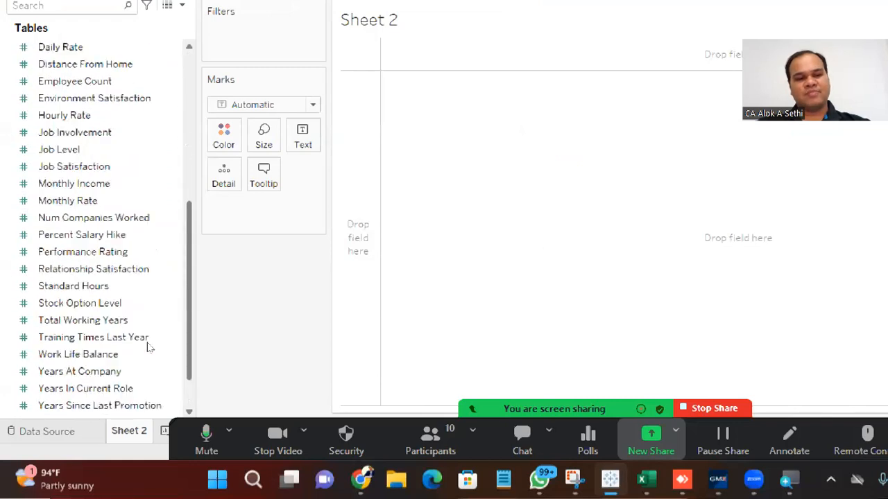
Step: Add the Department field to Sheet 2's rows
scroll(147, 346, "up", 6)
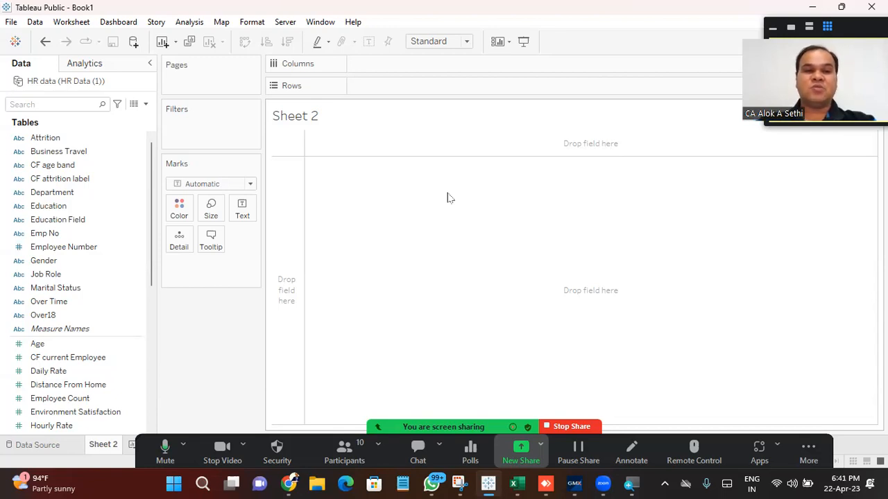
left_click(99, 192)
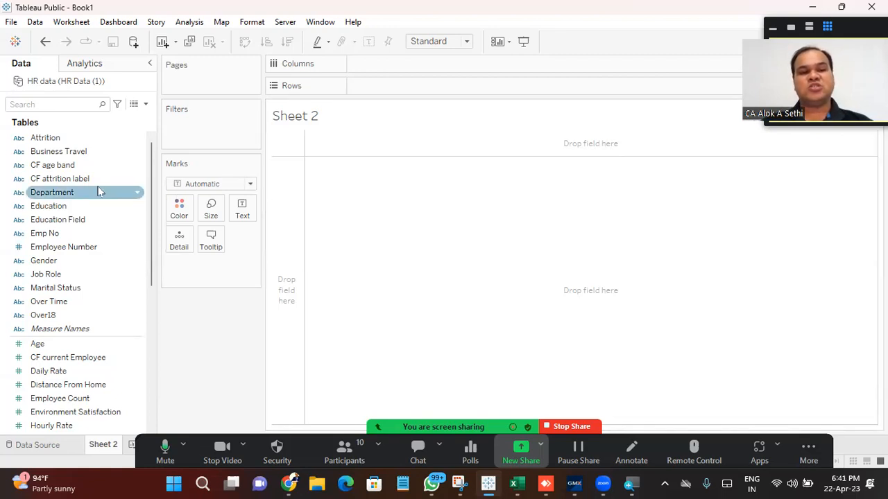
left_click(100, 192)
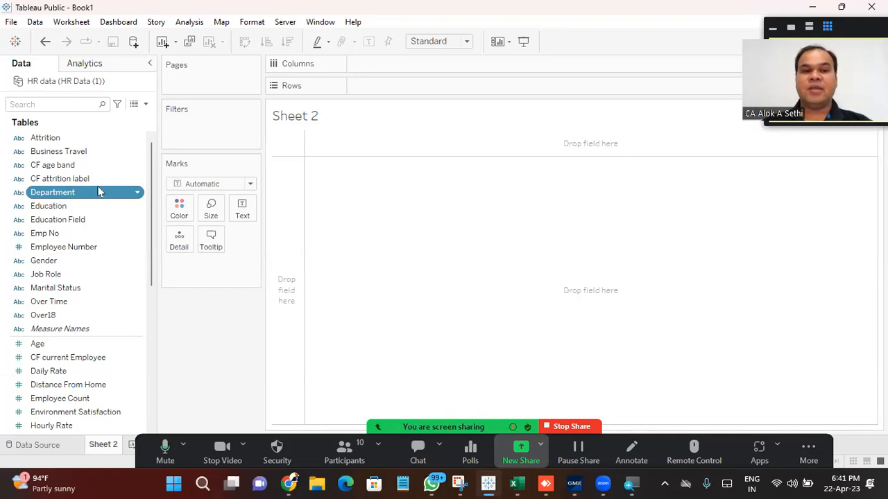
double_click(99, 192)
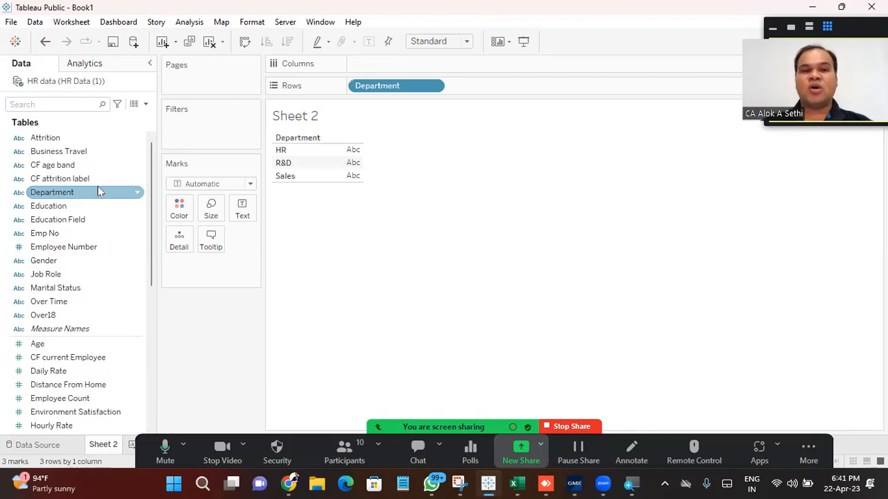
Step: Replace the sheet name in Sheet 2's title with the text HR DATA ANALYSIS
double_click(305, 119)
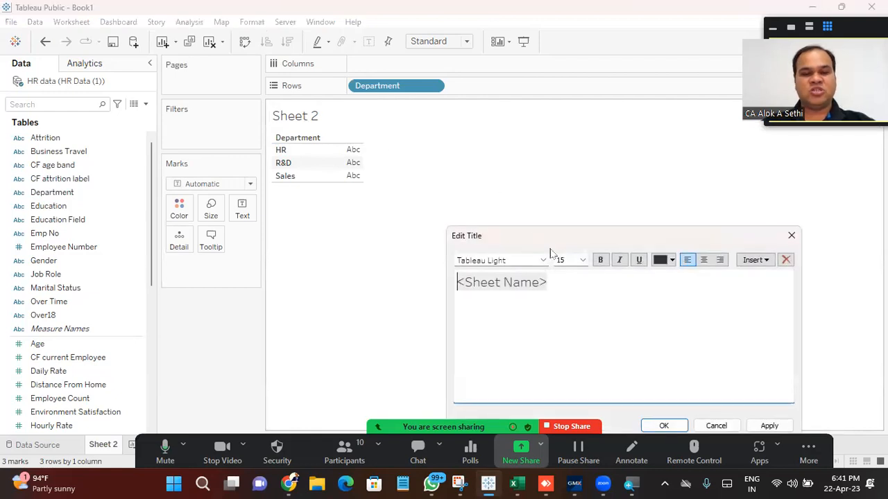
key("ctrl+a")
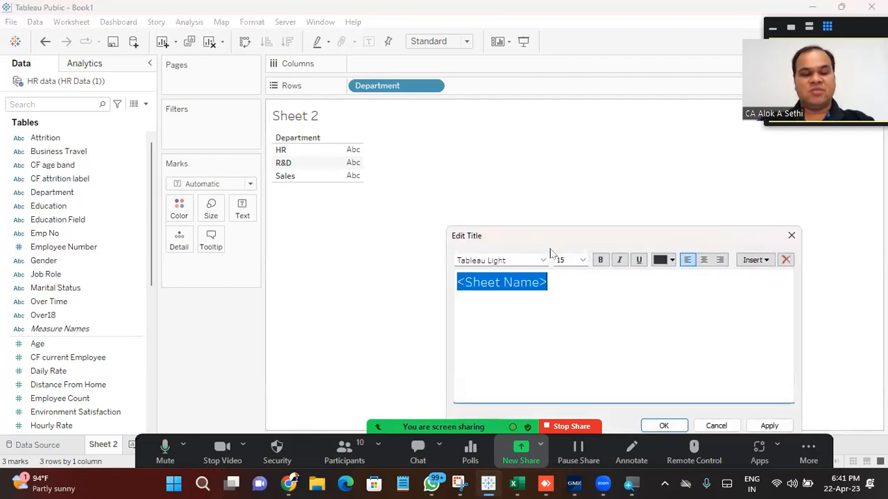
type("HR")
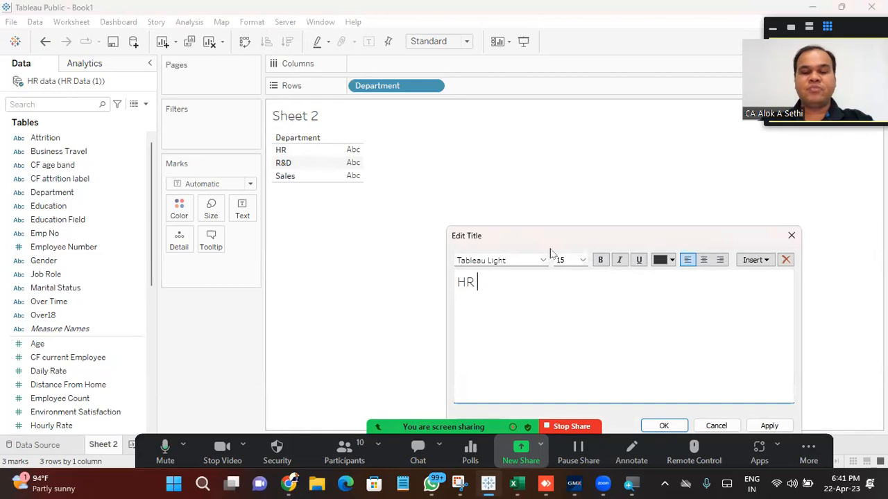
type(" DATA AN")
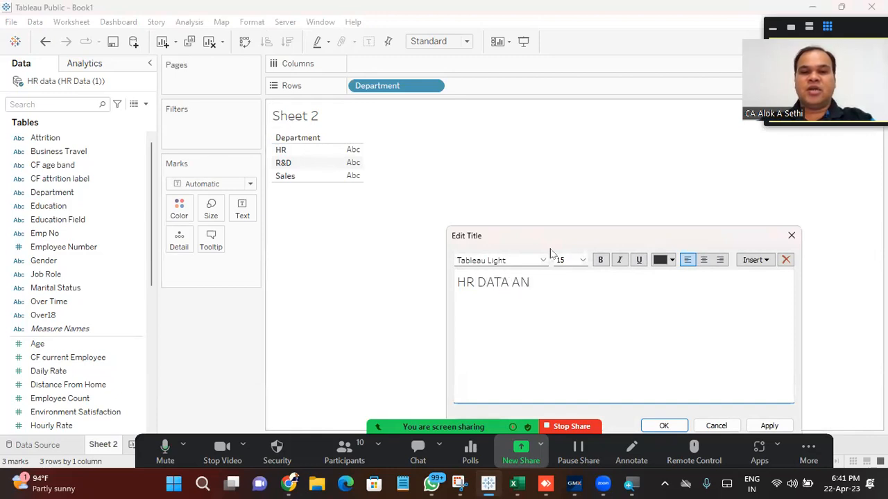
type("ALSIS")
key("BackSpace")
key("BackSpace")
key("BackSpace")
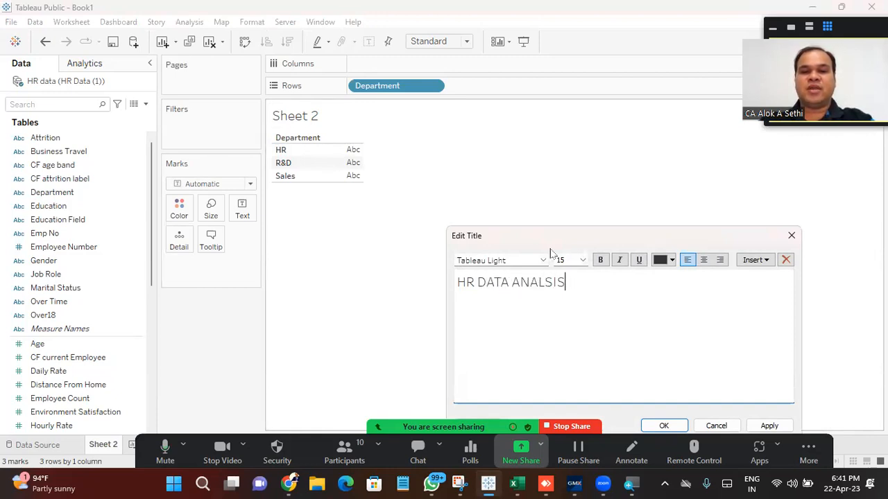
type("YSIS")
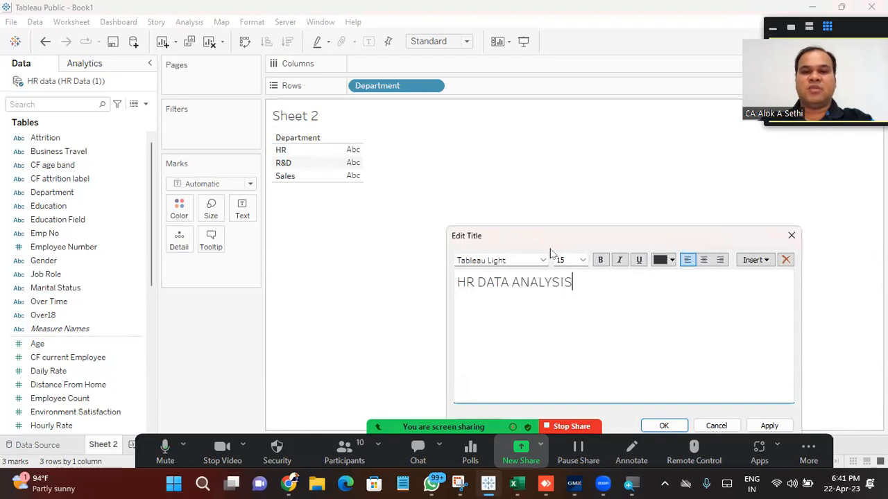
Step: Format the whole title as bold, dark red, size 26 text and apply it to the sheet
key("ctrl+a")
key("ctrl+b")
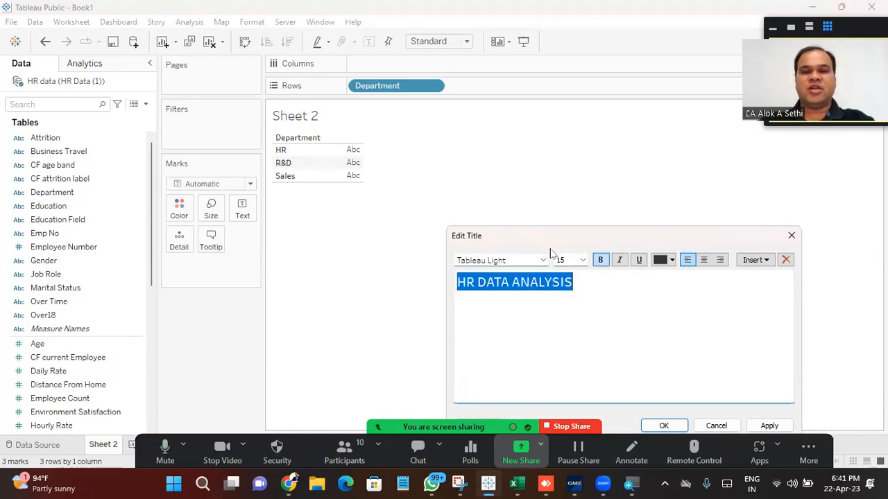
left_click(671, 261)
left_click(660, 336)
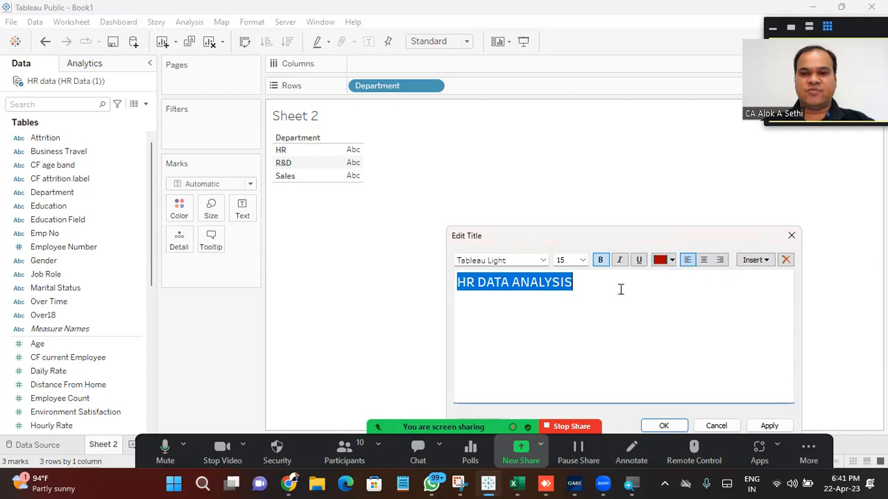
left_click(583, 260)
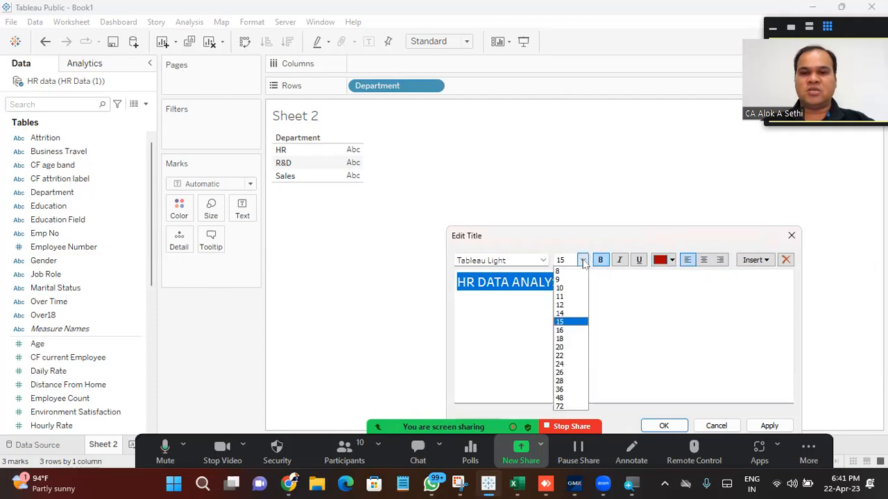
left_click(568, 372)
left_click(770, 423)
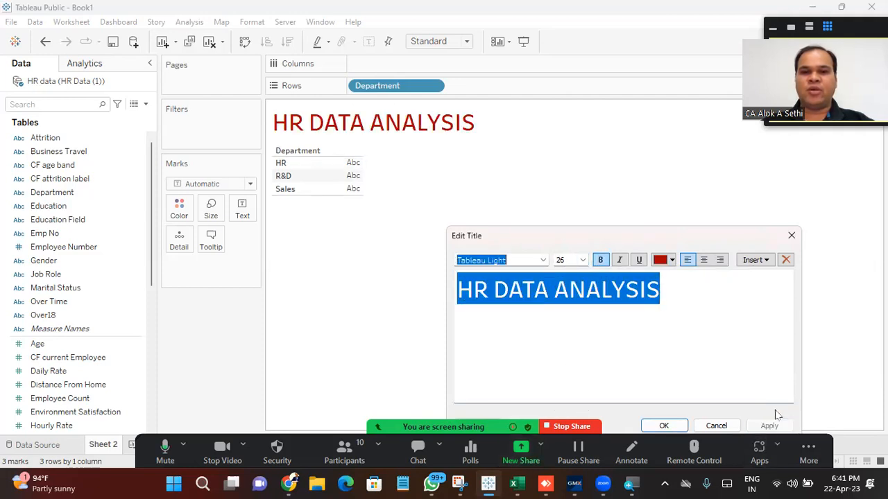
key("Return")
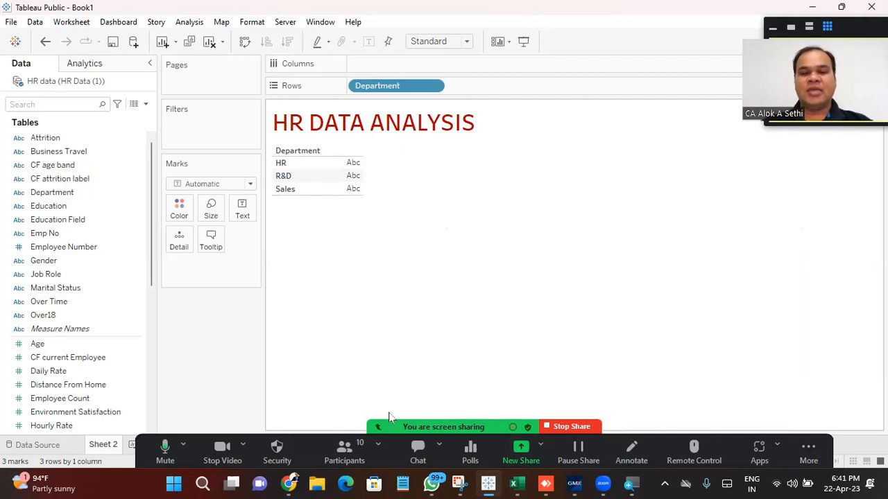
Step: Switch to the HR Data (1) workbook in Excel, turn on the header filters and review the distinct values of the Department column
mouse_move(516, 483)
left_click(798, 417)
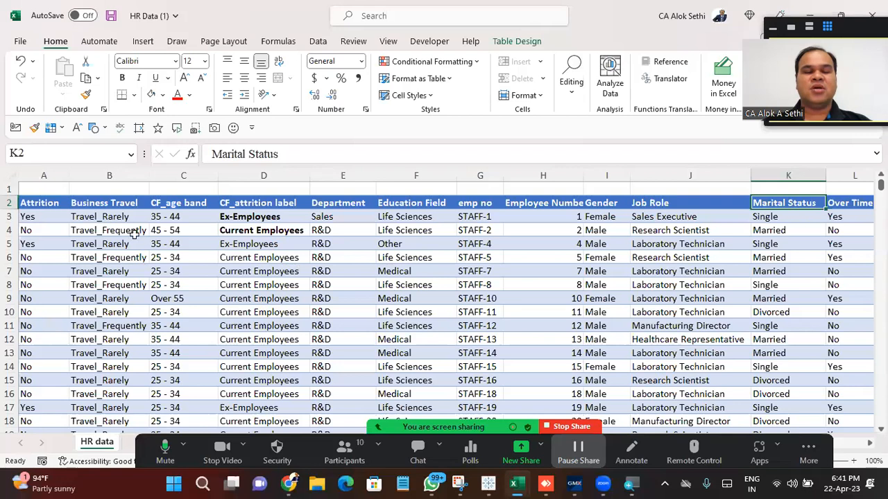
left_click(55, 216)
key("Right")
key("Right")
key("Right")
key("Right")
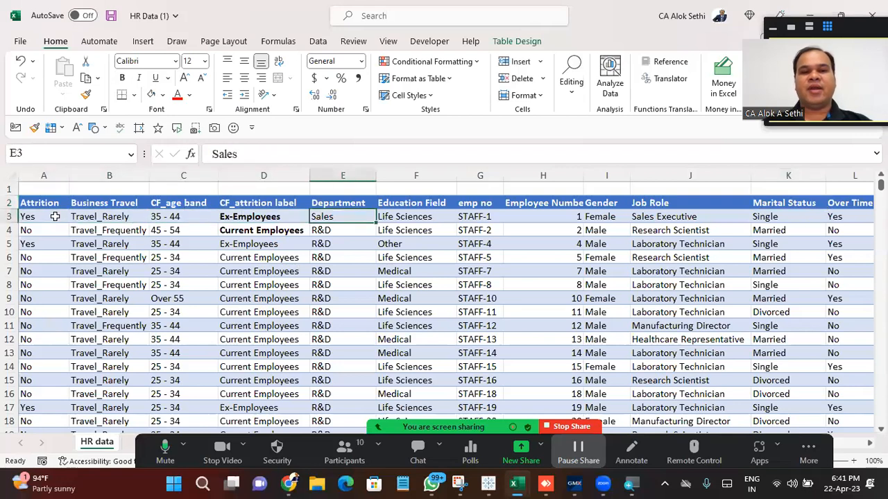
key("Up")
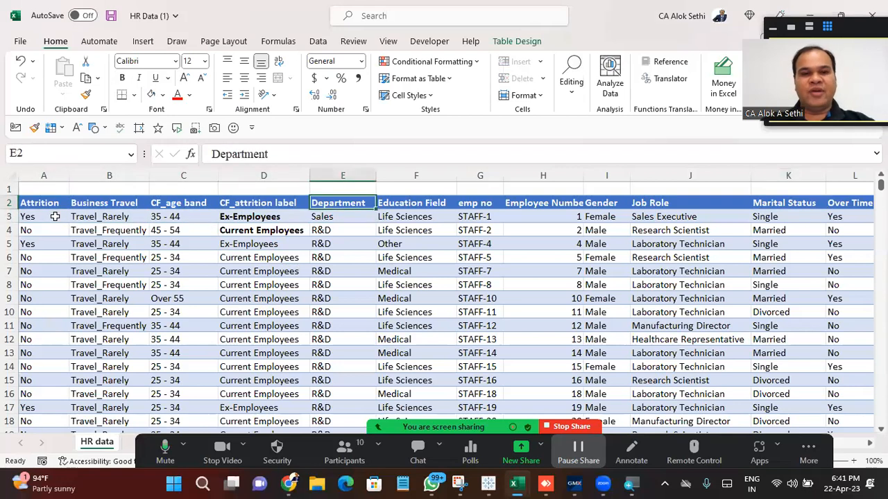
key("ctrl+shift+l")
key("alt+Down")
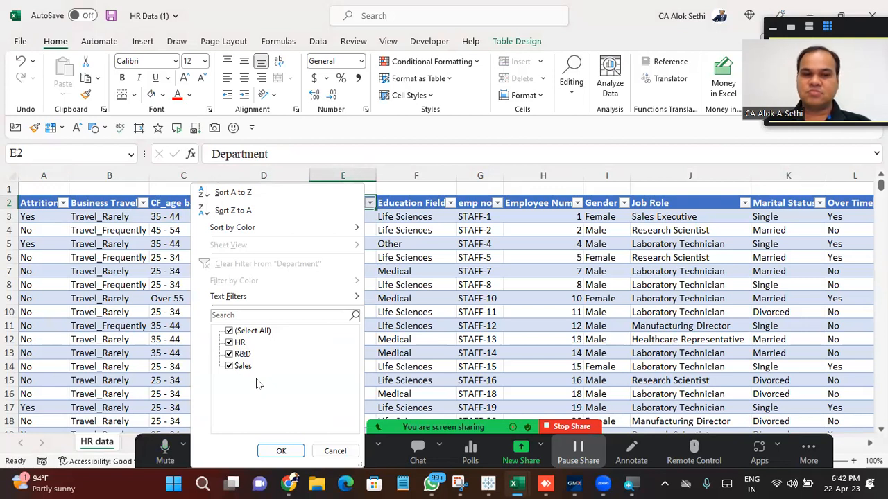
left_click(278, 451)
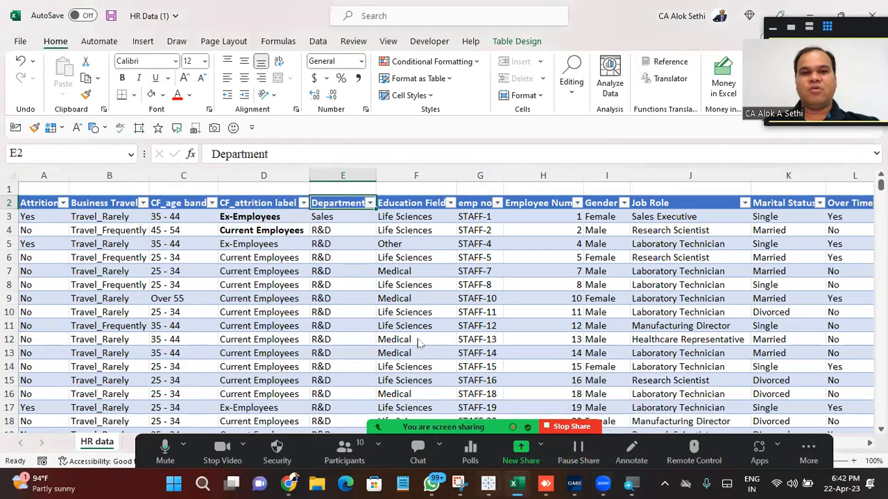
Step: Switch back to Tableau Public and enlarge the Department table by making its rows taller and its columns wider
key("alt+Tab")
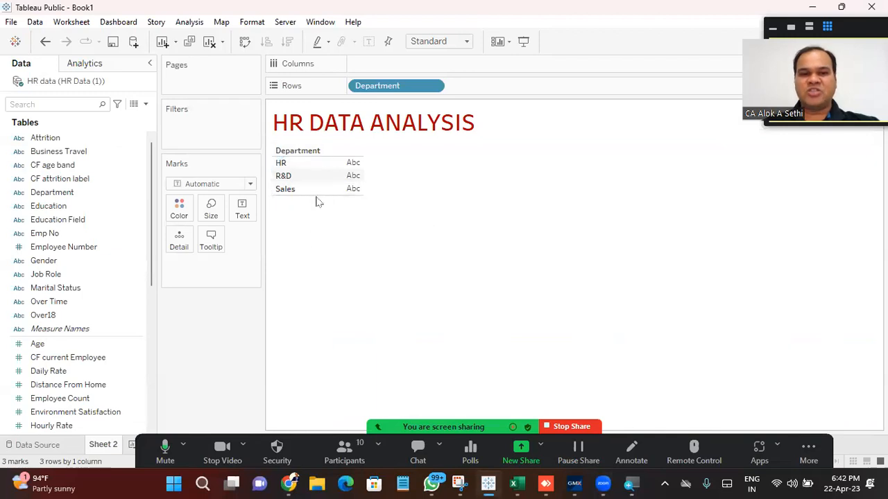
left_click_drag(317, 193, 323, 255)
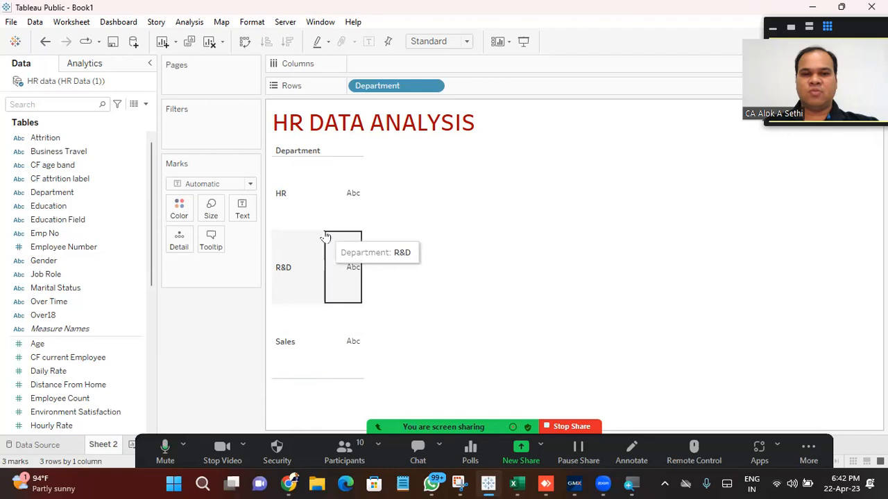
left_click(325, 235)
left_click_drag(349, 222, 489, 217)
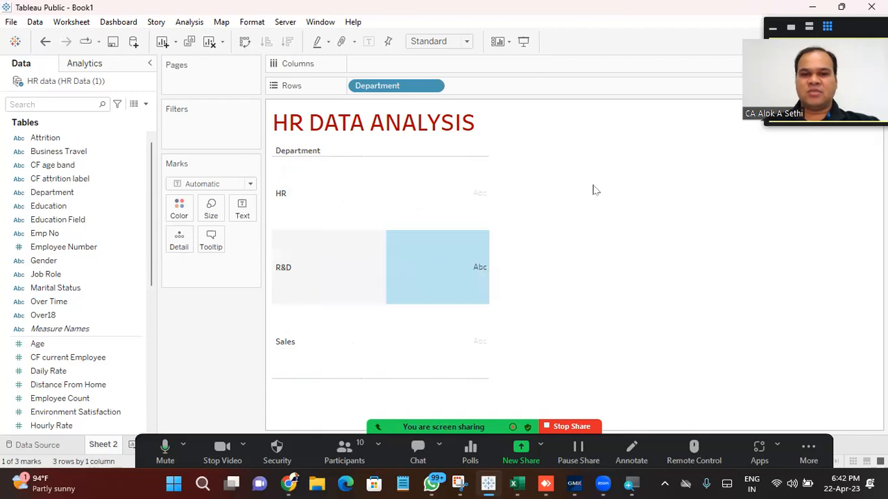
left_click(604, 219)
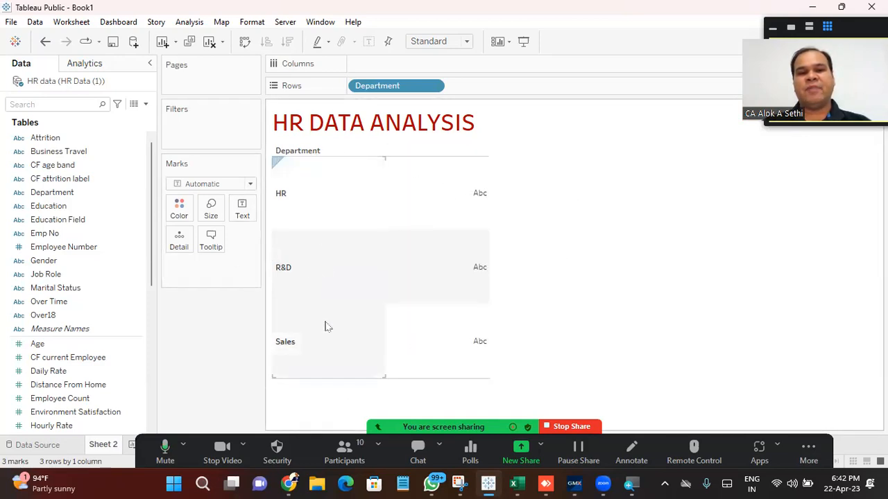
left_click(56, 179)
left_click(54, 153)
left_click(50, 206)
left_click(48, 197)
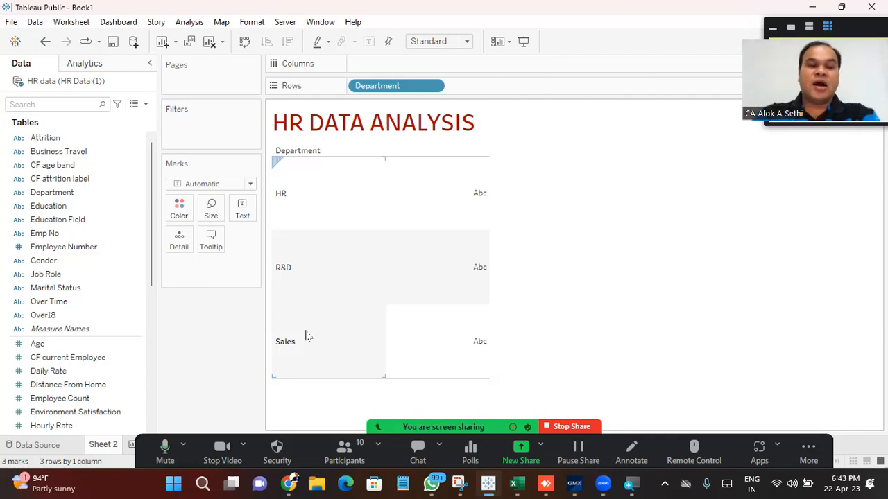
left_click(144, 346)
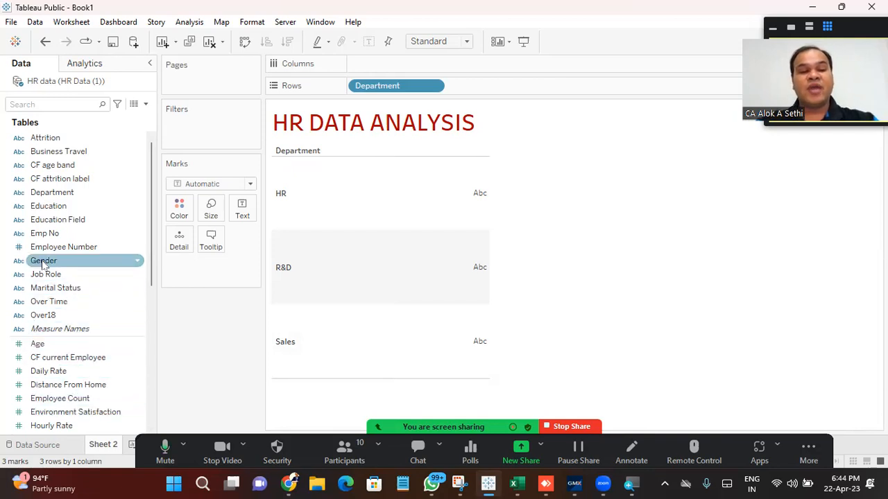
scroll(50, 345, "down", 2)
scroll(50, 343, "up", 2)
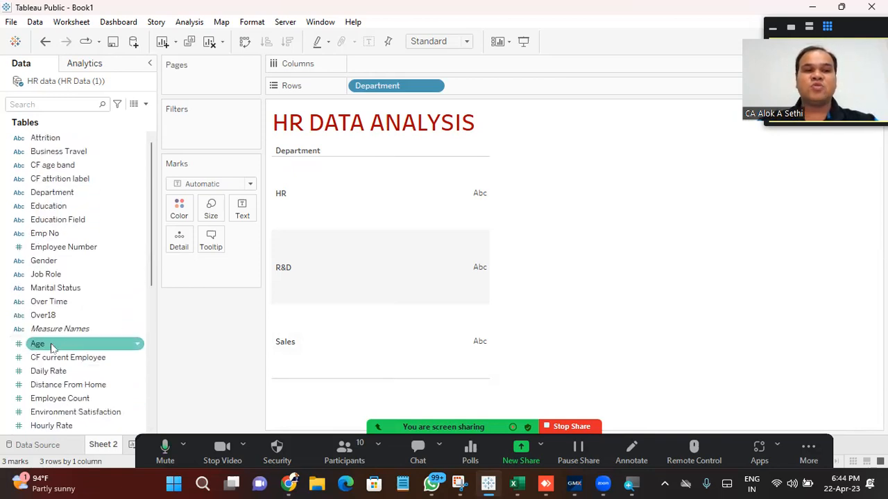
Step: Search the field list for EMP, clear the search and search again for EMPLO
left_click(41, 105)
type("EMP")
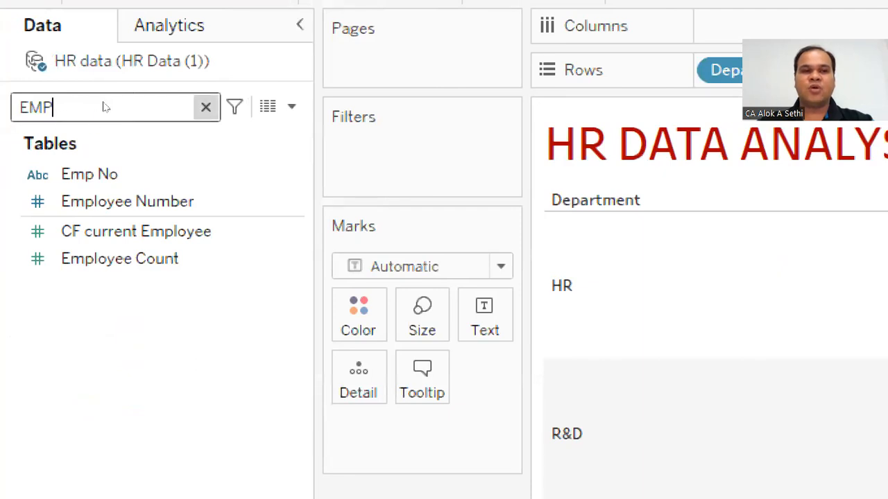
left_click(206, 107)
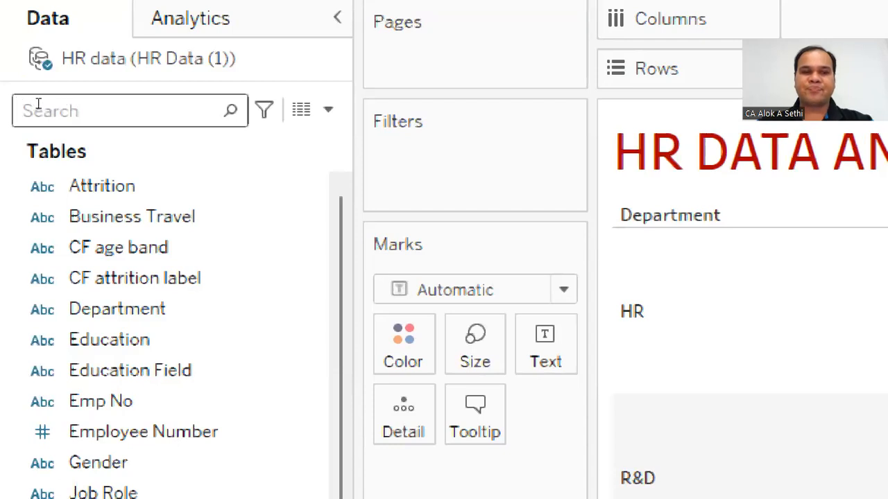
type("EMPLO")
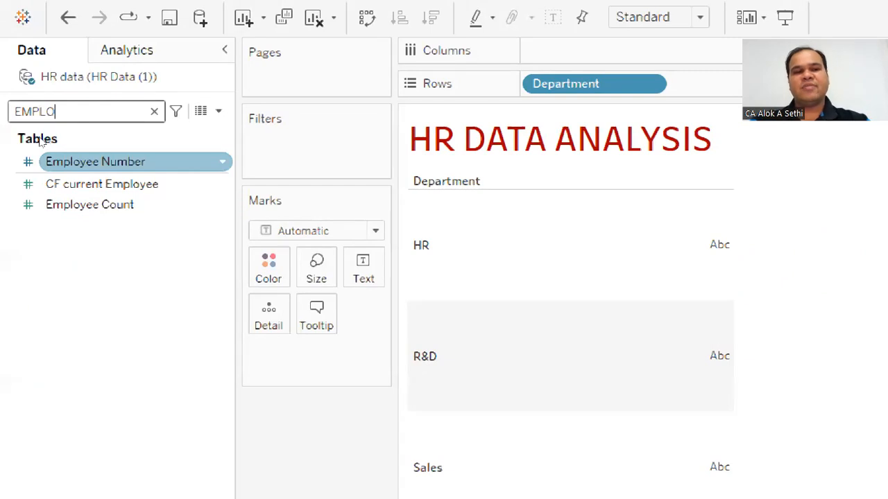
Step: Add the Employee Number field to the rows after Department and look through the employee numbers listed for HR
left_click(42, 140)
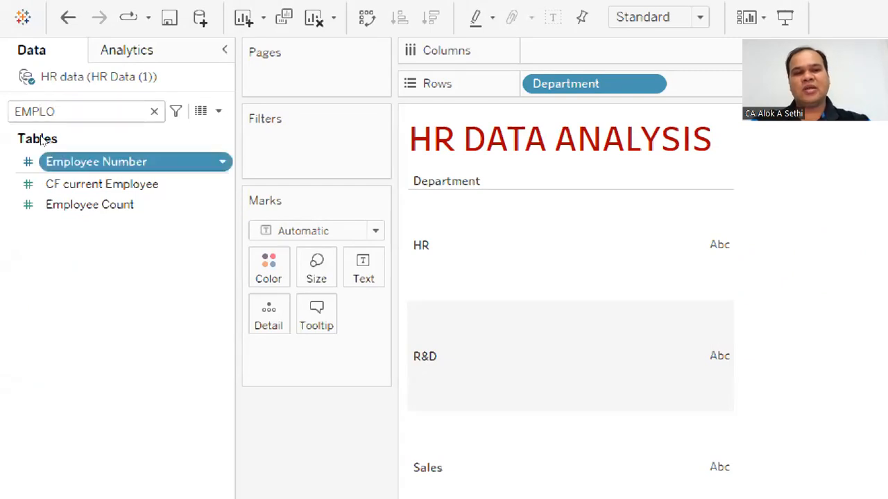
left_click(42, 140)
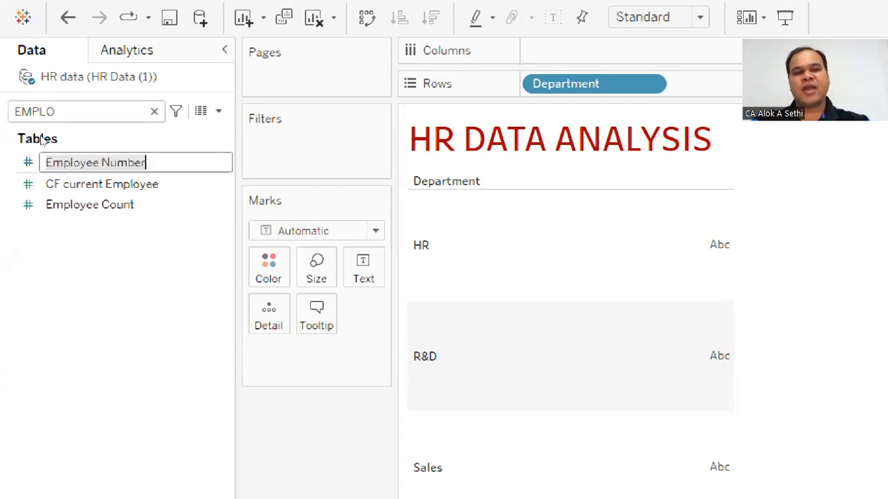
left_click(15, 213)
left_click(28, 160)
left_click_drag(46, 143, 420, 179)
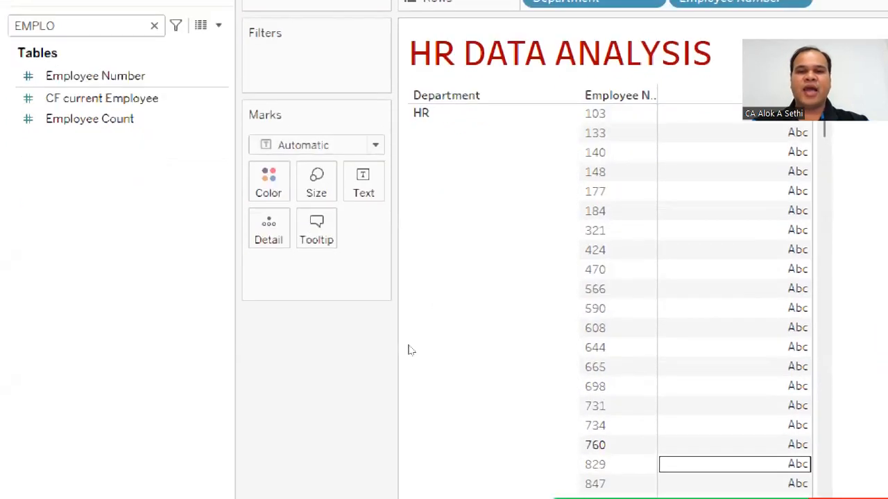
scroll(574, 327, "down", 1)
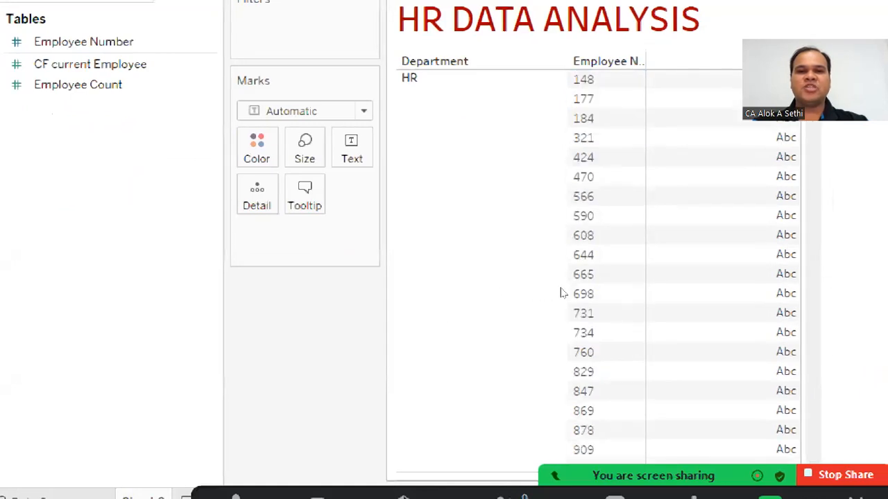
scroll(562, 293, "down", 3)
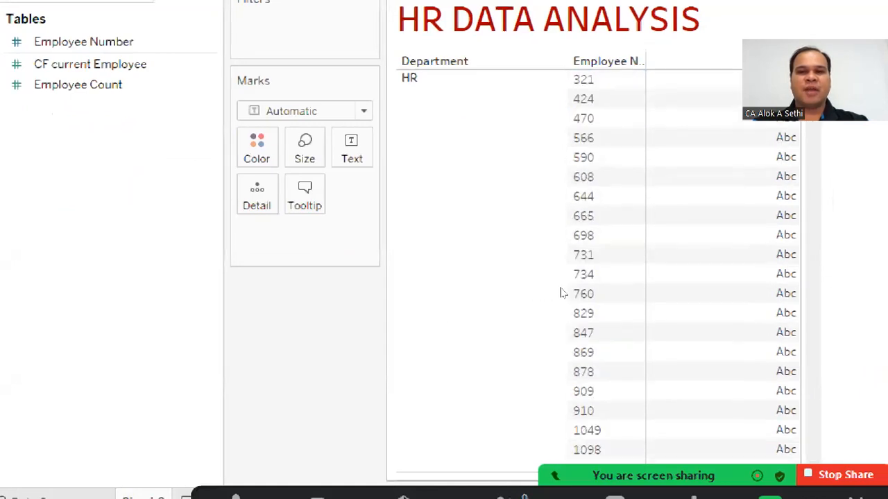
Step: Look through the employee numbers listed under the HR, R&D and Sales departments
scroll(562, 294, "down", 3)
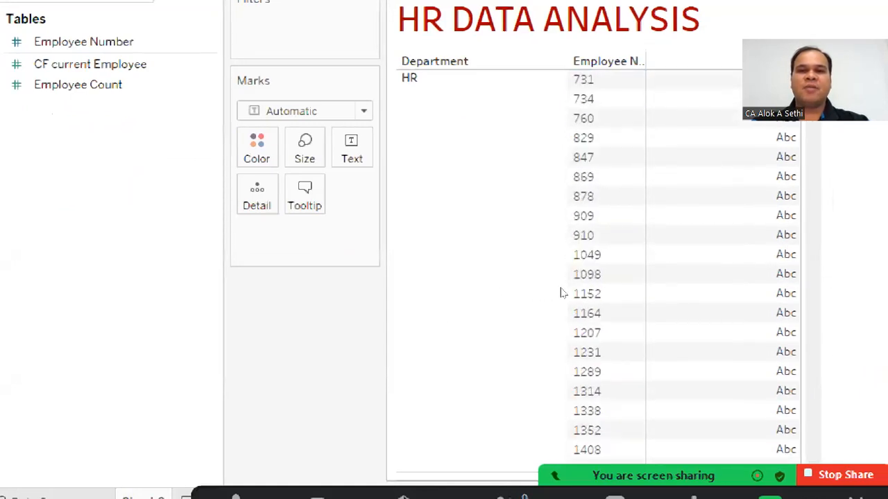
scroll(562, 293, "down", 8)
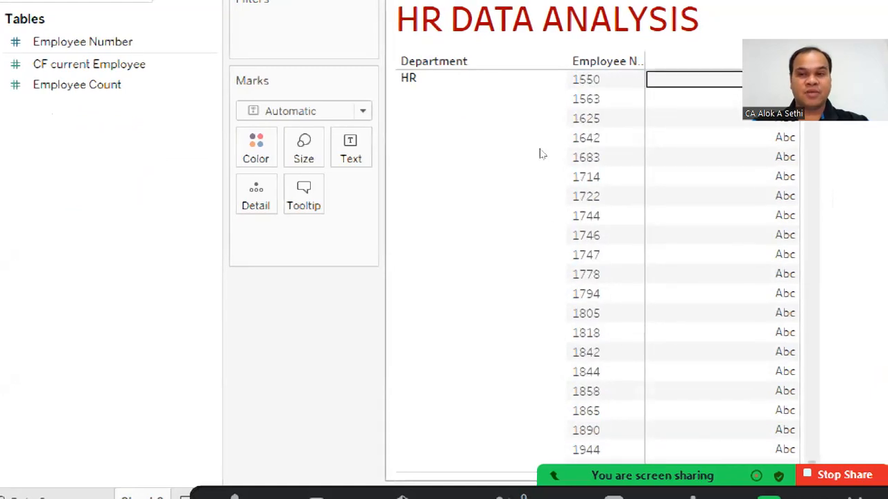
scroll(547, 278, "down", 20)
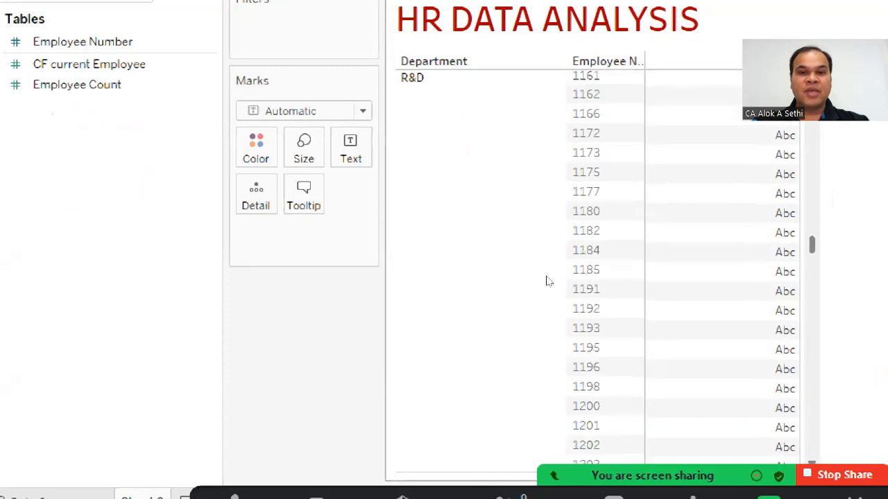
scroll(545, 208, "up", 20)
scroll(560, 206, "down", 20)
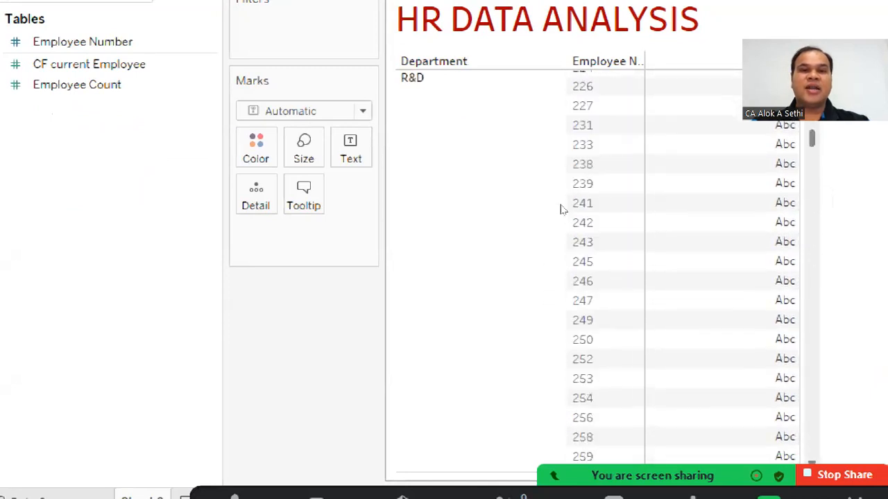
scroll(581, 386, "down", 20)
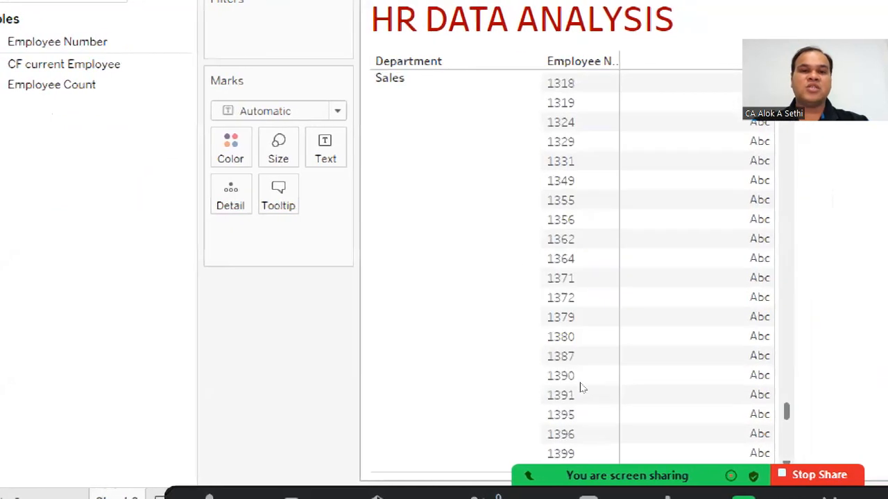
scroll(609, 309, "up", 20)
scroll(580, 259, "up", 20)
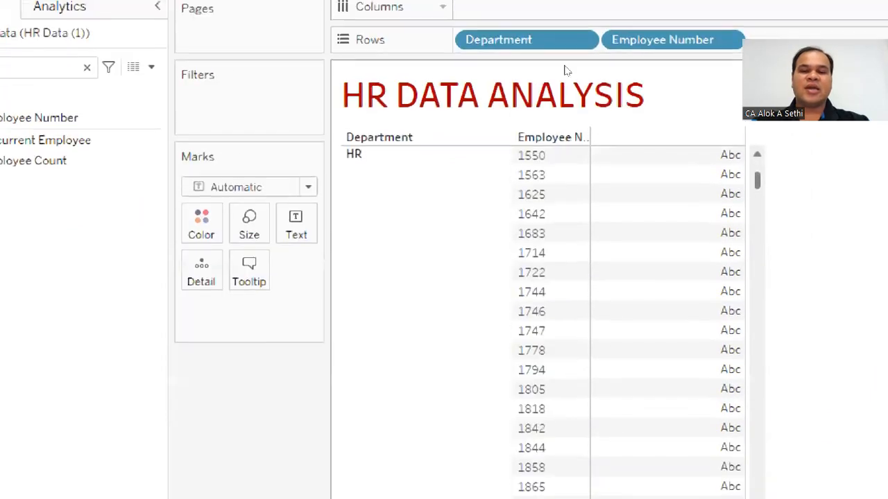
Step: Replace Employee Number in the view with Employee Count as the value for each department, and clear the field search
left_click_drag(659, 84, 73, 191)
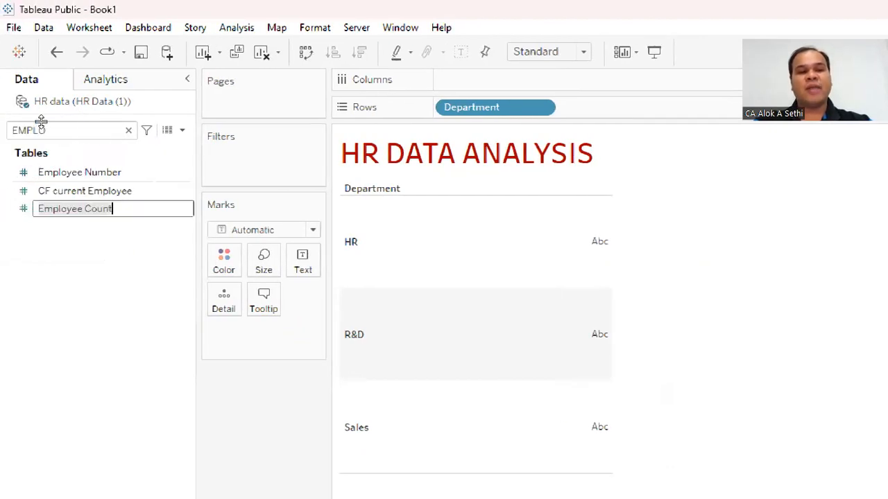
left_click(47, 224)
left_click_drag(62, 208, 454, 215)
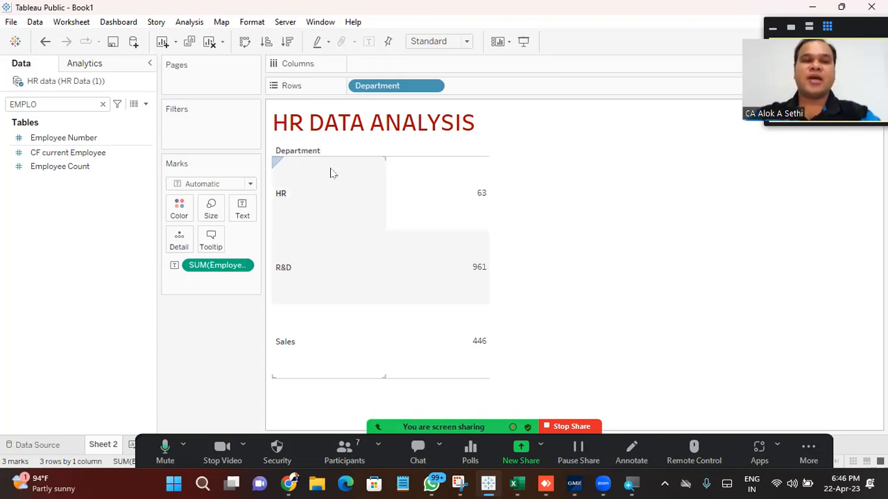
left_click(103, 104)
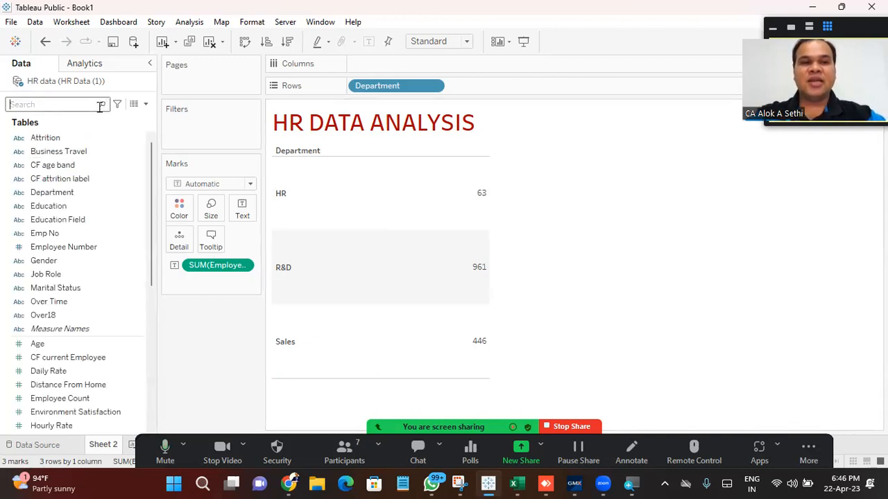
left_click(190, 22)
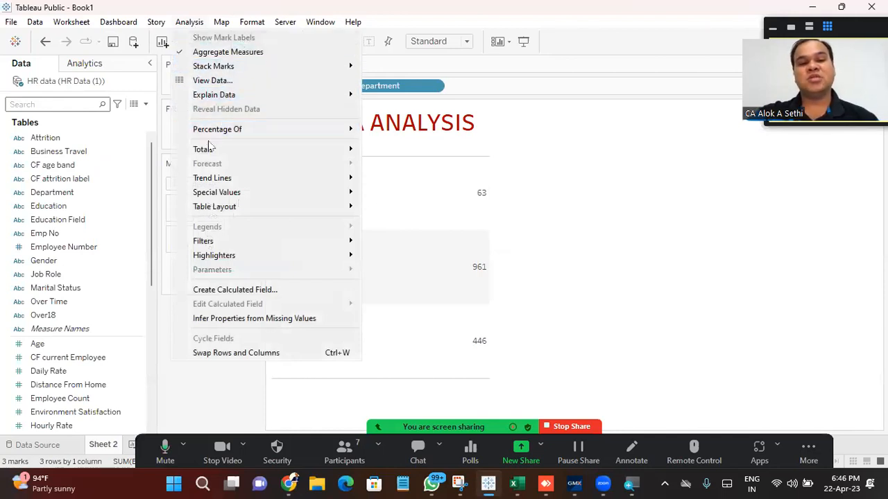
mouse_move(212, 150)
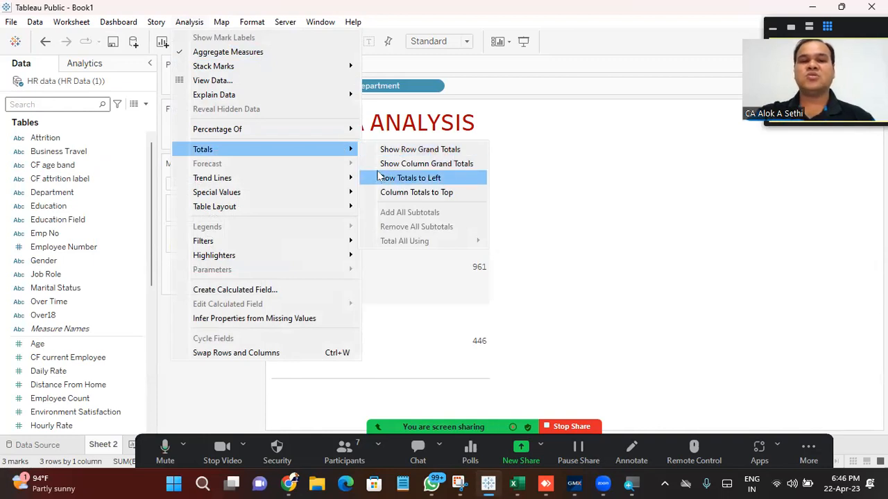
left_click(434, 169)
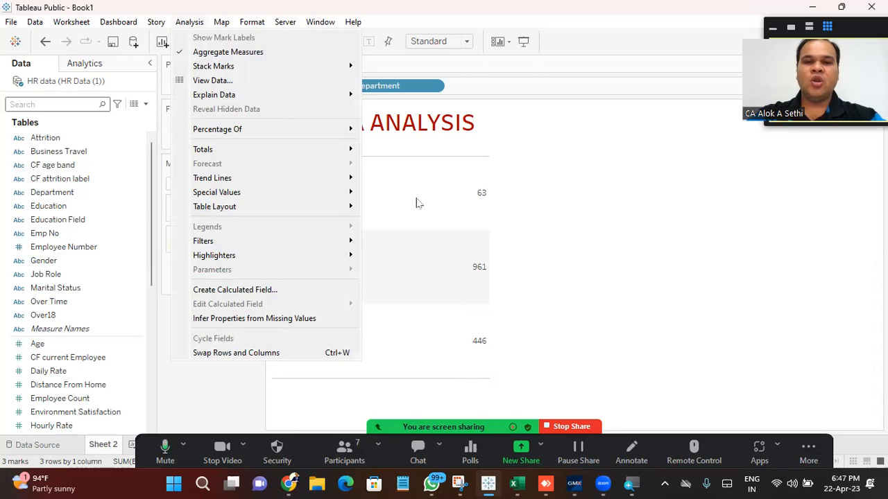
left_click(555, 164)
Step: Move Department from the rows to the columns and show row grand totals
left_click_drag(402, 82, 431, 67)
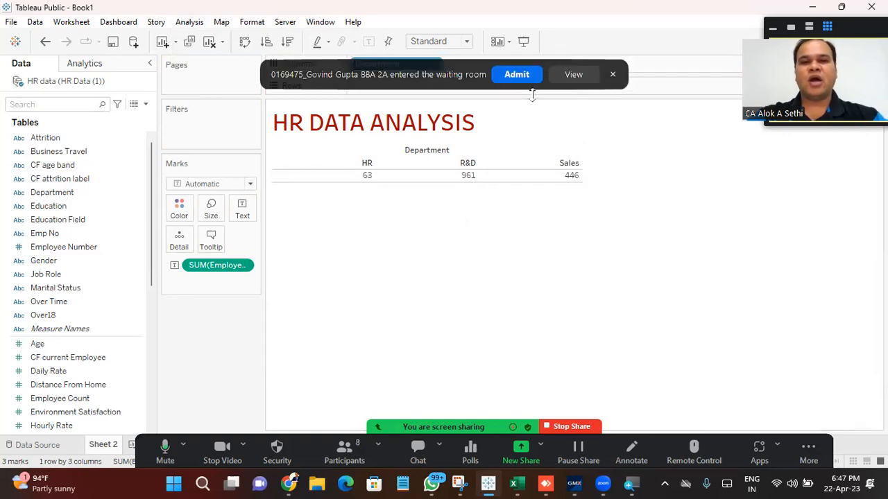
left_click(512, 74)
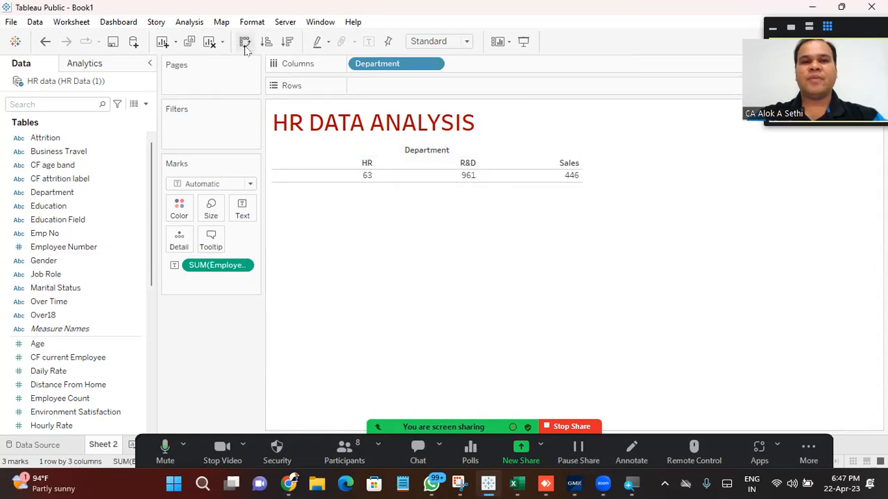
left_click(193, 23)
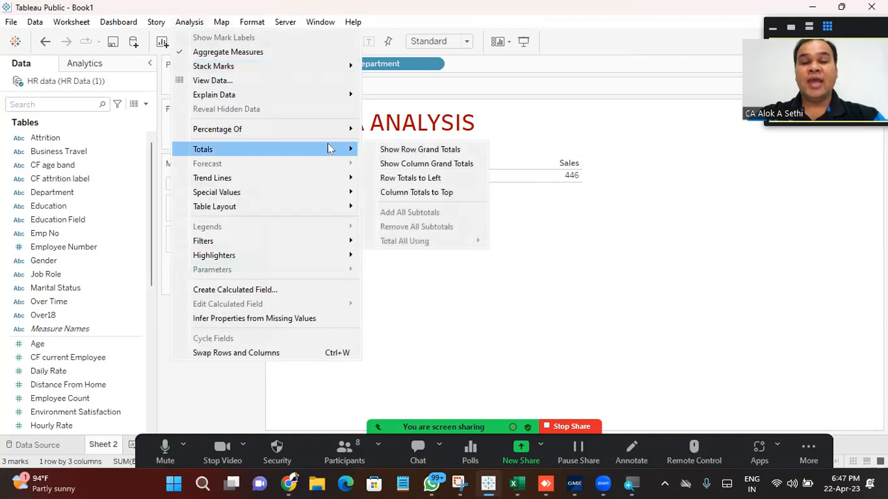
left_click(415, 150)
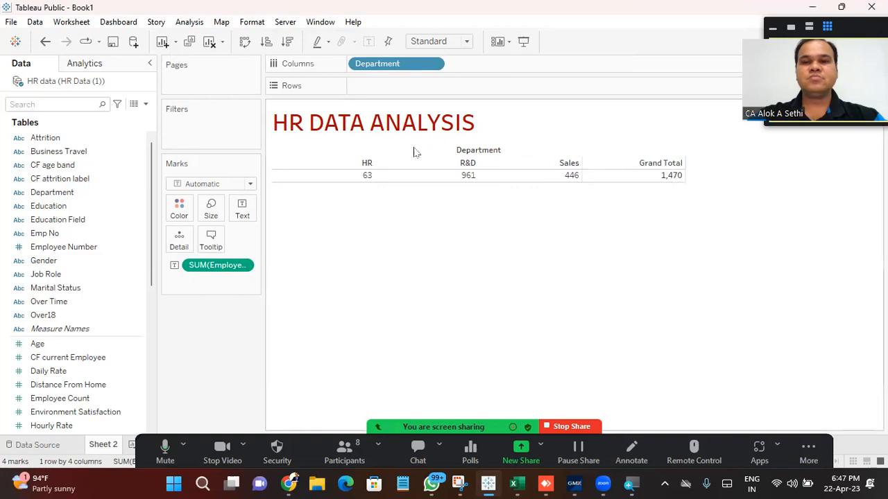
mouse_move(663, 182)
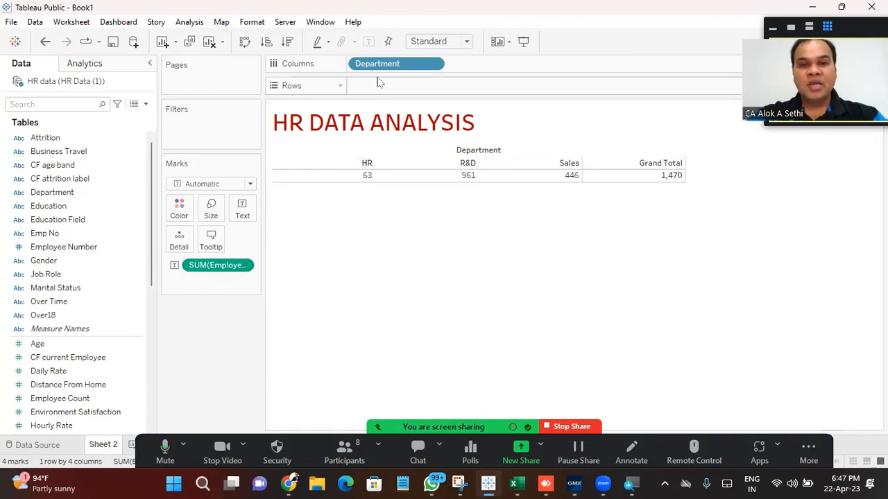
Step: Move Department back to the rows and show column grand totals
left_click_drag(381, 67, 400, 86)
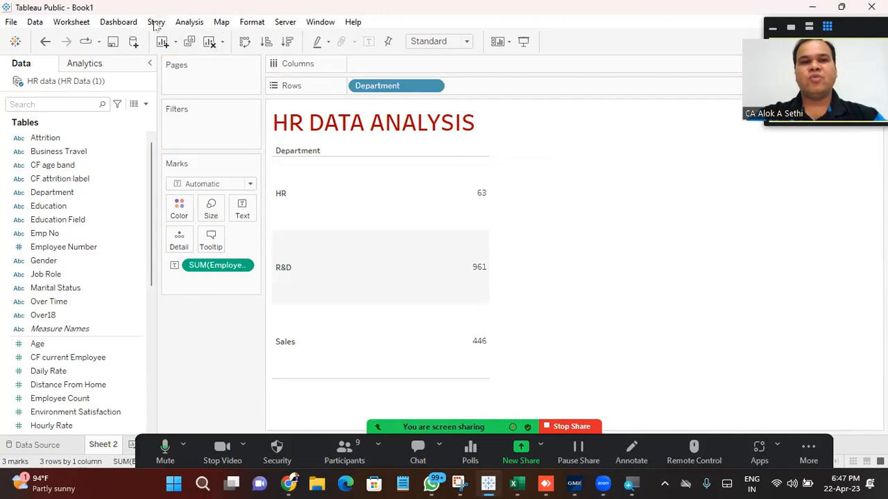
left_click(182, 22)
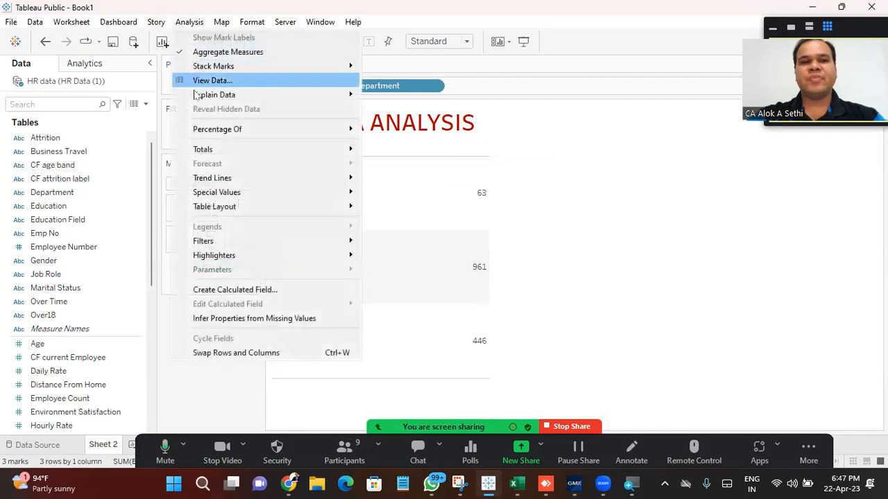
mouse_move(203, 151)
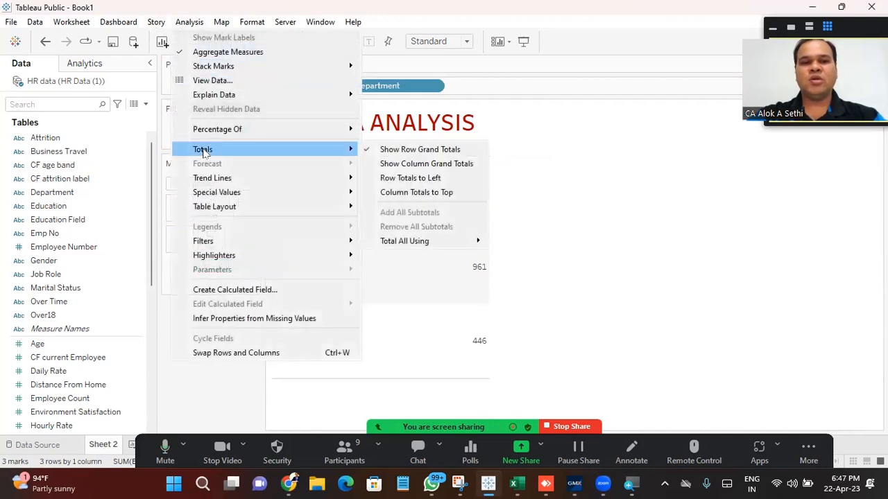
left_click(415, 164)
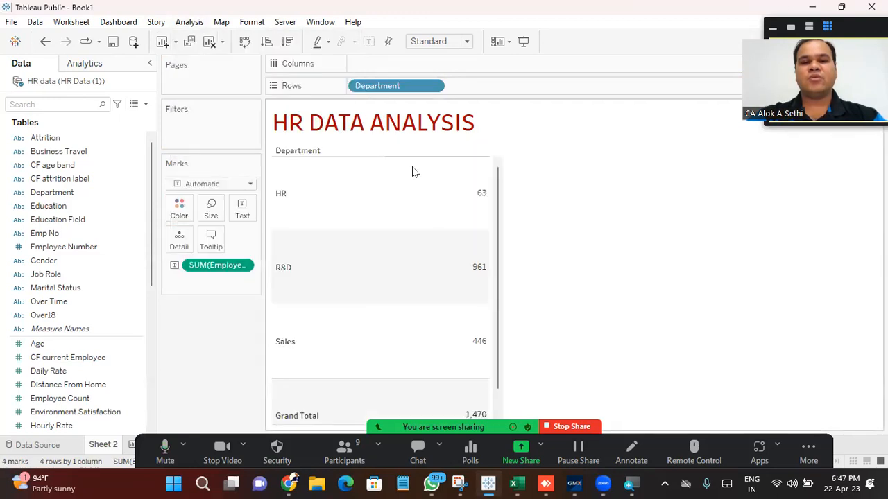
scroll(498, 236, "down", 1)
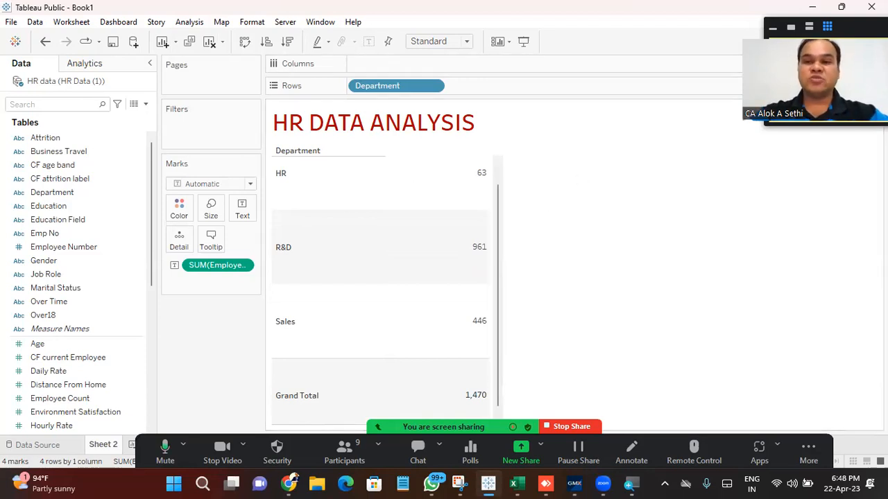
Step: Move the meeting video window out of the way and convert the department table to a packed bubbles chart
left_click_drag(852, 29, 698, 23)
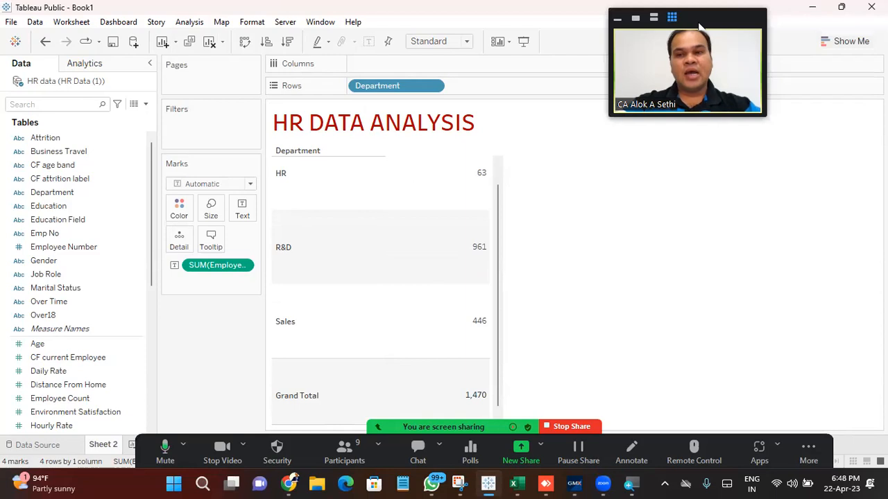
left_click(860, 44)
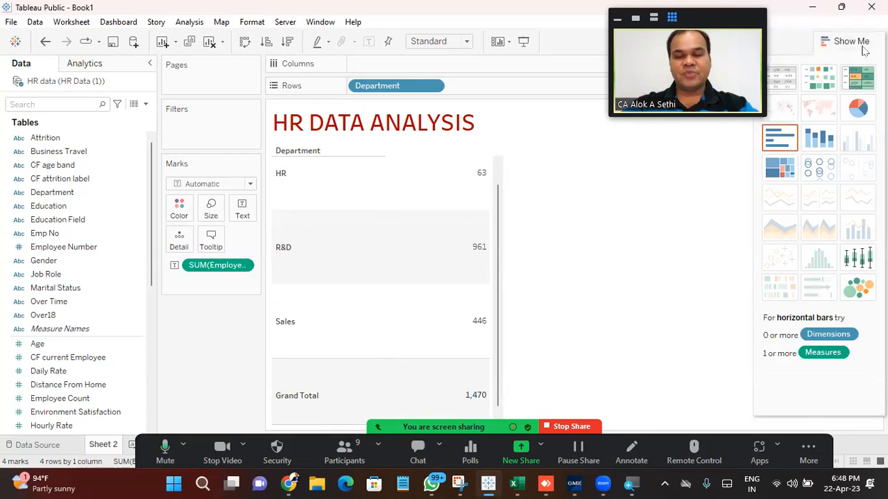
left_click(860, 287)
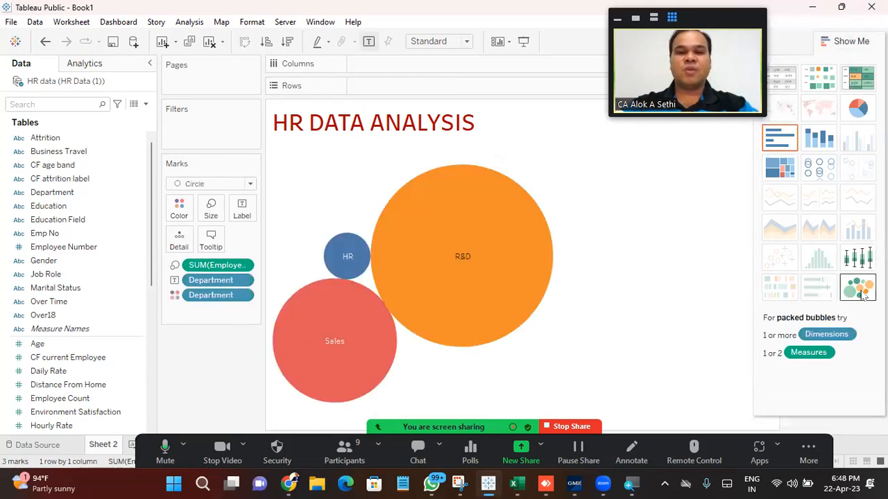
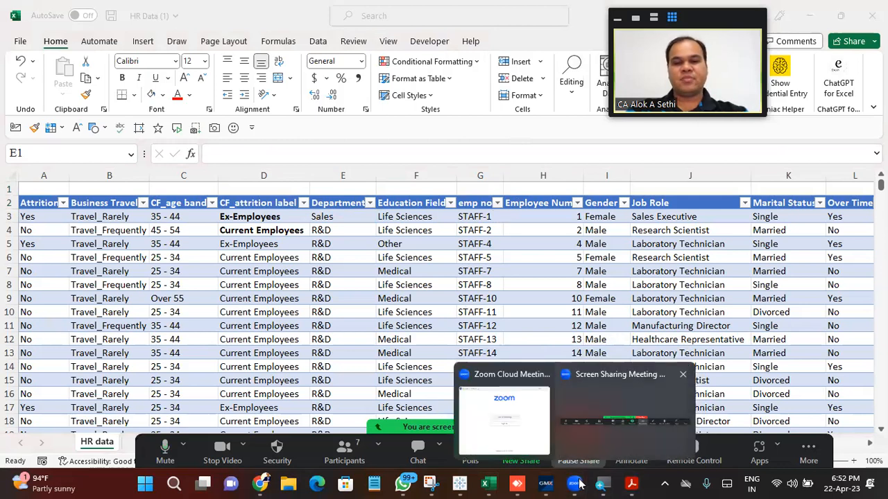
Step: Switch to the Zoom screen-sharing meeting, check the meeting chat, close it and show the participants list
left_click(591, 410)
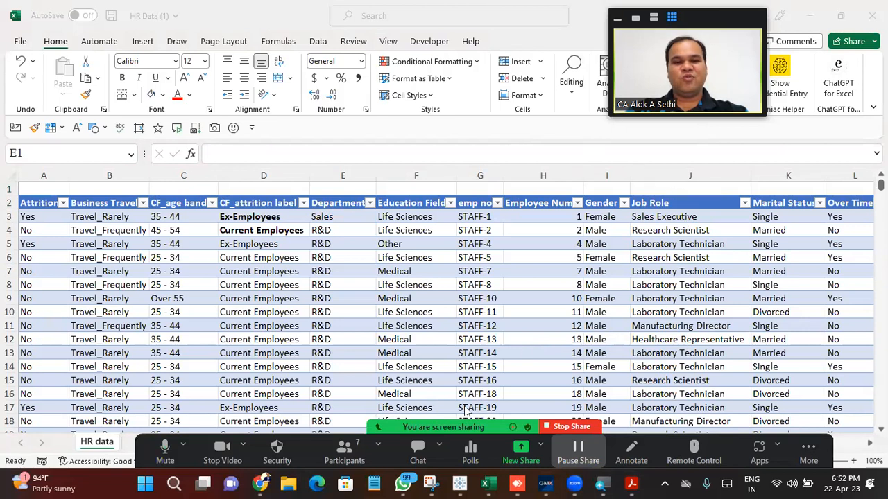
key("alt+h")
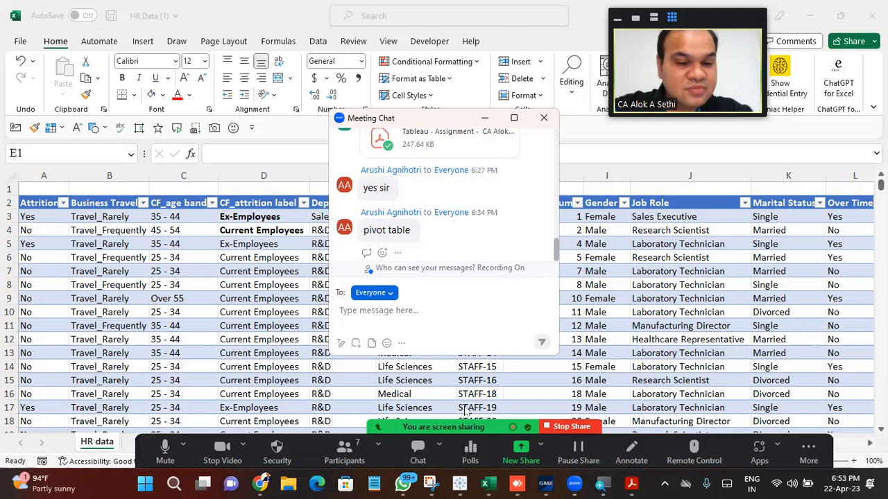
key("alt+h")
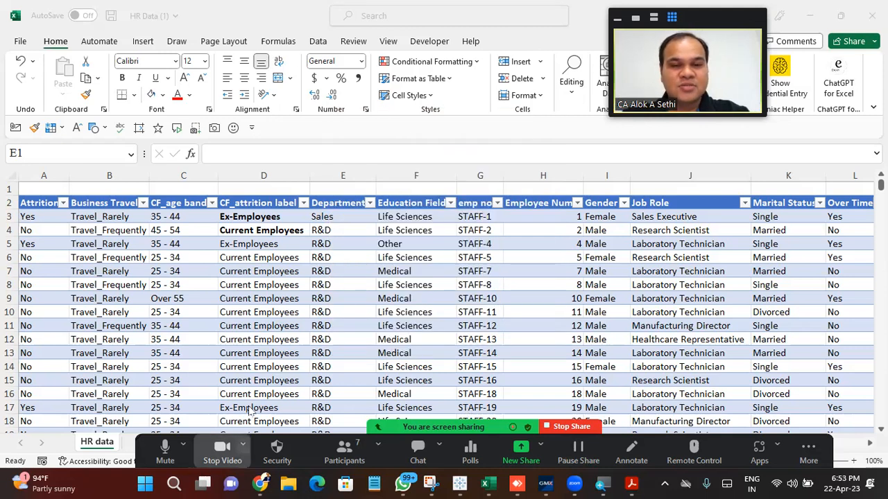
key("alt+u")
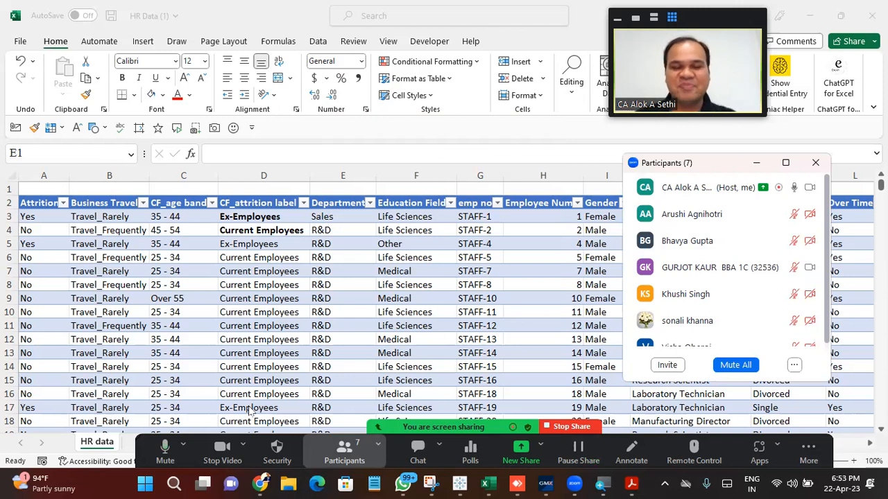
Step: Return to the HR Data (1) workbook in Excel, shift the meeting controls aside and add a new worksheet
left_click(492, 313)
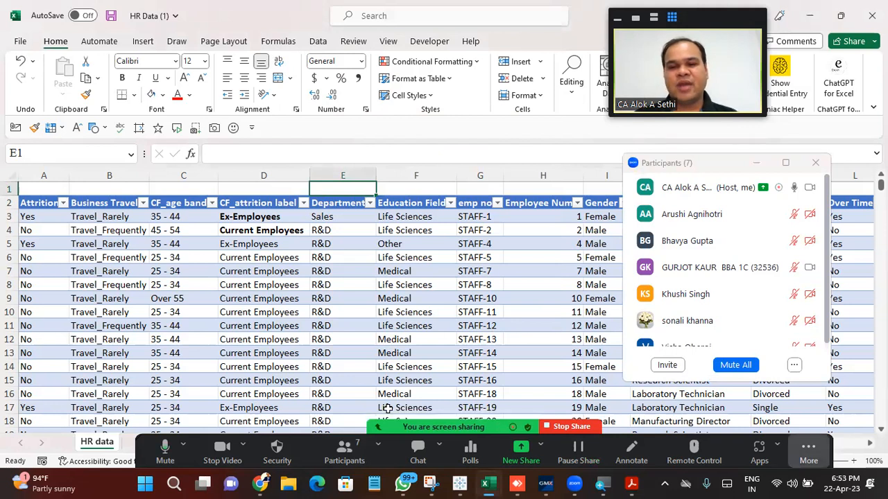
left_click_drag(182, 446, 237, 446)
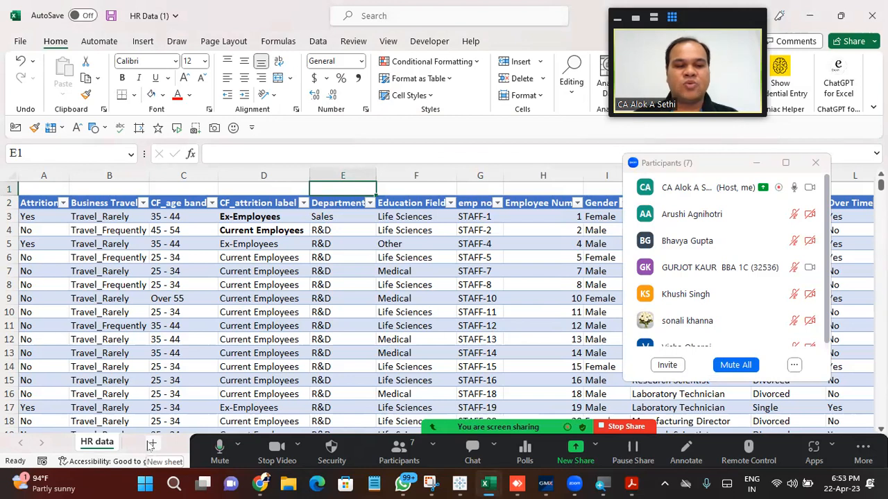
left_click(151, 446)
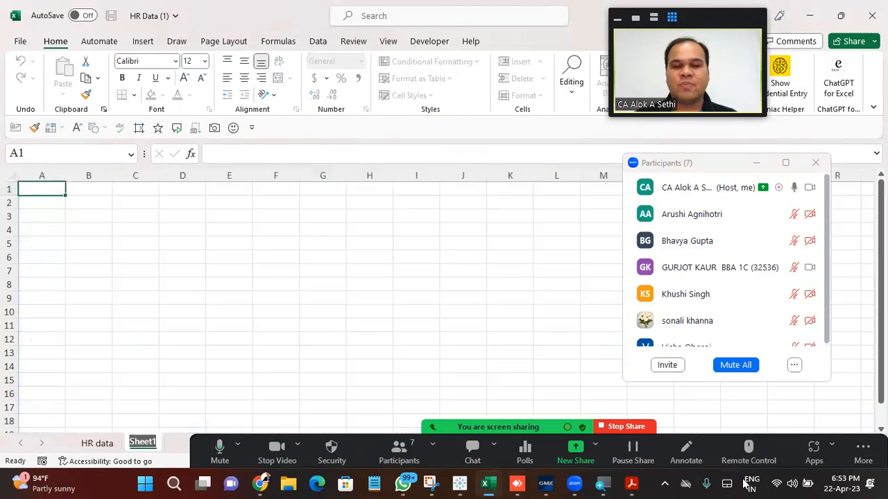
Step: Switch to the HR Analytics Dashboard PDF in Acrobat and copy the employee KPI bullet points from Problem Statement -1
left_click(631, 483)
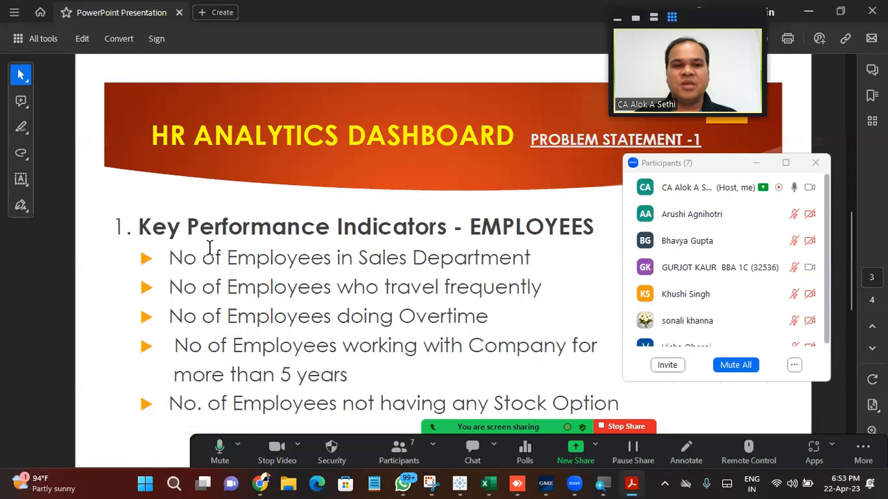
left_click_drag(171, 255, 617, 394)
key("ctrl+c")
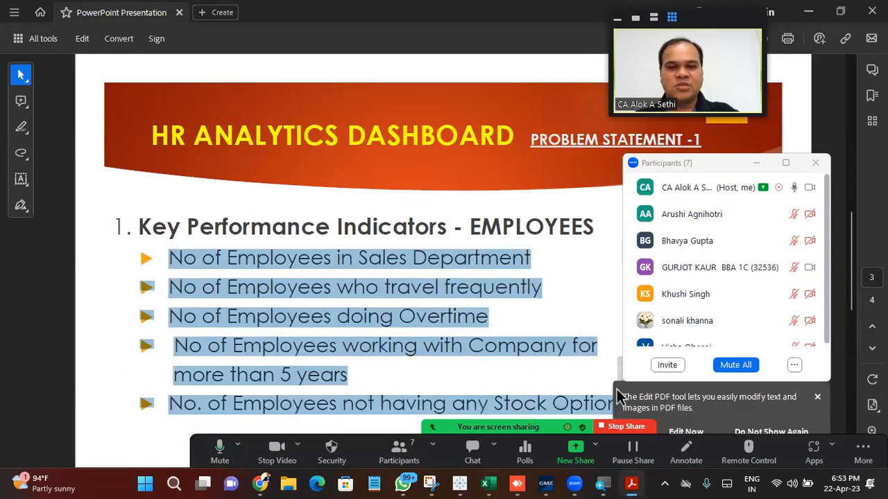
Step: Switch to the HR Data (1) workbook in Excel and paste the copied employee KPI list into Sheet1 starting at cell B3
key("alt+Tab")
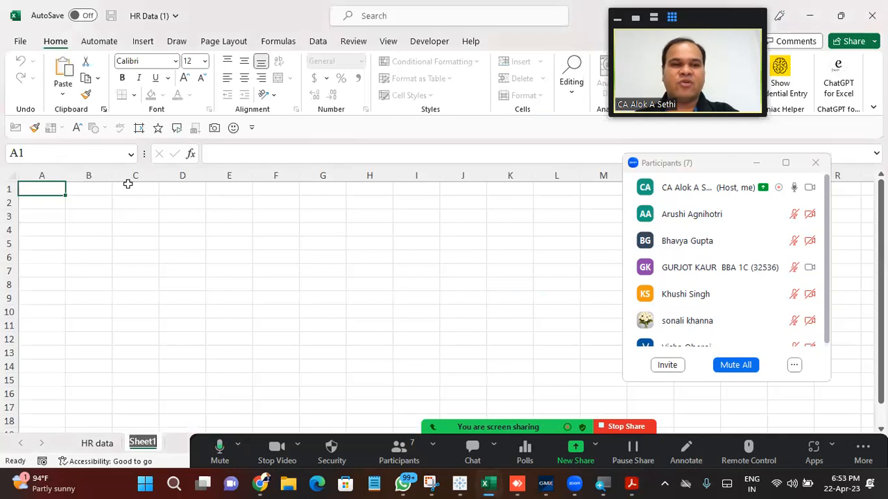
left_click(79, 211)
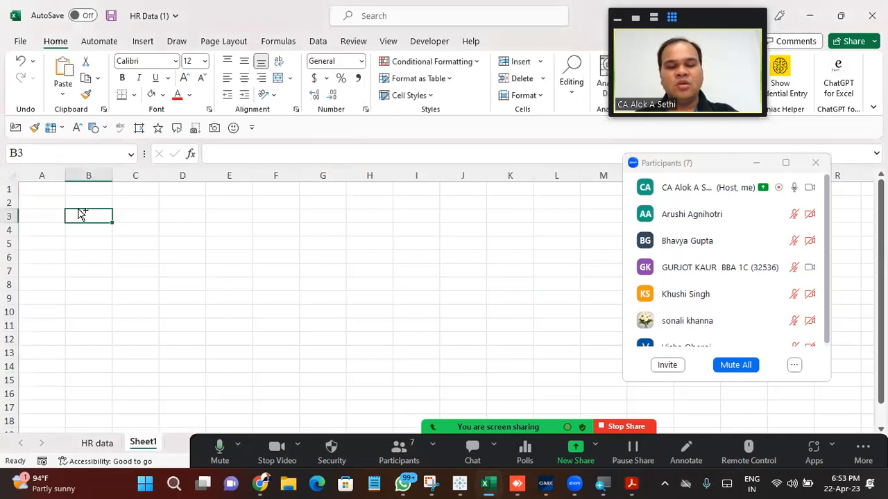
key("ctrl+v")
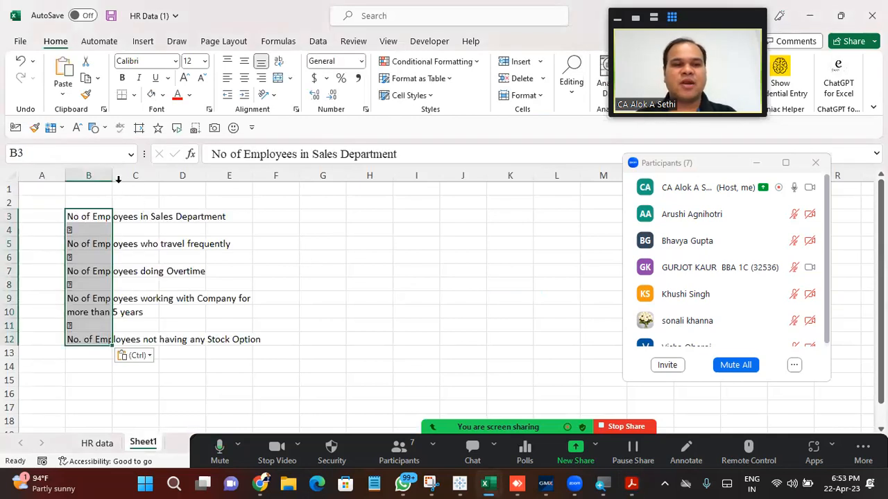
left_click(99, 227)
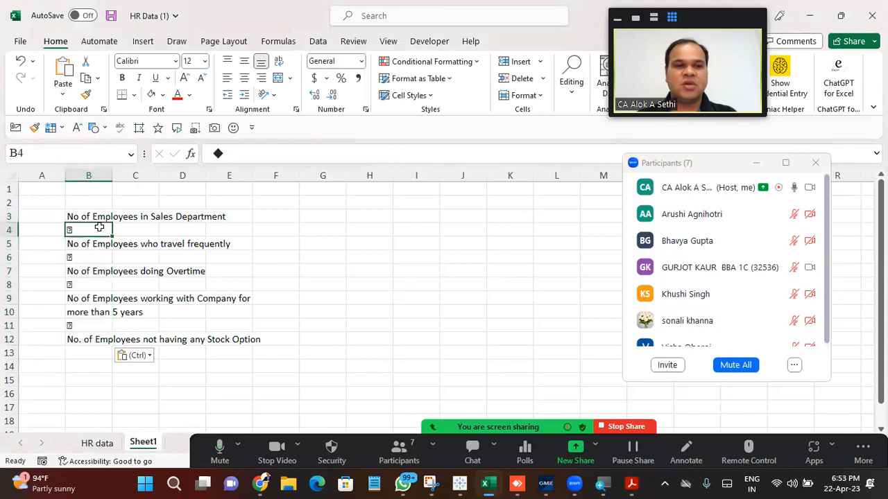
left_click_drag(86, 257, 89, 287)
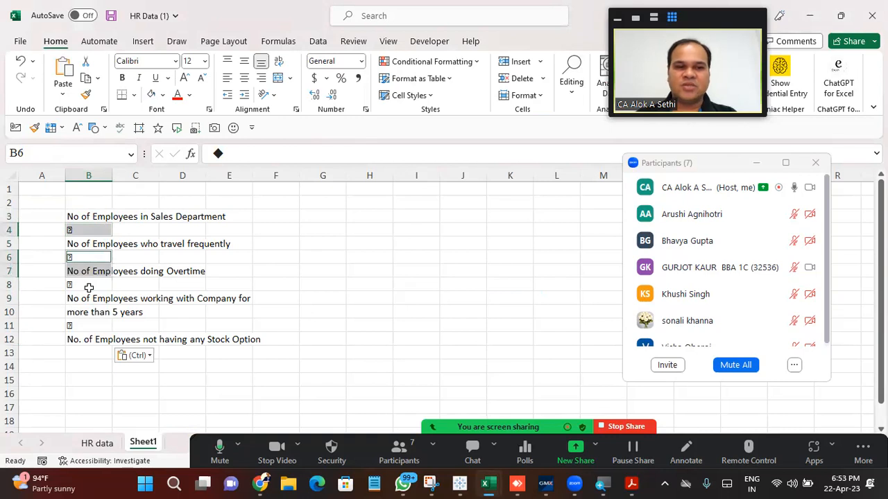
key("Up")
key("Up")
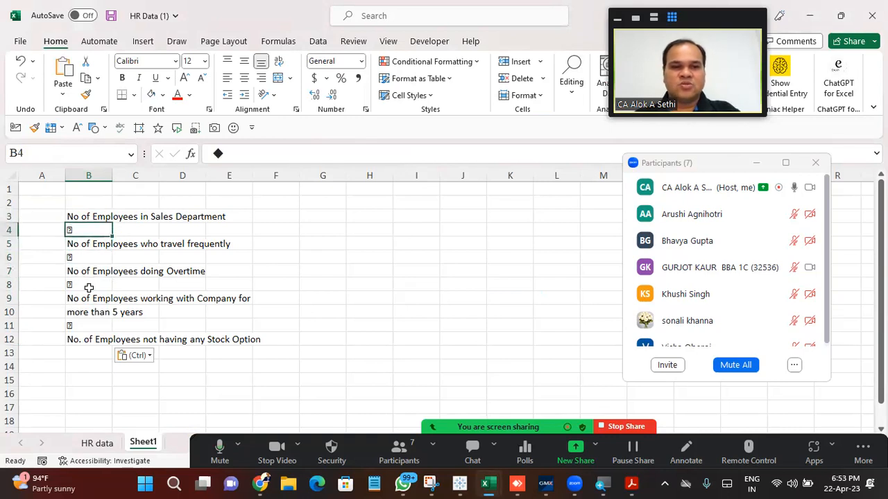
key("Up")
key("Up")
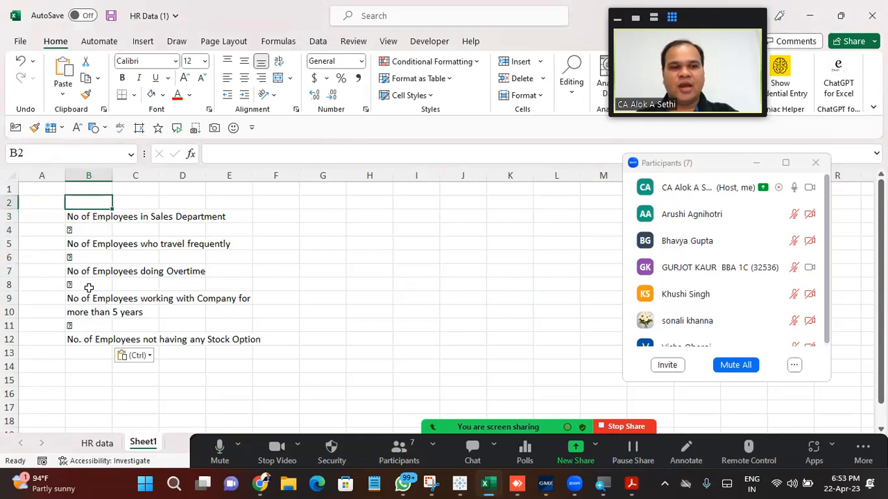
Step: Dismiss the paste options and fit column B's width to the pasted KPI text
key("ctrl")
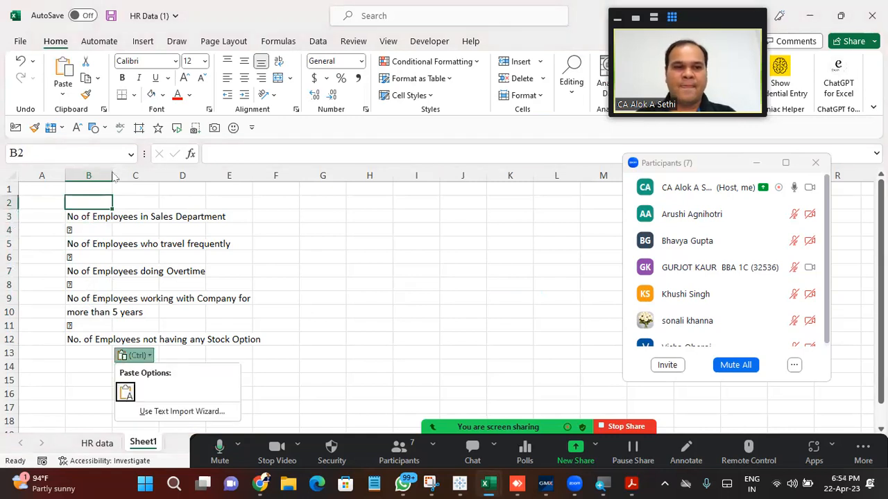
key("Escape")
double_click(111, 171)
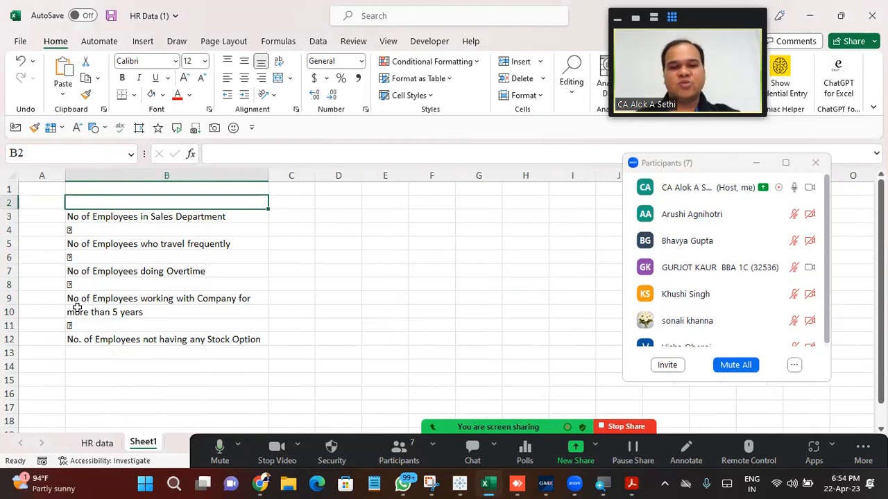
Step: Examine the pasted KPI rows in column B from the first entry to the last and back
key("Down")
key("Down")
key("Down")
key("Down")
key("Down")
key("Down")
key("Down")
key("Down")
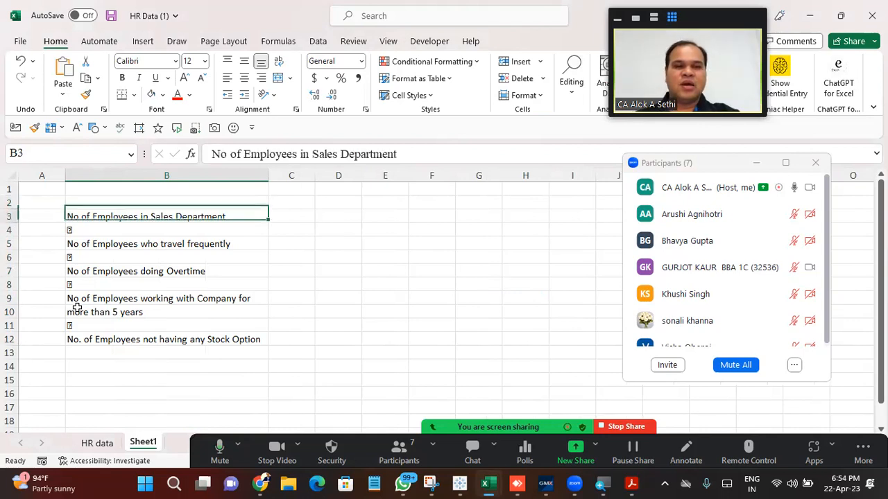
key("Down")
key("Down")
key("Down")
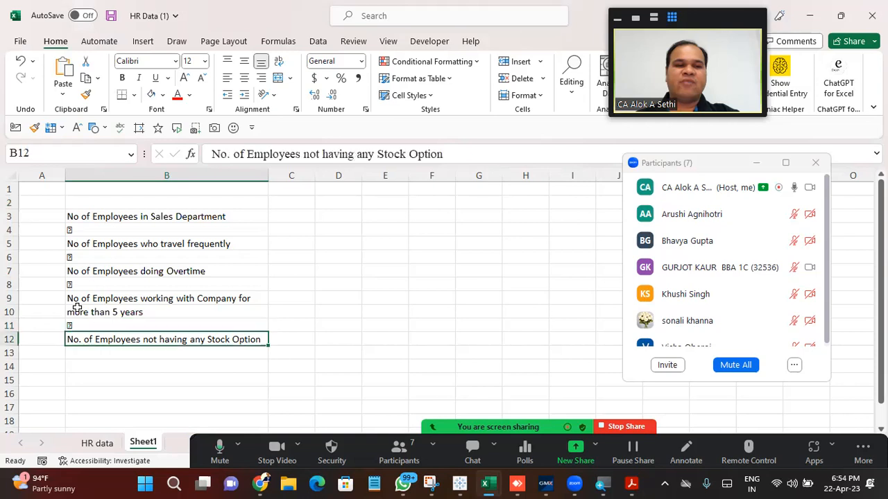
key("Up")
key("Up")
key("Up")
key("Up")
key("Up")
key("Up")
key("Up")
key("Up")
key("Up")
key("Up")
key("Up")
key("Up")
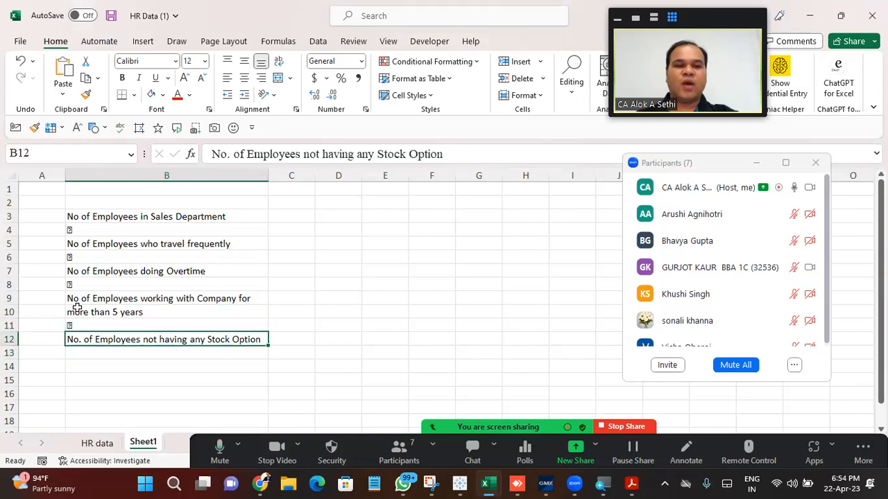
key("Down")
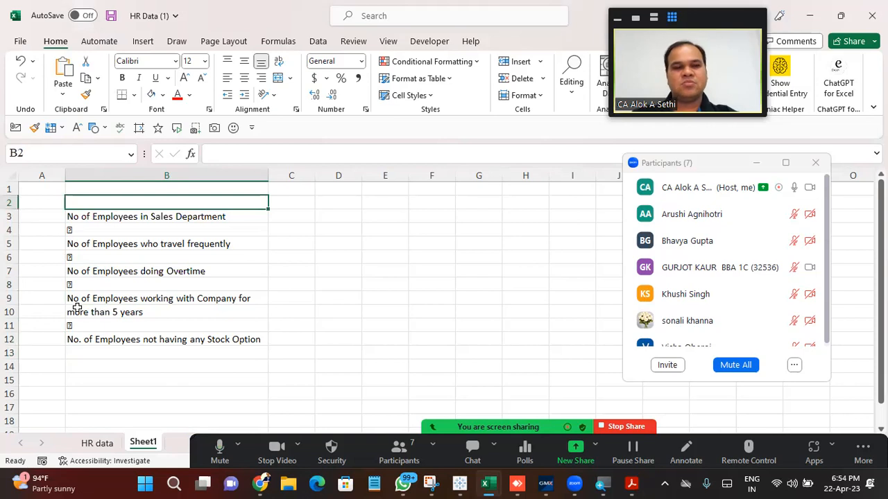
key("ctrl+h")
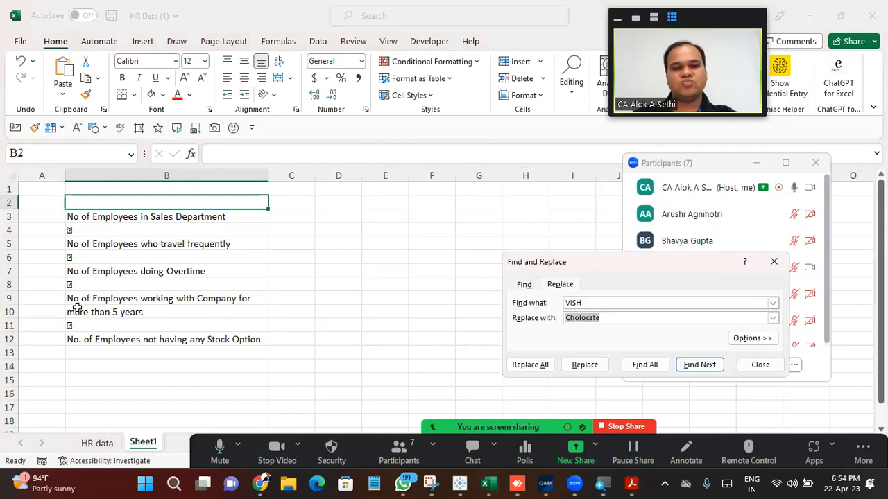
key("Escape")
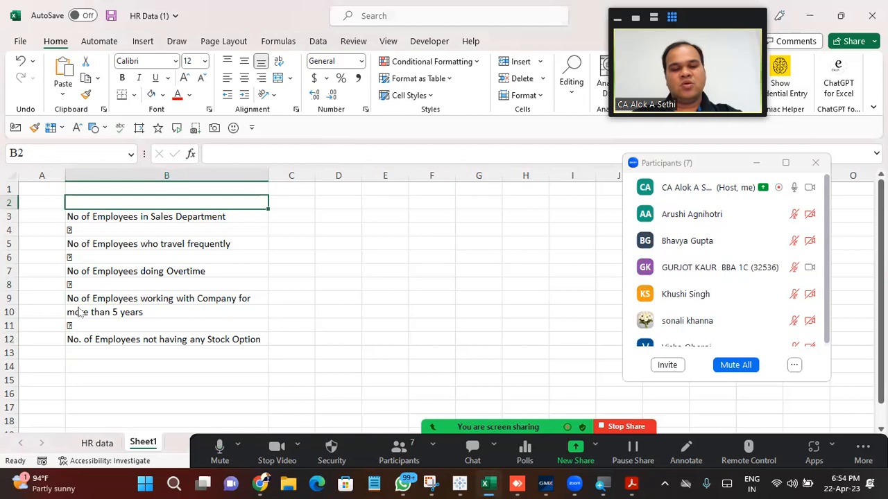
Step: Add a filter to the KPI list in column B and show only the rows containing the stray bullet symbol
key("alt")
key("ctrl+shift+l")
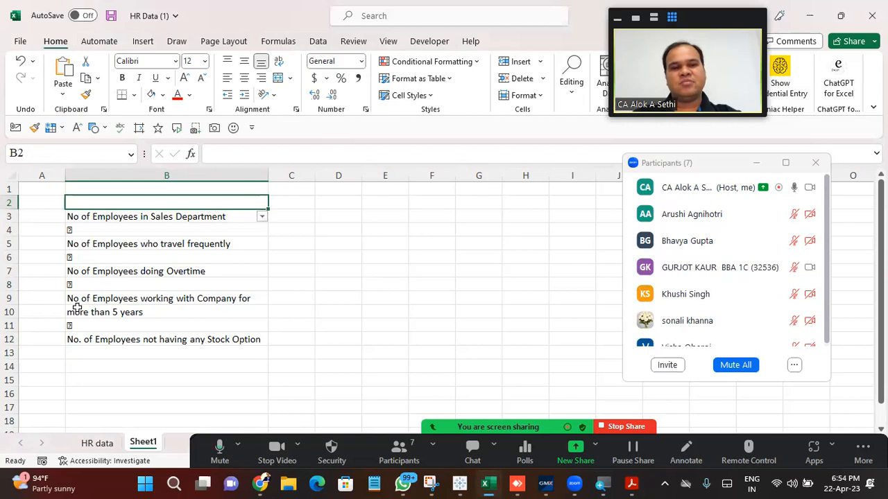
key("Down")
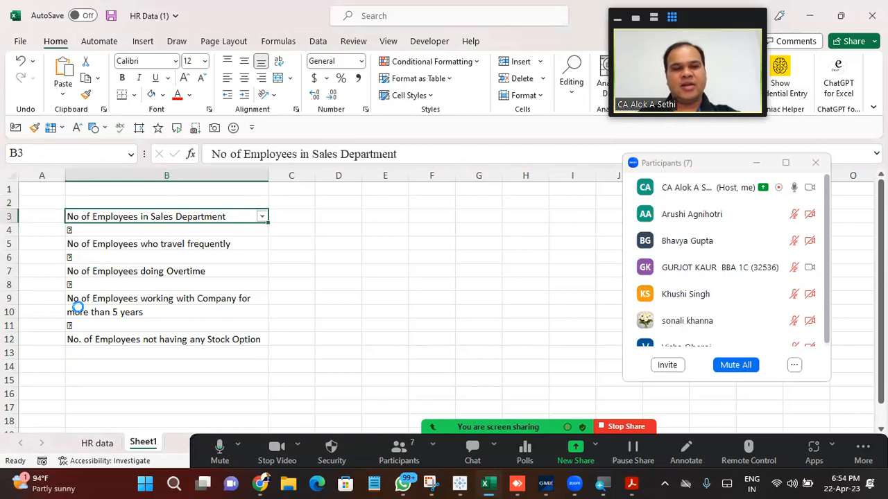
key("alt+Down")
key("Down")
key("Down")
key("Down")
key("Down")
key("Down")
key("Down")
key("Down")
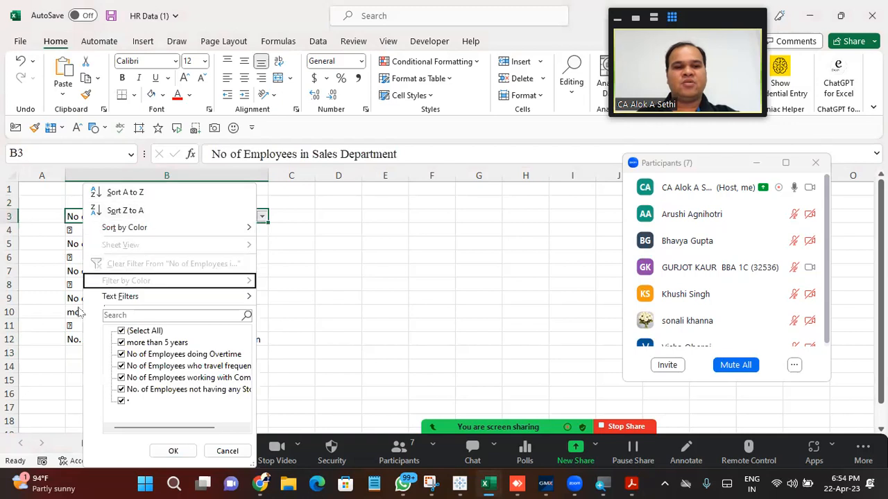
key("space")
key("Down")
key("Down")
key("Down")
key("Down")
key("Down")
key("Down")
key("space")
key("Tab")
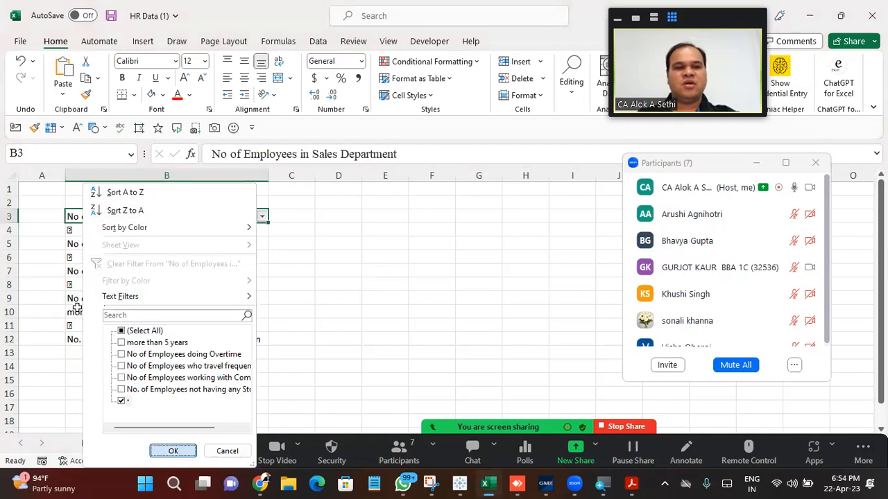
key("Return")
Step: Delete the filtered bullet-symbol rows from the sheet and remove the filter from the KPI list
key("Down")
key("shift+space")
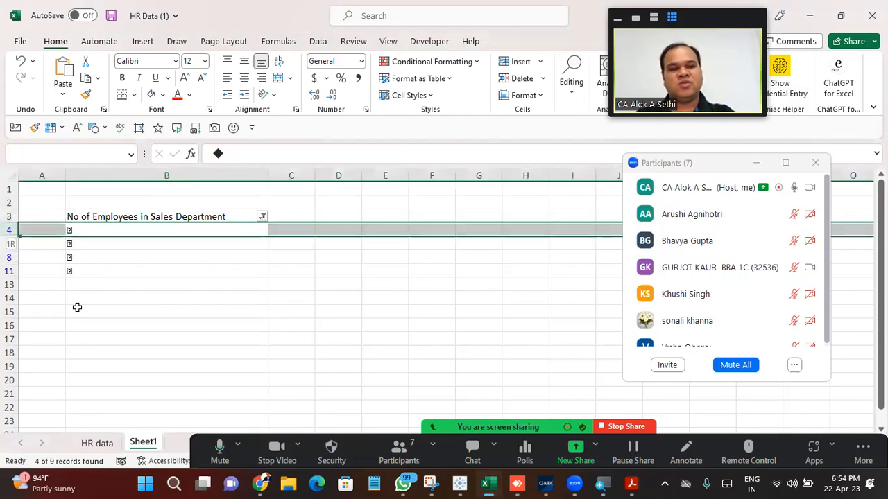
key("shift+Down")
key("shift+Down")
key("shift+Down")
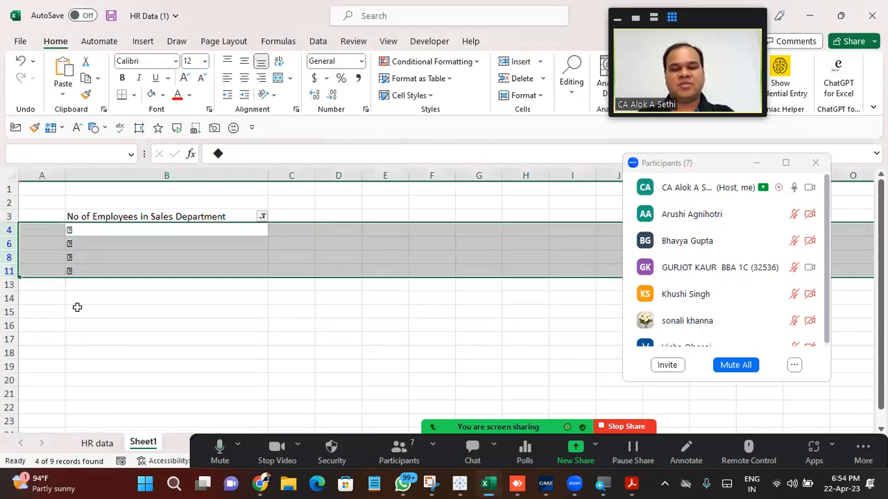
key("ctrl+minus")
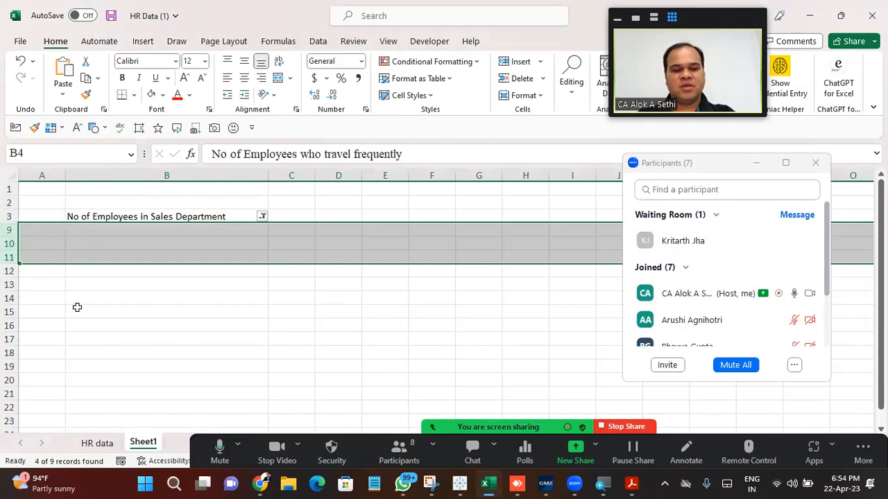
key("ctrl+shift+l")
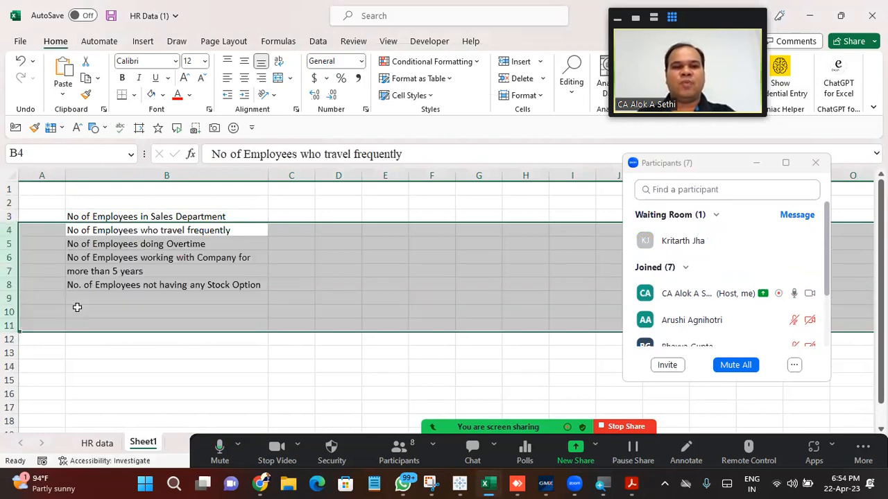
key("Up")
key("Down")
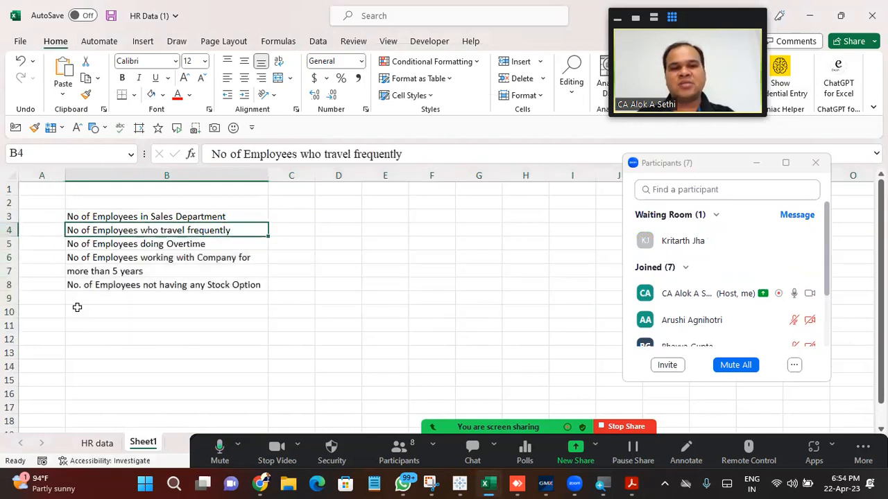
Step: Widen column B so it extends well beyond the KPI text
left_click_drag(266, 175, 381, 174)
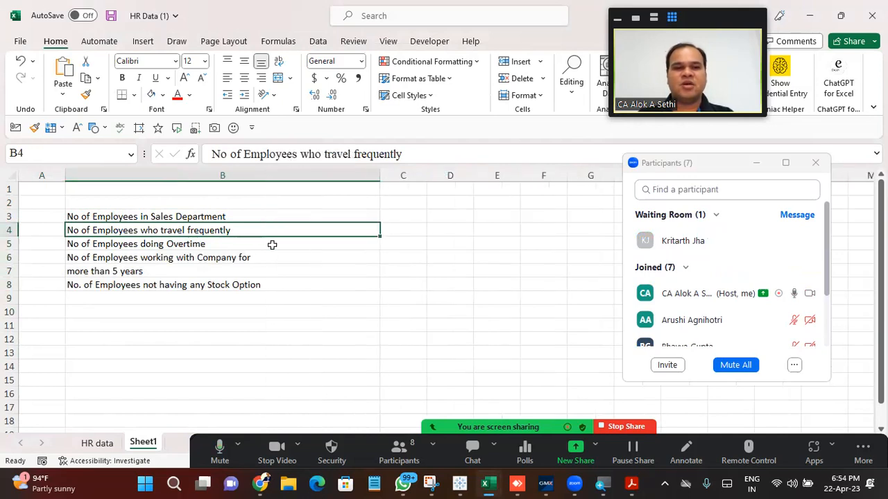
left_click_drag(379, 175, 404, 175)
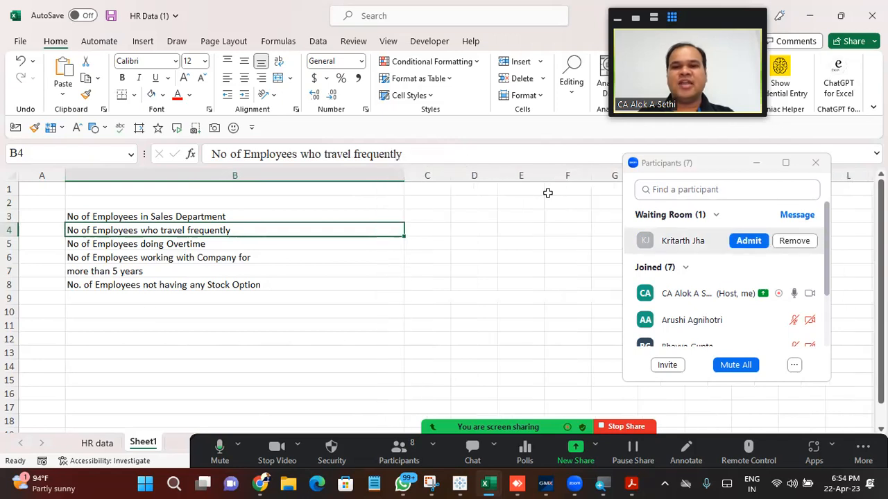
Step: Move "more than 5 years" from B7 to the end of the KPI text in B6 and delete the emptied row 7
left_click(308, 274)
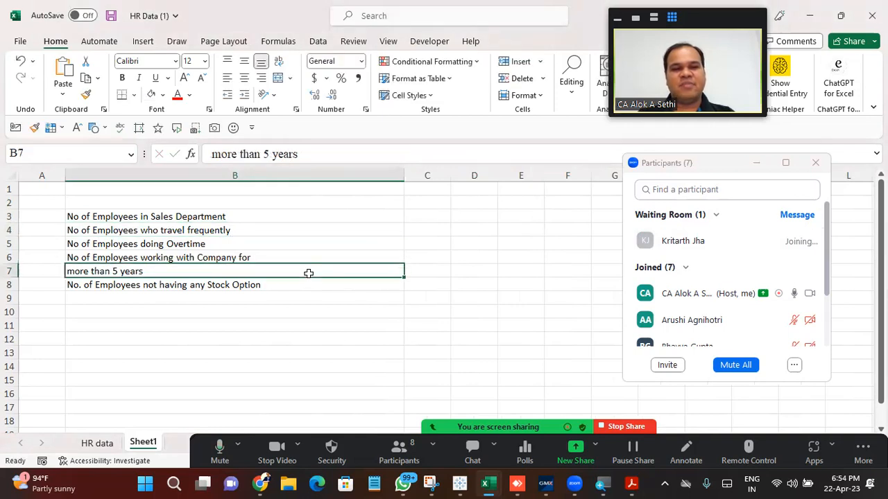
double_click(309, 273)
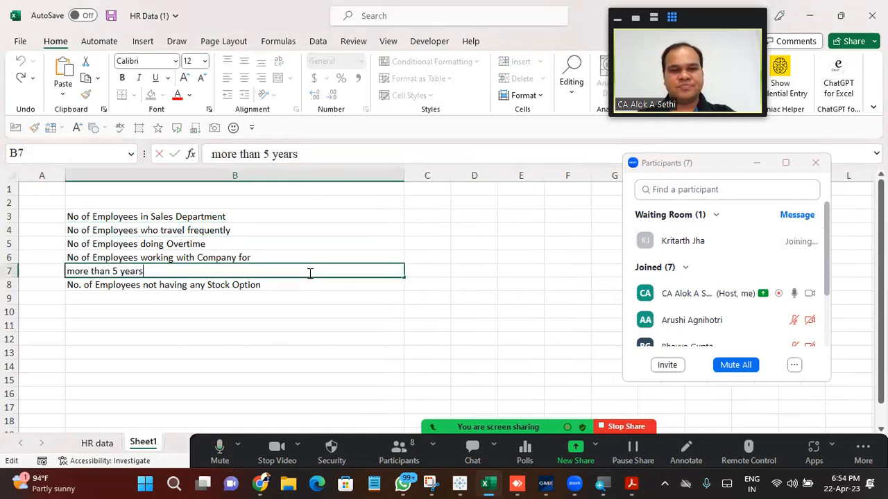
key("shift+Home")
key("ctrl+x")
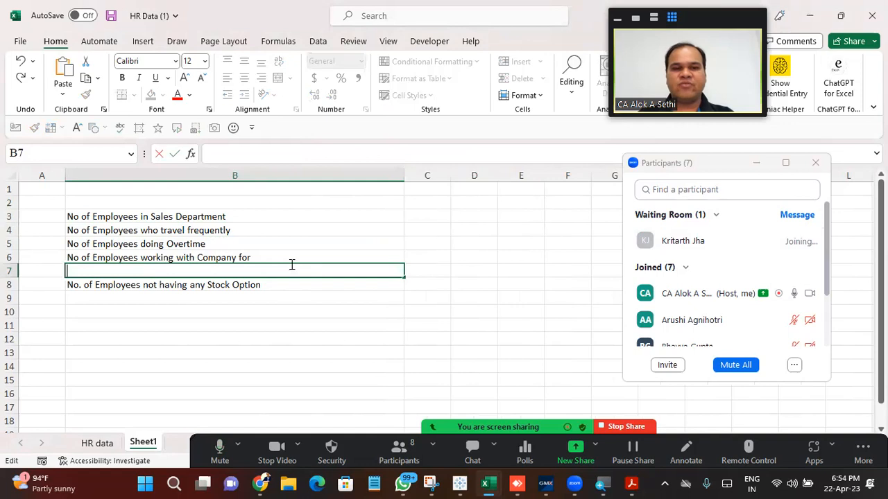
double_click(287, 257)
key("ctrl+v")
key("Return")
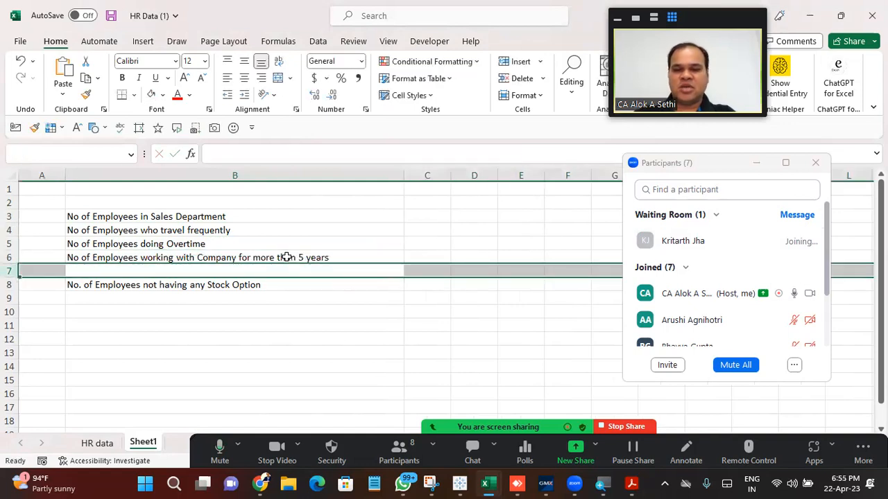
Step: Widen column C slightly, beside the list of employee KPIs
key("Right")
key("Up")
key("Up")
key("Up")
key("Up")
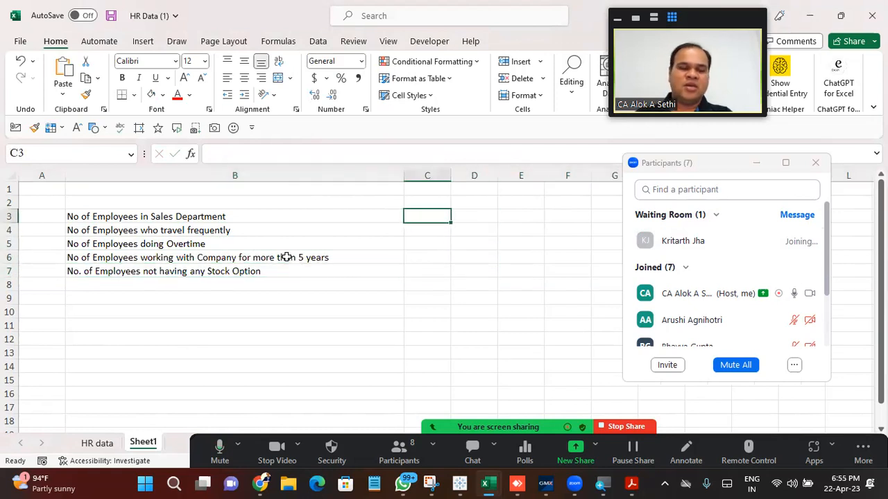
left_click_drag(451, 177, 461, 176)
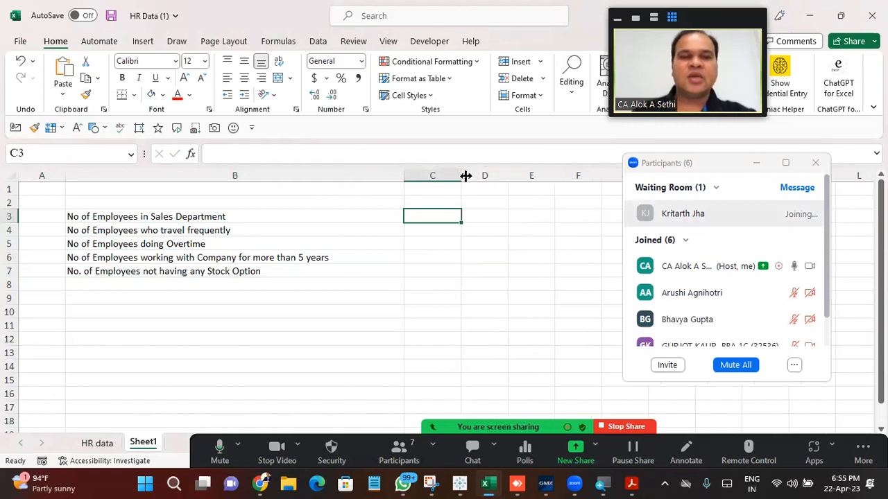
Step: Enter =COUNTIF(Table1[Department],"Sales") in C3, taking the range from the Department column of the HR data sheet
key("Left")
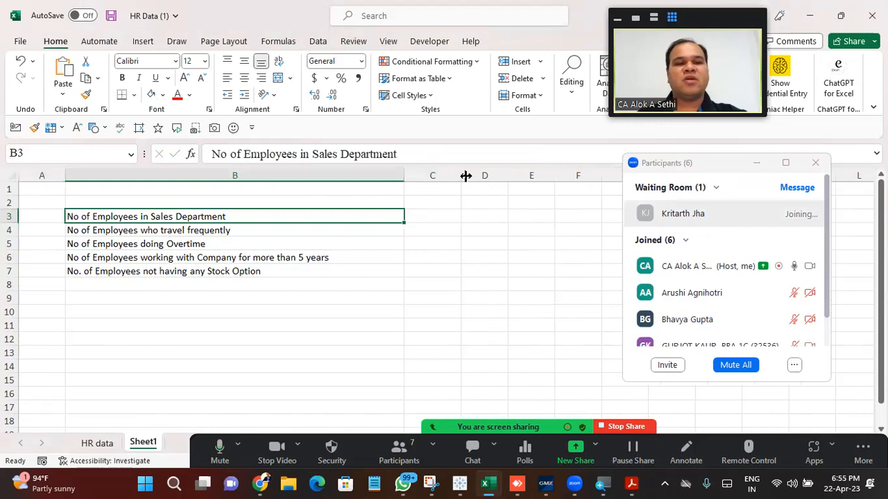
key("Right")
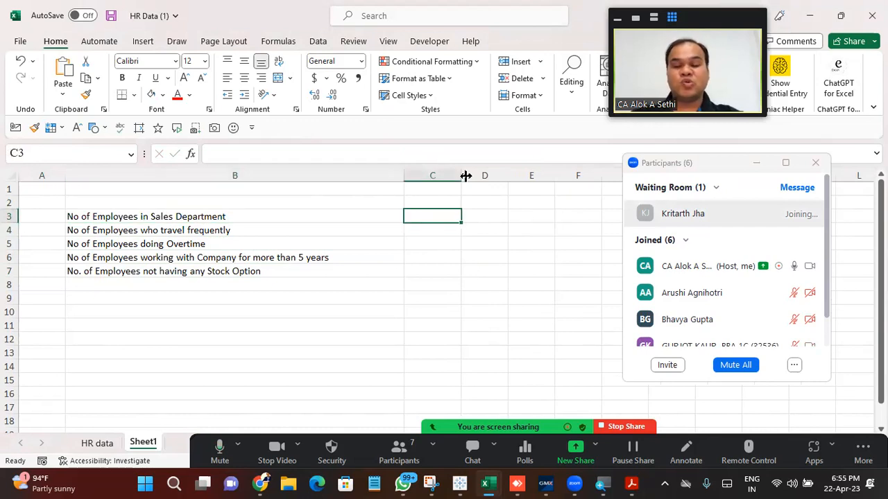
type("=")
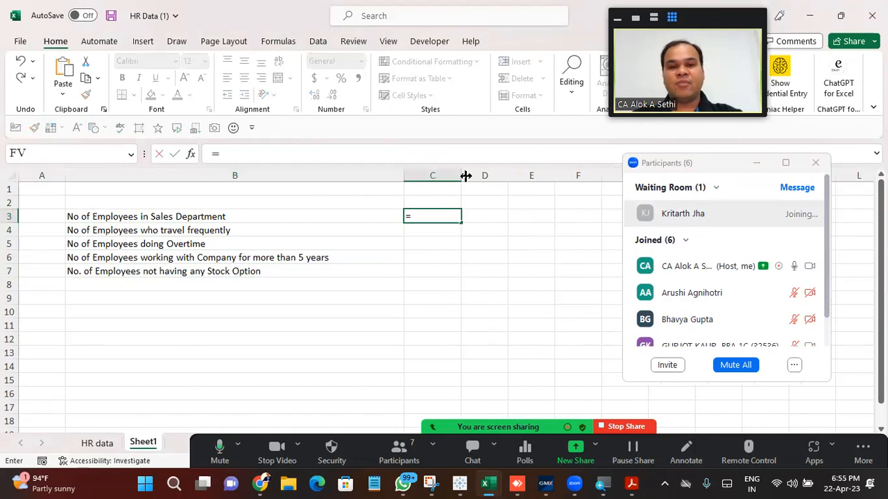
type("COUNT")
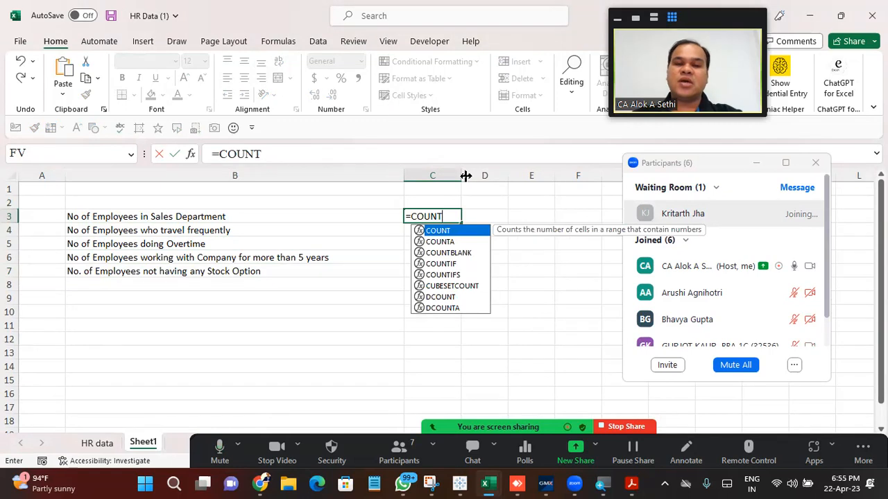
type("IF(")
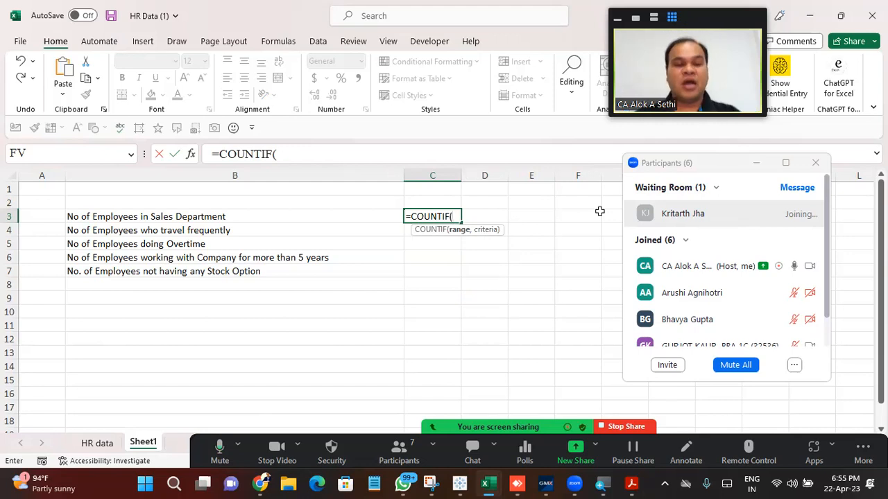
left_click(98, 443)
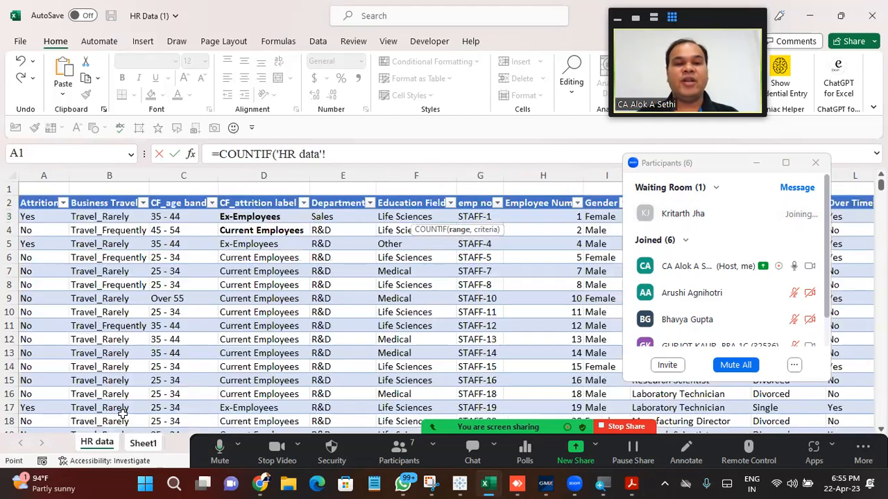
left_click(335, 220)
key("ctrl+shift+Down")
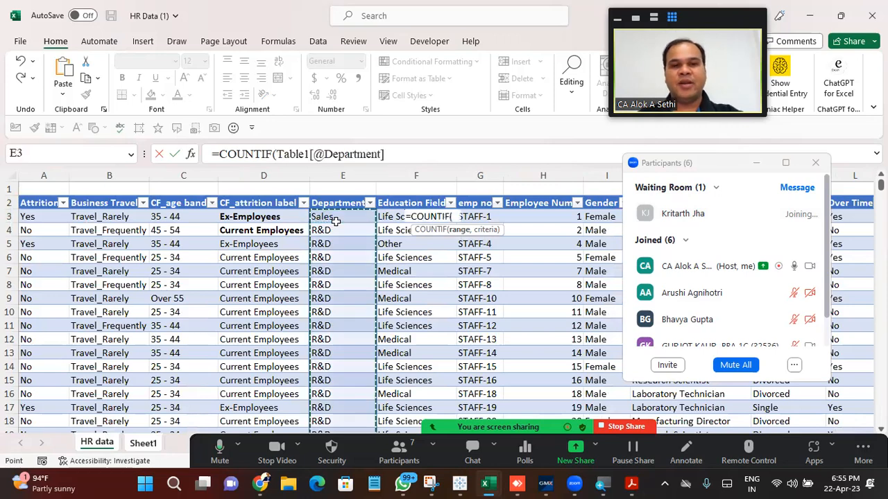
type(",")
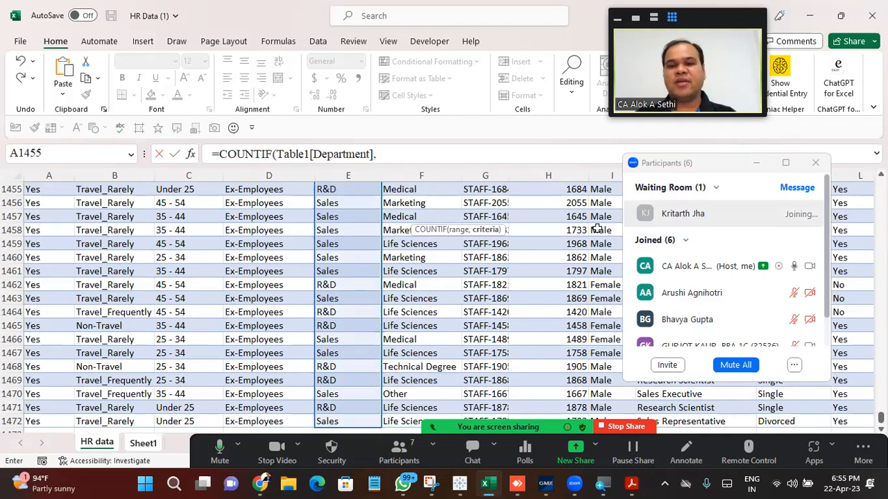
left_click(815, 162)
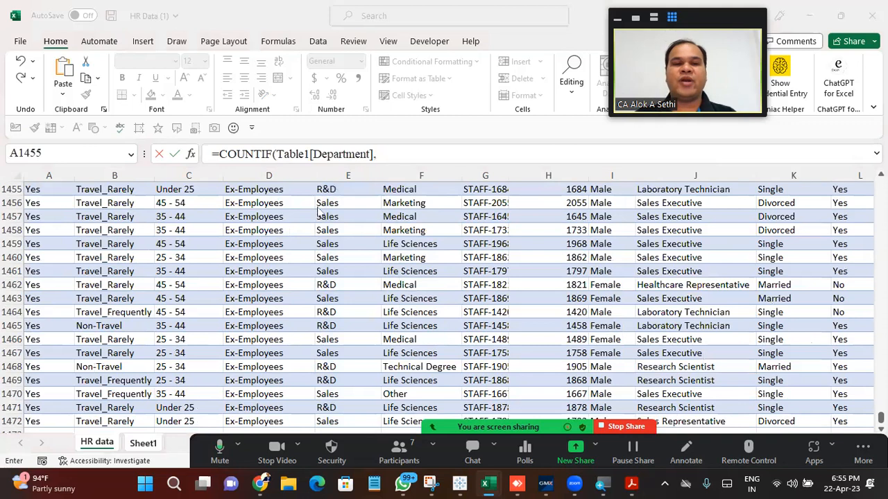
left_click(391, 159)
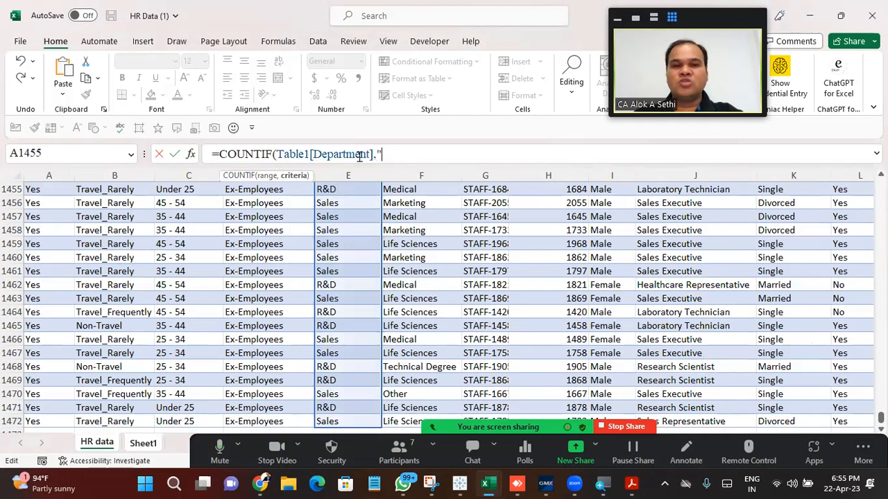
type("\"Sales\")")
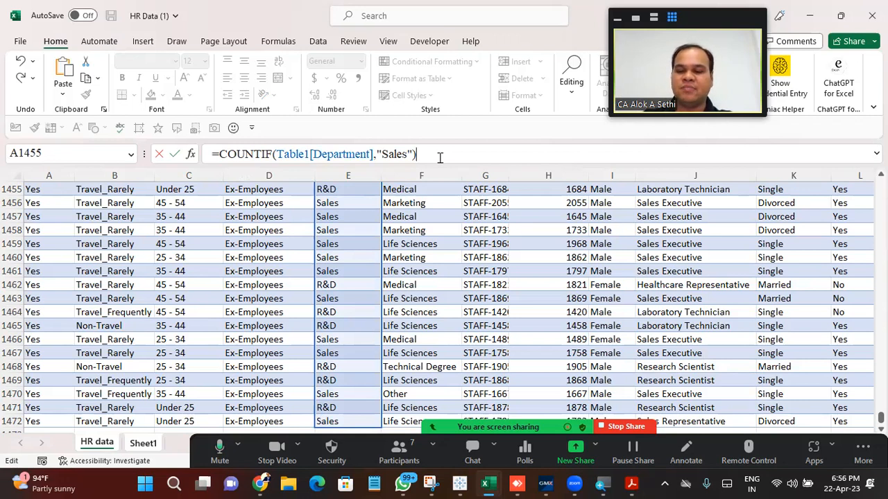
key("Return")
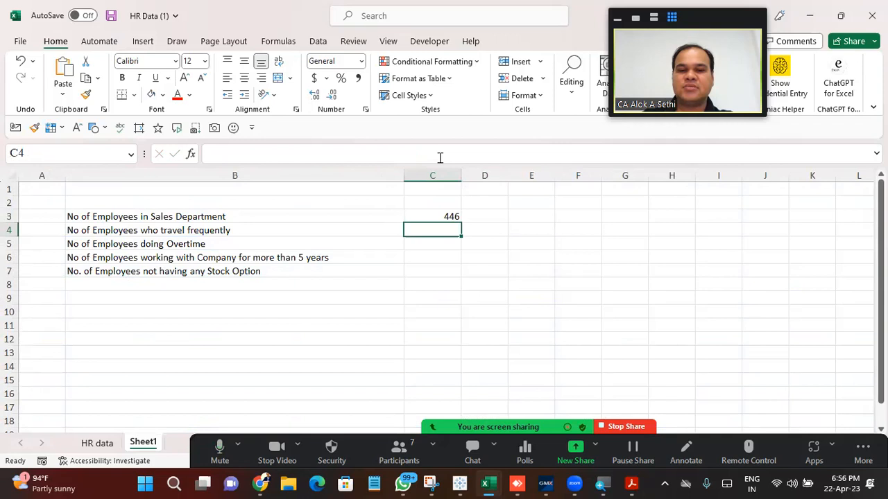
Step: Add the bold heading "Answer" in C2 above the Sales Department count
key("Up")
key("Up")
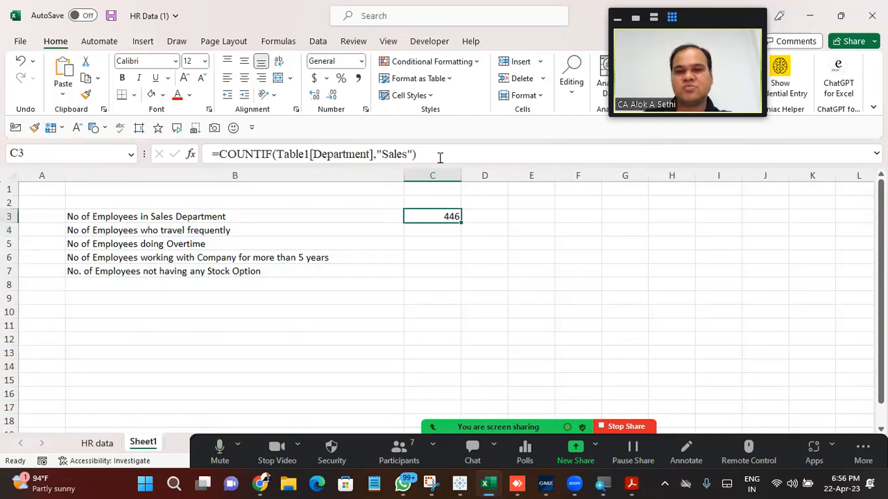
type("Answer")
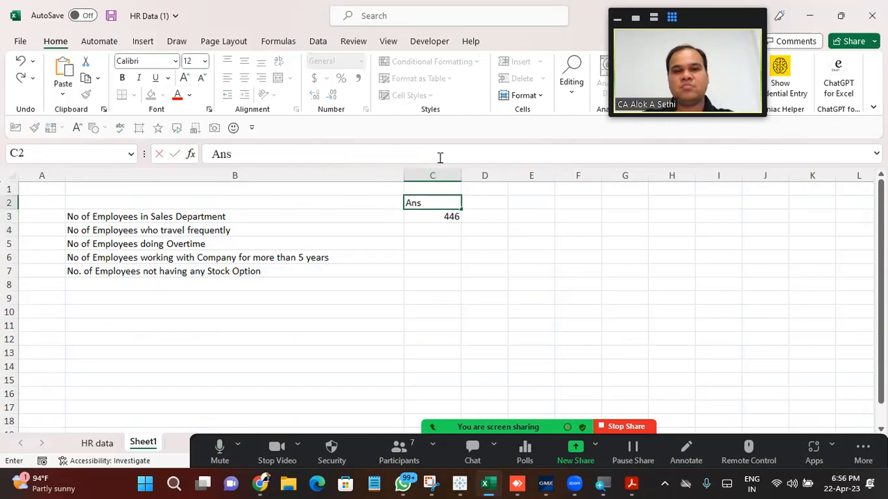
key("Return")
key("Up")
key("ctrl+b")
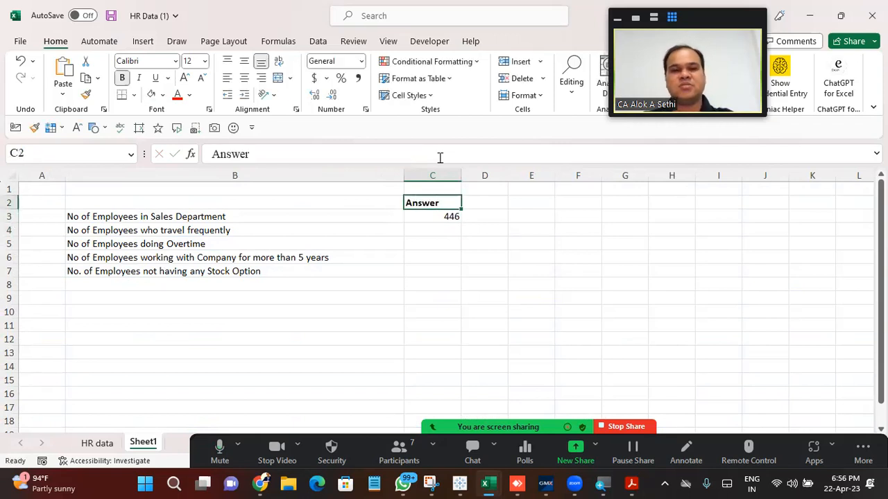
Step: Add the bold heading "Question" in B2 above the KPI list
key("Left")
key("Left")
key("Right")
type("Question")
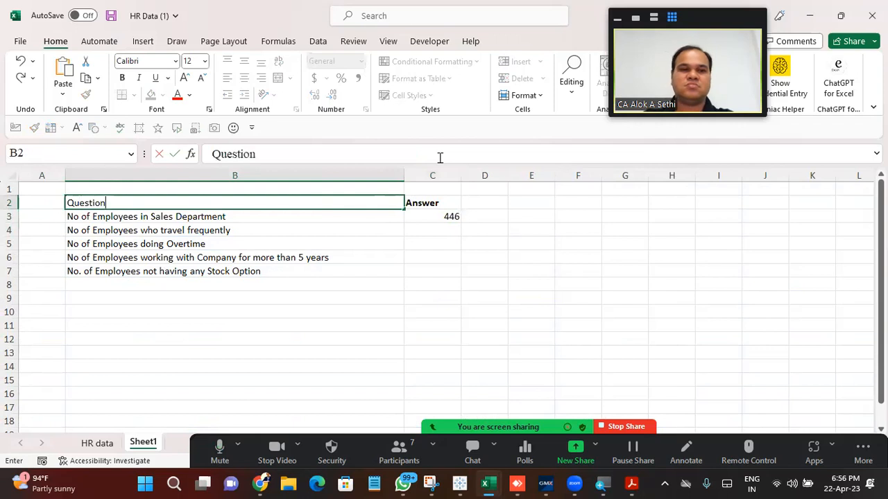
key("Return")
key("Up")
key("ctrl+b")
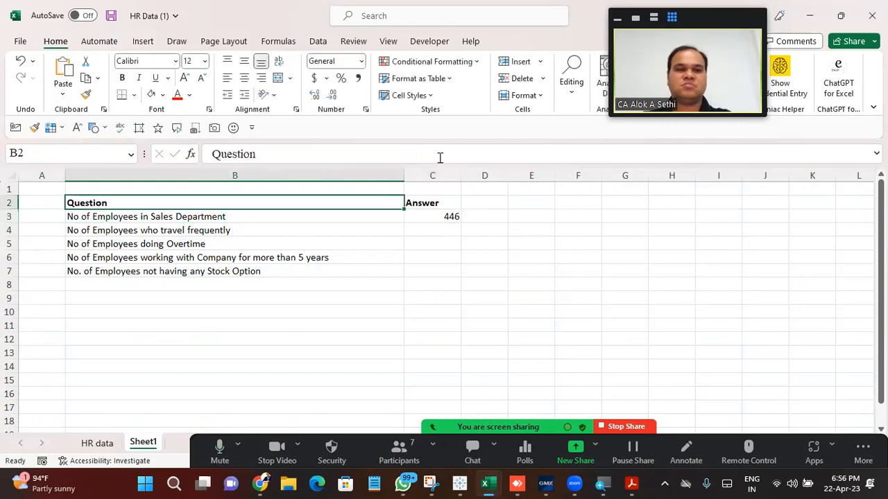
Step: Insert a new sheet row above the Question and Answer heading row
key("Right")
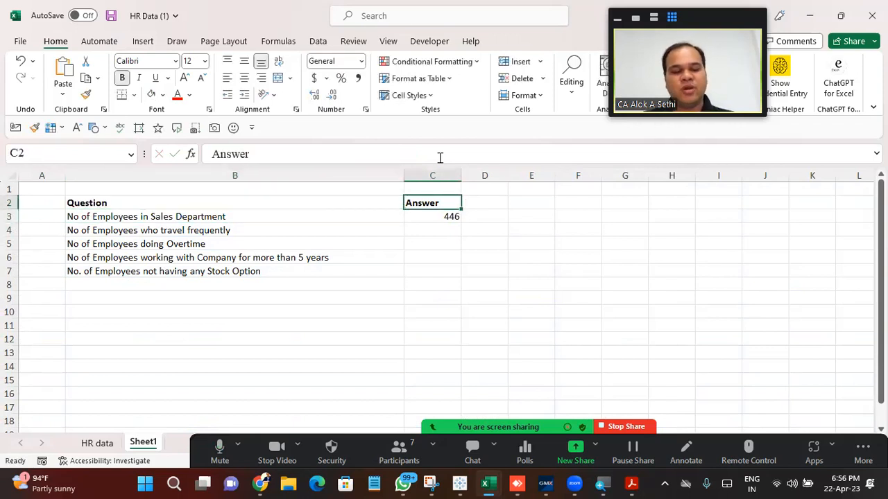
key("alt+h")
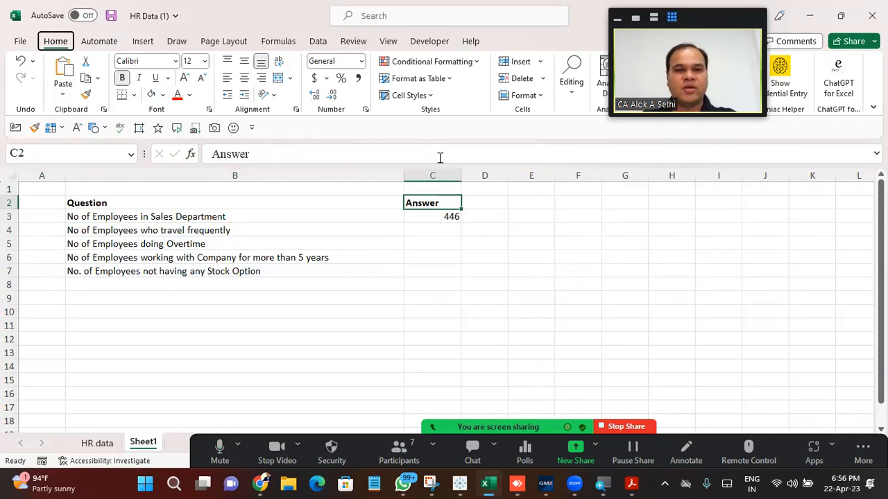
key("i")
key("r")
Step: Try inserting a column before the Answer column, and undo the insertion
key("alt")
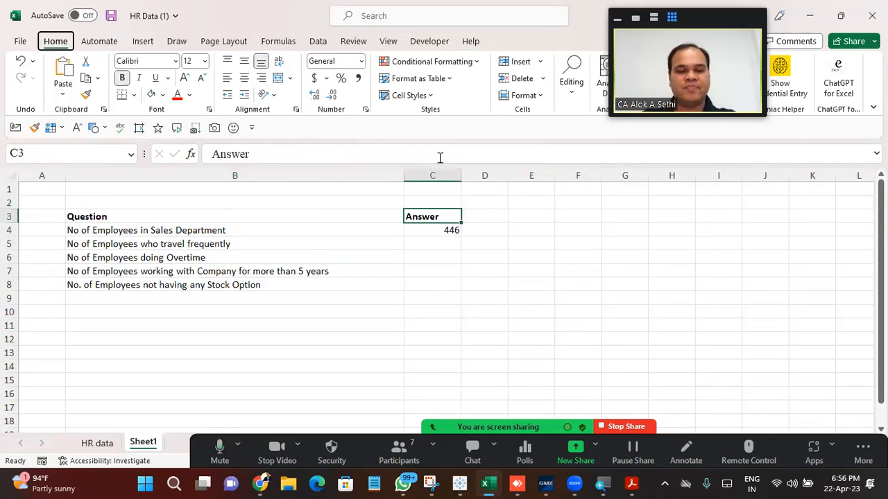
key("h")
key("i")
key("c")
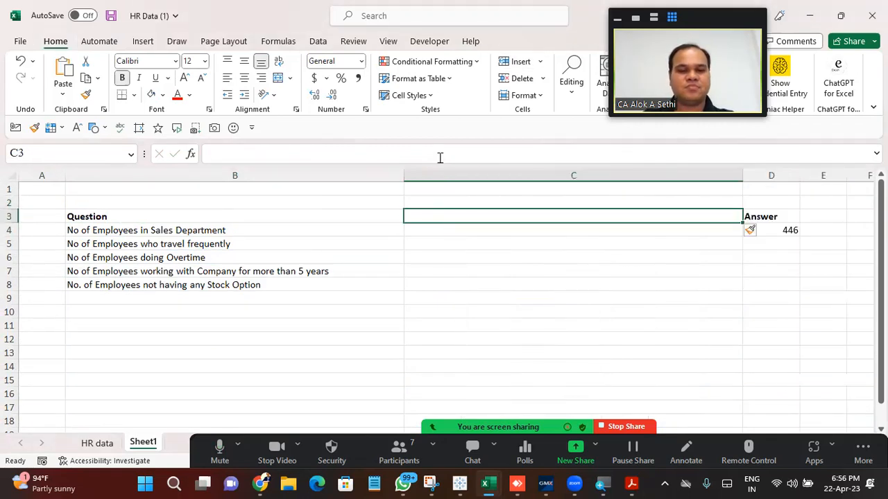
key("ctrl+z")
key("alt")
key("h")
key("i")
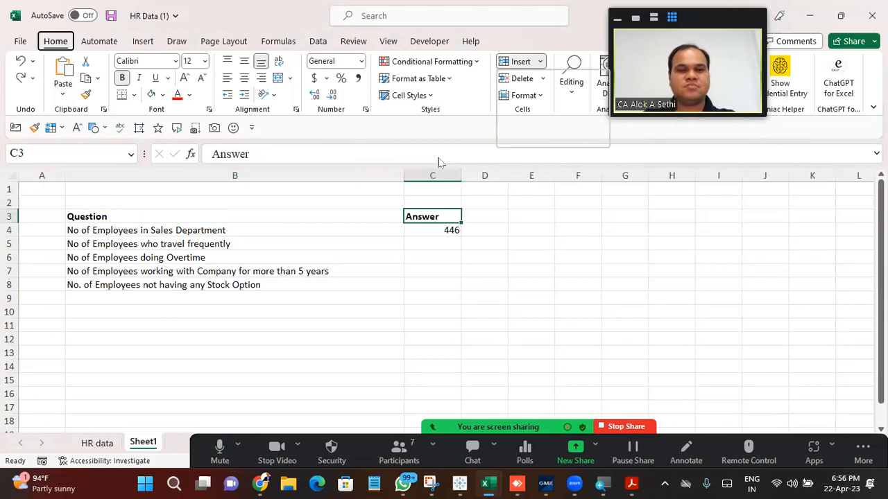
key("Escape")
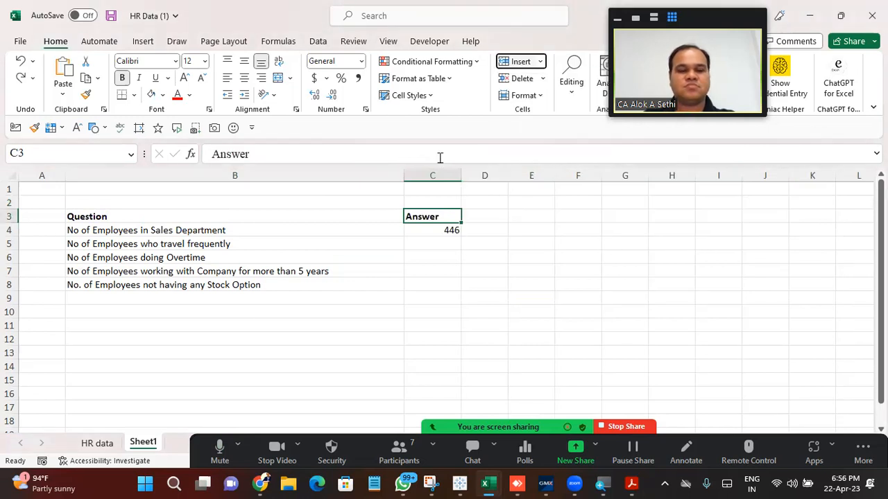
key("alt")
key("h")
key("h")
key("Escape")
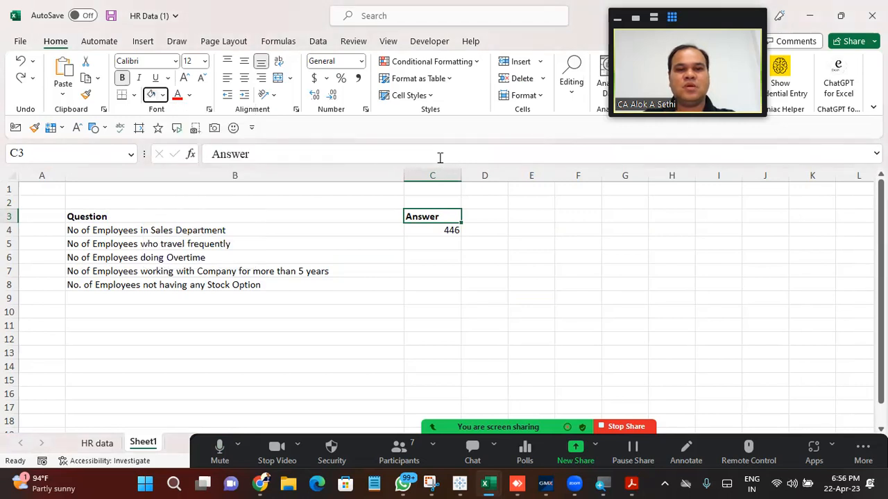
key("Escape")
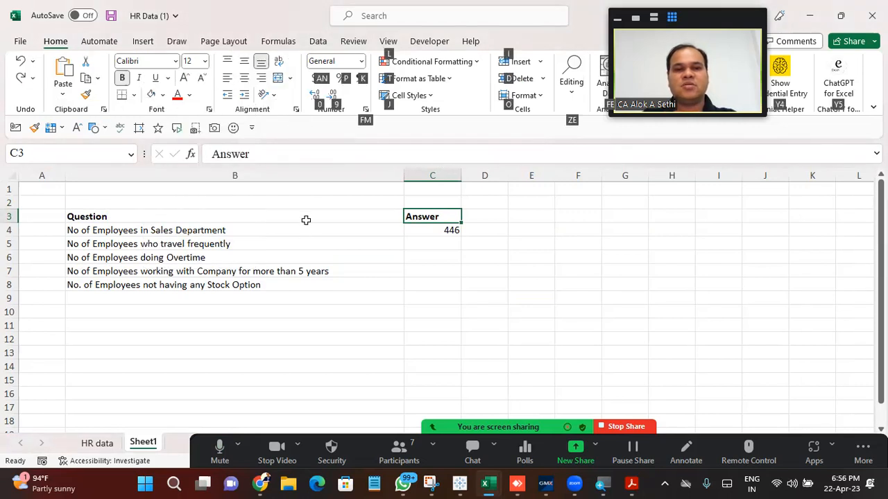
Step: Center the Question and Answer headings in B3:C3 and give them a light gold fill
left_click(306, 220)
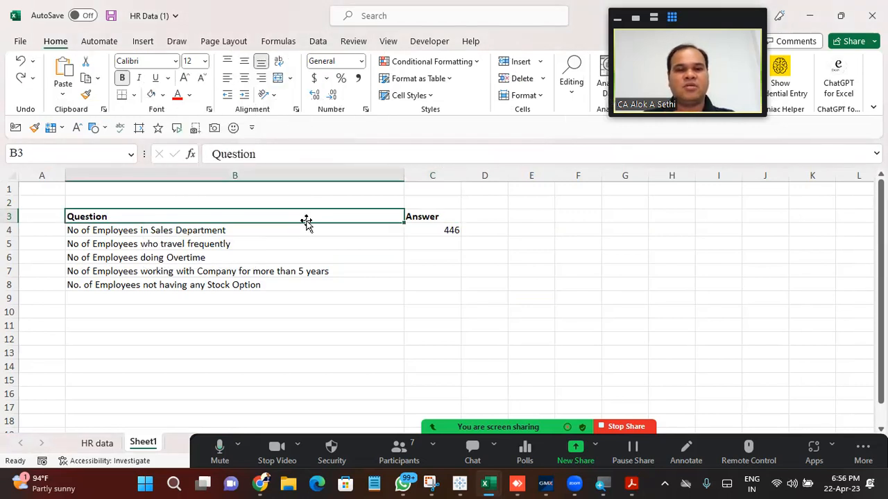
key("shift+Right")
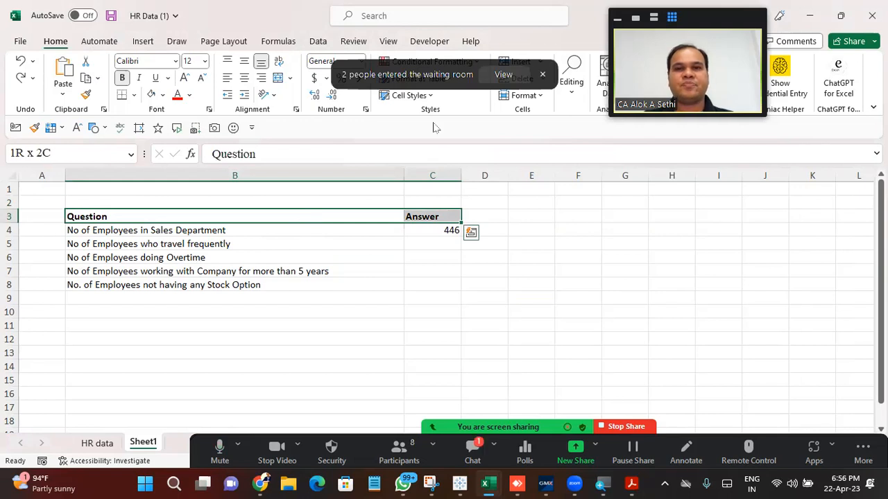
left_click(504, 74)
left_click(749, 213)
left_click(244, 79)
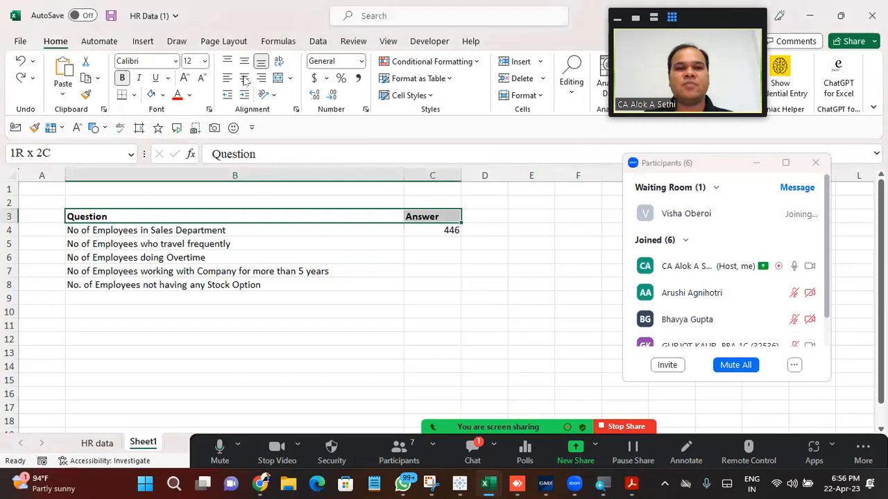
left_click(244, 79)
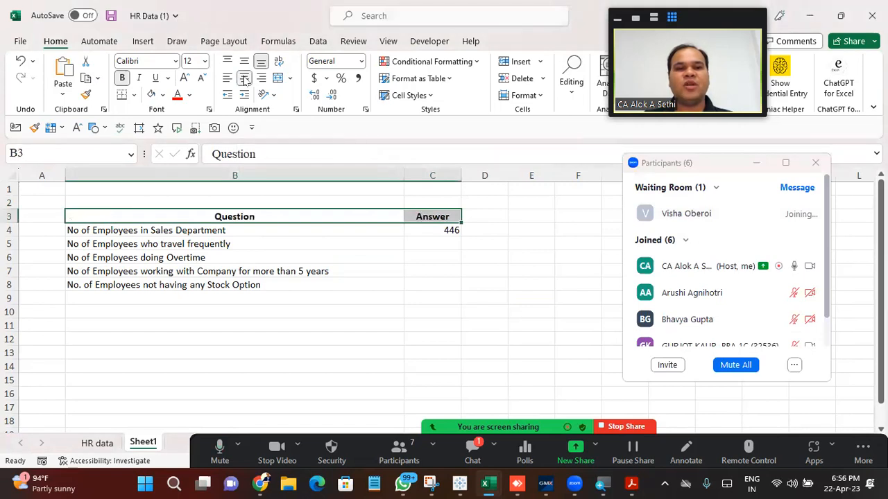
left_click(163, 97)
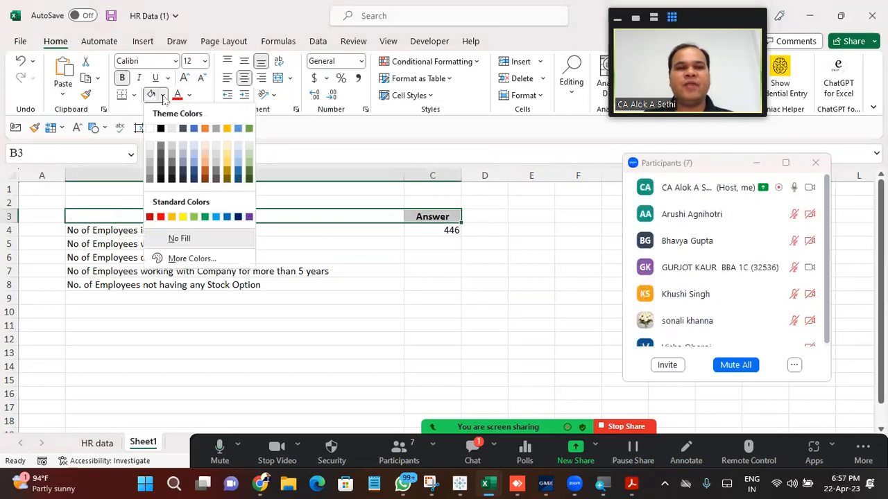
left_click(227, 161)
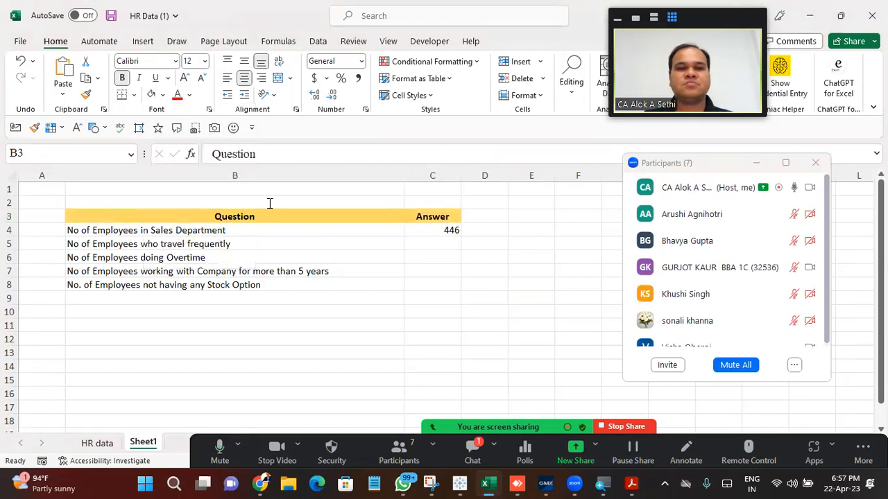
Step: Review the Sales Department COUNTIF formula in C4 and check the Zoom meeting chat
left_click(337, 265)
key("Right")
key("Up")
key("Up")
key("Up")
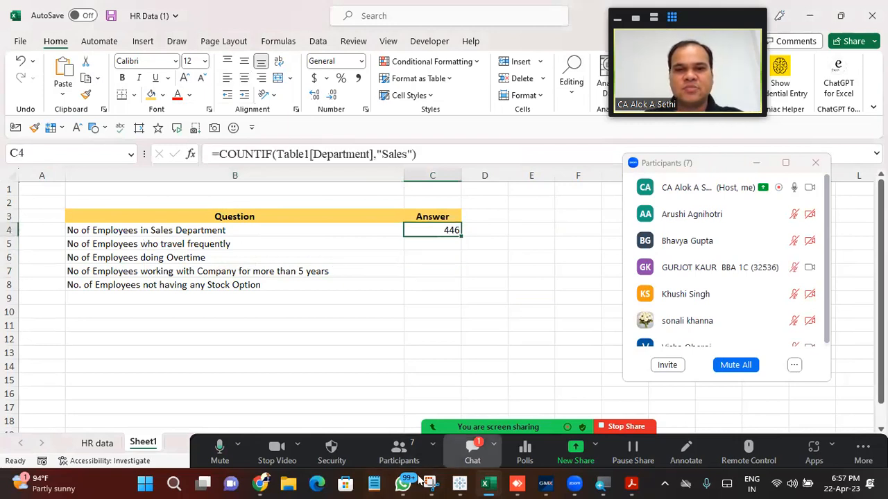
left_click(472, 450)
left_click(552, 115)
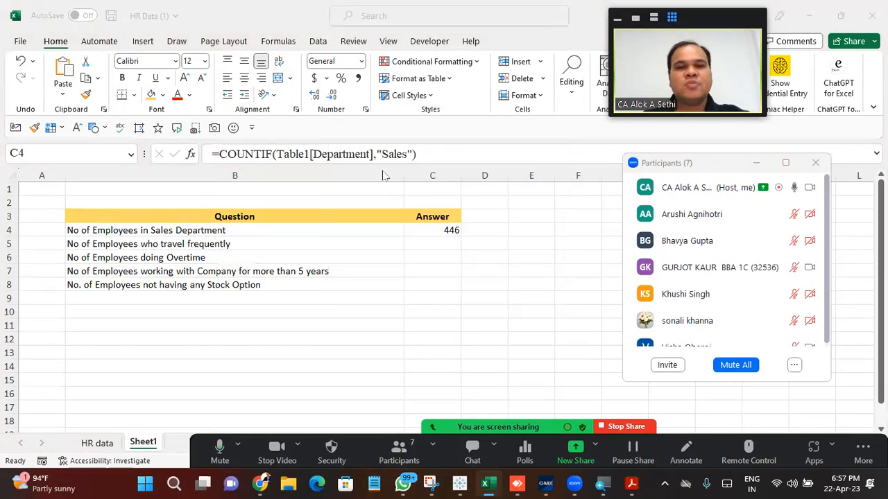
Step: Examine the range and criteria arguments of the COUNTIF formula in C4, and close the Zoom participants list
left_click(442, 229)
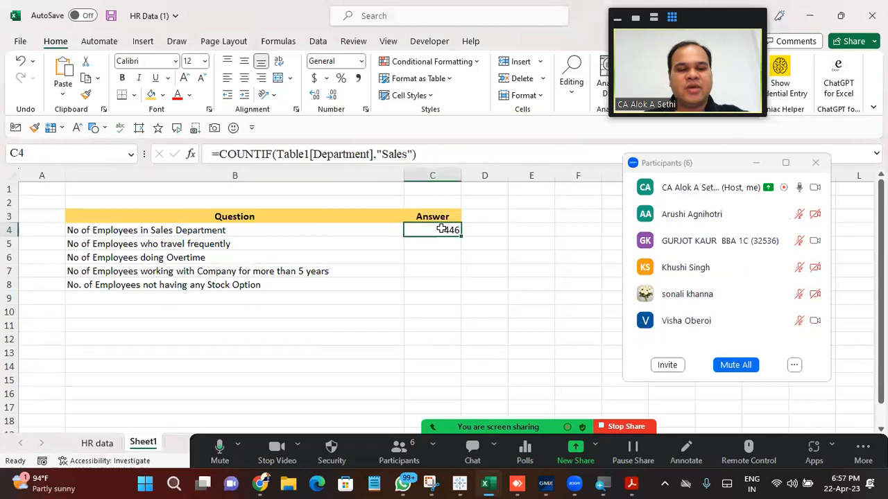
double_click(442, 228)
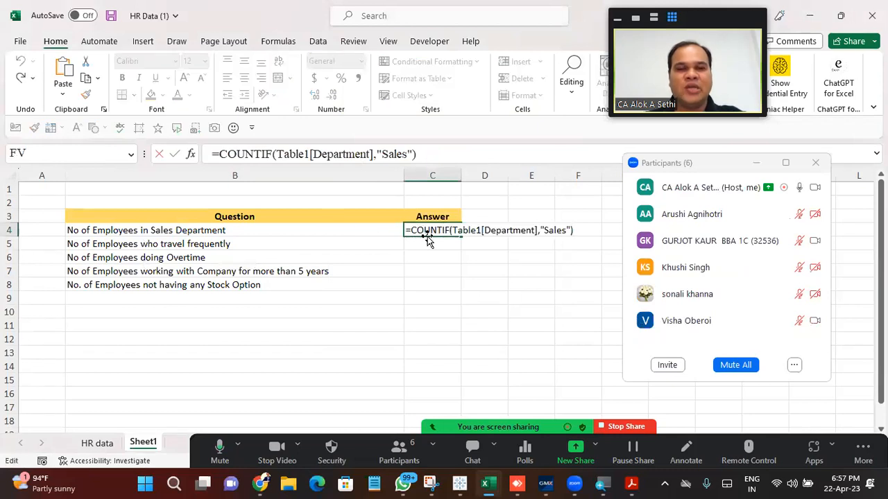
left_click(468, 229)
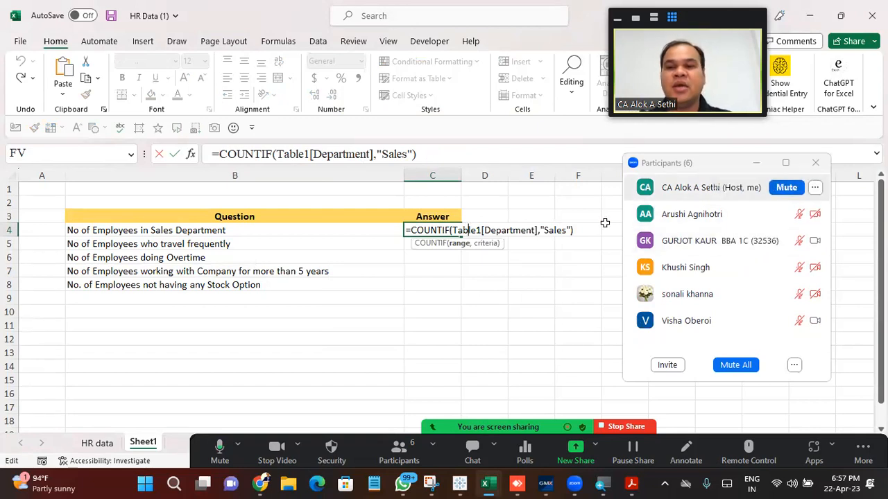
left_click(815, 163)
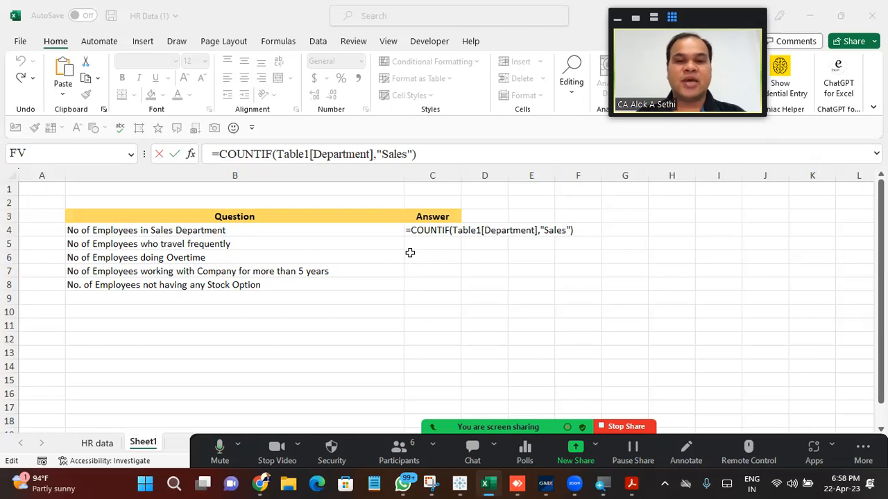
left_click(443, 281)
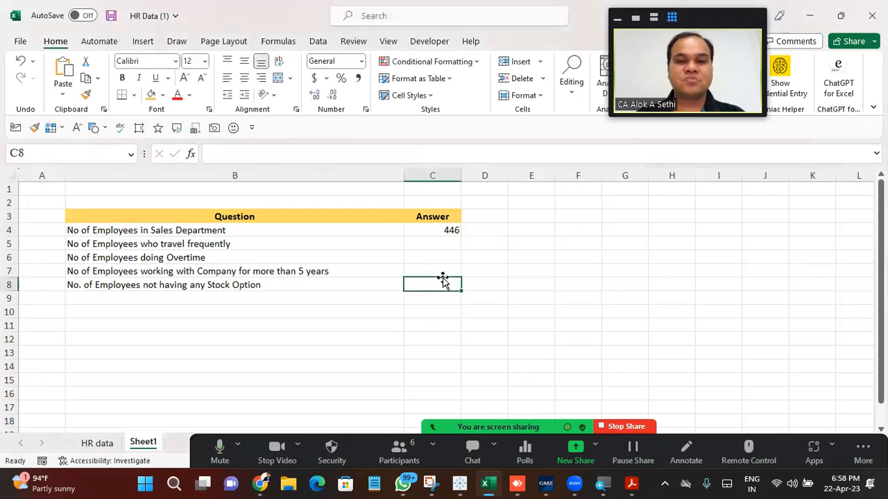
Step: Clear the Sales Department answer in C4 and begin a new COUNTIF formula there
left_click(436, 232)
key("Delete")
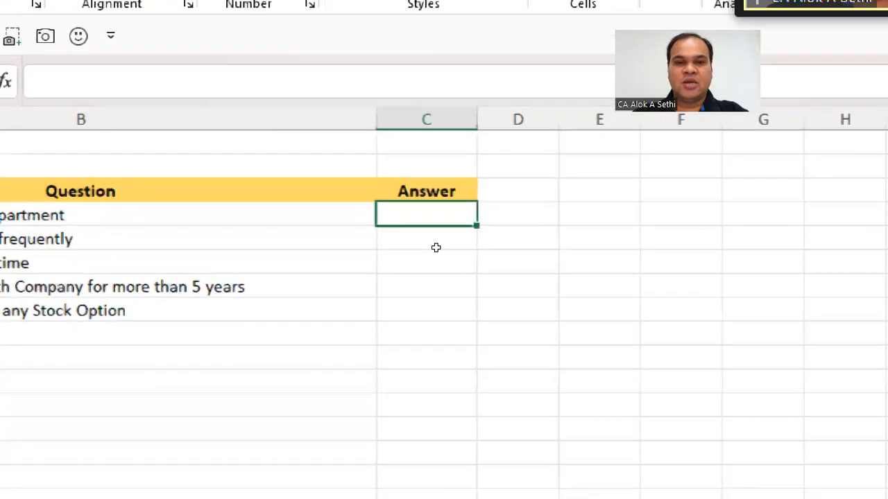
type("=count")
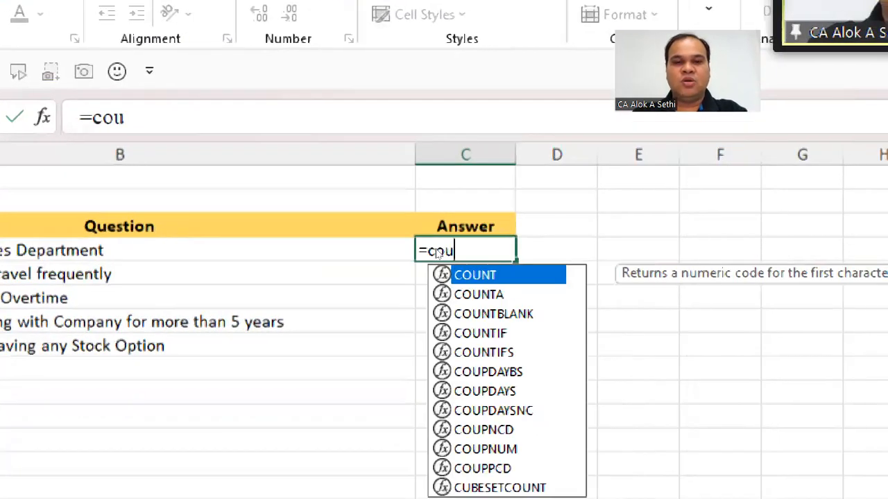
type("if(")
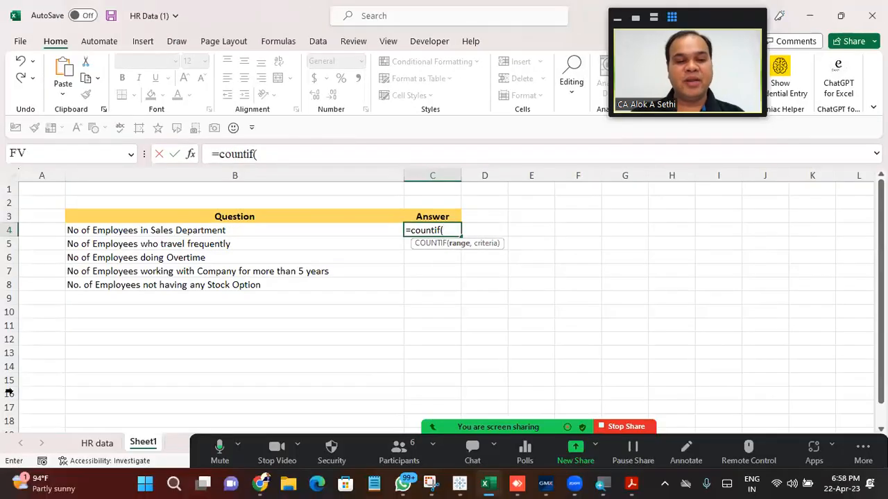
Step: Set the COUNTIF range to all Department values on the HR data sheet, from E3 down to the table's last row
left_click(84, 441)
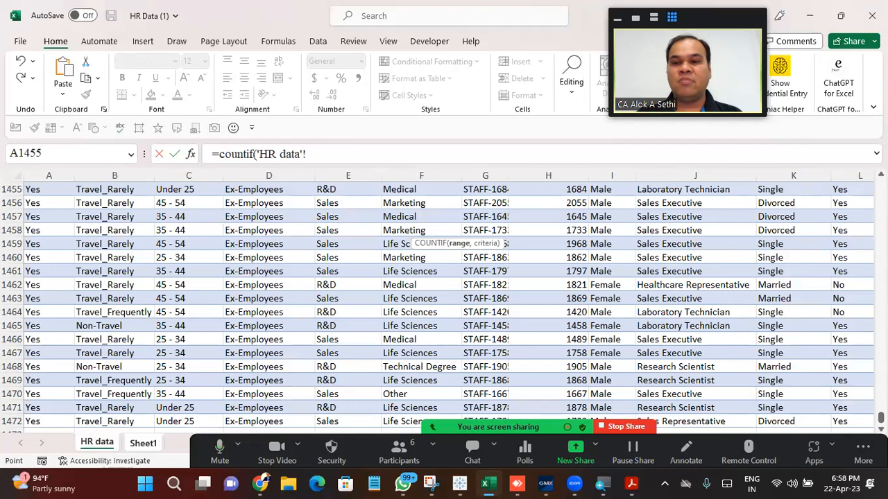
scroll(606, 182, "up", 20)
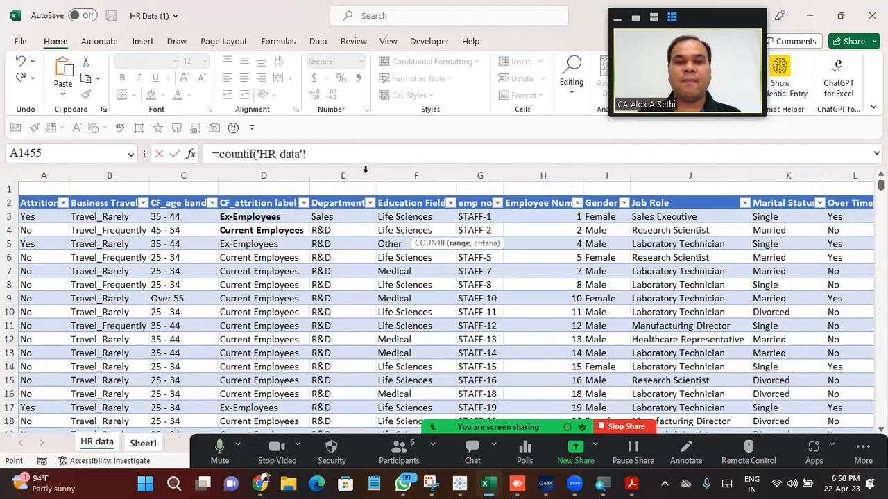
left_click(338, 218)
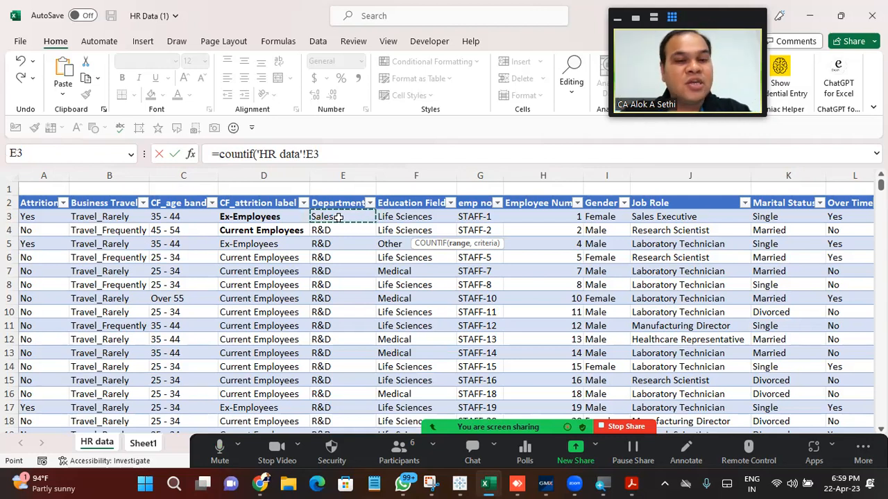
left_click_drag(339, 217, 340, 189)
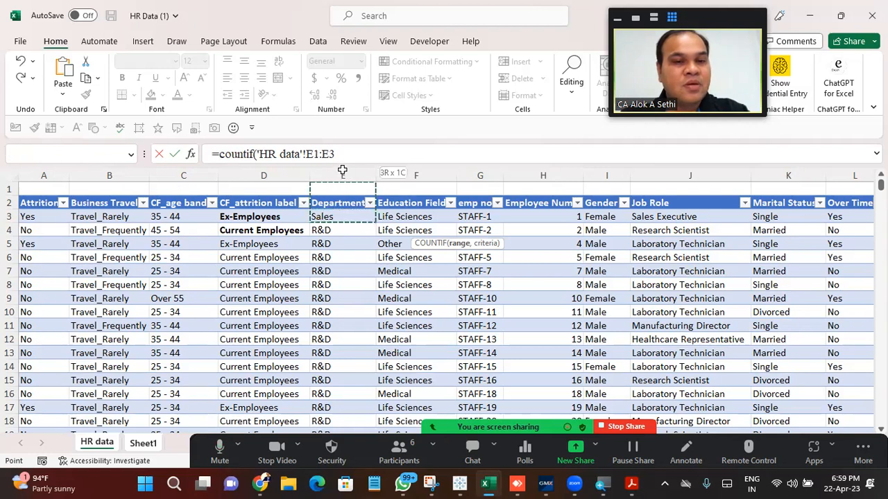
left_click(342, 170)
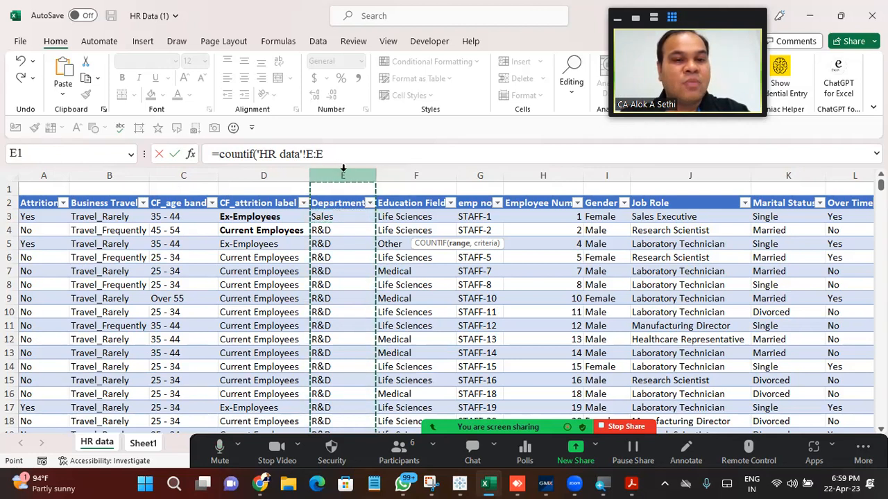
left_click(333, 211)
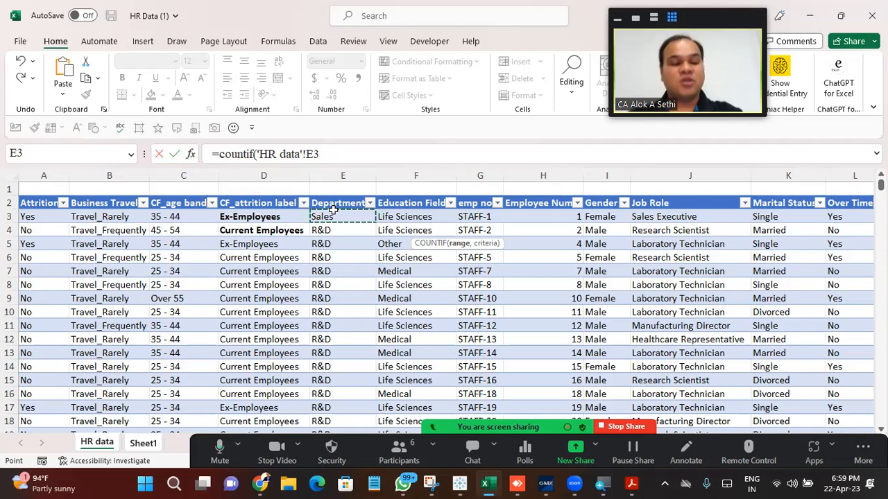
key("ctrl+shift+Down")
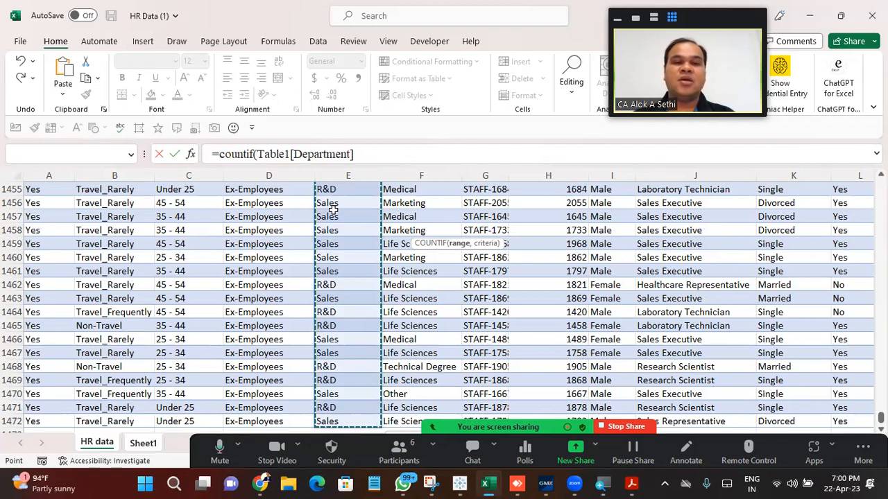
Step: Complete the COUNTIF formula on the Department column of Table1 with the criterion "Sales"
left_click(365, 161)
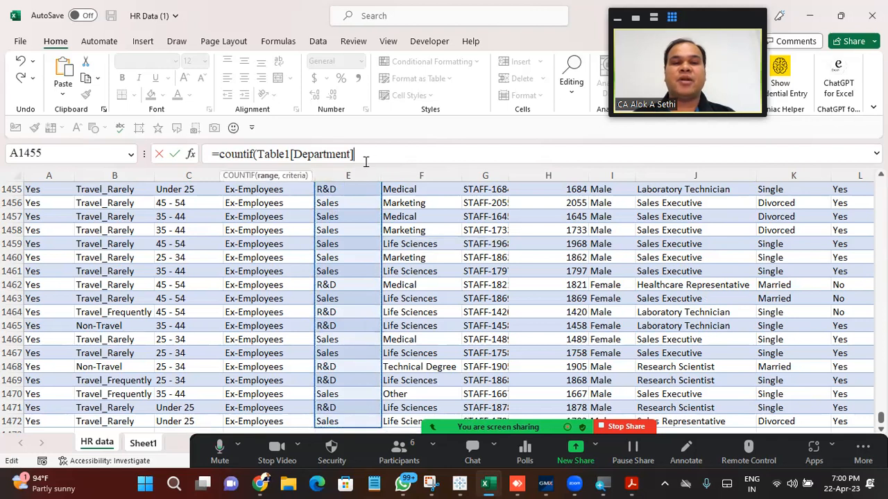
type(",")
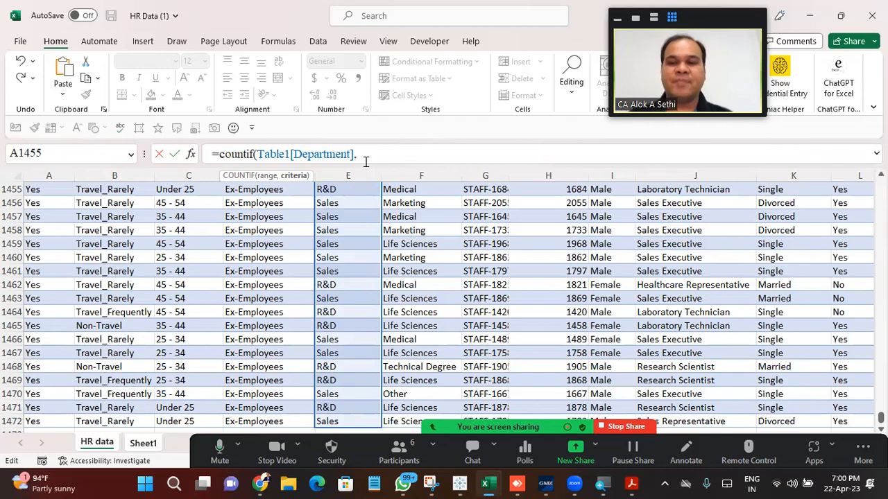
left_click_drag(880, 417, 880, 182)
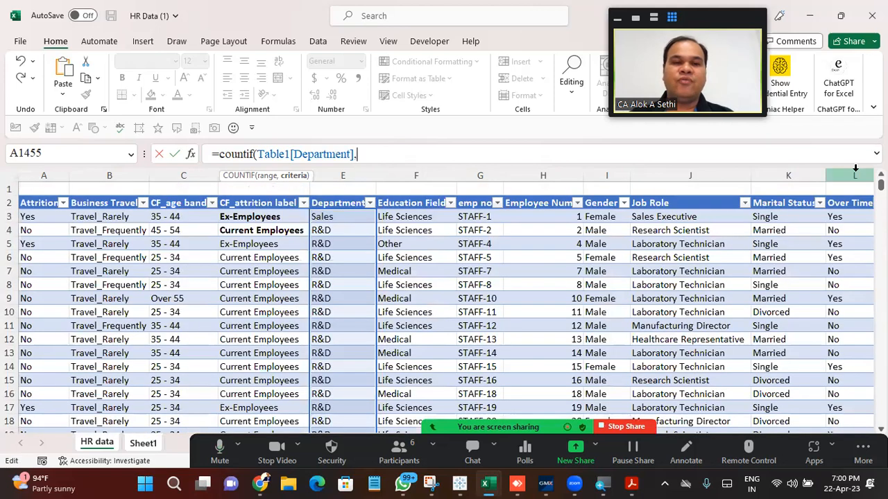
type("\"")
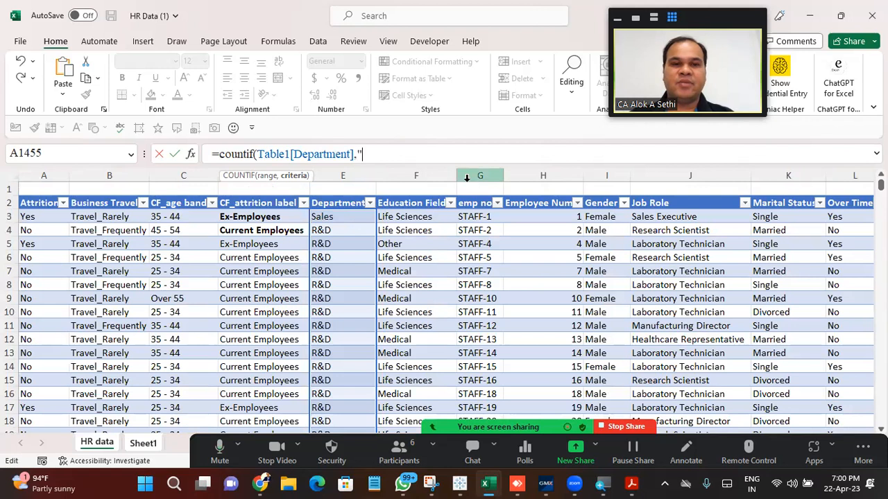
type("Sal")
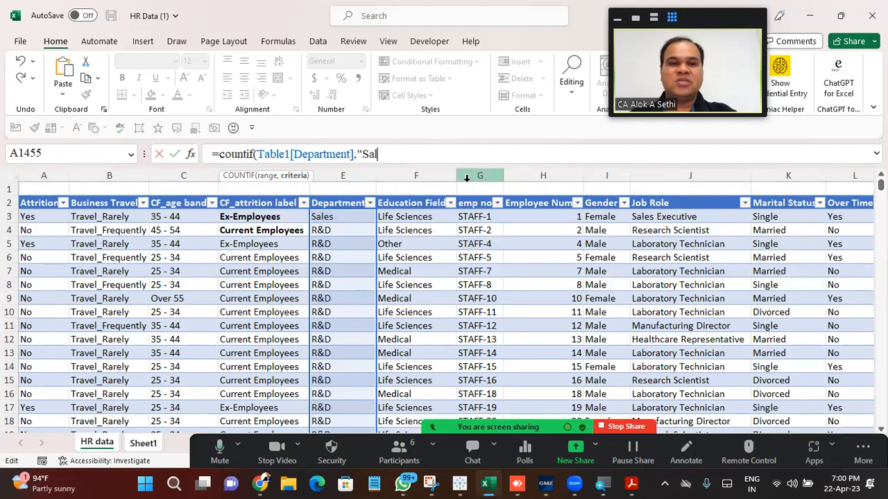
type("es\")")
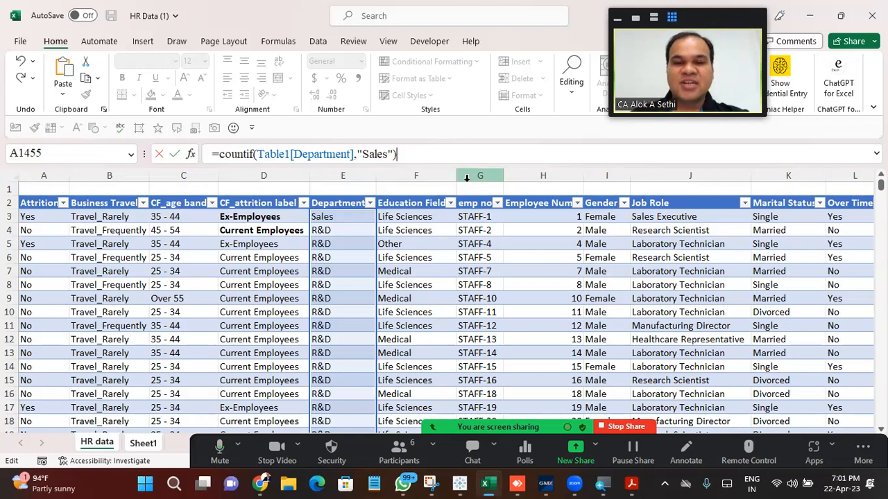
Step: Remove the quotation marks around Sales in the COUNTIF formula and enter it in the Sales Department answer cell
key("Left")
key("BackSpace")
type("/")
key("BackSpace")
key("Left")
key("Left")
key("Left")
key("Left")
key("Left")
key("BackSpace")
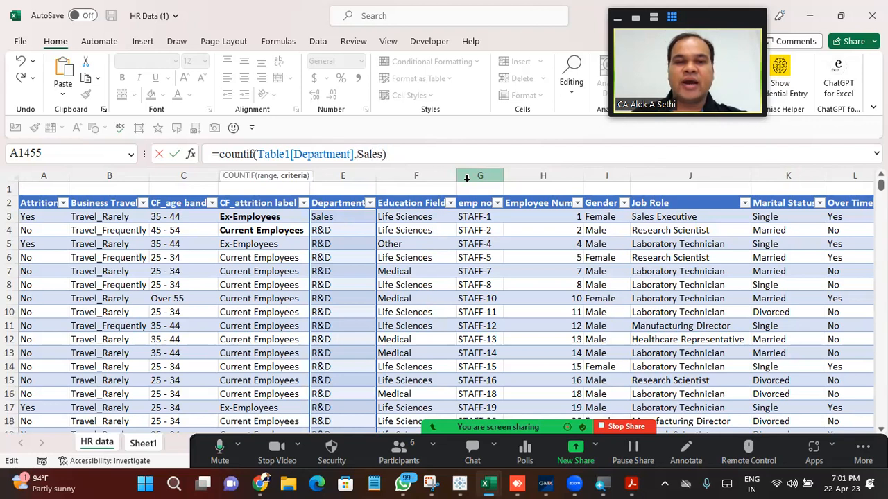
key("Right")
key("Right")
key("Right")
key("Right")
key("Right")
key("Right")
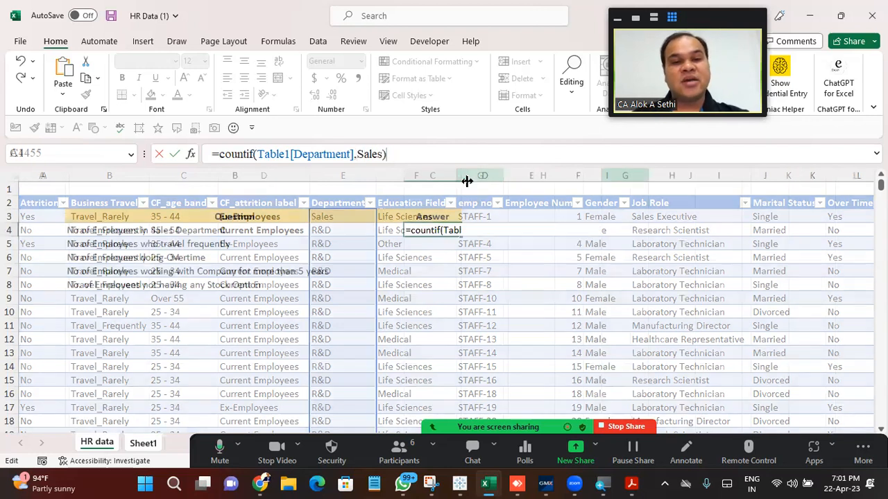
key("Return")
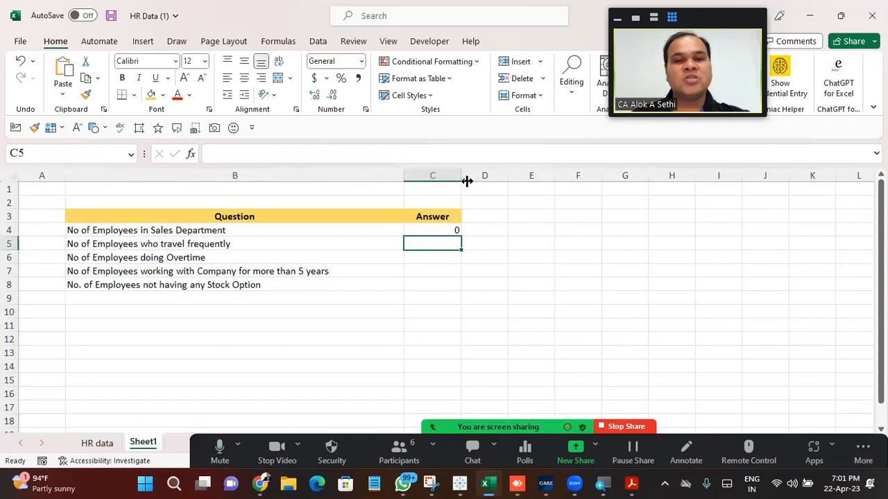
Step: Put quotation marks around Sales in C4's COUNTIF criterion and enter the formula
key("Up")
key("F2")
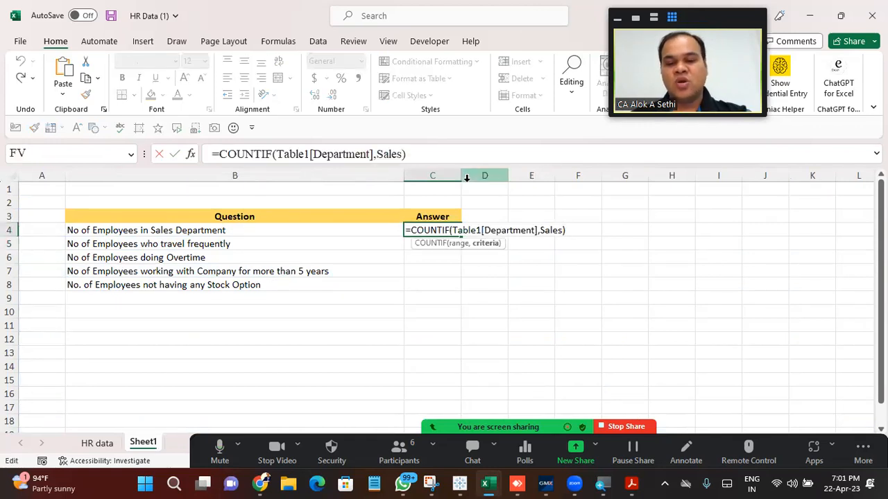
type("\"")
key("Left")
key("Left")
key("Left")
key("Left")
key("Left")
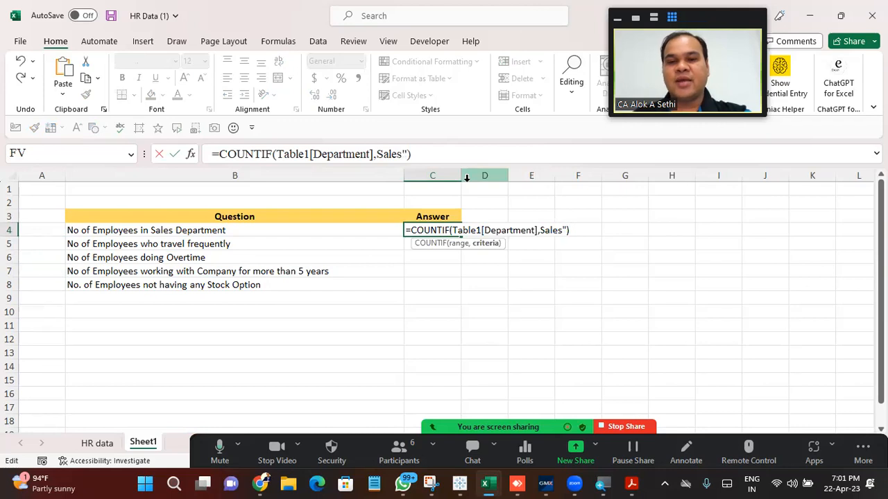
type("\"")
key("Return")
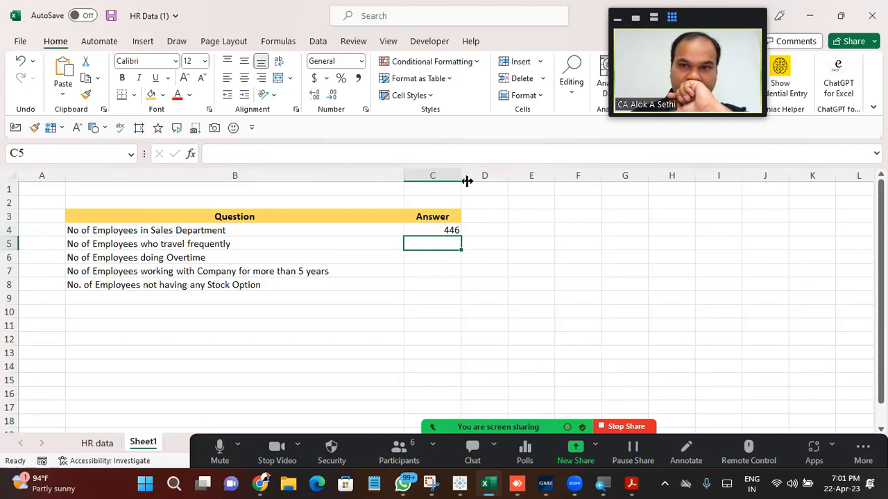
Step: Change the COUNTIF criterion in C4 to "HR" and enter the formula
key("Up")
key("F2")
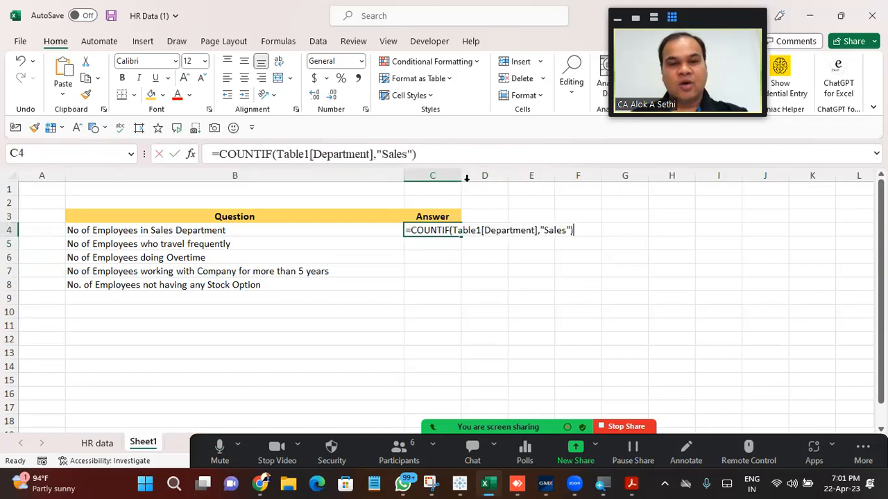
key("Left")
key("Left")
key("BackSpace")
key("BackSpace")
key("BackSpace")
key("BackSpace")
key("BackSpace")
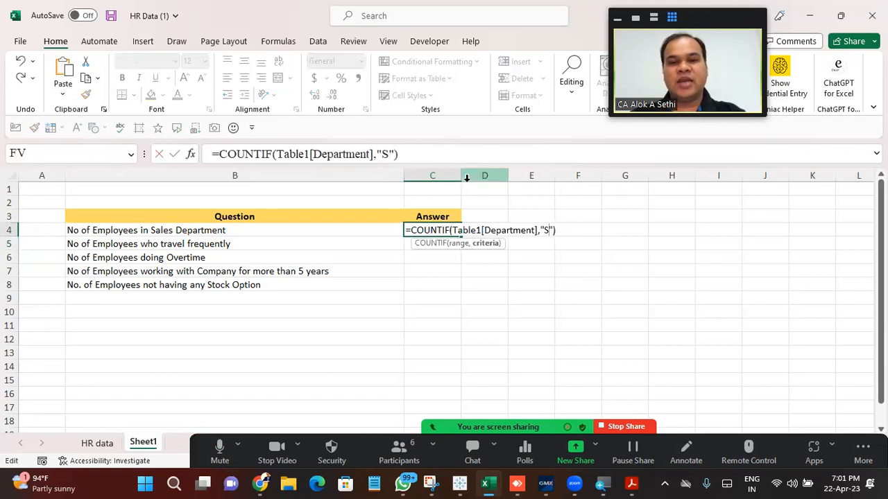
type("HR")
key("Return")
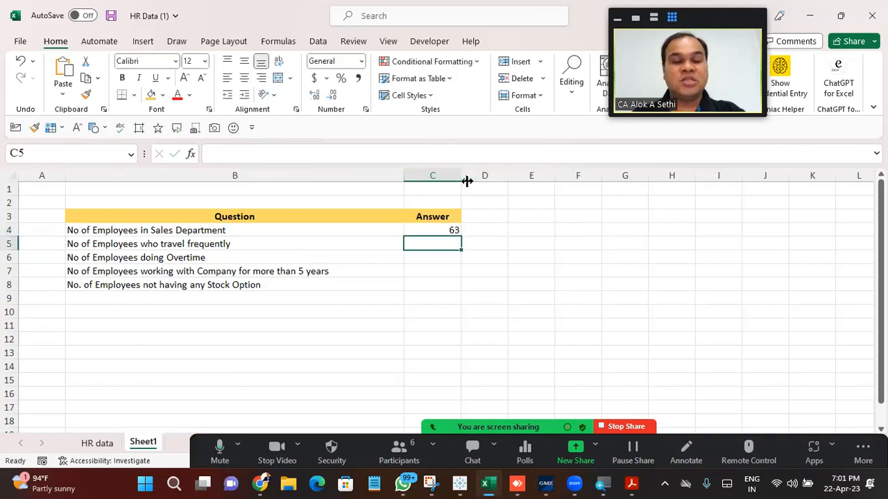
Step: Change the COUNTIF criterion in C4 to "R&D" and enter the formula
key("Up")
key("F2")
key("BackSpace")
key("BackSpace")
type("R&D")
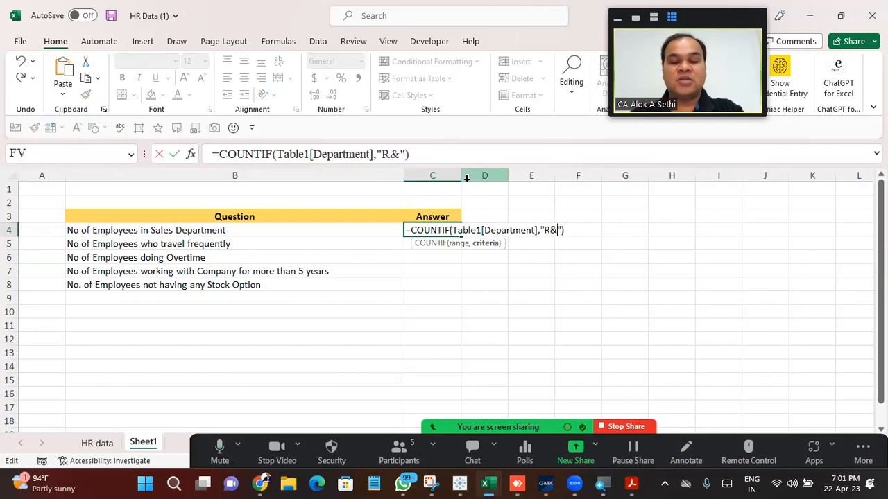
key("Return")
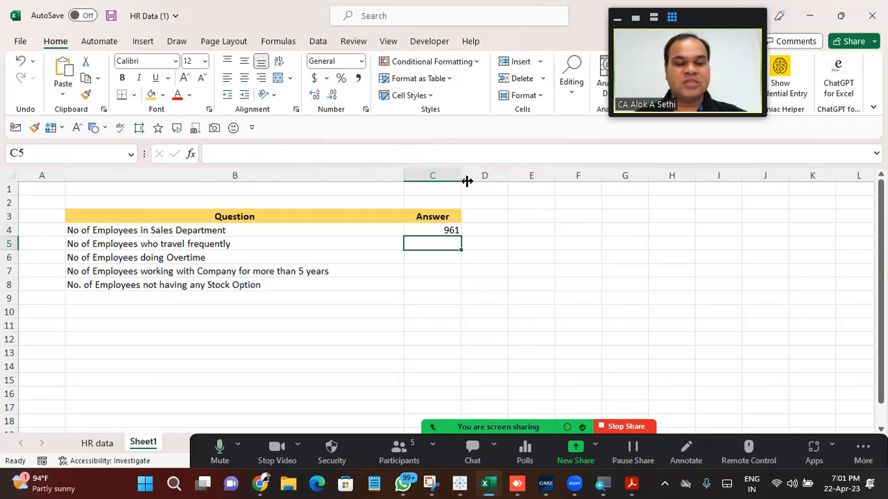
Step: Replace the formula in C4 by starting a new one with =countif(
key("Up")
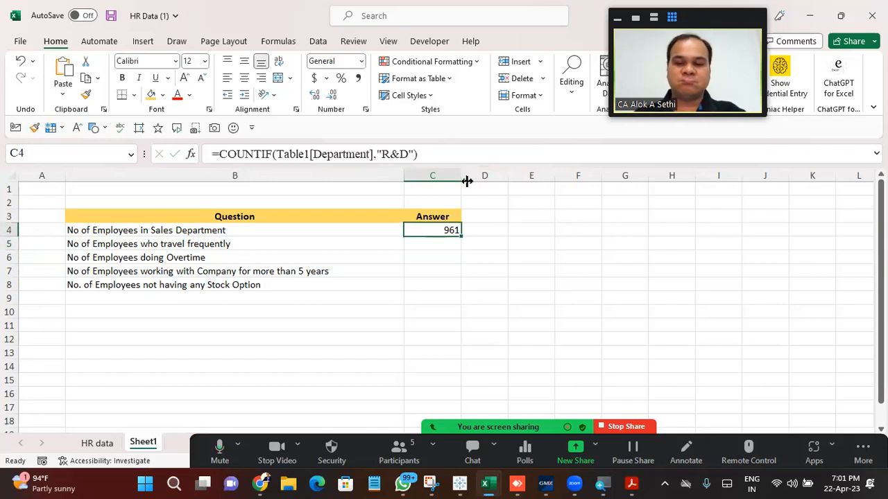
type("=")
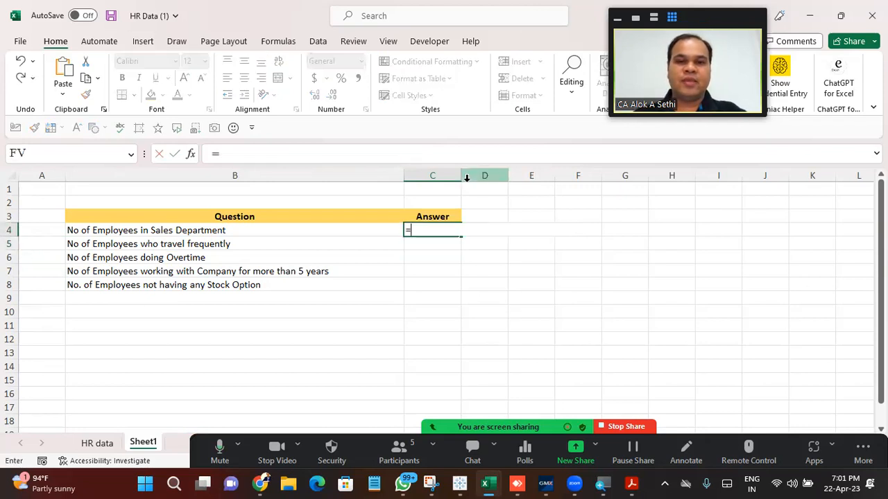
type("countif*(")
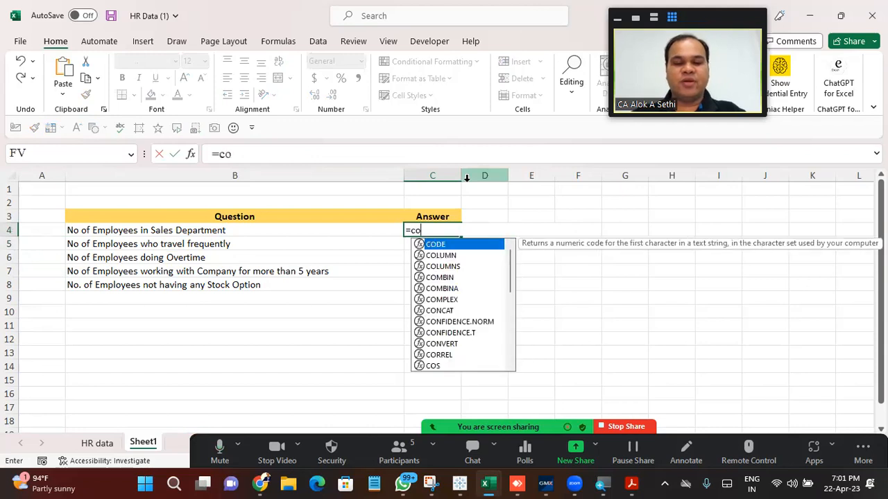
key("BackSpace")
key("BackSpace")
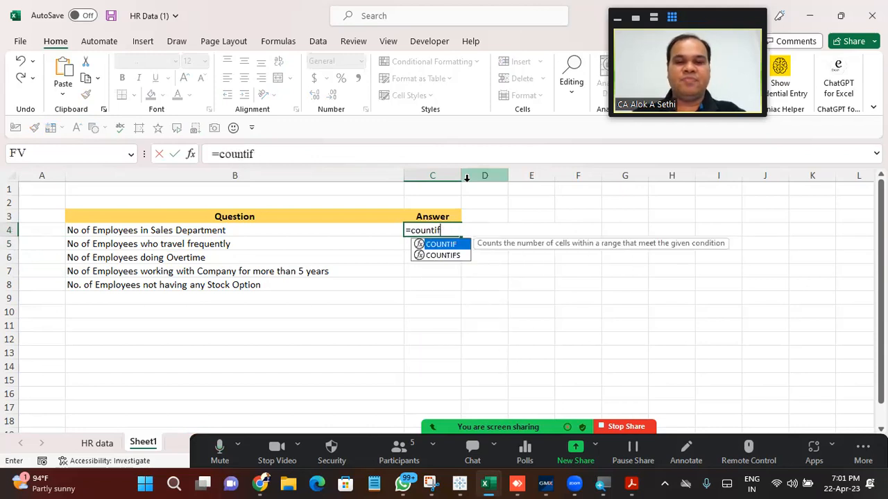
type("(")
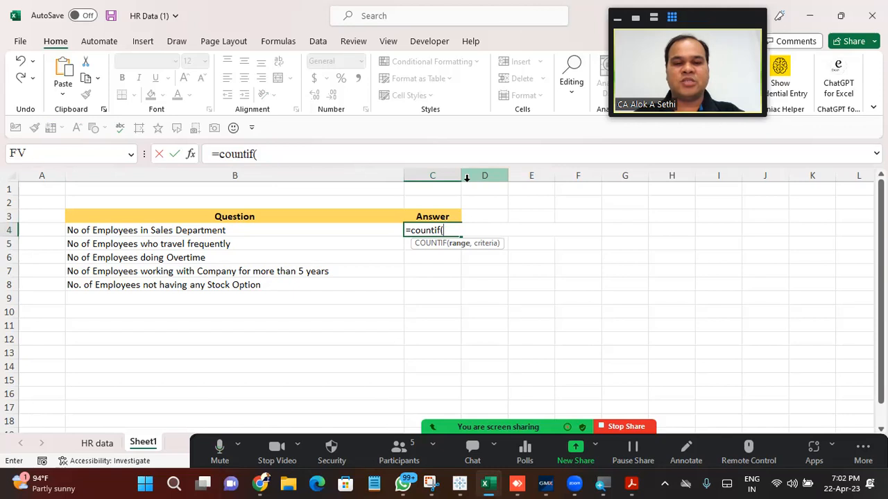
type("[depat")
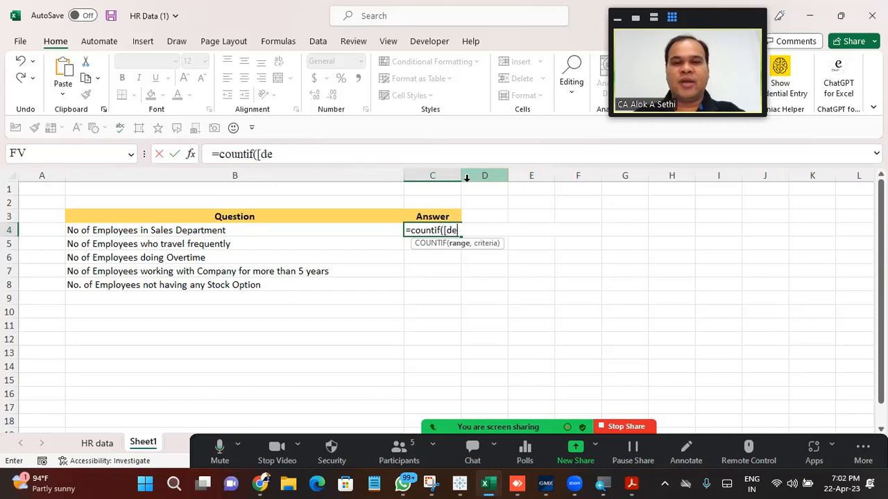
key("BackSpace")
key("BackSpace")
type("art")
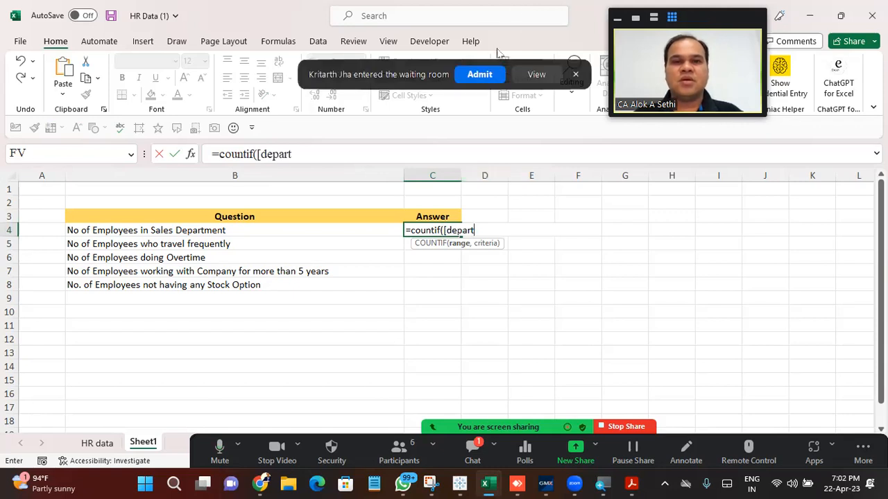
key("BackSpace")
key("BackSpace")
key("BackSpace")
key("BackSpace")
key("BackSpace")
type("Depart")
key("BackSpace")
key("BackSpace")
key("BackSpace")
key("BackSpace")
key("BackSpace")
key("BackSpace")
key("BackSpace")
Step: Write Table1(Department) as the range argument of the COUNTIF formula in C4
type("Tables")
key("BackSpace")
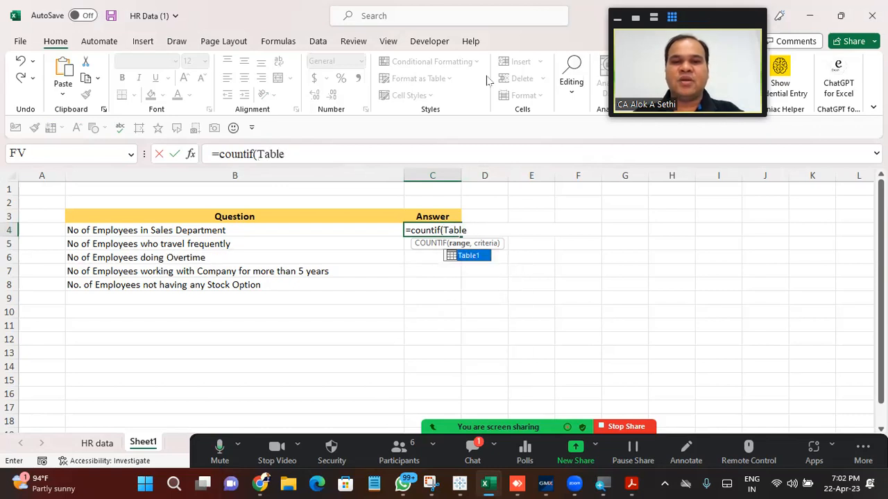
key("Tab")
type("(")
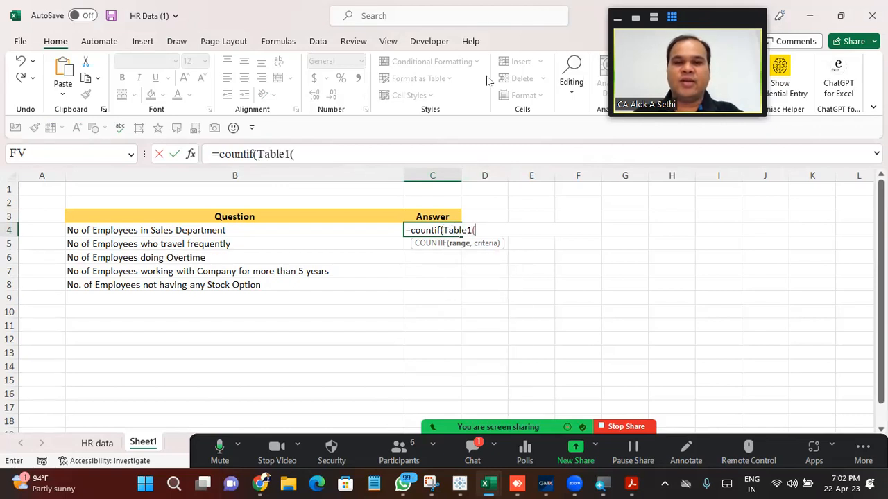
type("Dep")
key("BackSpace")
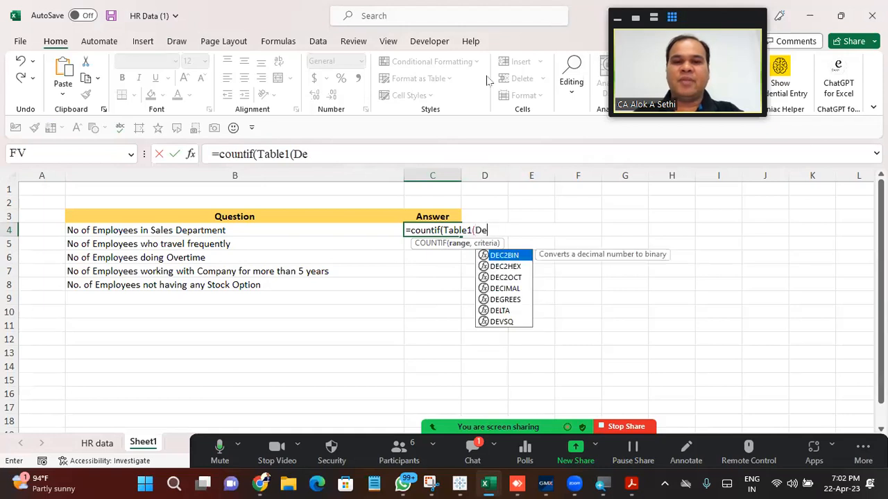
type("partmer")
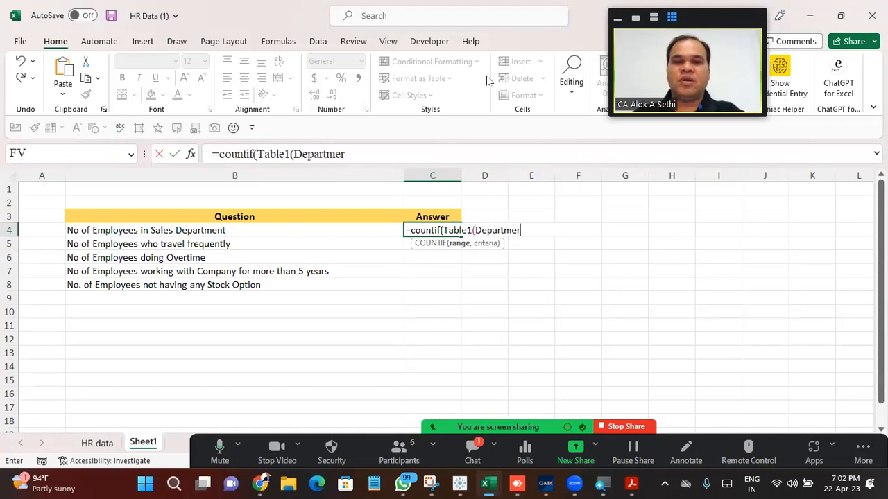
key("BackSpace")
type("nt_")
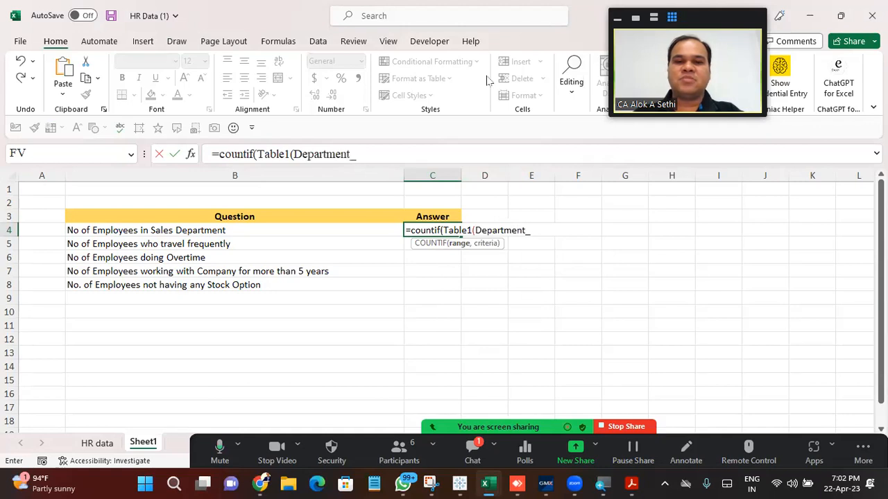
key("BackSpace")
type(")")
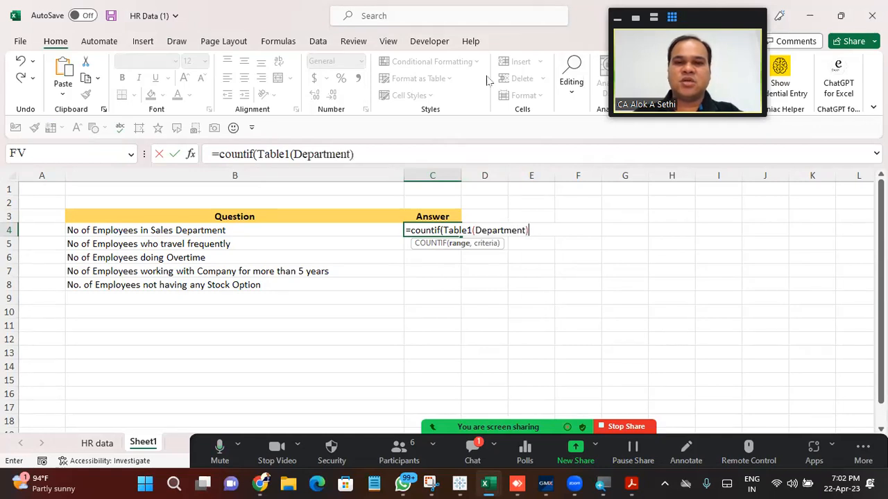
Step: Add "Sales" as the criterion of the COUNTIF formula, close it and enter it in C4
type(",\"")
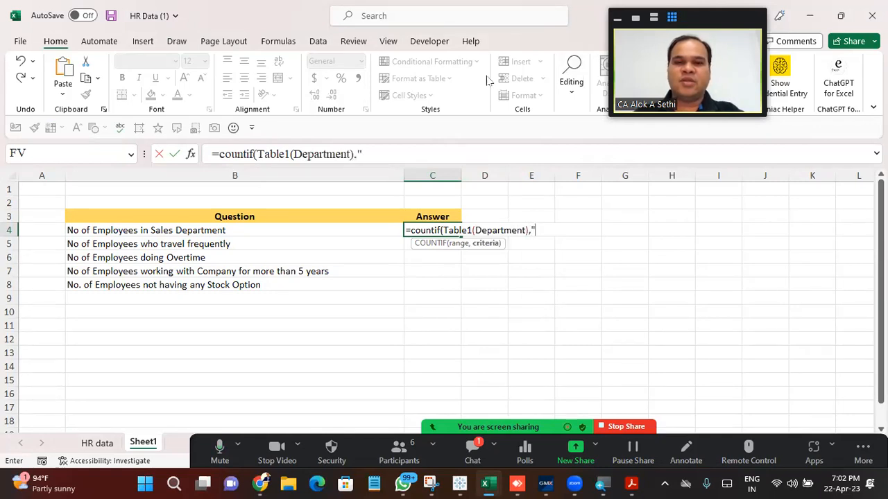
type("s")
type("les")
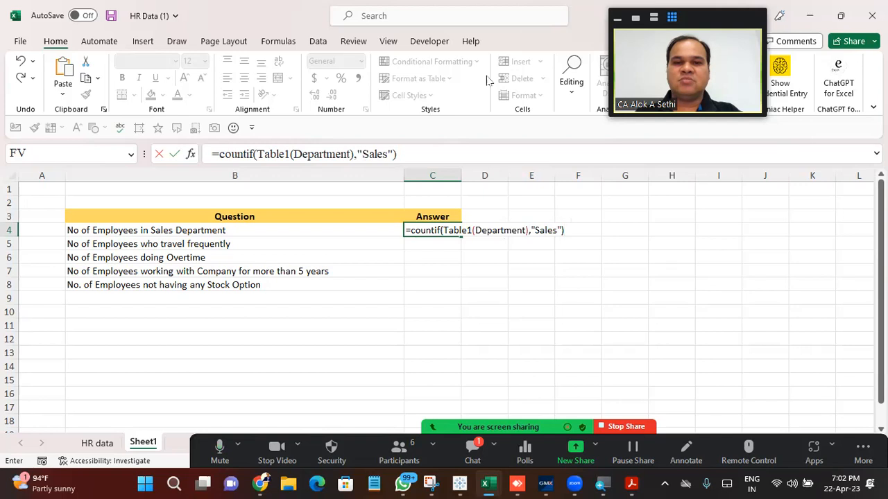
key("Return")
Step: Reopen the COUNTIF formula in C4 for editing and insert an opening square bracket directly after Table1
key("Up")
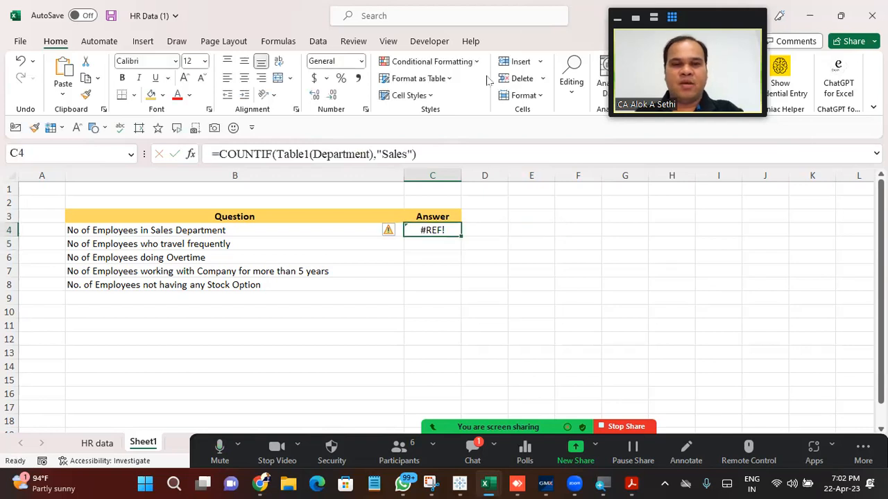
key("F2")
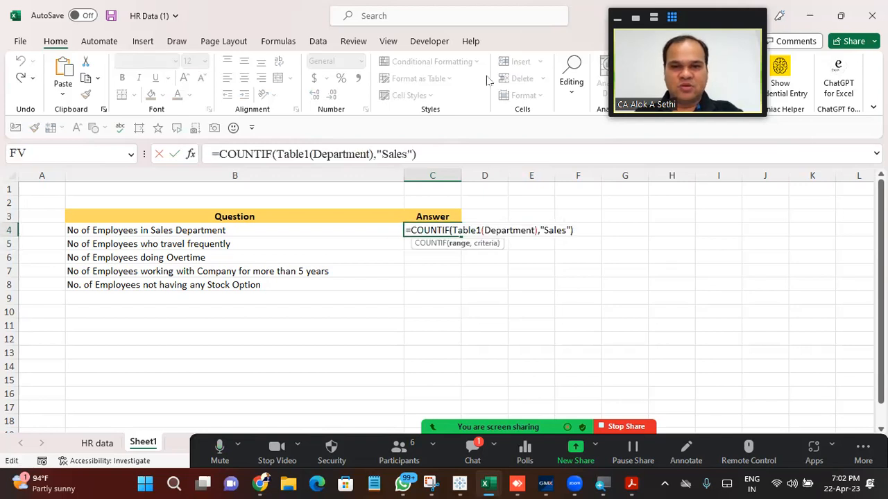
type("[")
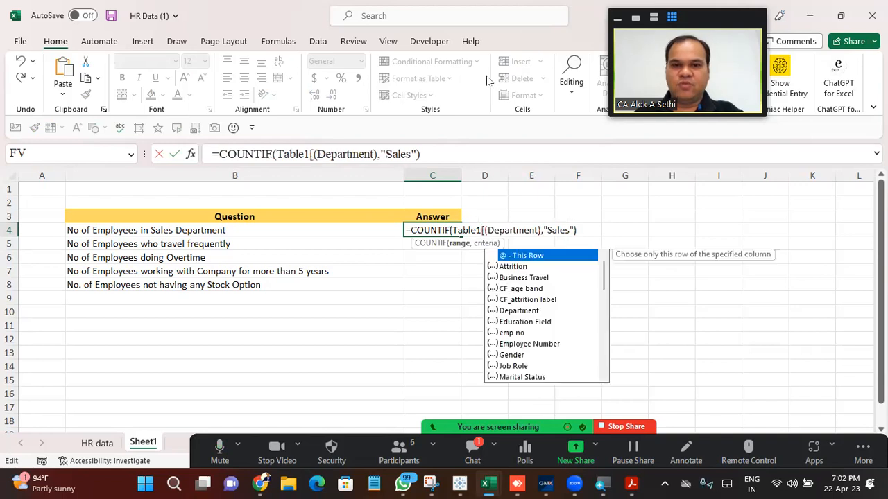
key("BackSpace")
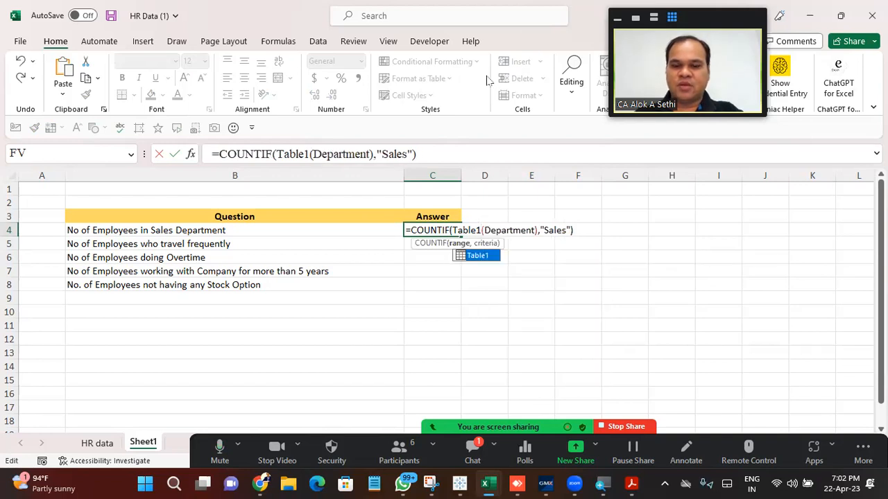
type("[")
key("Down")
key("Down")
key("Down")
key("Down")
key("Down")
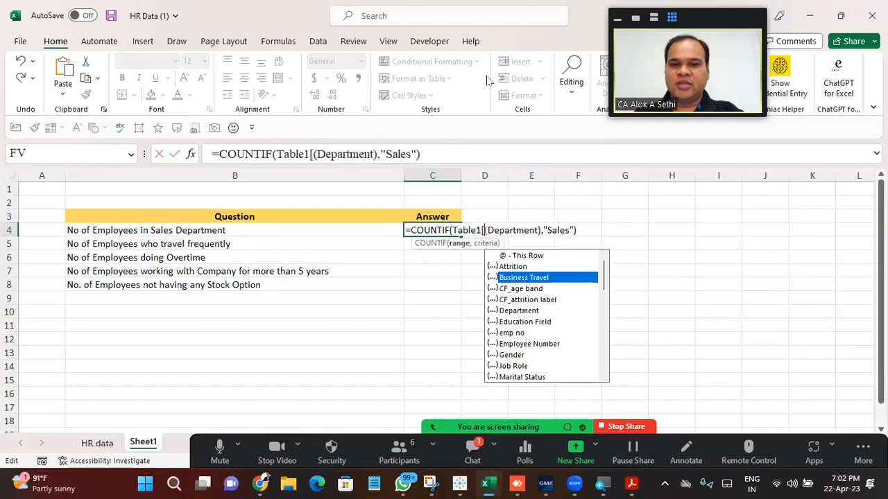
key("Return")
key("Return")
key("Right")
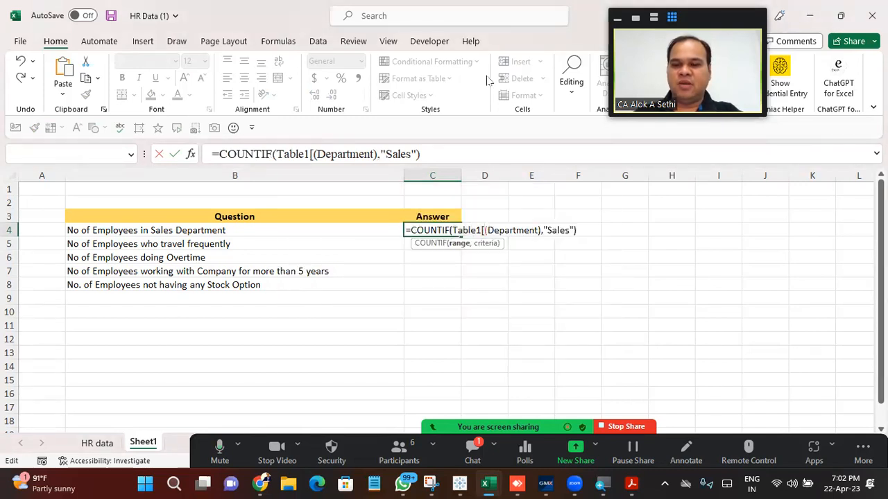
Step: Remove the parenthesised (Department) text from the range argument of the COUNTIF formula in C4
key("Delete")
key("Delete")
key("Delete")
key("Delete")
key("Delete")
key("Delete")
key("Delete")
key("Delete")
key("Delete")
key("Delete")
key("Delete")
key("Delete")
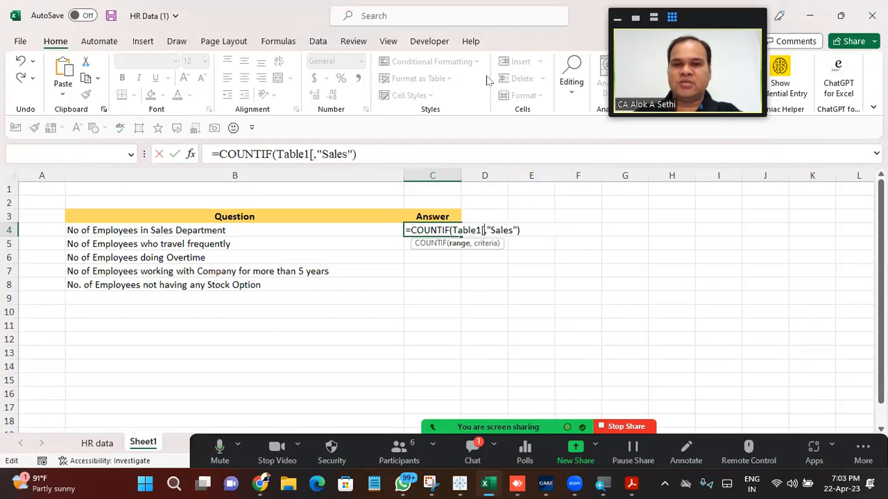
Step: Complete the range argument in C4 as the structured reference Table1[Department] and enter the formula
type("]")
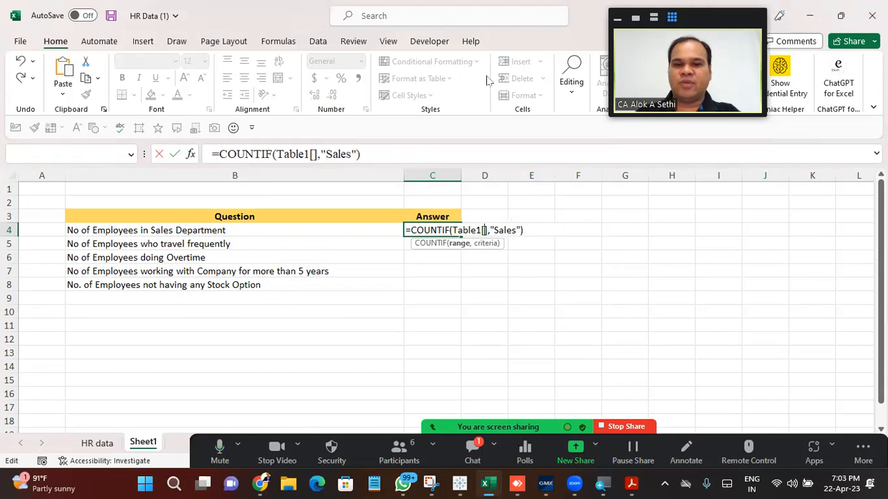
type("de")
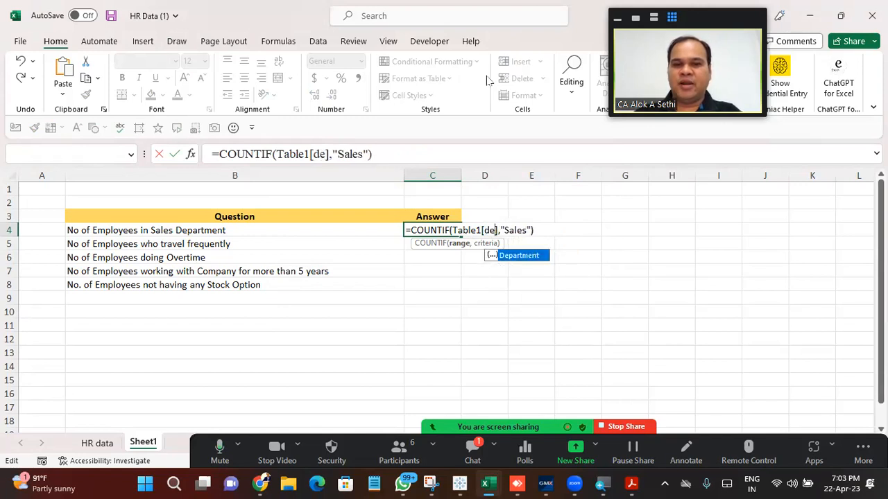
key("Tab")
key("Right")
key("Right")
key("Right")
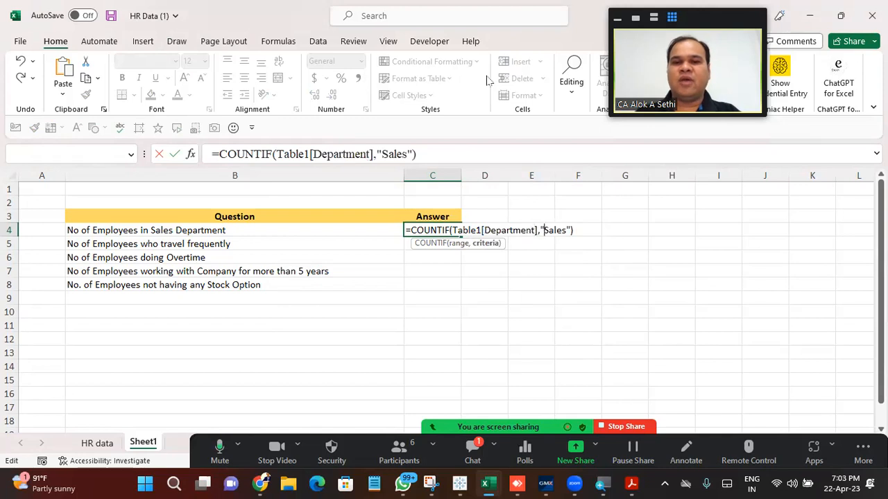
key("Return")
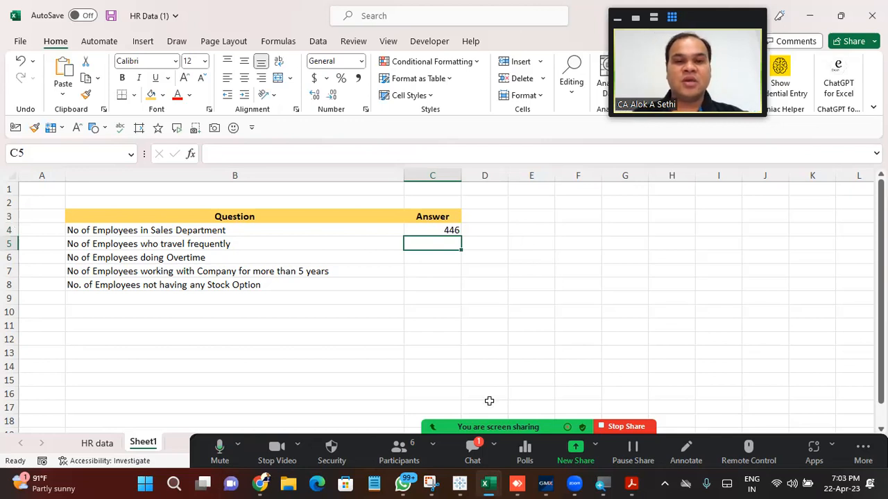
Step: Check the meeting chat for new messages and close it
left_click(473, 452)
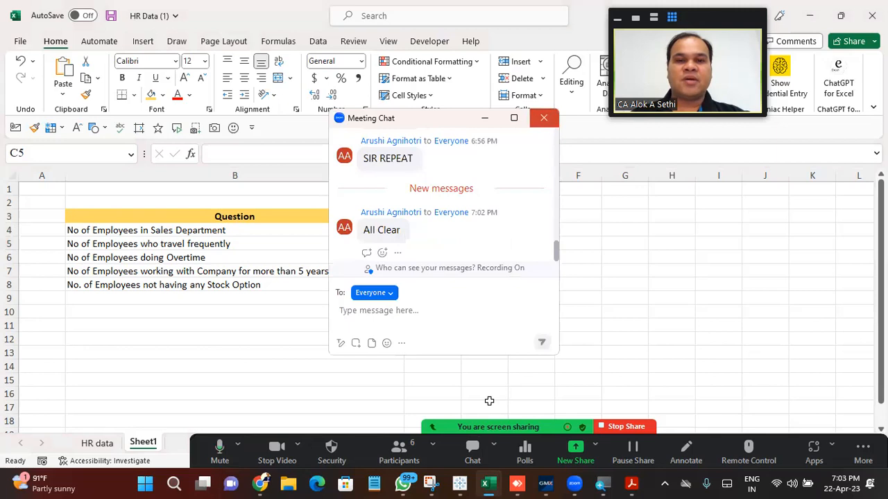
left_click(544, 118)
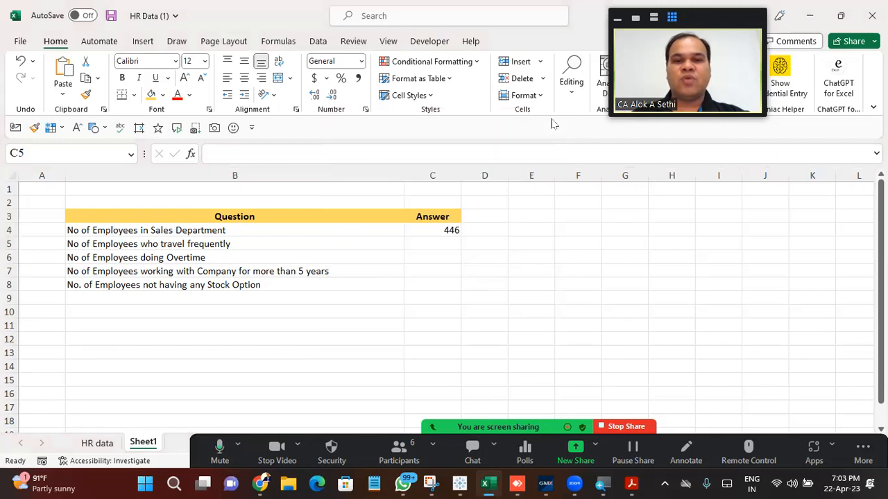
Step: Look up the travel column's header and the wording of its frequent-travel entry in the HR data sheet, and return to C5 in Sheet1
left_click(441, 242)
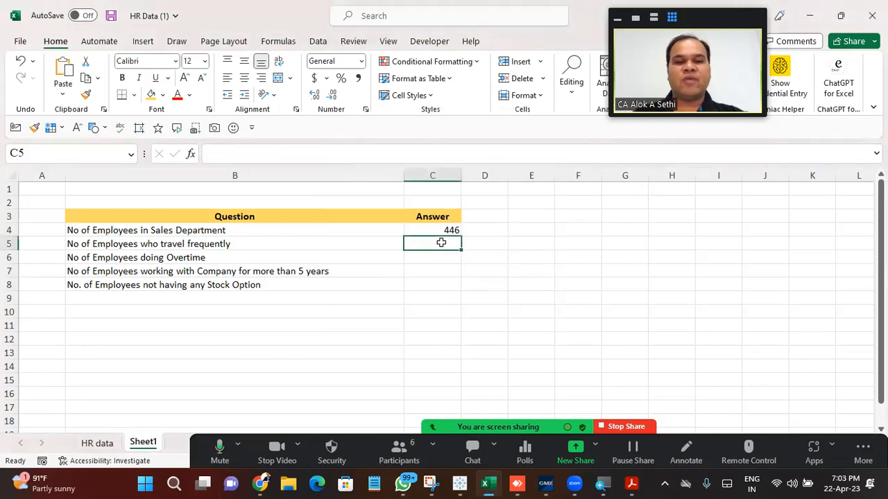
left_click(97, 444)
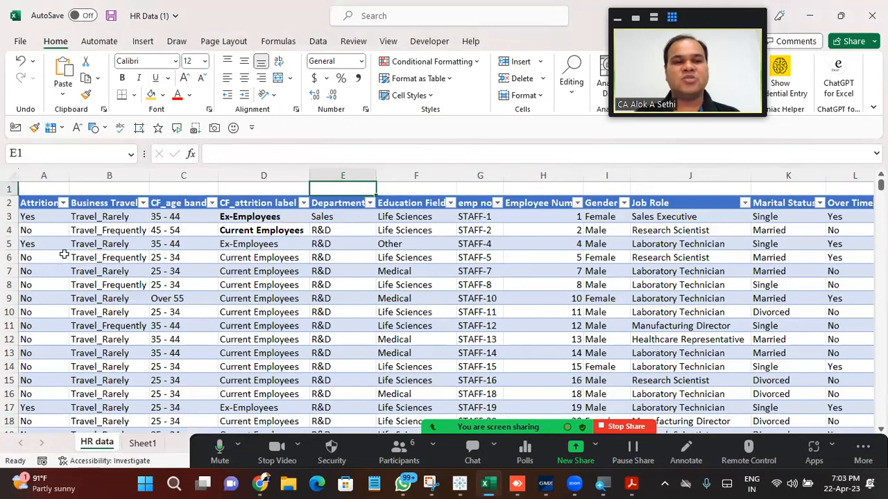
scroll(89, 231, "down", 1)
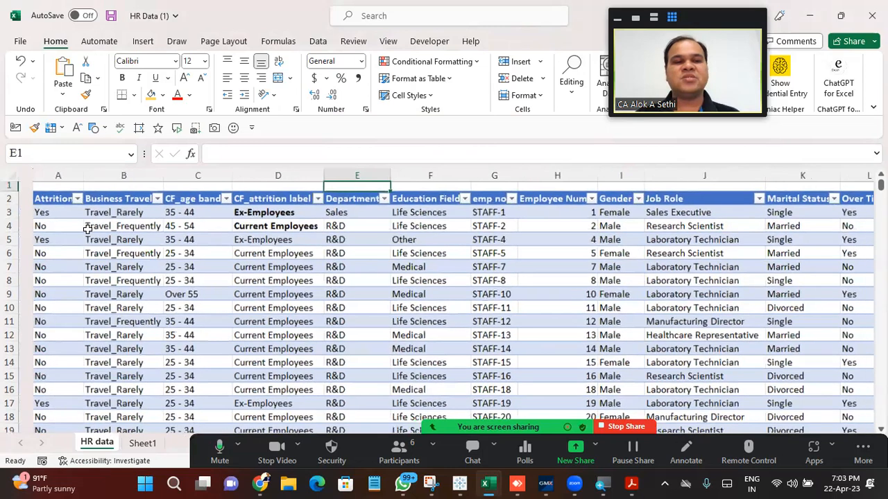
left_click(103, 197)
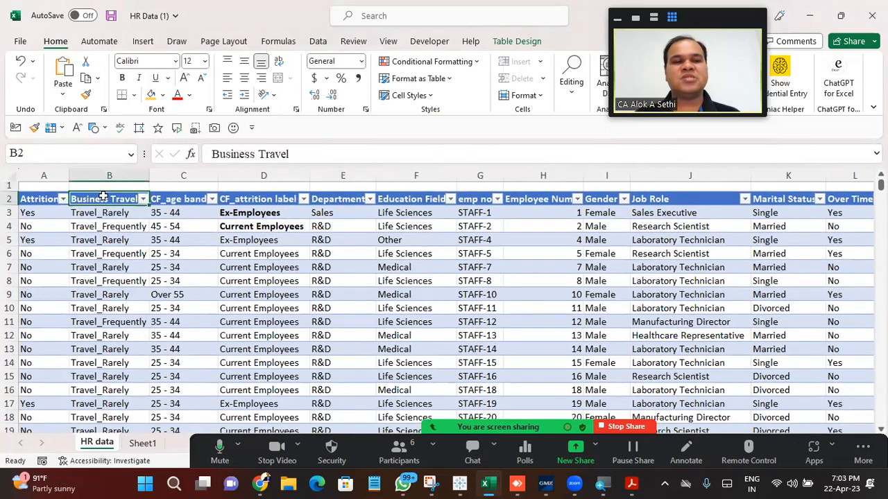
left_click(149, 443)
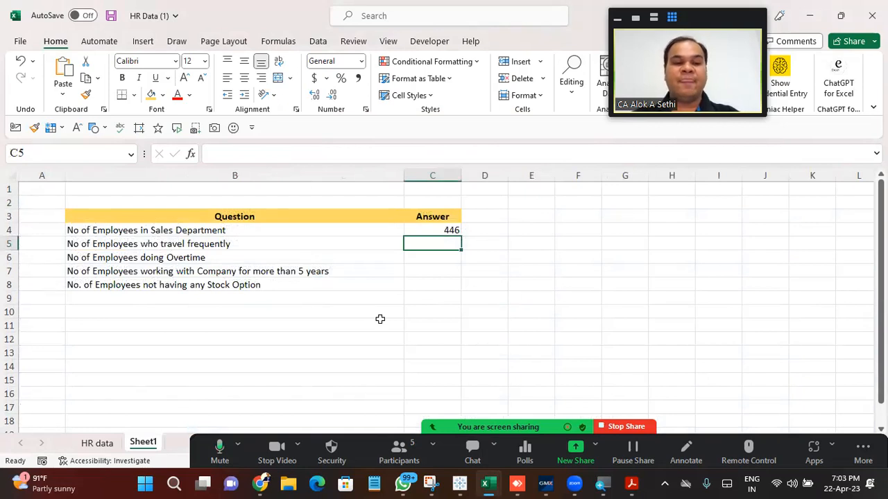
left_click(92, 443)
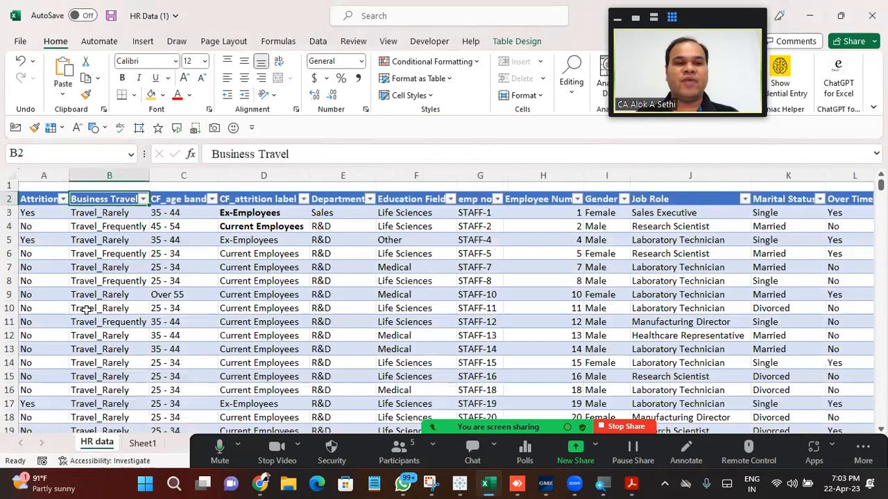
left_click(104, 229)
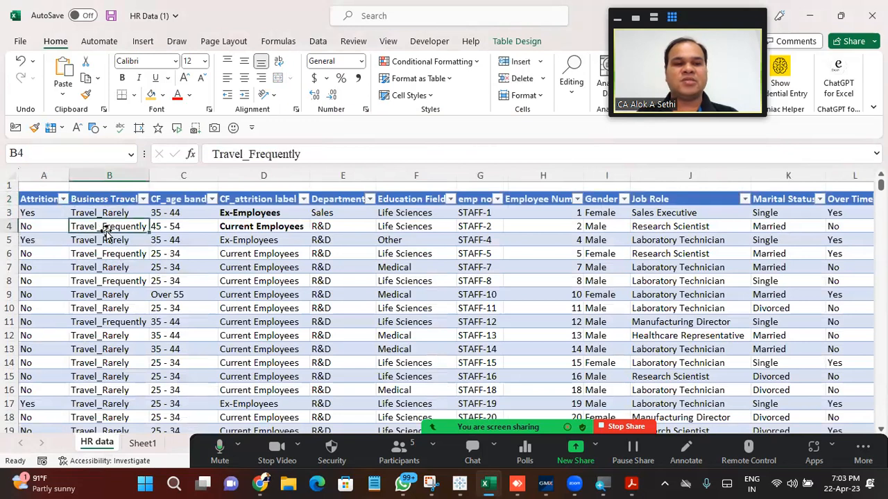
left_click(143, 444)
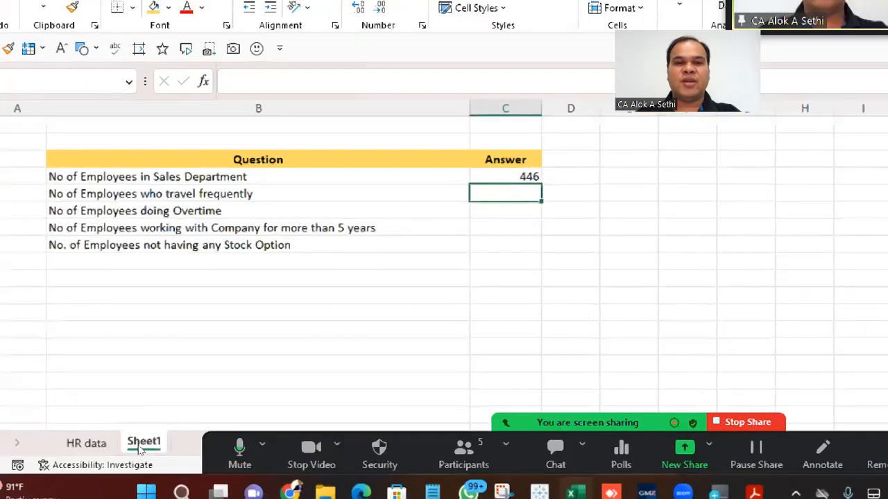
Step: Start a COUNTIF formula in C5 with Table1 as the beginning of its range argument
type("=")
type("countif(")
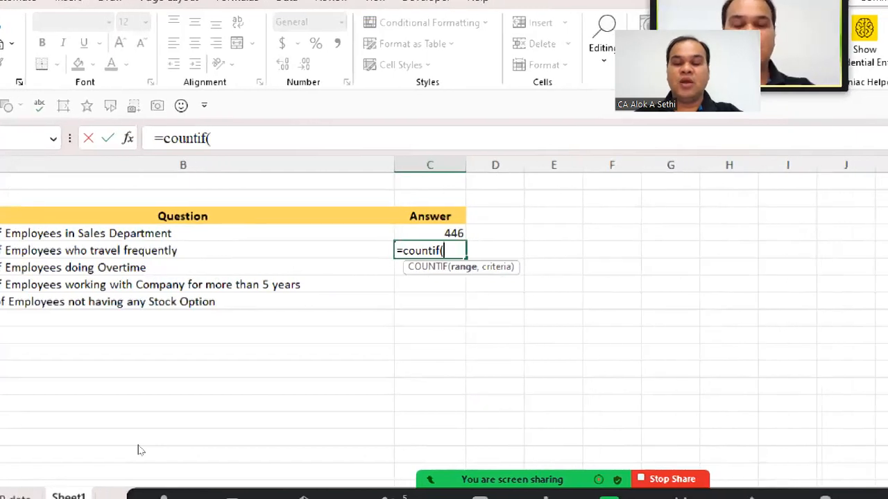
type("tale")
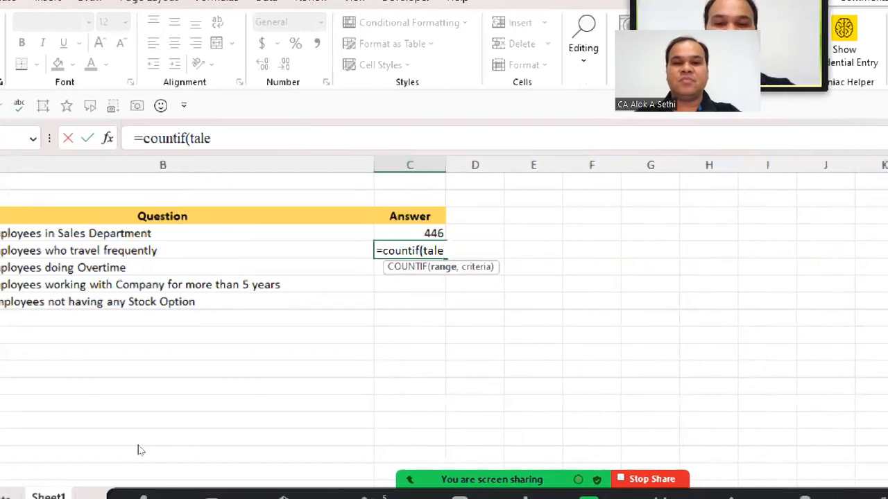
key("BackSpace")
key("BackSpace")
type("ble")
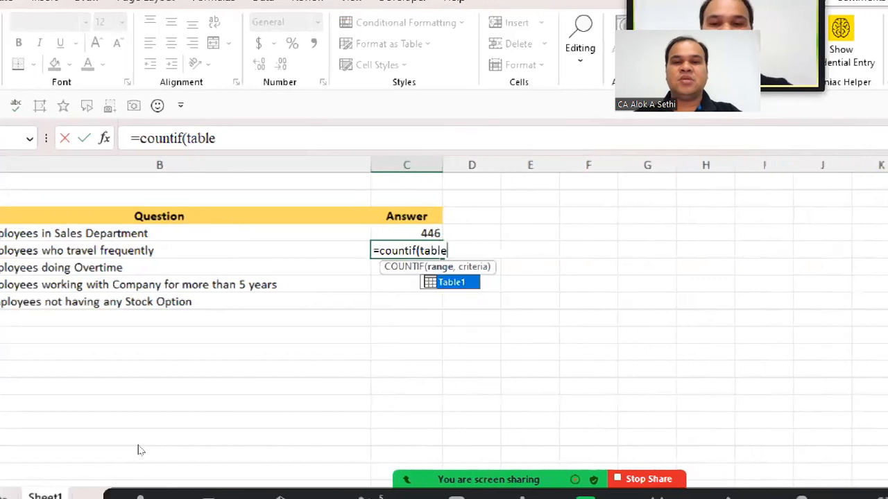
key("Tab")
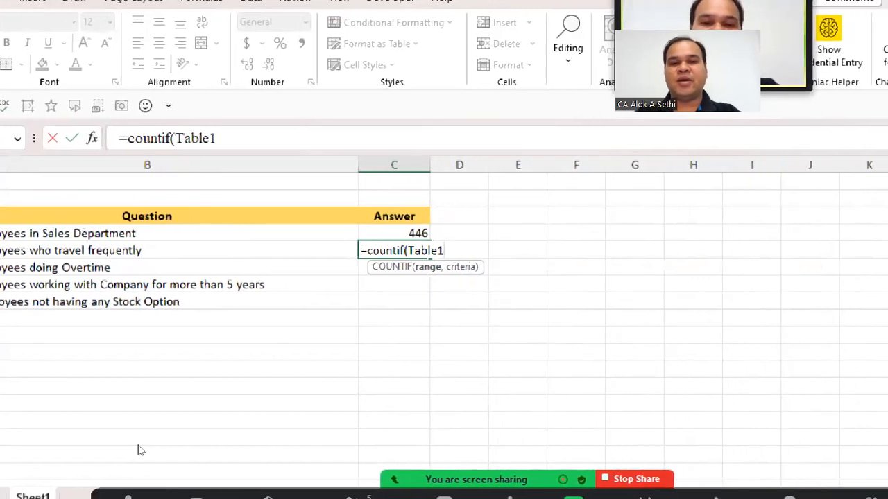
Step: Complete the range argument in C5 as Table1[Business Travel]
type("[")
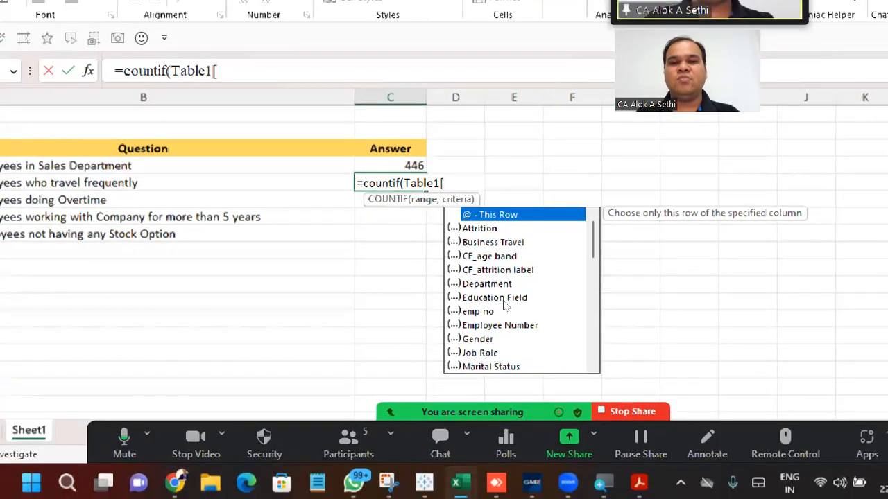
key("Down")
key("Down")
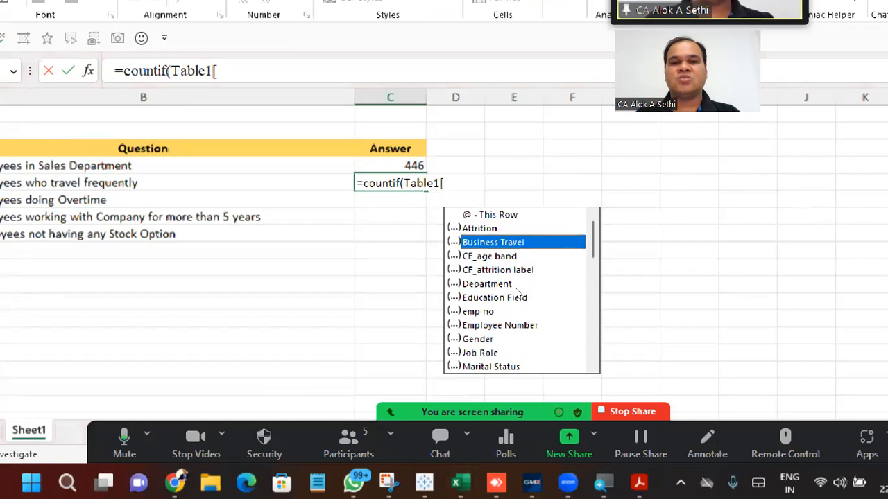
key("Tab")
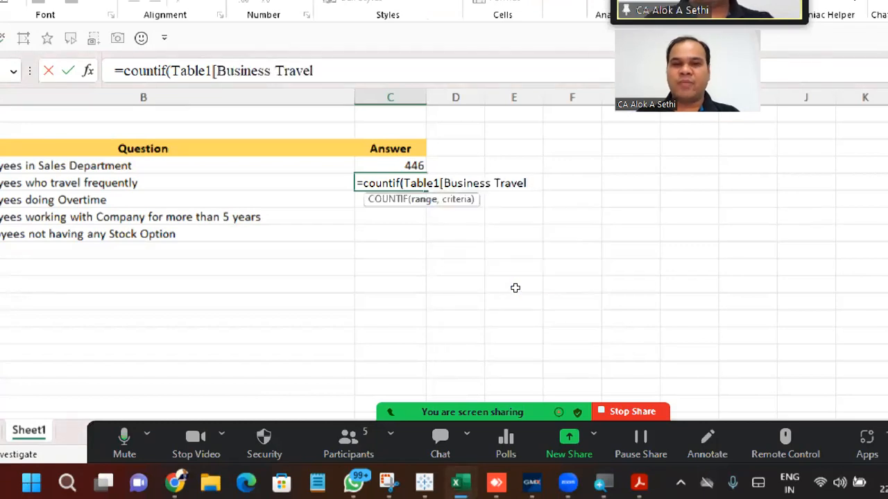
type("]")
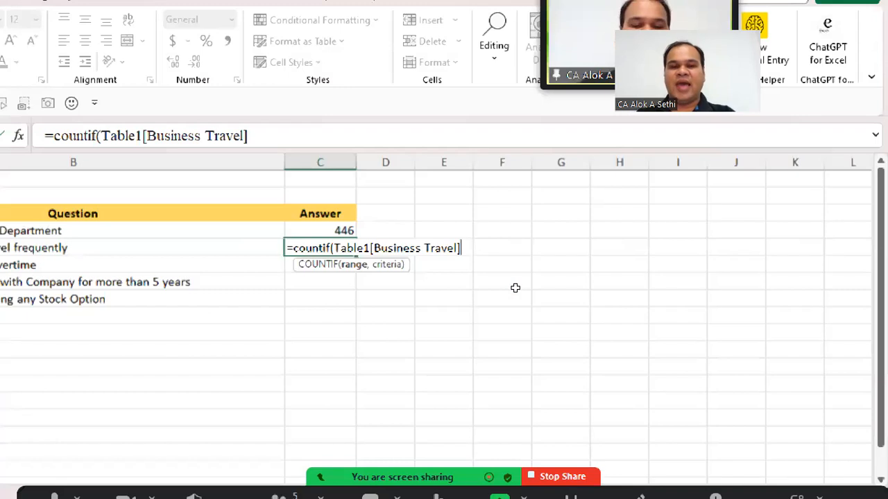
Step: Add "Travel_Frequently" as the criterion of the COUNTIF formula, close it and enter it in C5
type(",\"Travel_")
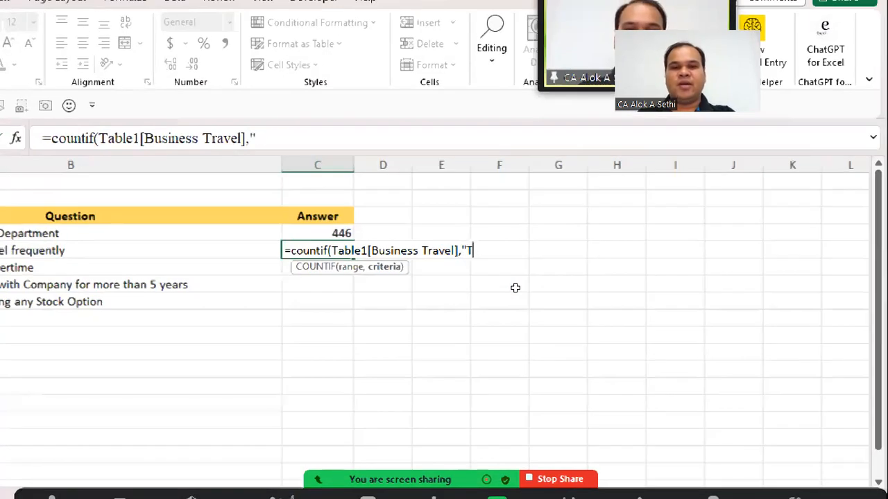
type("F")
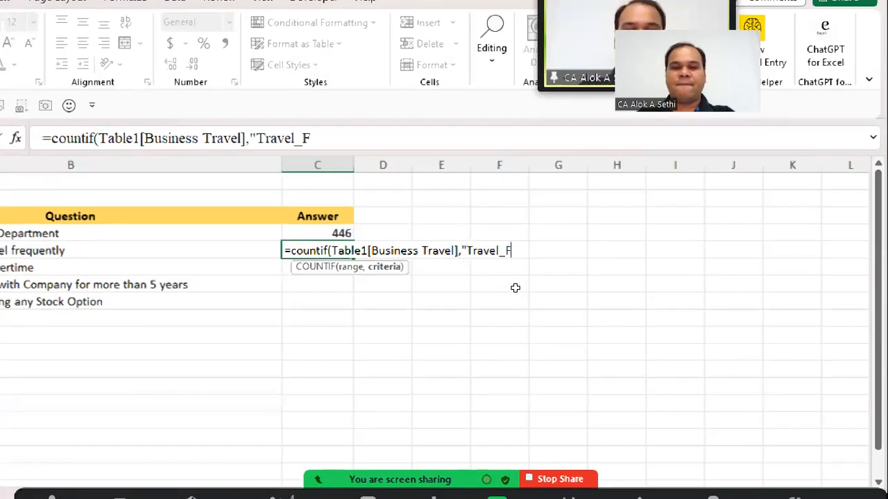
type("requently\")")
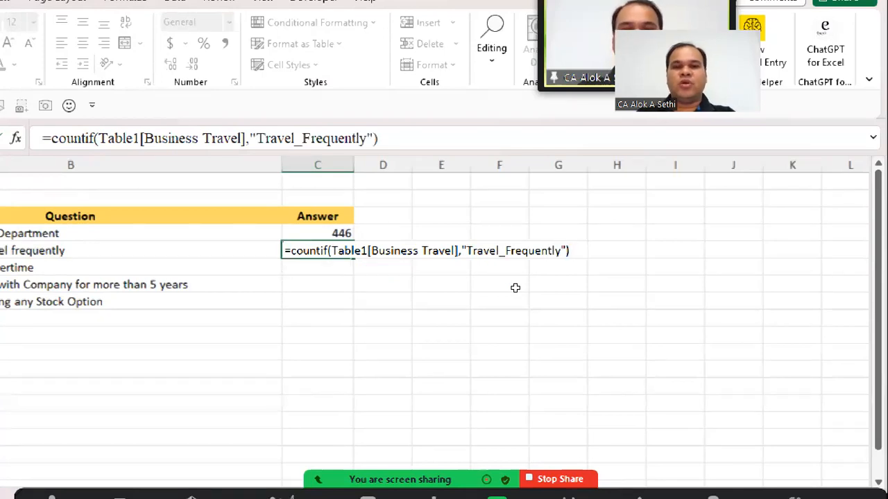
key("Return")
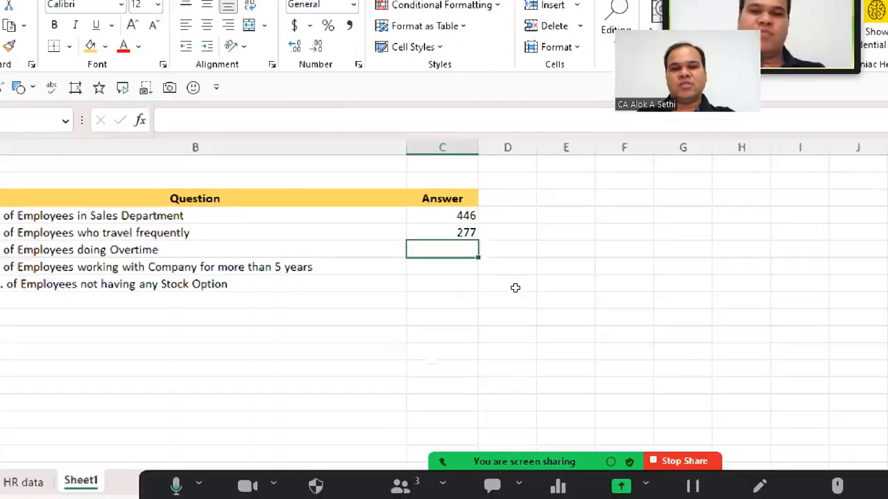
key("Left")
key("Left")
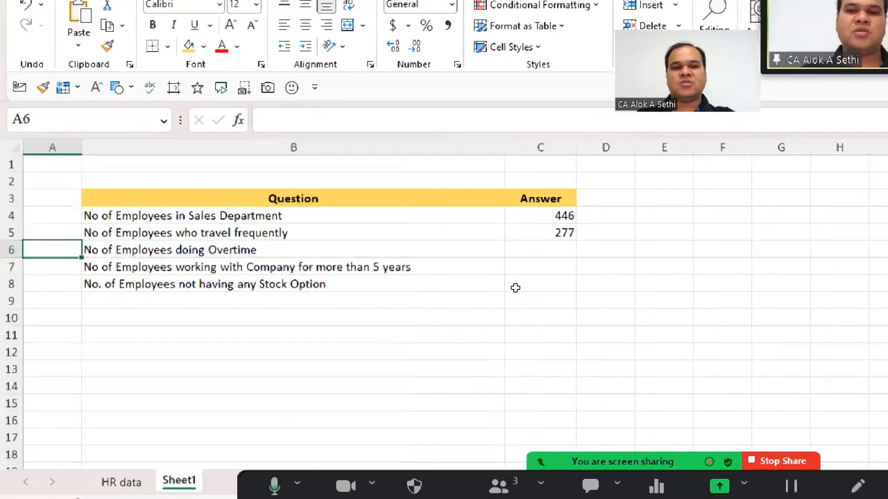
key("Right")
key("Right")
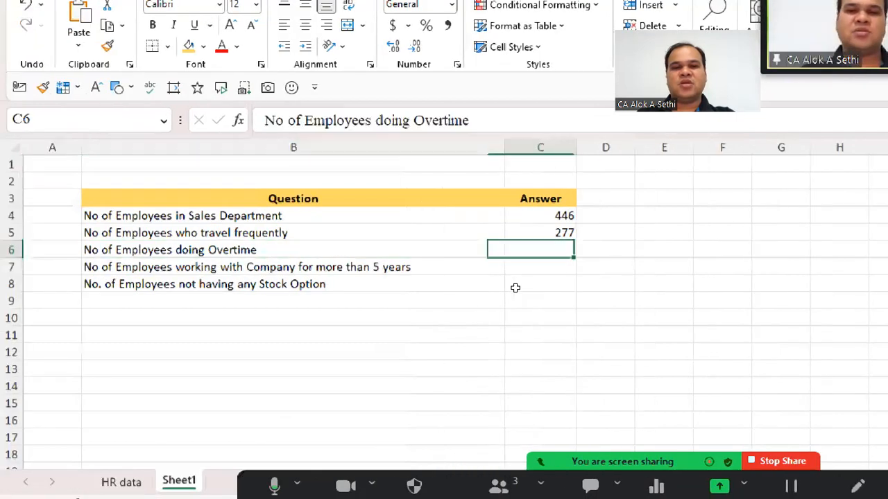
Step: Look up the overtime column's header and entries in the HR data sheet, and return to C6 in Sheet1
key("Left")
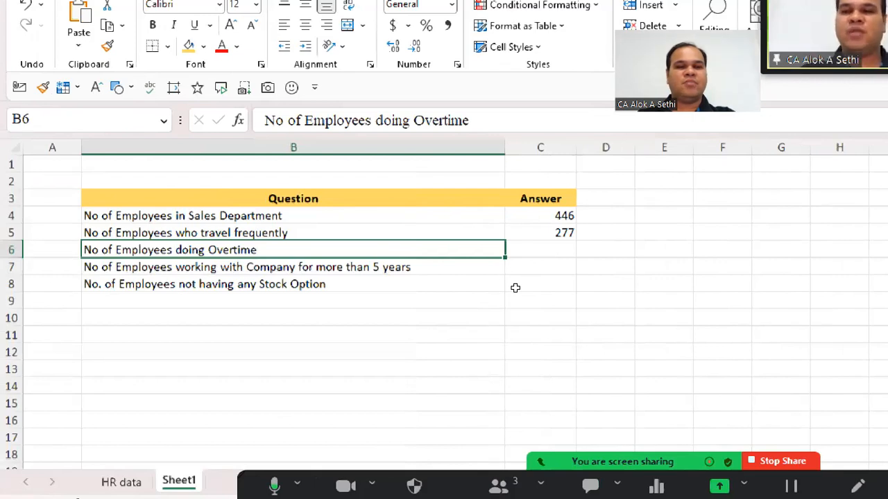
key("Right")
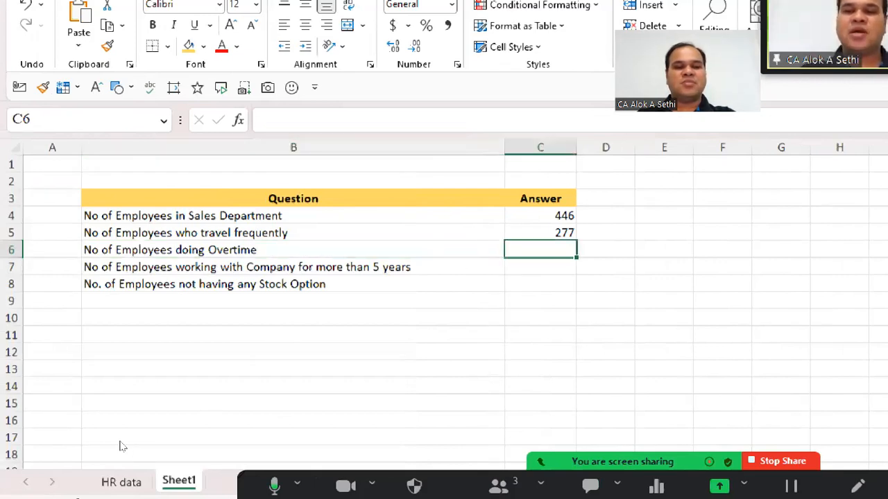
key("ctrl+Page_Up")
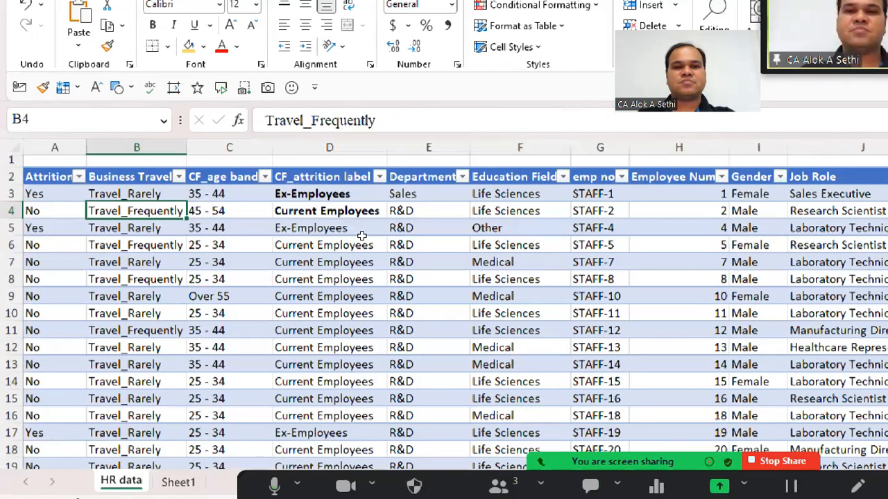
key("Right")
key("Right")
key("Right")
key("Right")
key("Right")
key("Right")
key("Right")
key("Right")
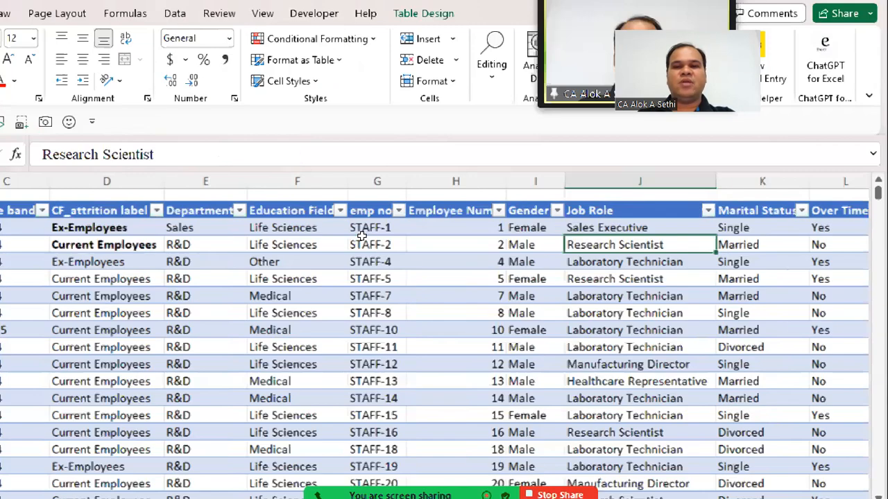
key("Right")
key("Right")
key("Right")
key("Left")
key("Up")
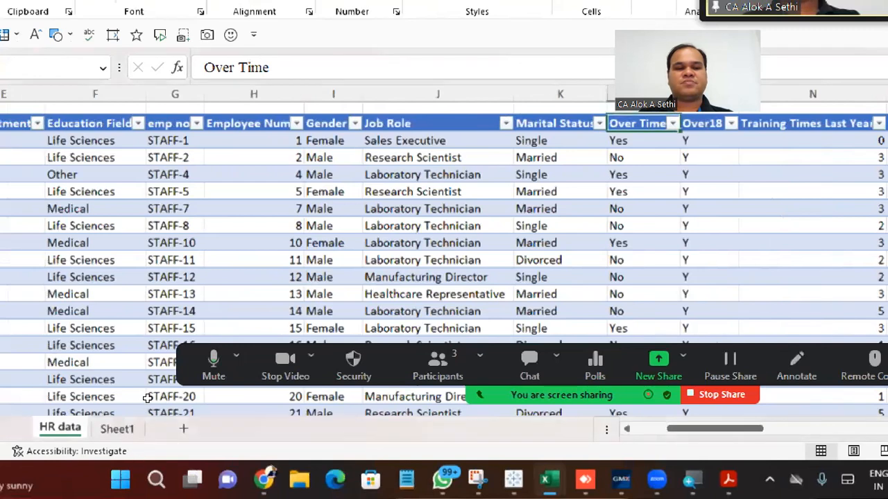
left_click(117, 428)
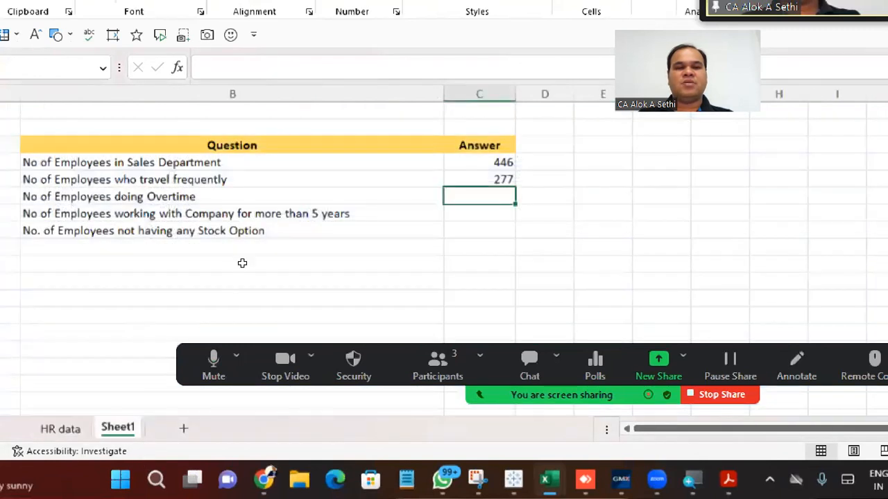
Step: Start a COUNTIF formula in C6 with Table1 as the beginning of its range argument
type("=cou")
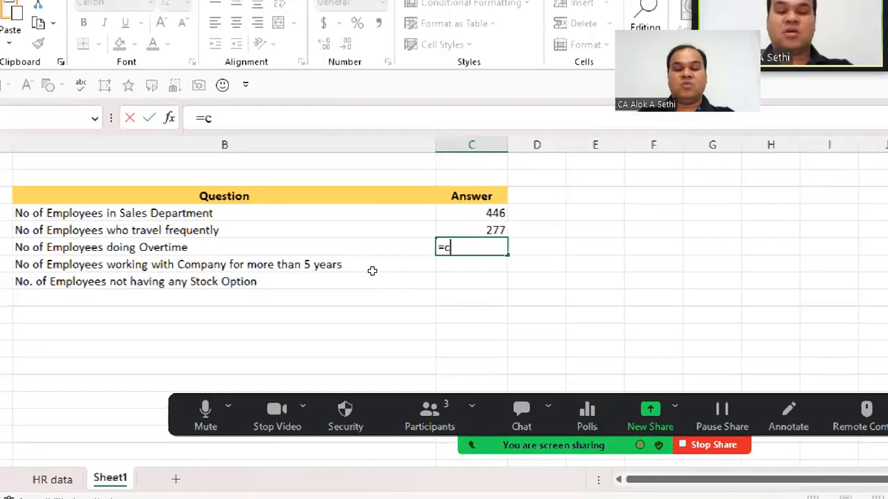
type("ntif(")
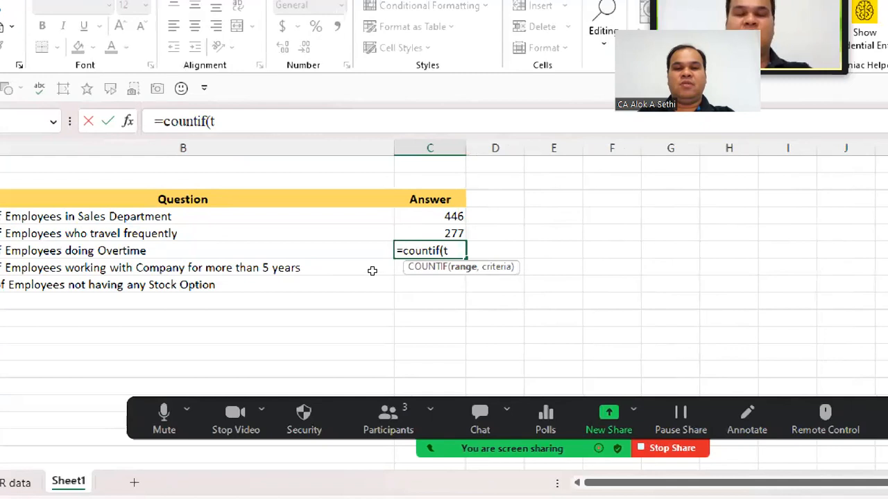
type("table")
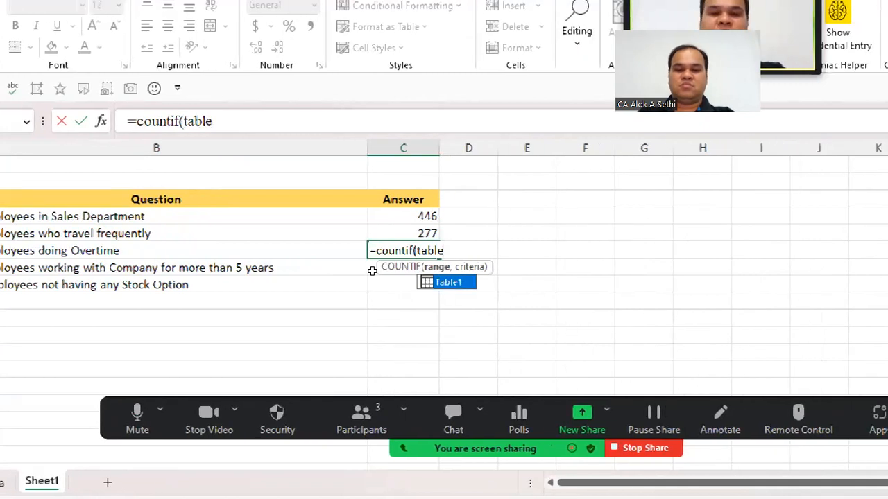
key("Tab")
type("(Overtim")
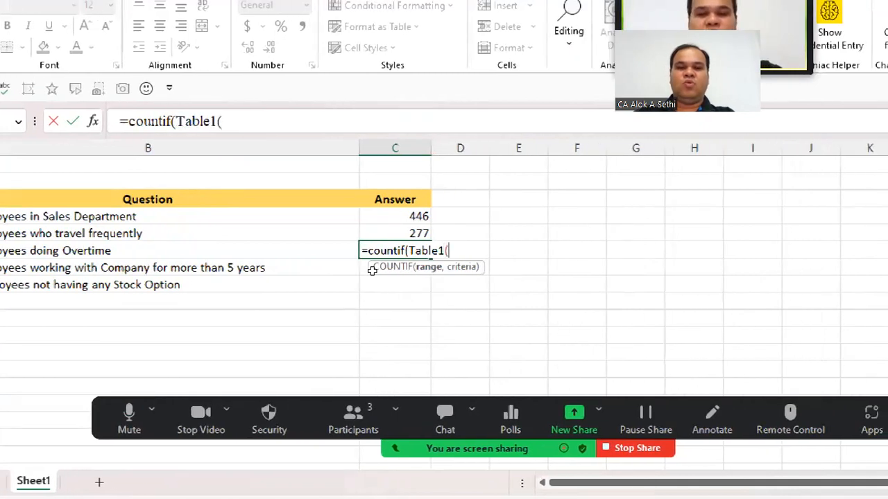
type("e")
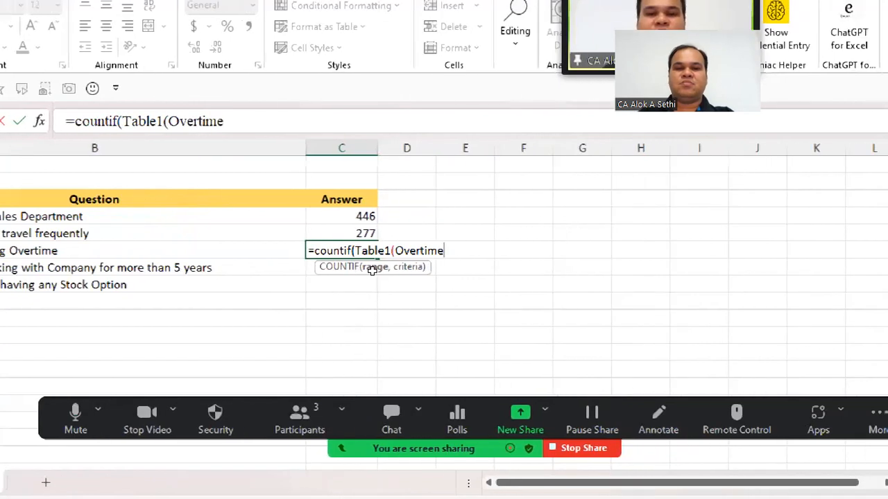
key("BackSpace")
key("BackSpace")
key("BackSpace")
key("BackSpace")
key("BackSpace")
key("BackSpace")
key("BackSpace")
key("BackSpace")
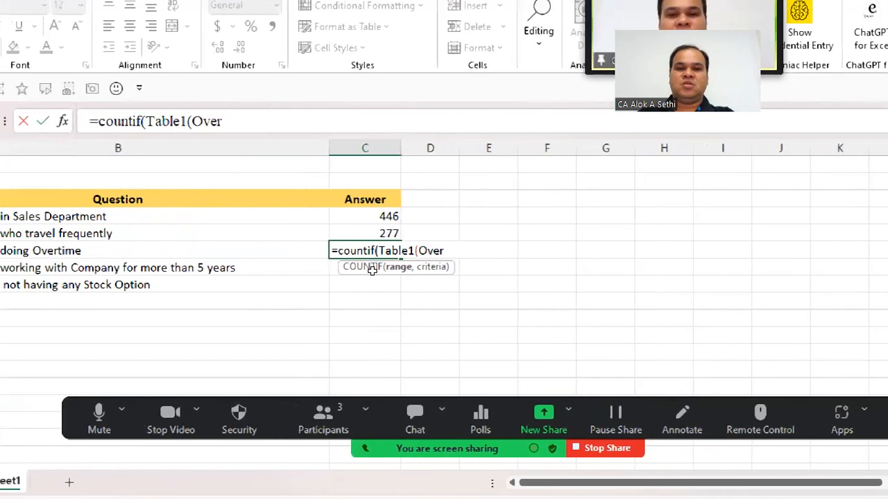
key("BackSpace")
Step: Complete the COUNTIF formula in C6 with the range Table1[Over Time] and the criterion "Yes", and enter it
type("[")
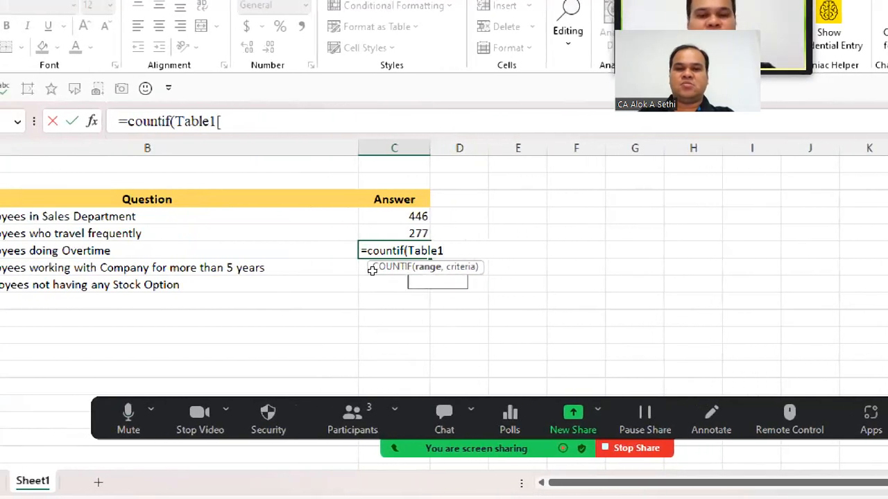
type("over")
key("Tab")
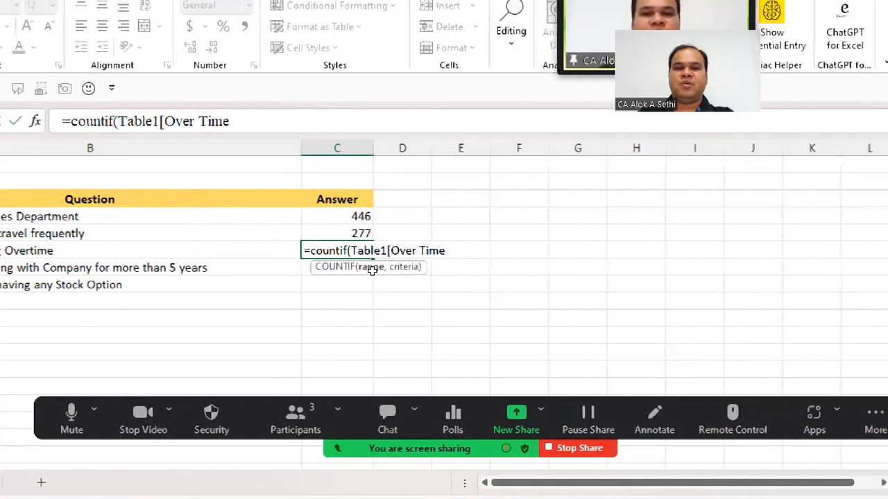
type("]")
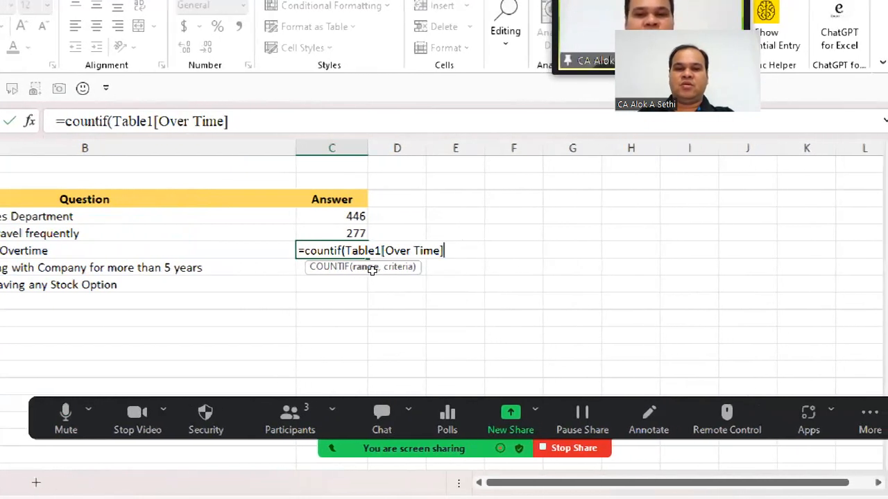
type(",\"Yes\")")
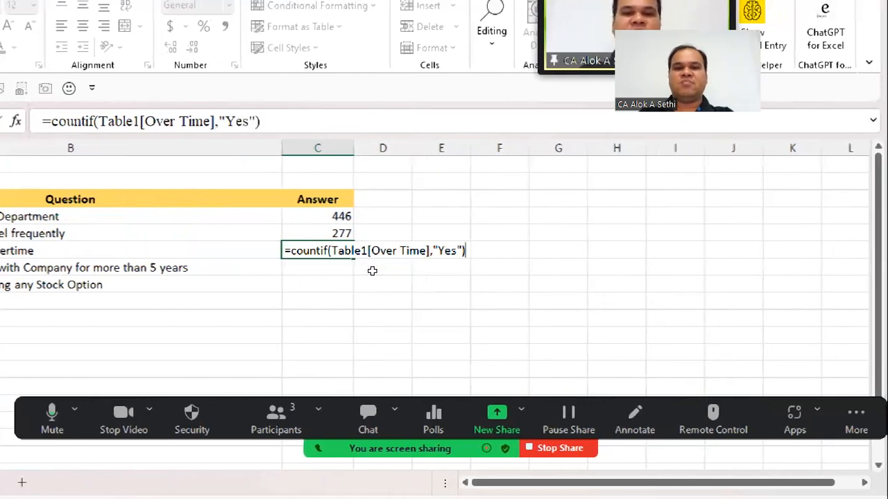
key("Return")
Step: Find the header of the column holding years spent at the company in the HR data sheet, and return to C7 in Sheet1
key("Left")
key("Left")
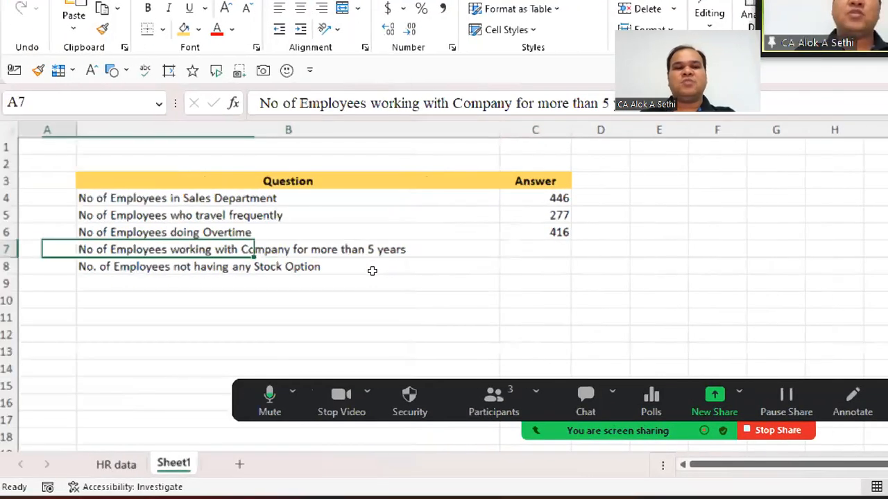
key("Right")
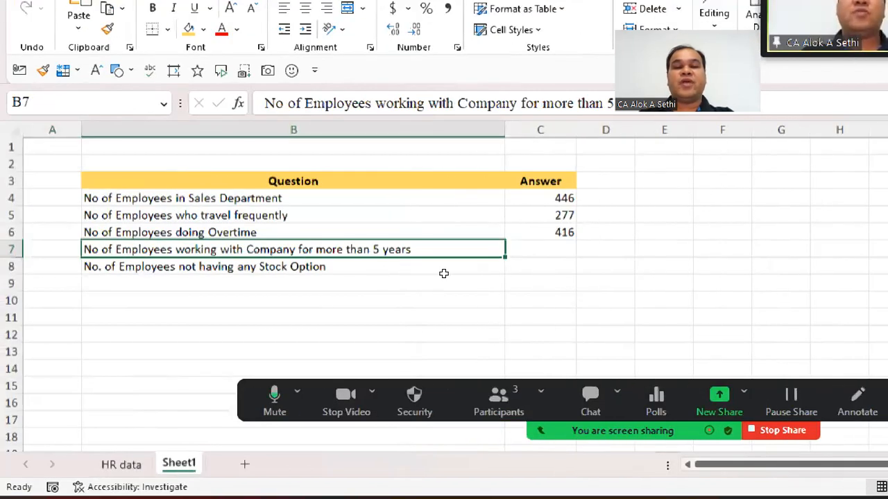
key("Right")
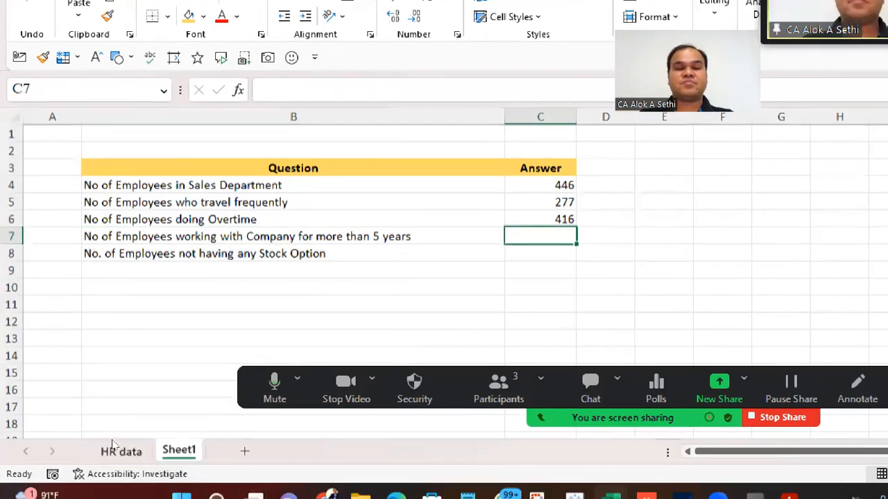
left_click(112, 445)
key("Right")
key("Right")
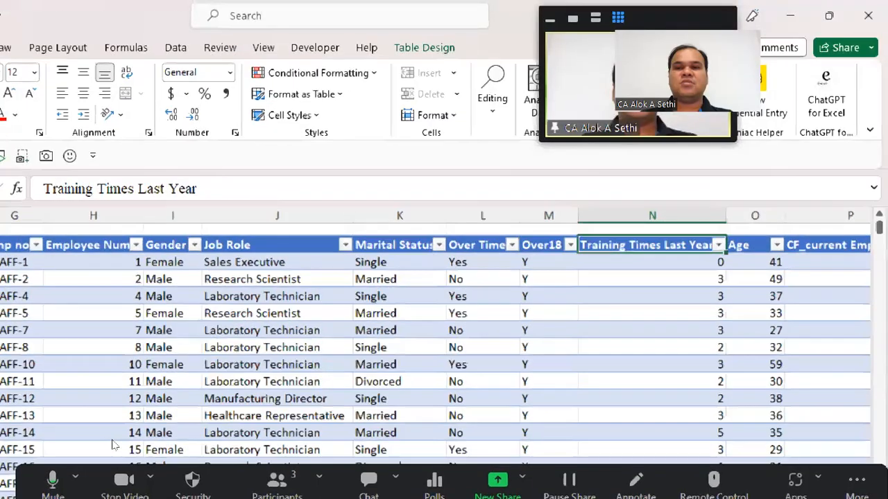
key("Right")
key("Right")
key("Right")
key("Right")
key("Right")
key("Right")
key("Right")
key("Right")
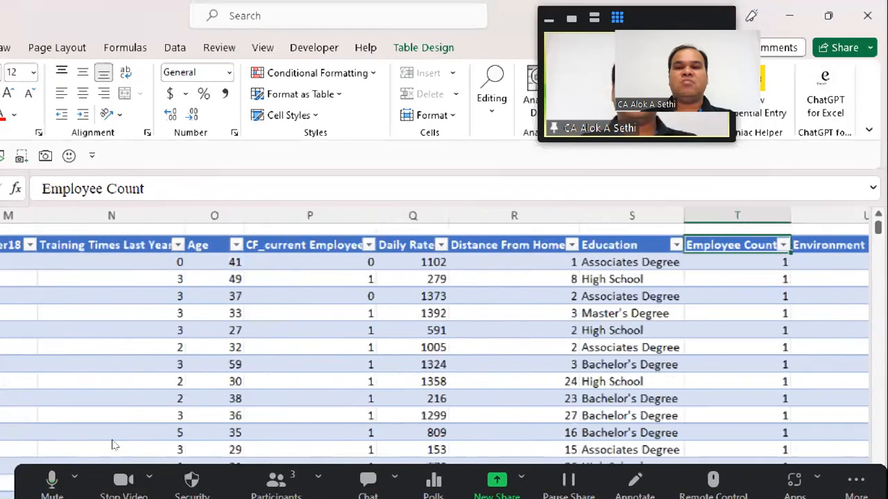
key("Right")
key("Right")
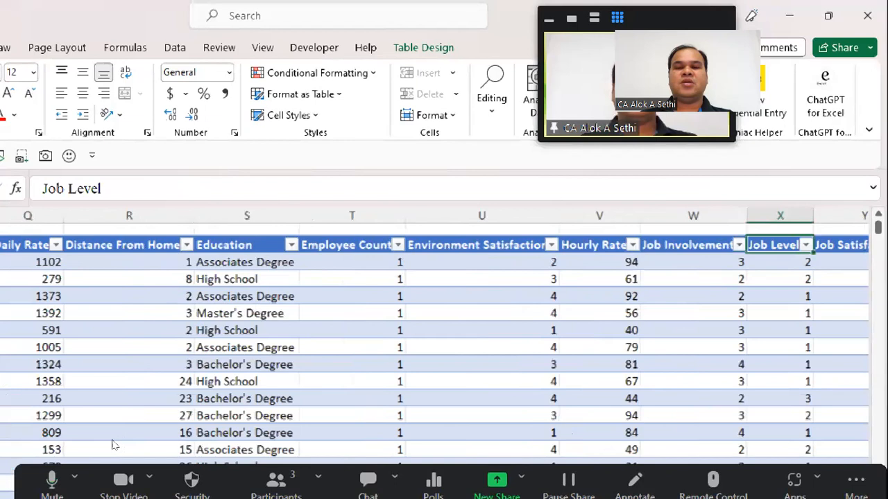
key("Right")
key("Right")
key("Right")
key("Right")
key("Right")
key("Right")
key("Right")
key("Right")
key("Right")
key("Right")
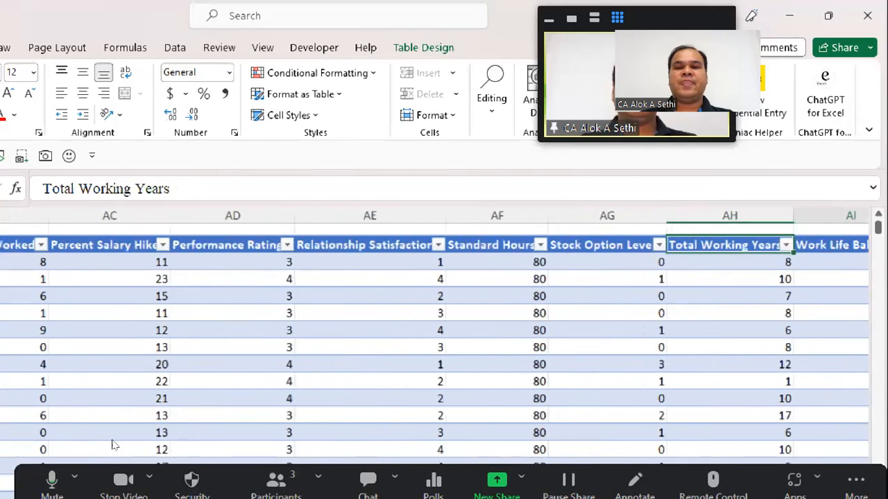
key("Right")
key("Right")
key("Right")
key("Right")
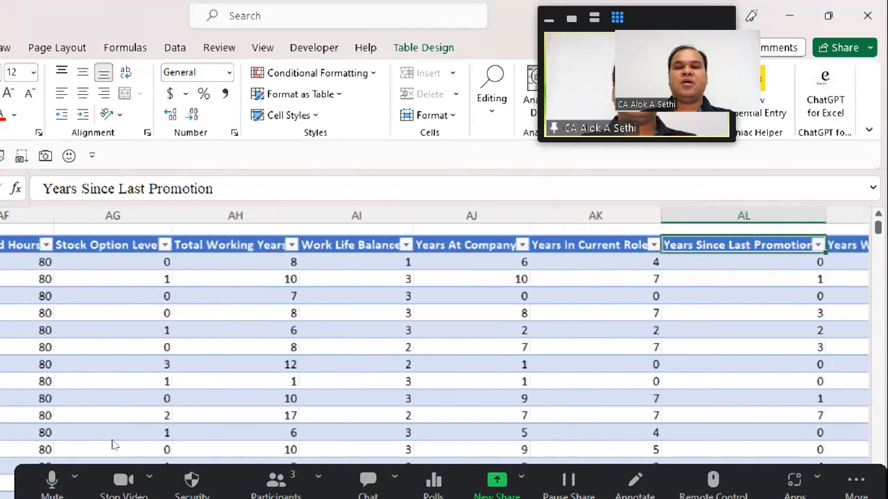
key("Left")
key("Left")
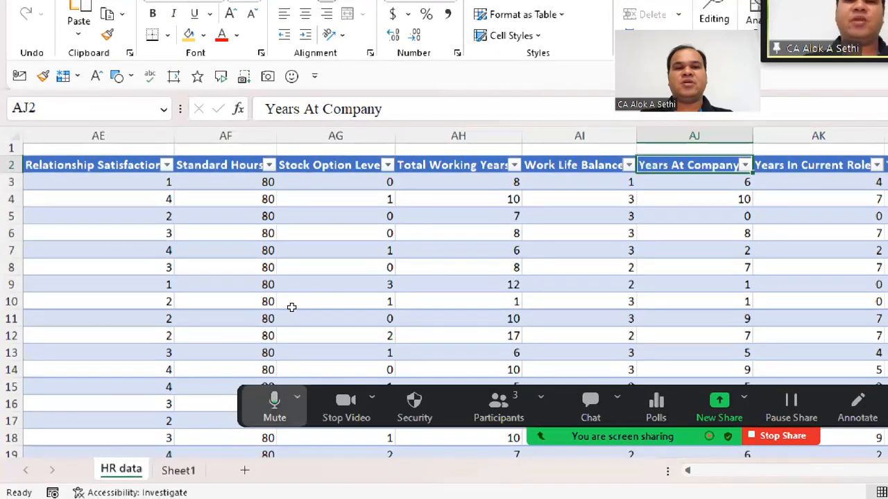
left_click_drag(384, 110, 149, 197)
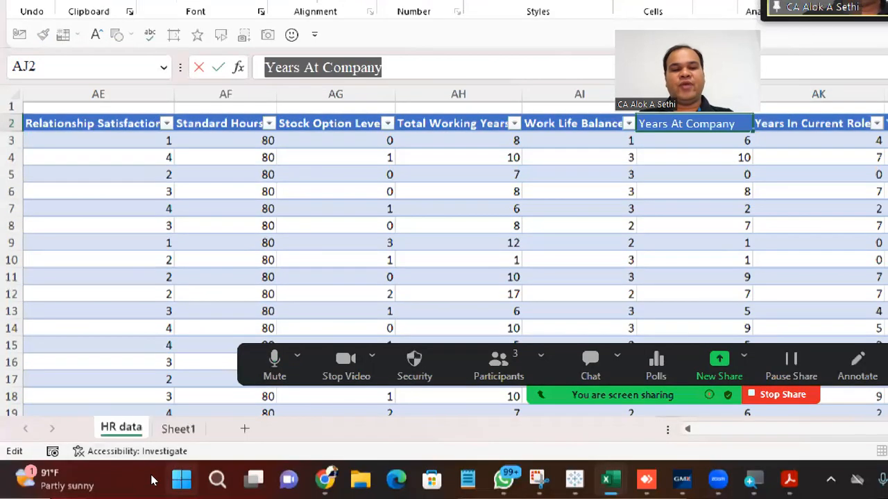
left_click(173, 427)
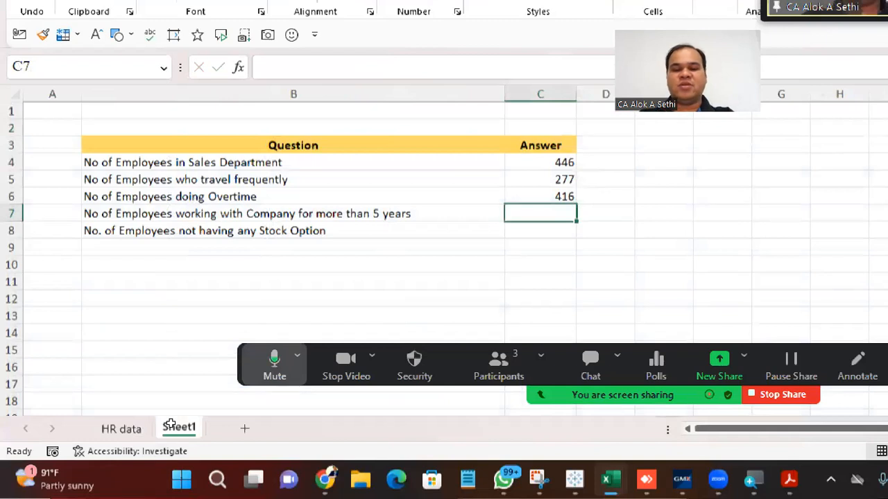
Step: Start a COUNTIF formula in C7 with Table1[Years At Company] as its range argument
type("=count")
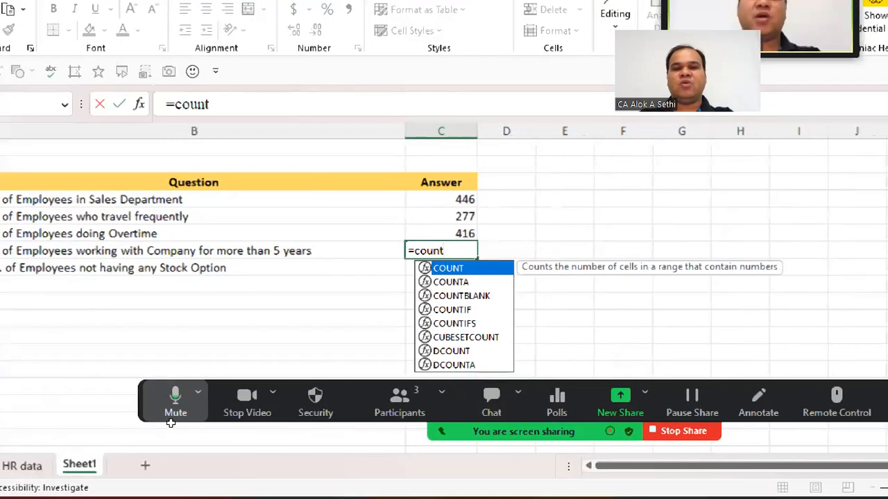
type("if(")
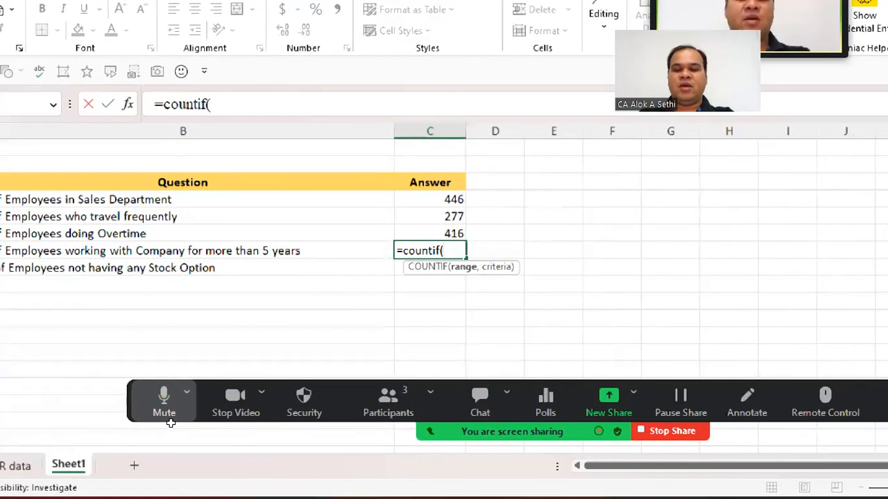
type("Ta")
type("ble")
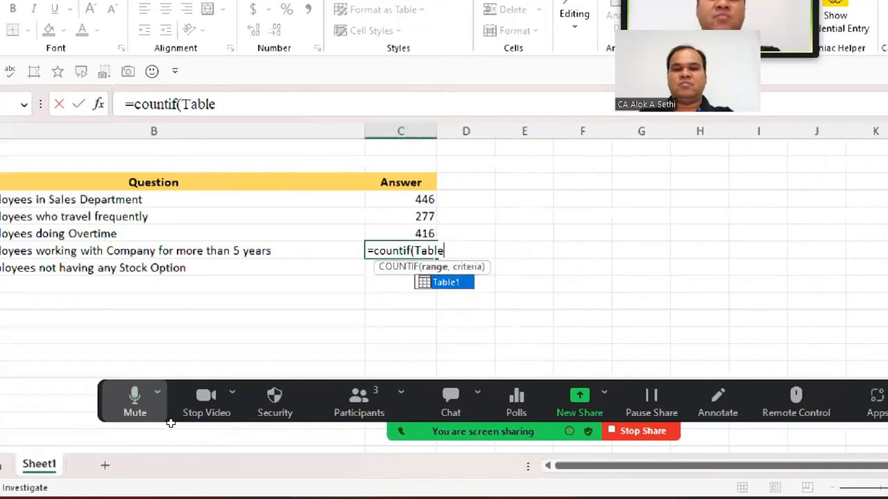
key("Tab")
type("[")
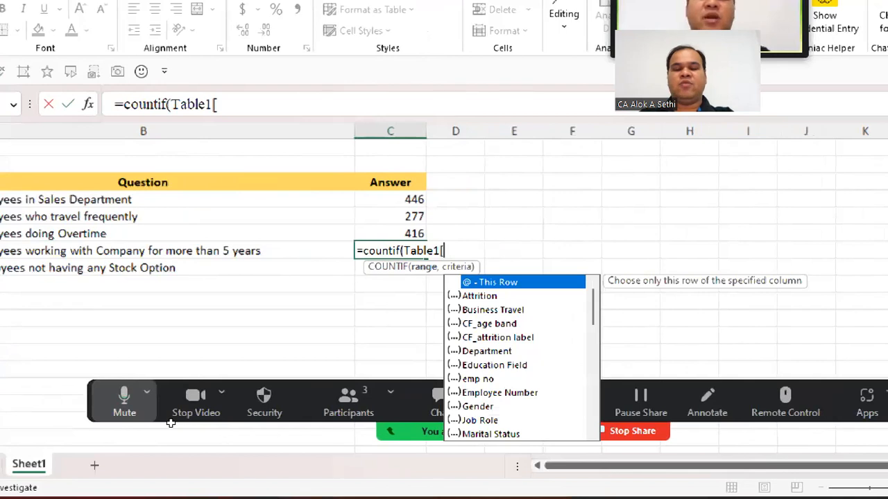
type("year")
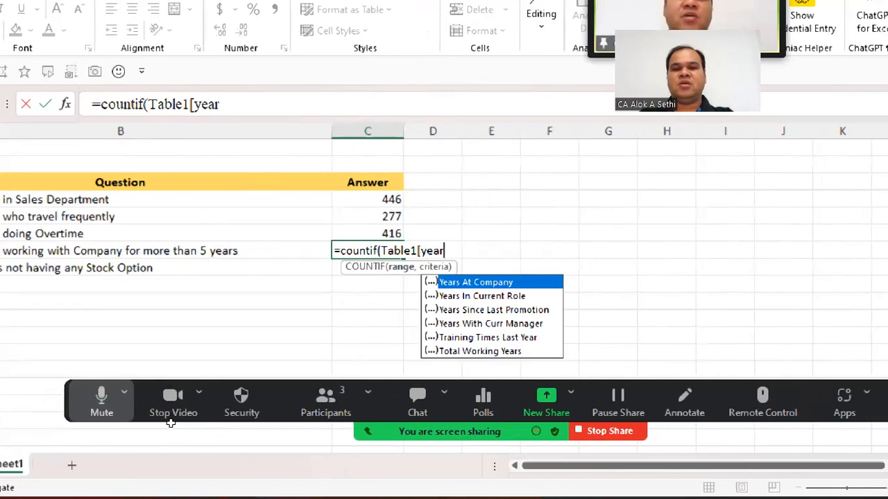
key("Tab")
type("]")
Step: Add >5 without quotation marks as the criterion of the COUNTIF formula, close it and try to enter it in C7
type(",\"")
key("BackSpace")
type(">5")
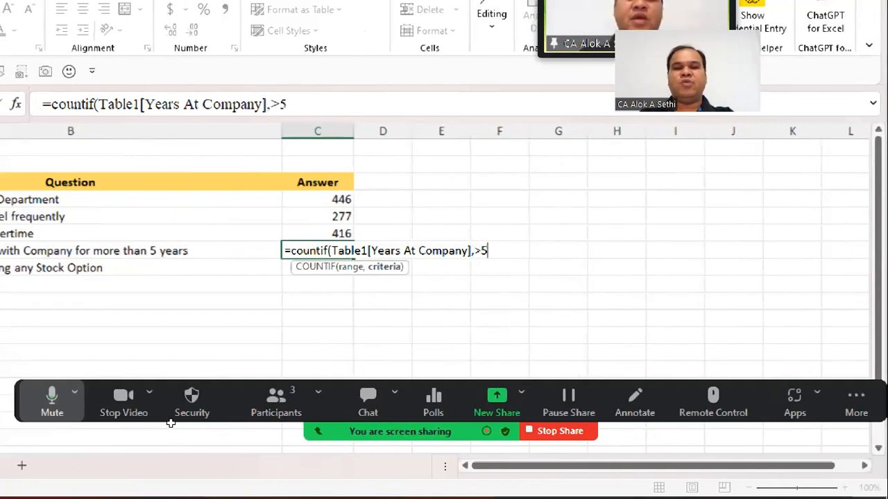
type(")")
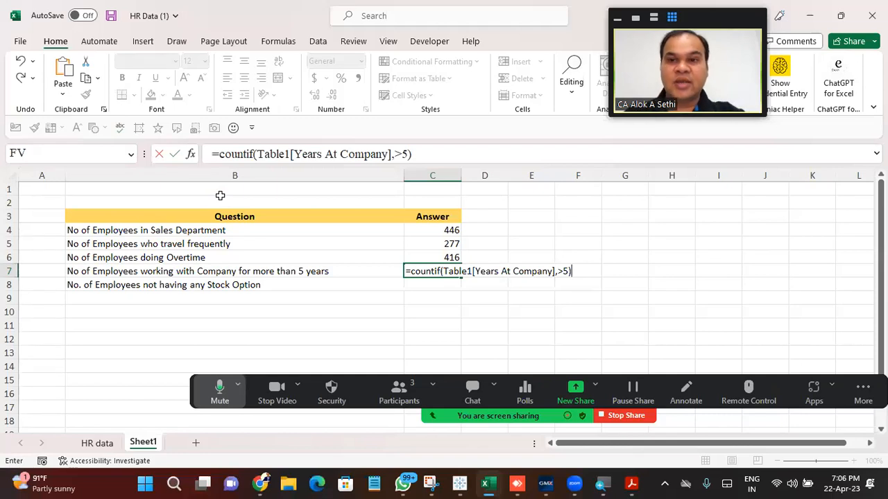
key("Return")
key("Return")
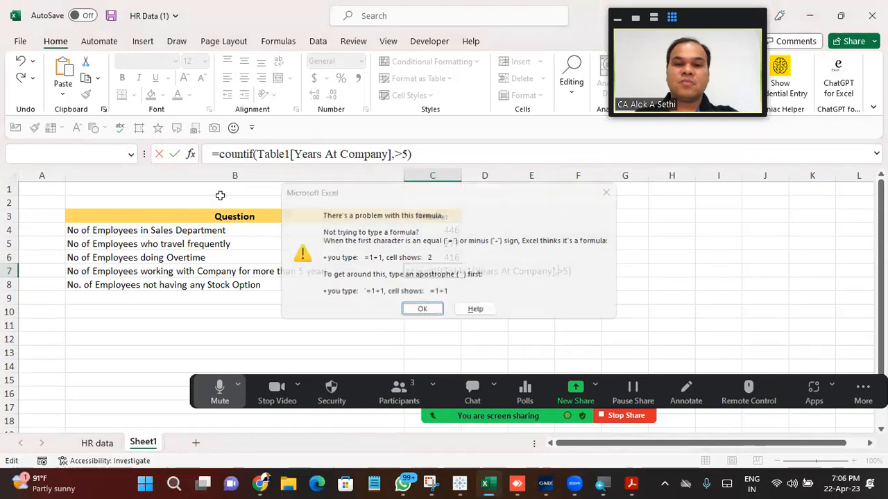
Step: Try again to enter the C7 formula with the unquoted criterion >5, and dismiss the formula error
key("Left")
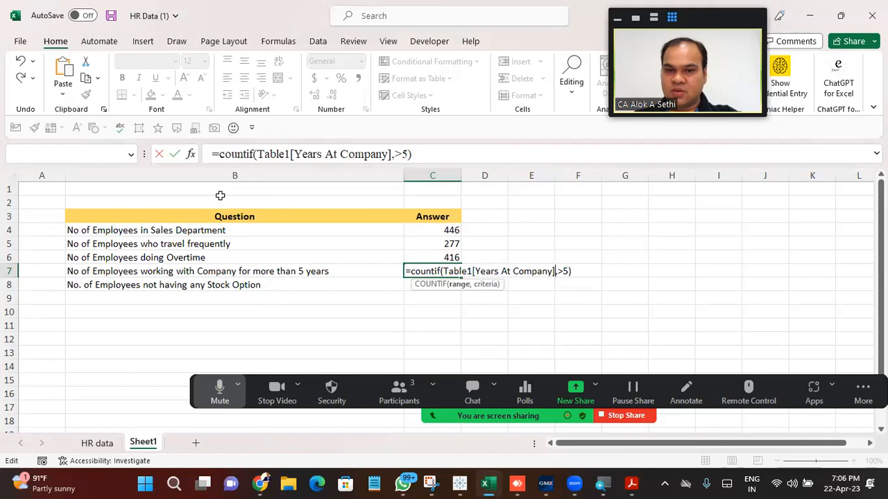
key("Right")
key("Right")
key("Right")
key("Return")
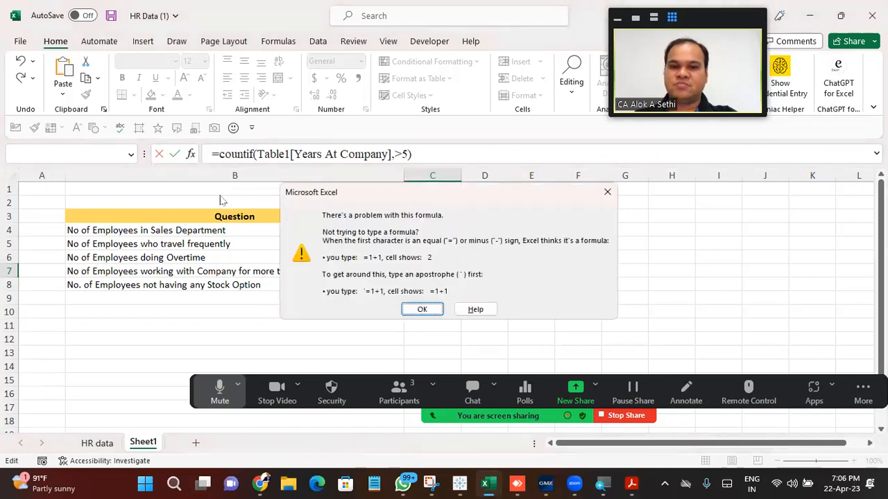
key("Return")
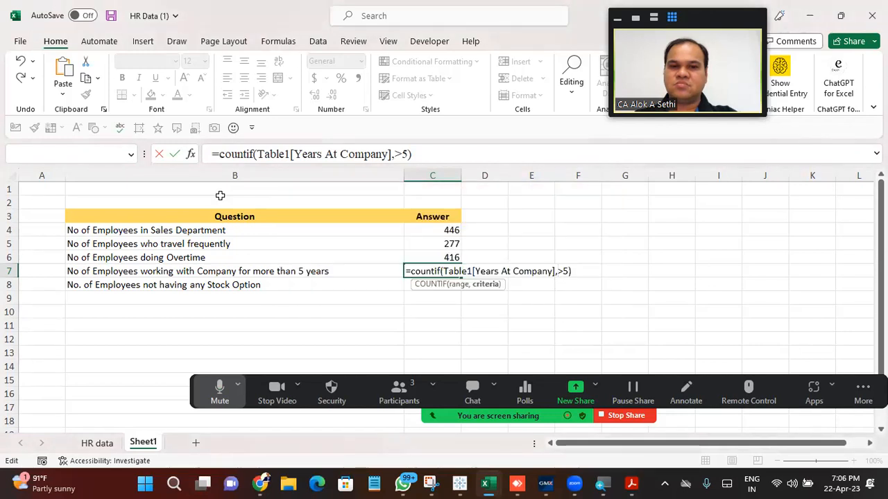
Step: Try to enter the C7 formula with the 5 in single quotation marks, as >'5', and dismiss the formula error
key("Right")
key("Right")
key("Right")
key("Right")
key("Right")
key("Right")
key("Right")
key("Right")
key("Right")
key("Right")
key("Right")
key("Right")
key("Right")
key("Right")
key("Right")
key("Right")
key("Right")
key("Right")
key("Right")
key("Right")
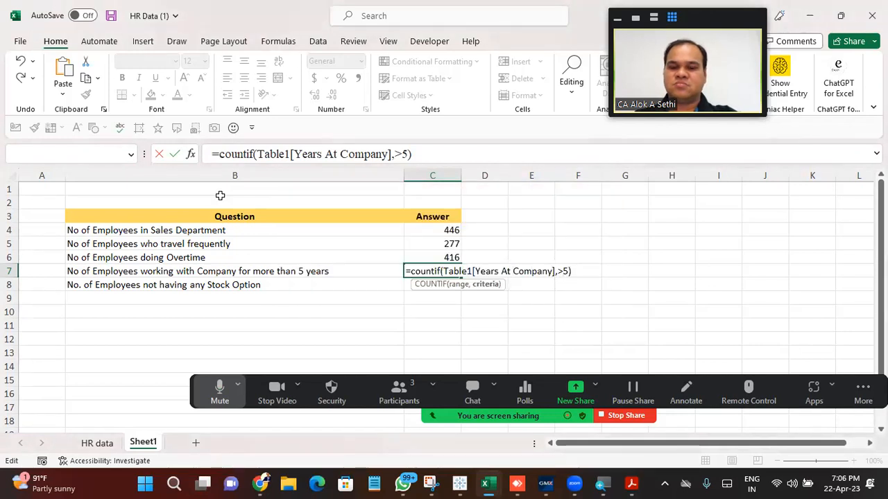
type("'>5")
type("'5'")
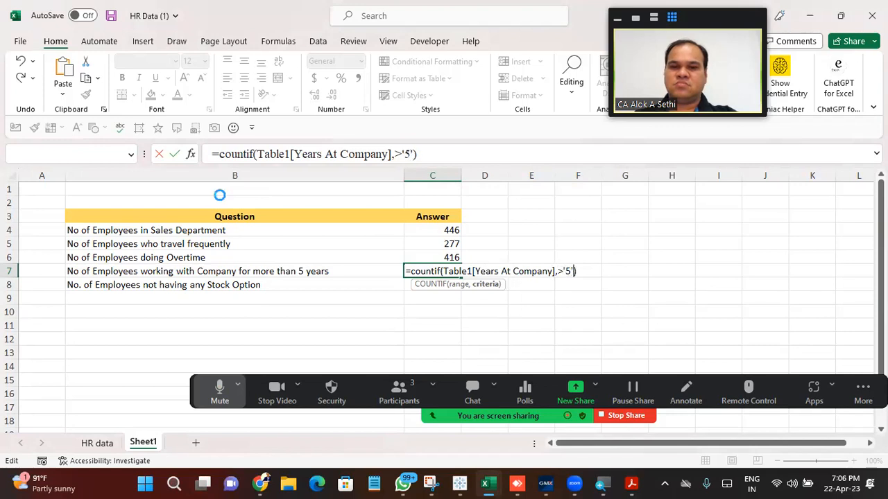
key("Return")
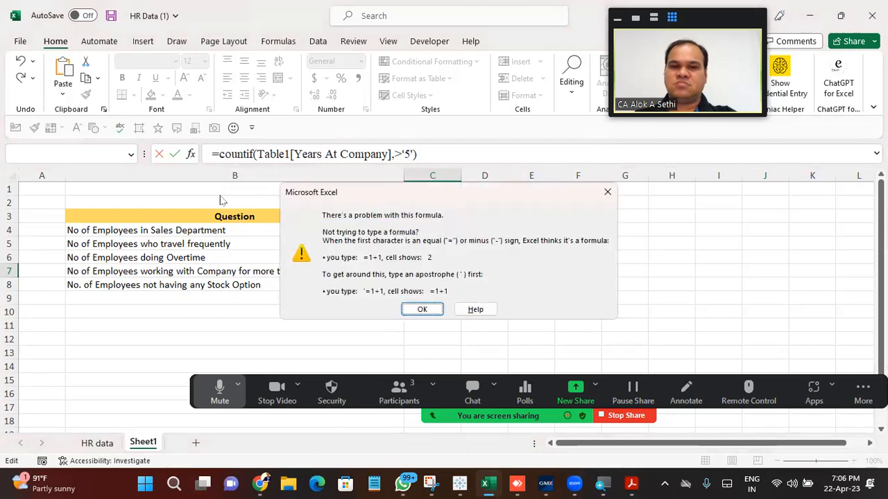
key("Return")
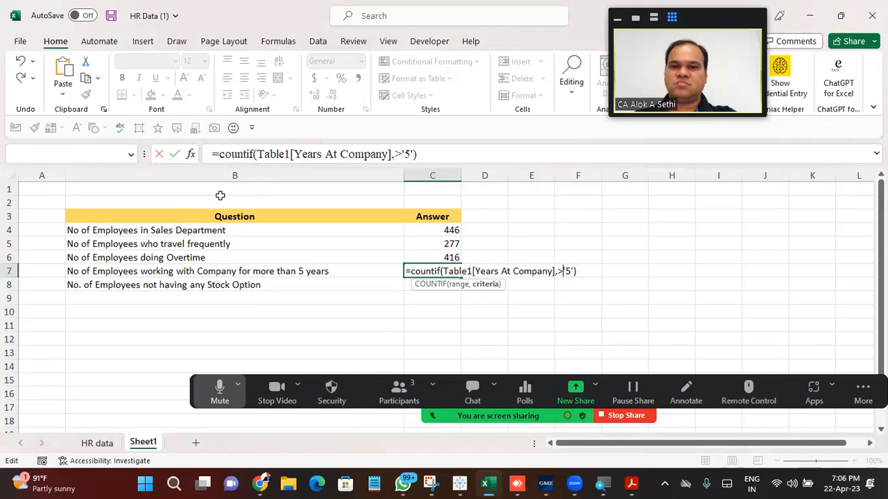
Step: Replace the criterion in the C7 COUNTIF formula with ">5" in double quotation marks and enter the formula
key("BackSpace")
key("Delete")
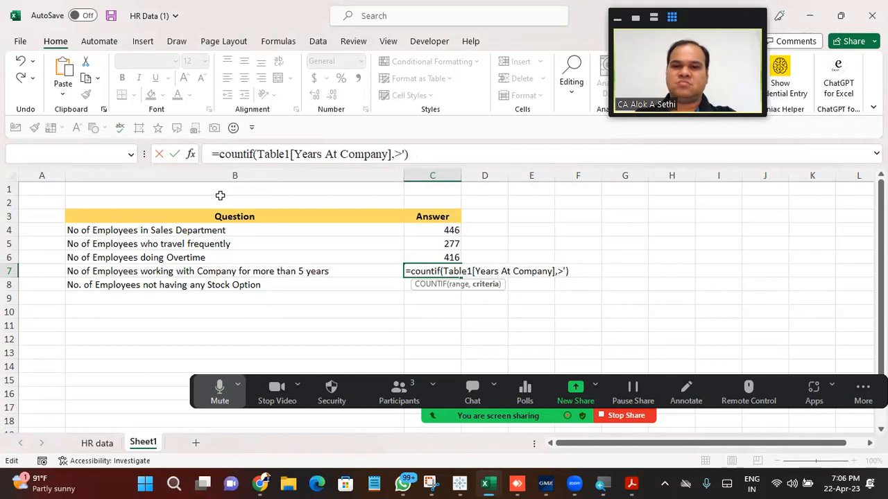
key("BackSpace")
key("Delete")
type("\">5\"")
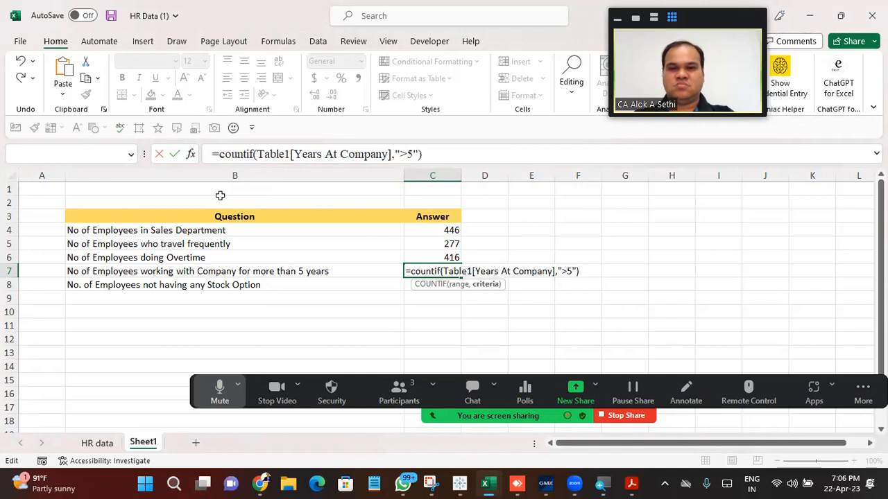
key("Return")
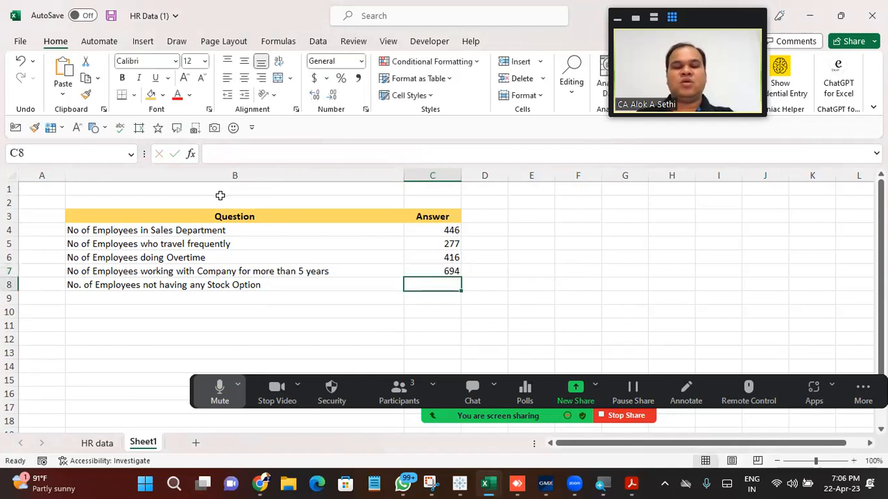
Step: Reopen the C7 formula to examine how its criterion is quoted, and close it unchanged
key("Up")
key("F2")
key("Left")
key("Left")
key("Left")
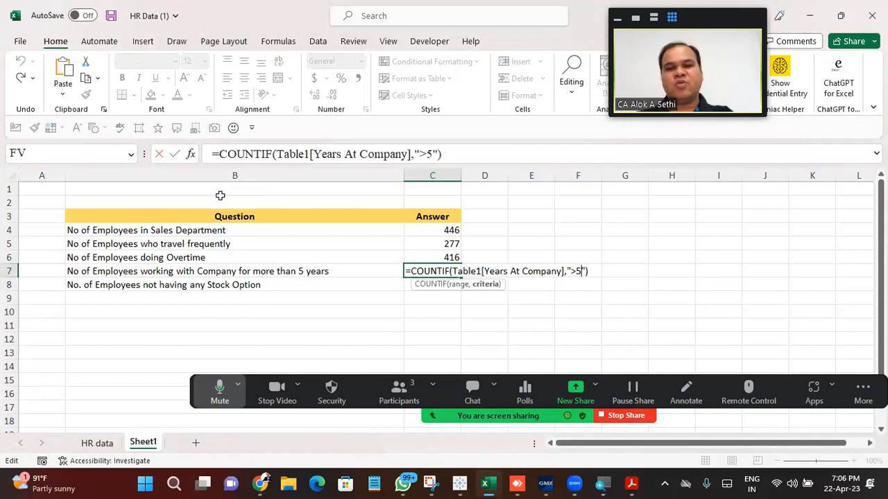
key("Left")
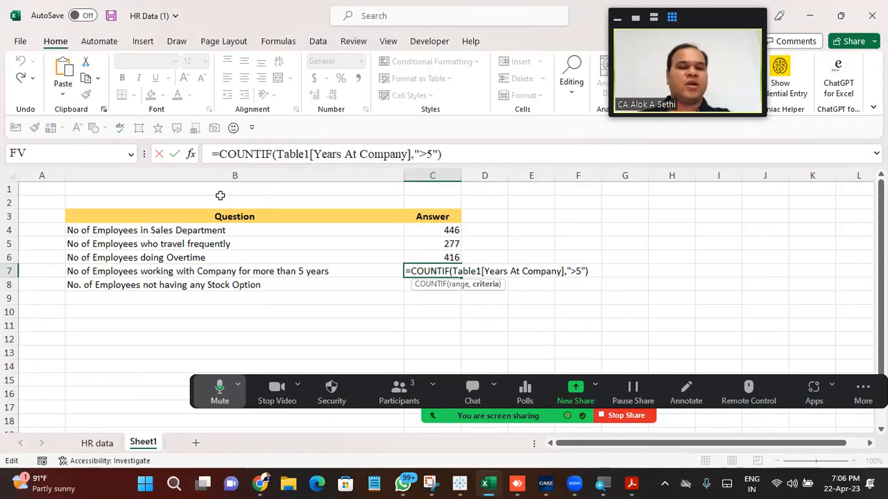
key("Return")
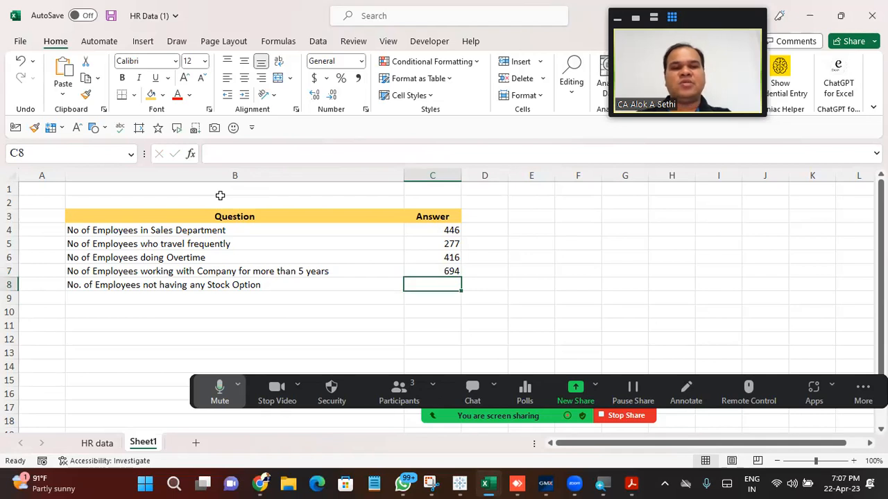
Step: Find the header of the column holding stock option levels in the HR data sheet
left_click(97, 444)
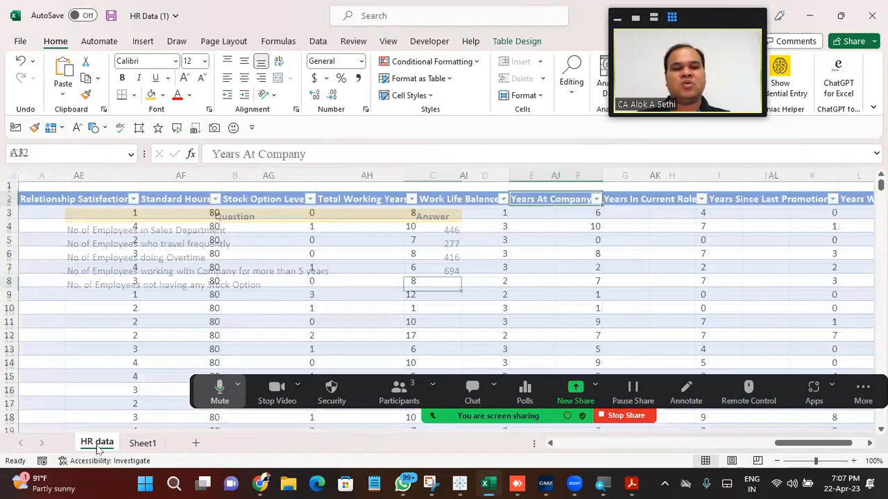
key("Right")
key("Right")
key("Right")
key("Right")
key("Right")
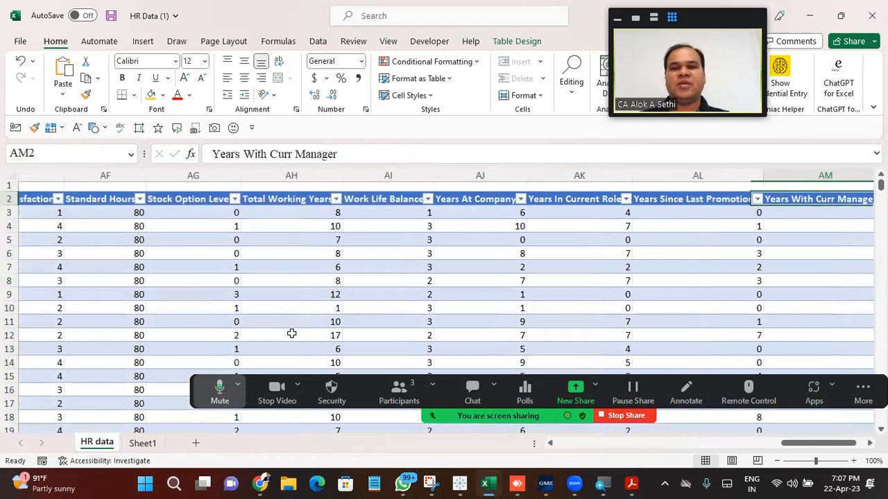
key("Left")
key("Left")
key("Left")
key("Left")
key("Left")
key("Left")
key("Left")
key("Left")
key("Left")
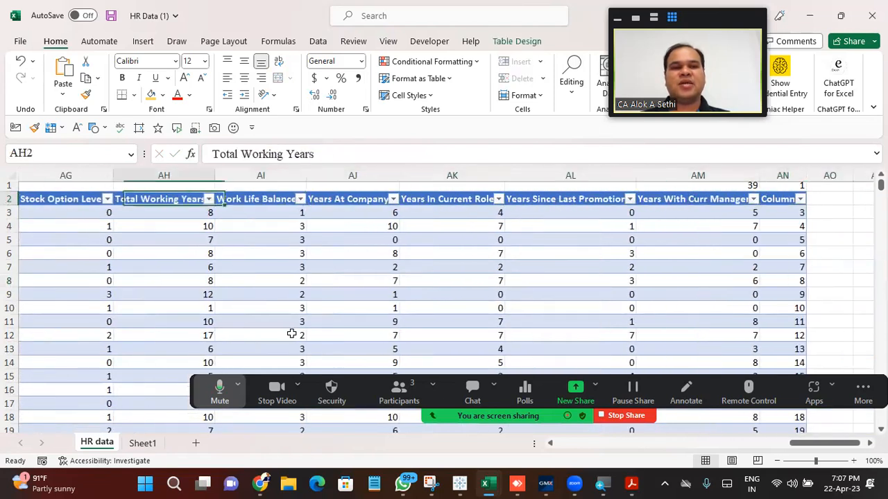
key("Right")
key("Right")
key("Left")
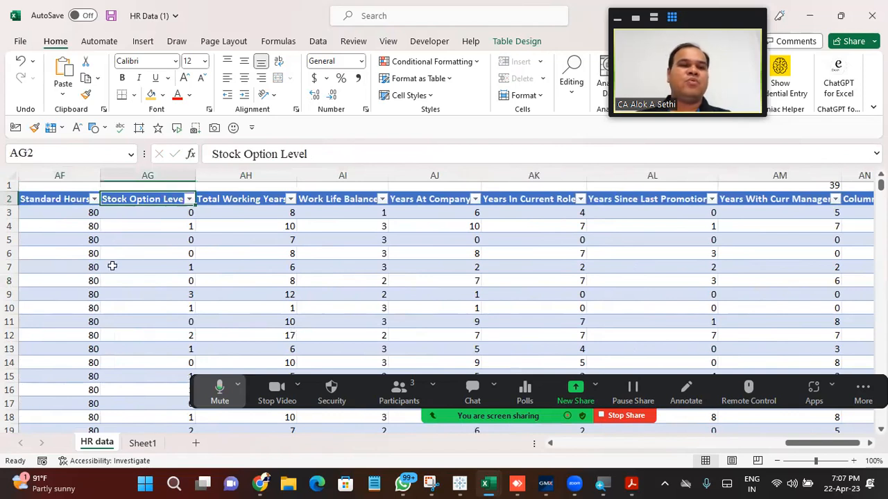
Step: Check which distinct values the Stock Option Level column contains, leave it unfiltered and return to Sheet1
left_click(189, 201)
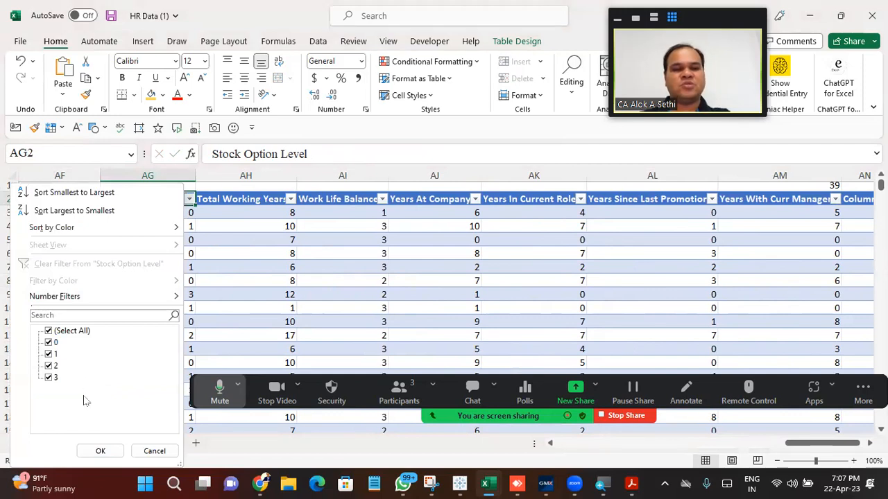
key("Escape")
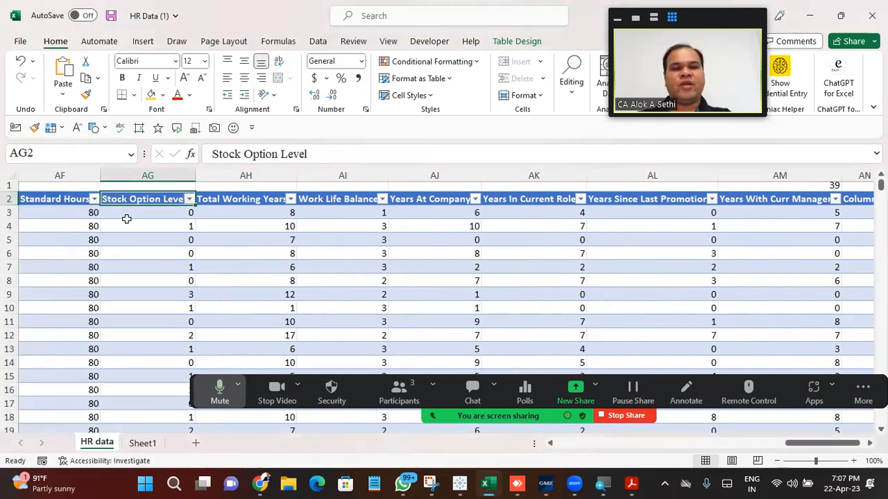
left_click(144, 444)
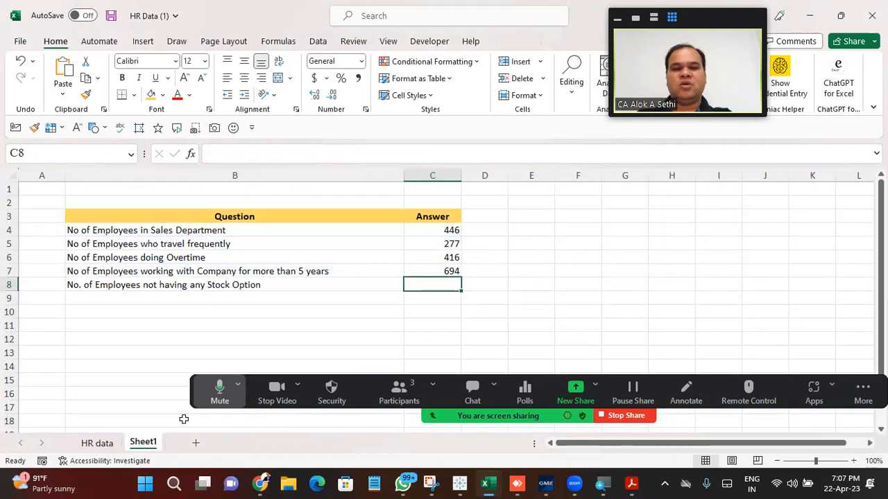
Step: Enter a COUNTIF formula in C8 with the range Table1[Stock Option Level] and the criterion 0
type("=countif(")
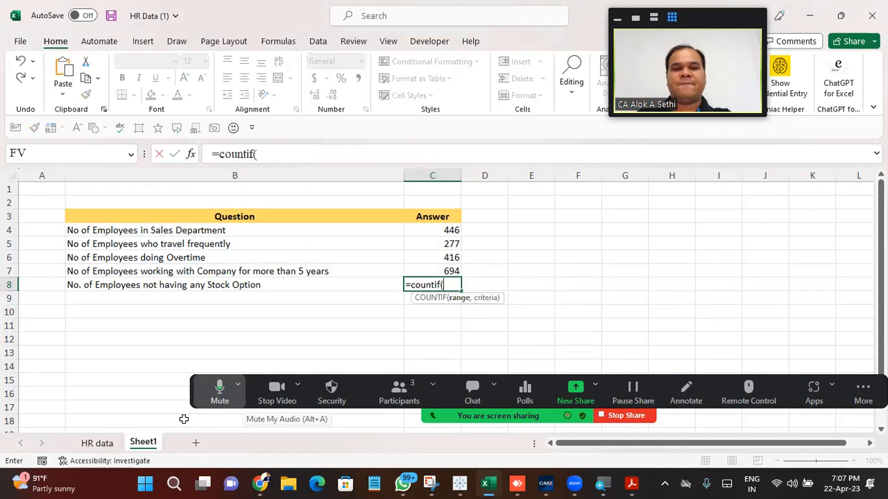
type("Table1")
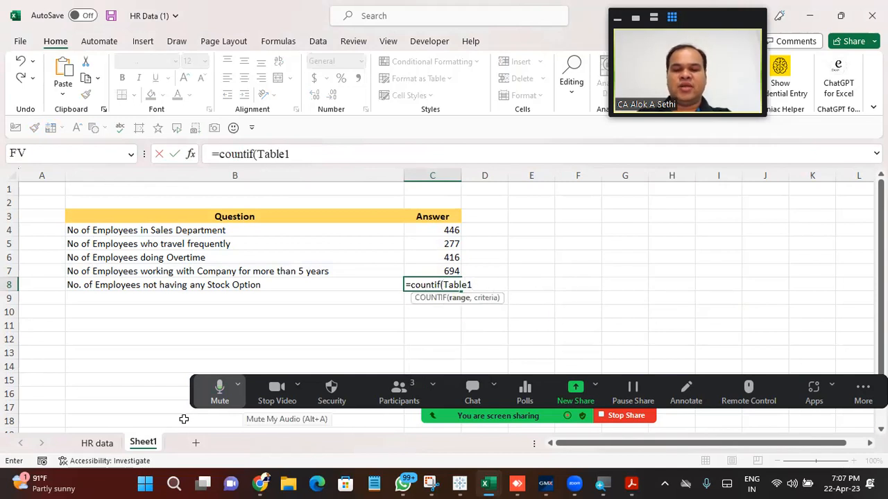
type("(")
key("BackSpace")
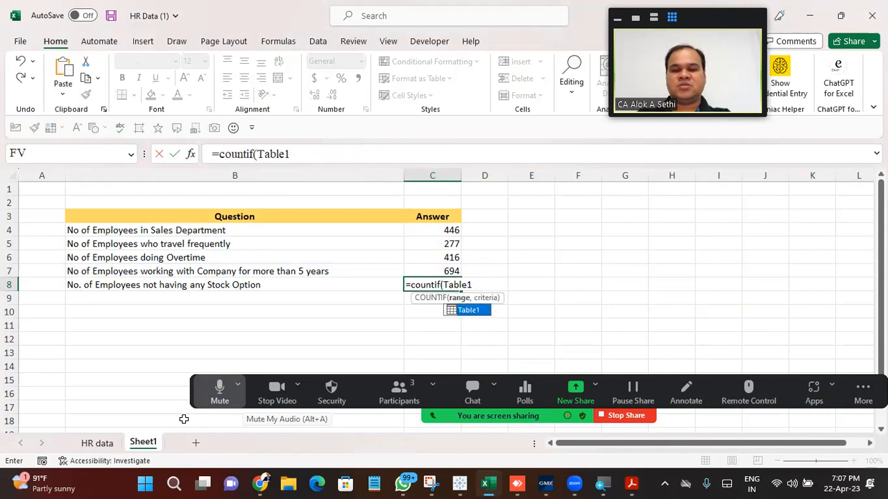
type("[")
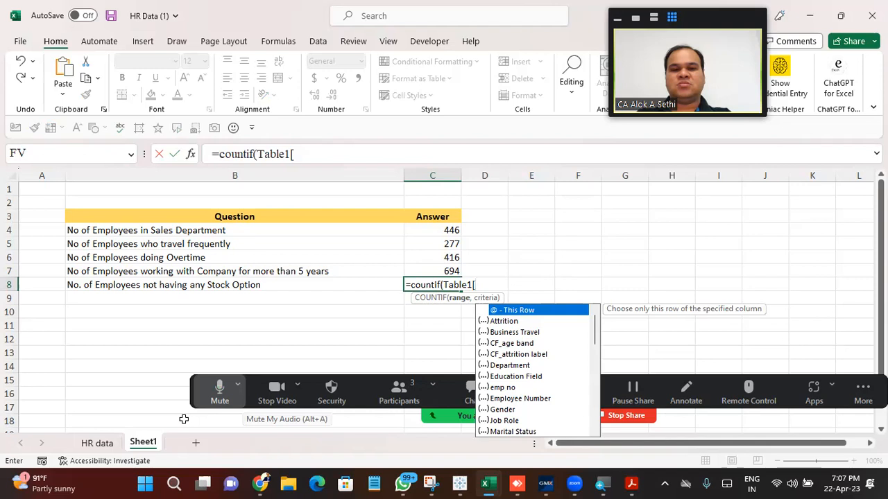
type("stock")
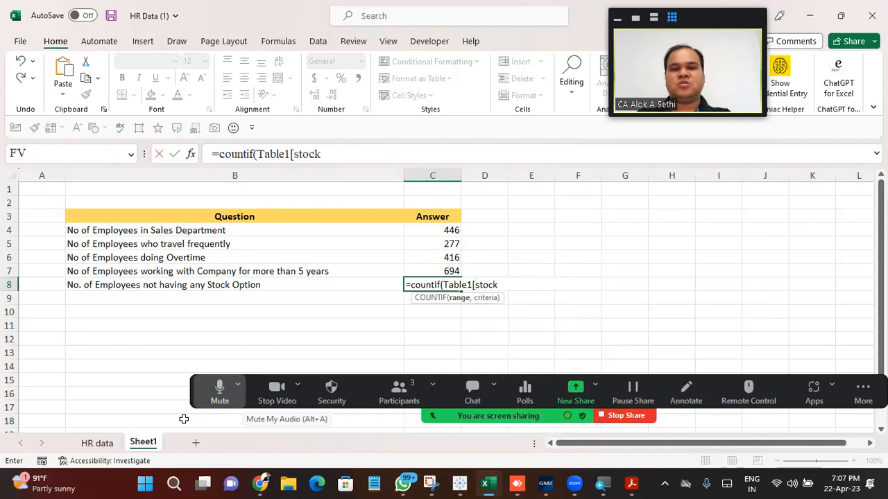
key("Tab")
type("],0)")
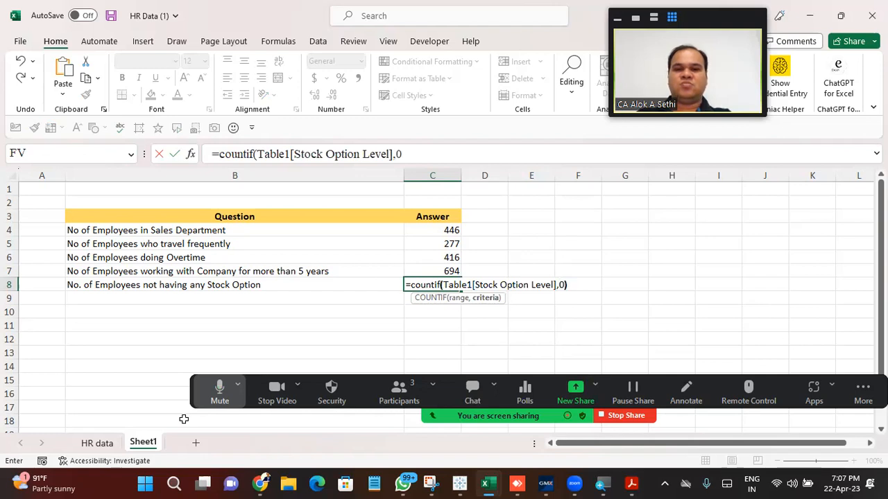
key("Return")
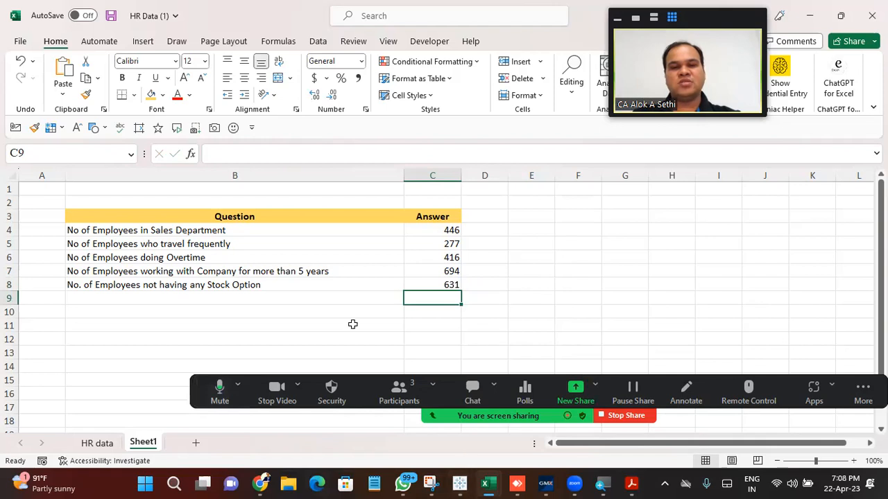
Step: Make the Sales Department question and its answer in B4:C4 bold
left_click(421, 234)
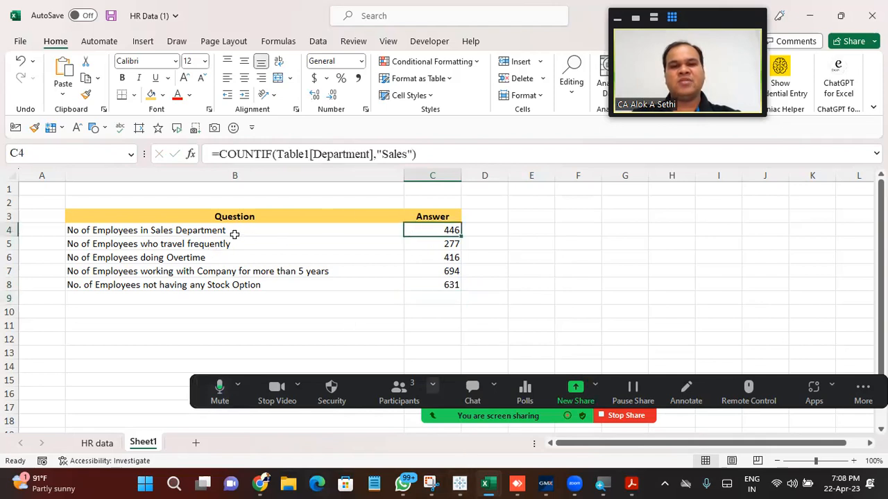
left_click_drag(287, 229, 412, 235)
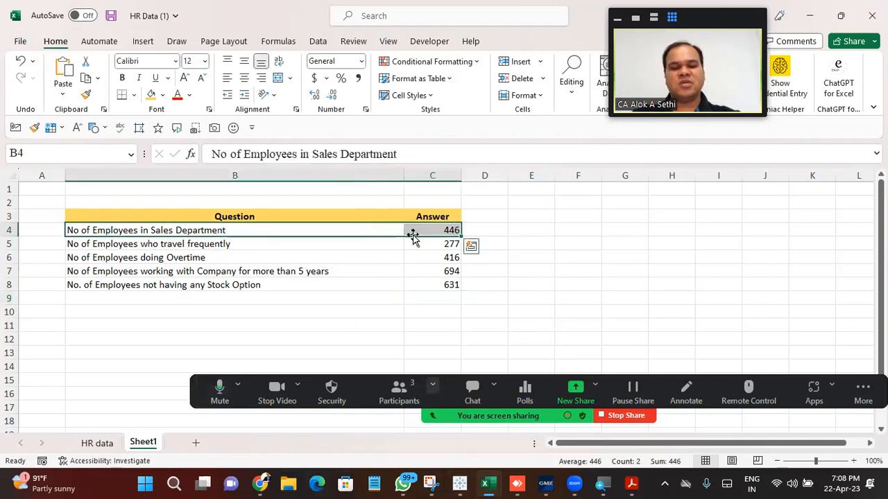
key("ctrl+b")
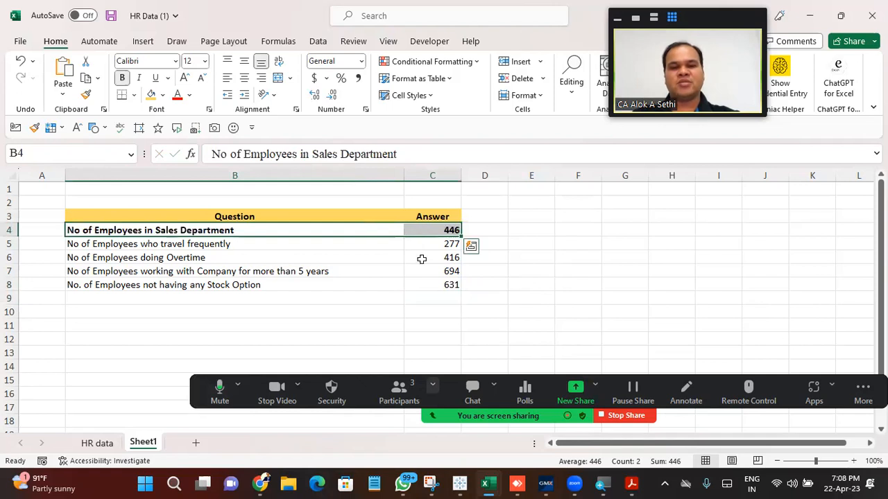
Step: Switch to Tableau Public and start a new calculated field named "No of Emp in Sales Dept"
left_click(460, 484)
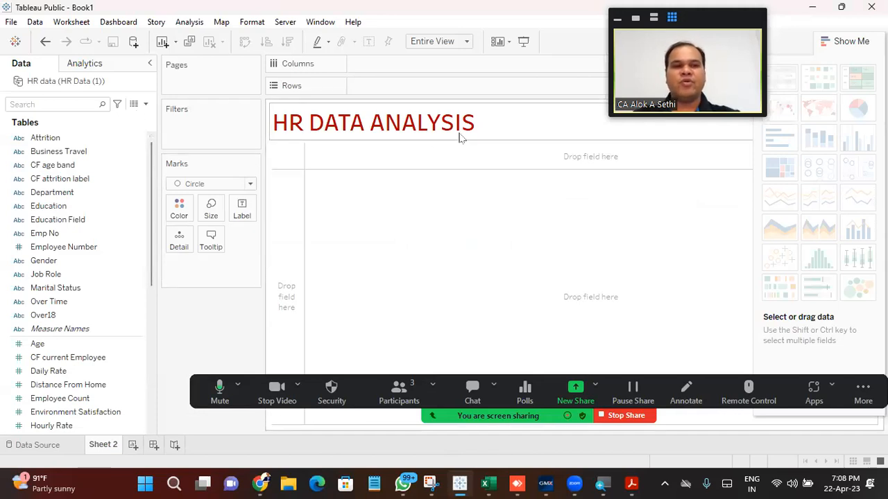
left_click(145, 104)
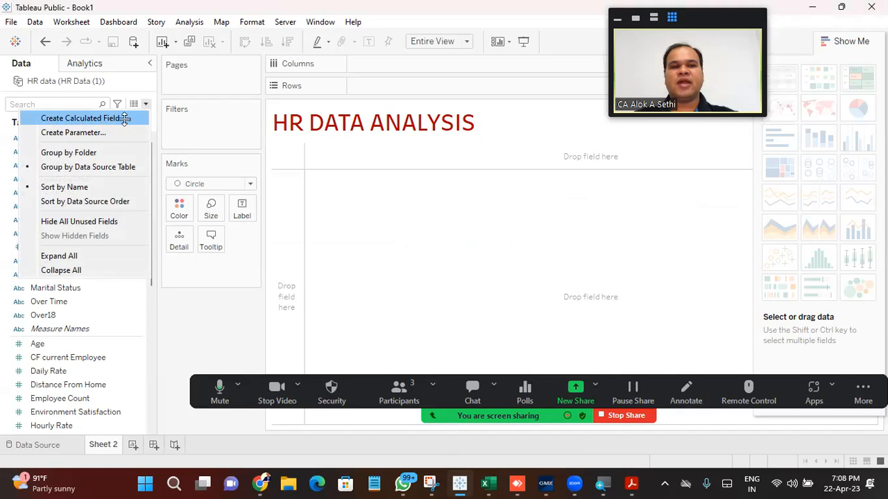
left_click(124, 119)
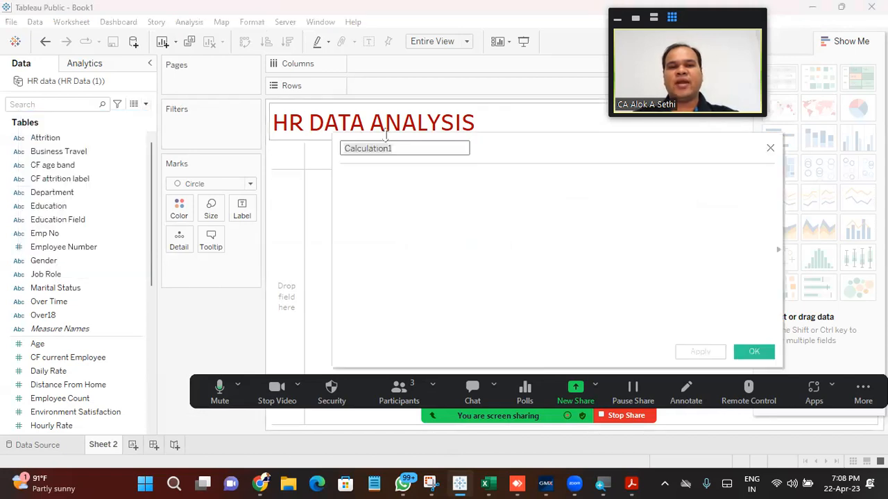
left_click(410, 146)
type("No of a")
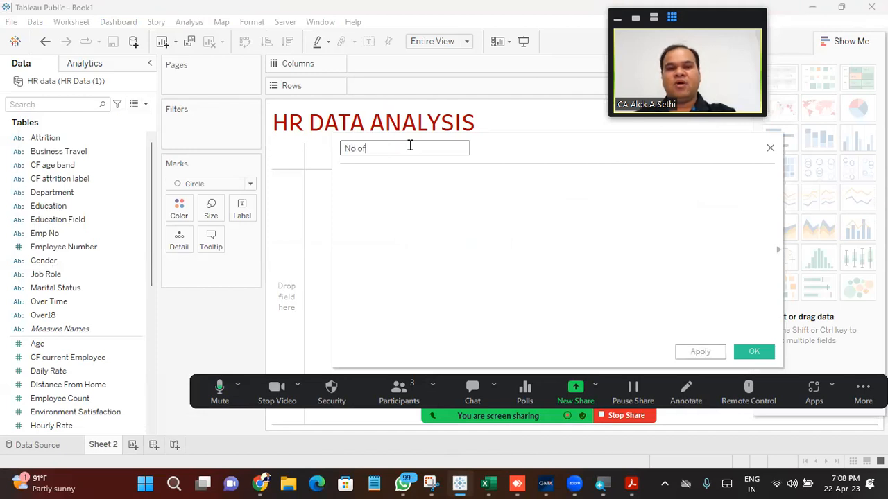
key("BackSpace")
type("Emp")
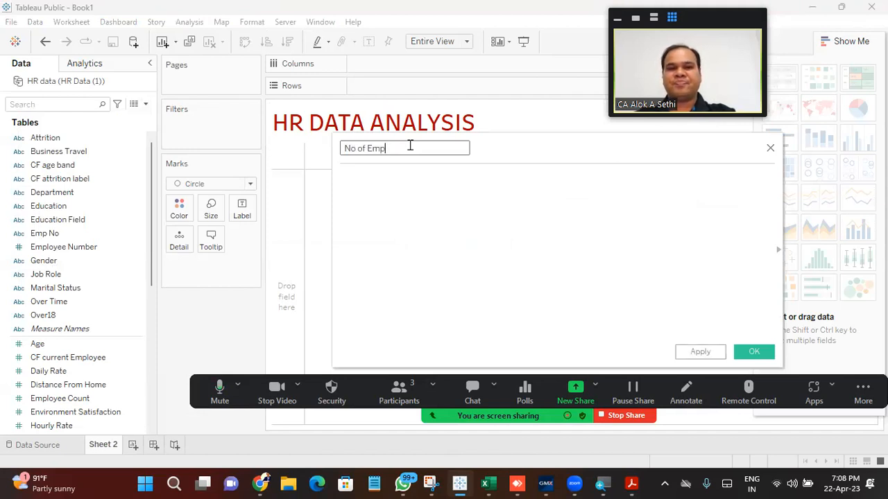
type(" in Sales Dept")
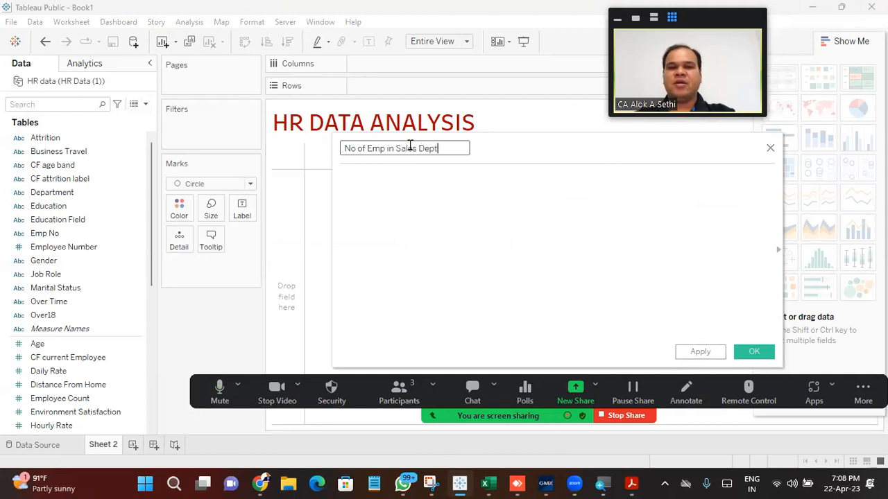
key("Tab")
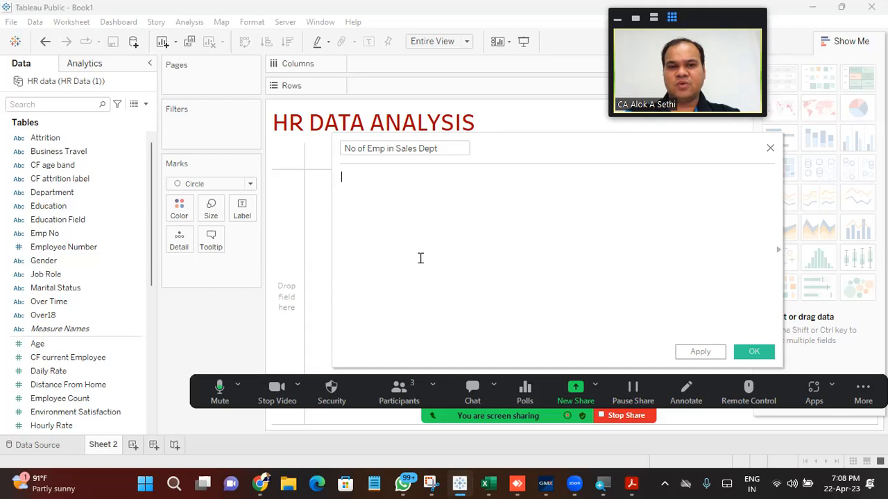
type("cout")
key("BackSpace")
key("BackSpace")
key("BackSpace")
key("BackSpace")
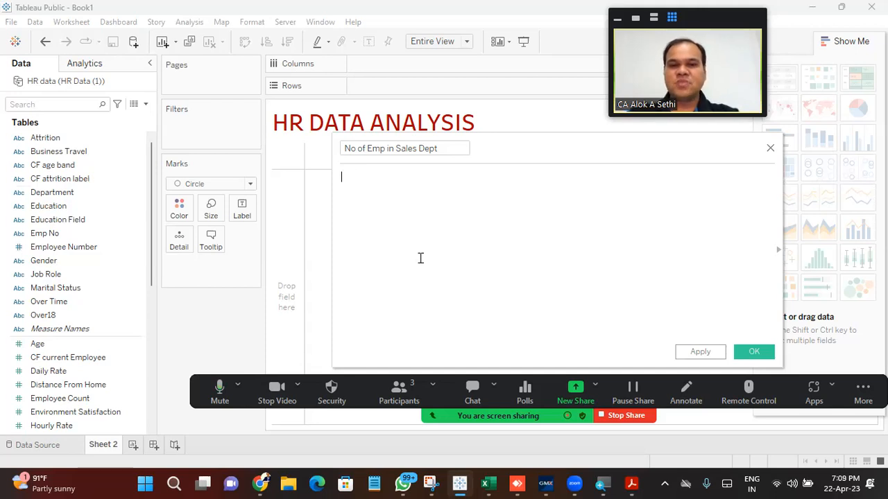
Step: Begin the calculation with the condition if([Department])="Sales"
type("if")
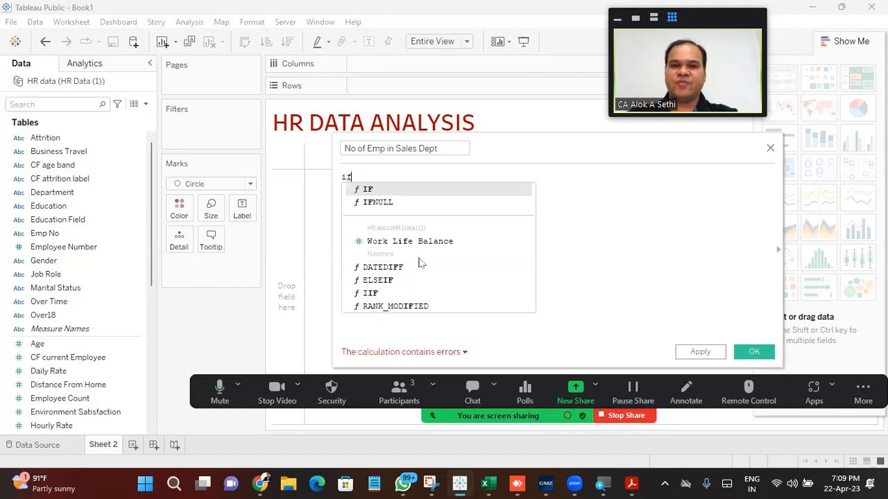
type("(")
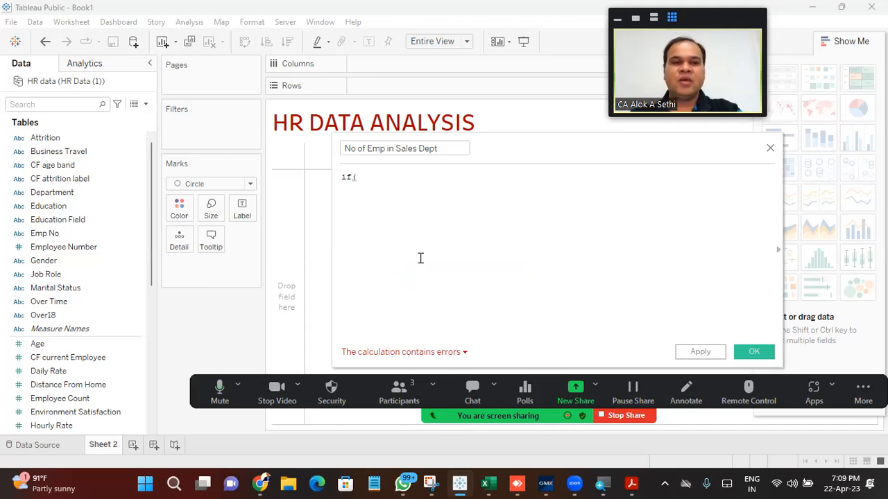
type("dep")
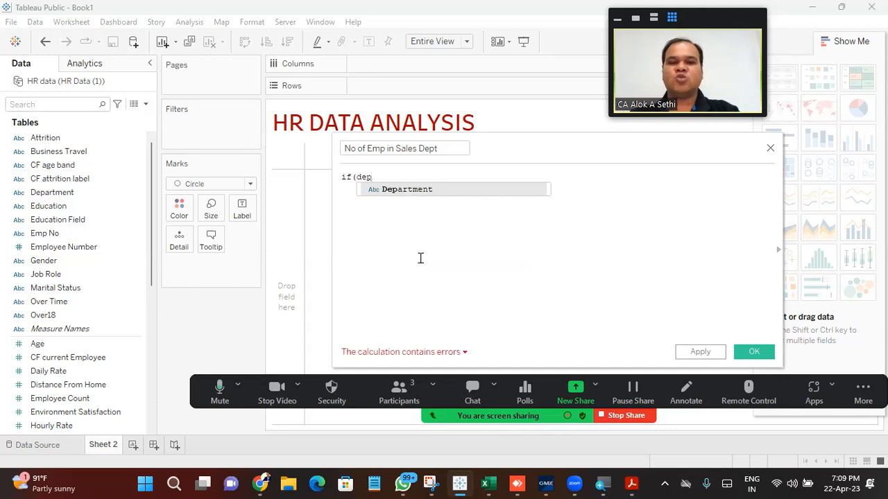
key("Return")
type(",")
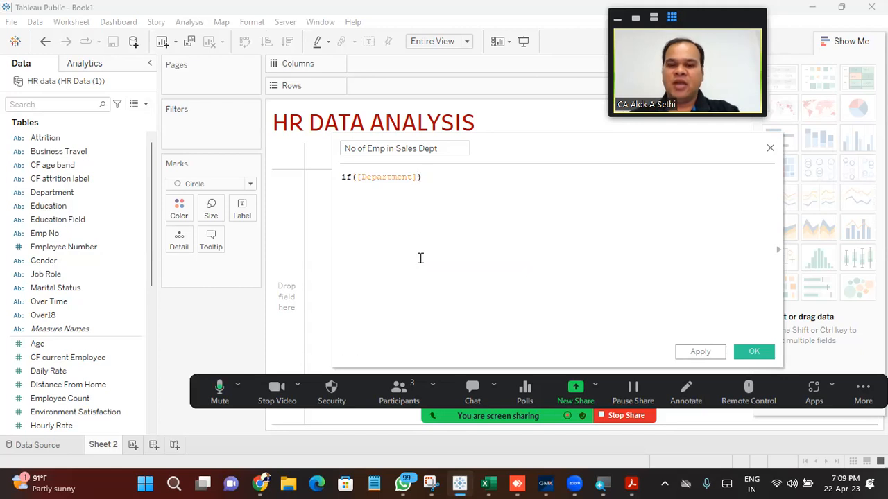
type("=")
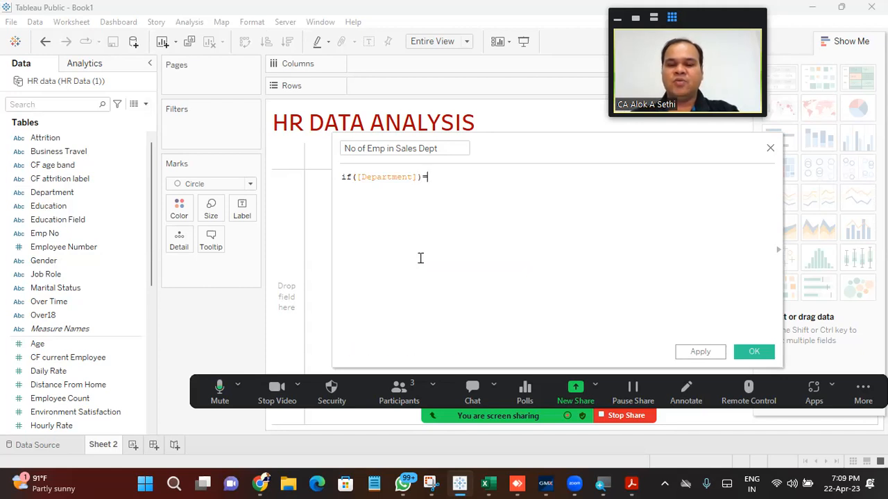
key("BackSpace")
key("BackSpace")
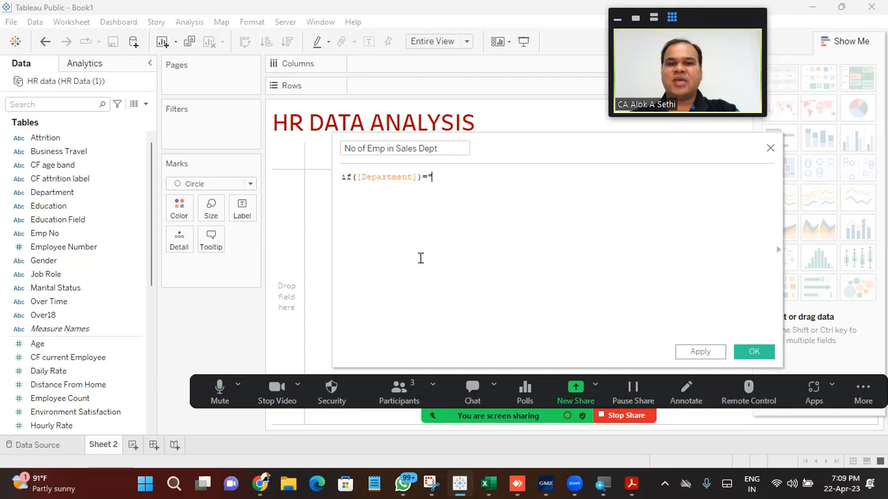
type("S")
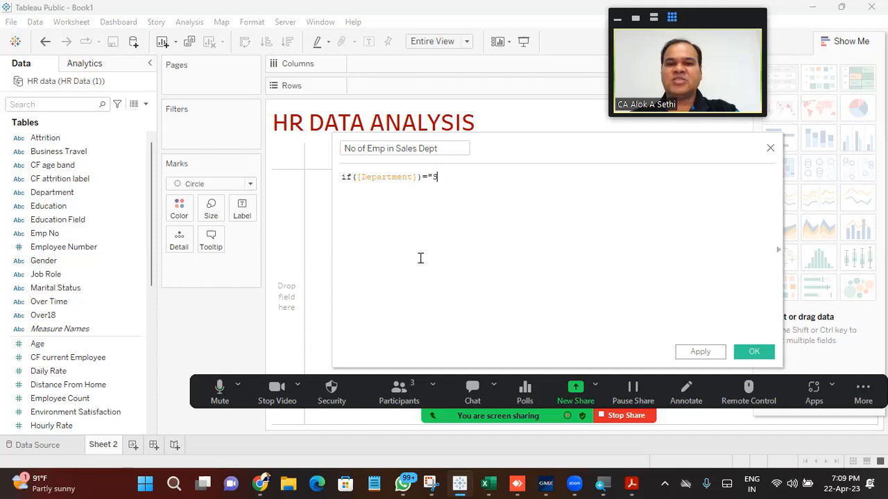
type("ales\"")
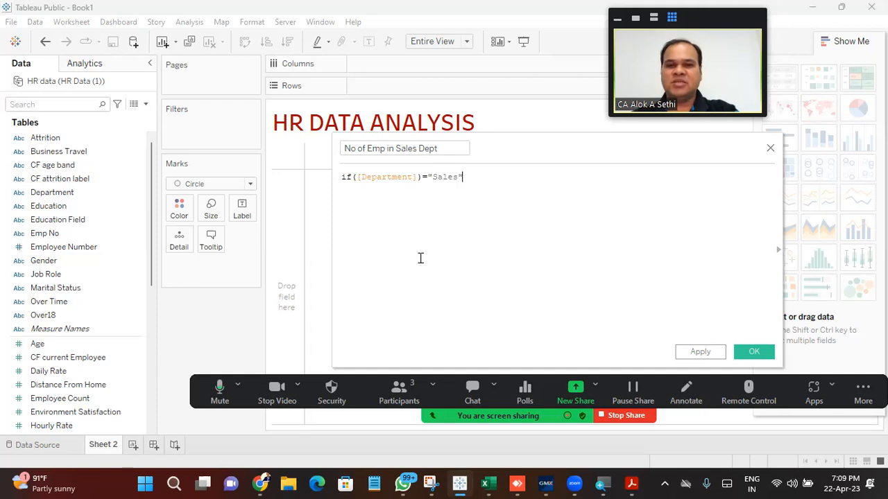
Step: Complete the calculation with "then 1 else 0 end" after the Sales condition
type(" 1")
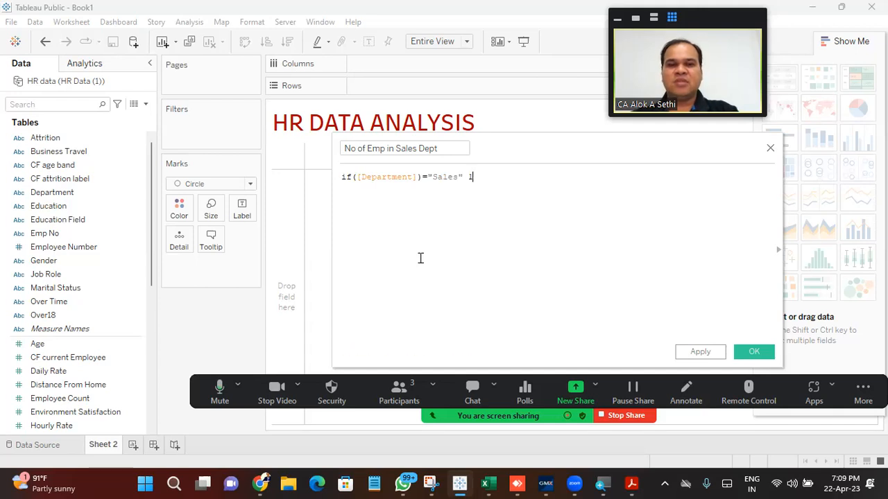
key("BackSpace")
type("then 1 else ")
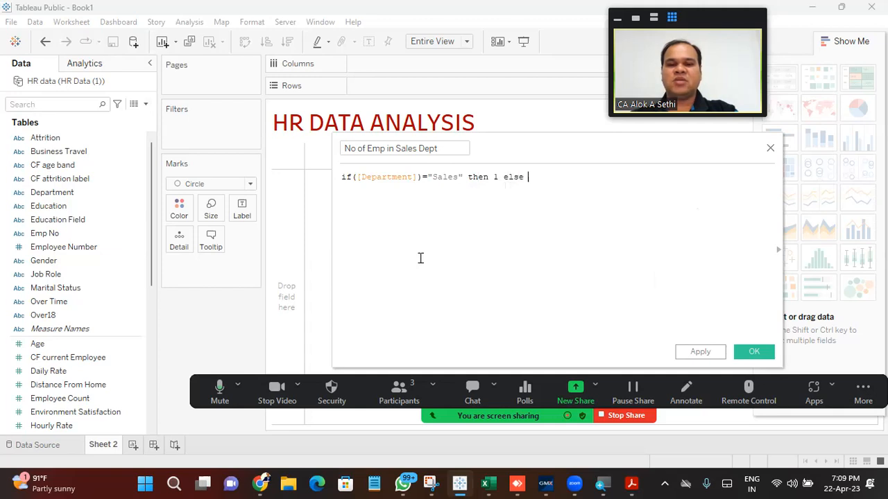
type("0 end")
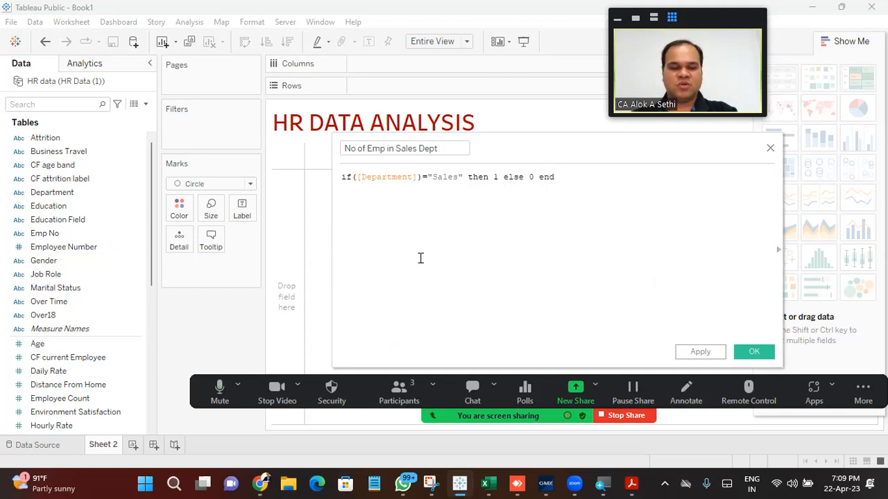
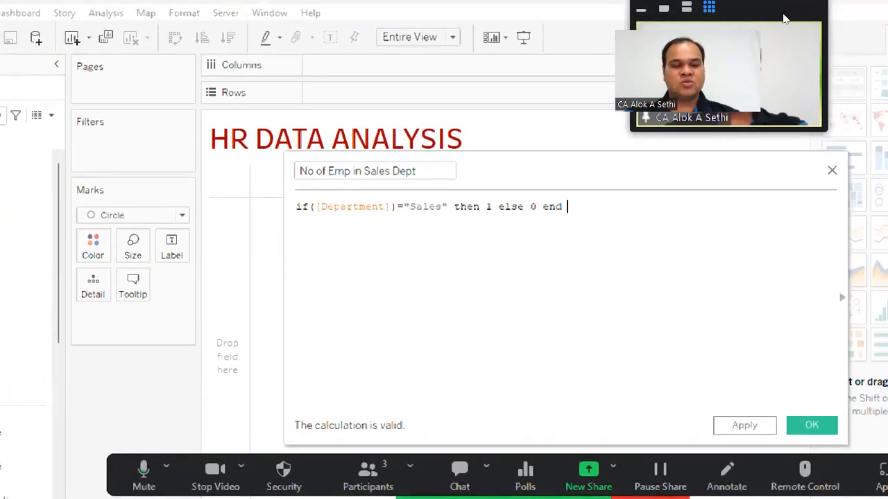
Step: Capture a full-screen screenshot of the calculation, send it to everyone in the Zoom meeting chat and close the chat
key("super+shift+s")
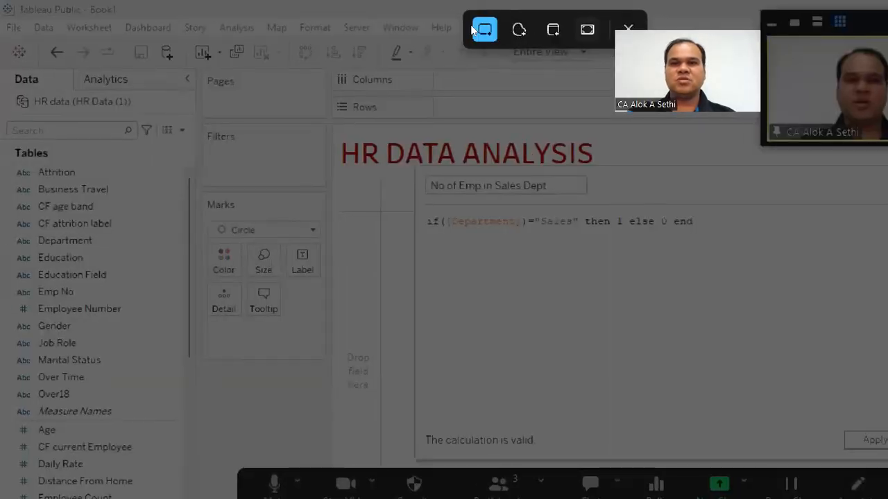
left_click(587, 31)
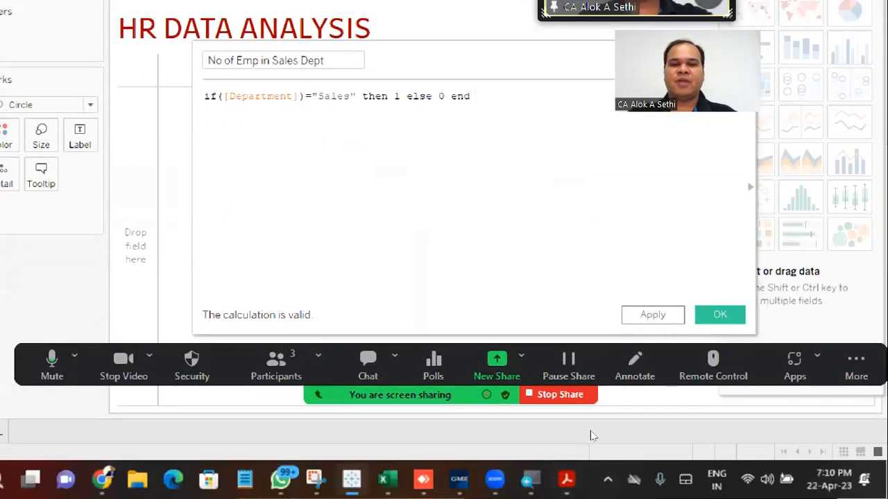
key("alt+h")
key("ctrl+v")
key("Return")
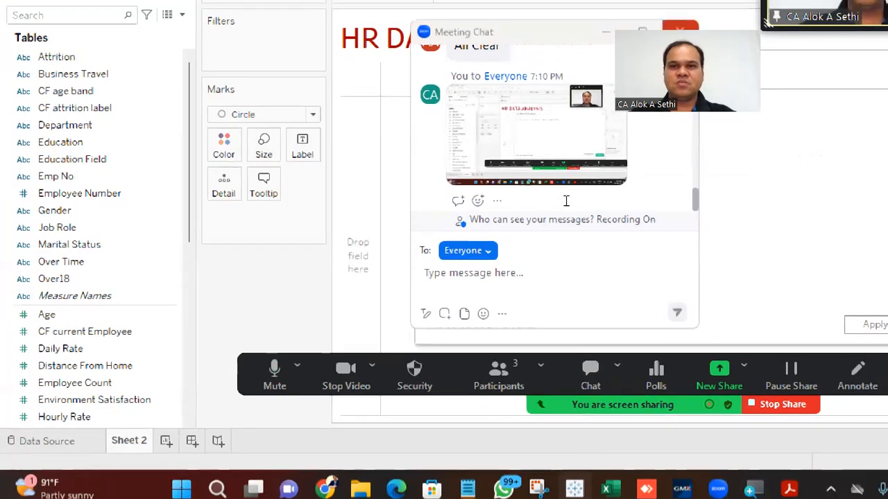
left_click(679, 21)
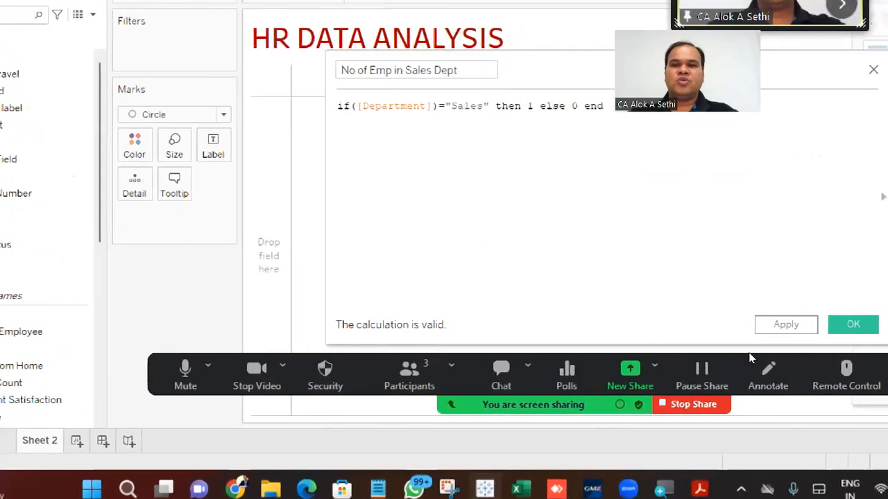
Step: Apply and save the Sales department calculated field, and narrow the field list to calculated fields with the search "C:"
left_click(786, 324)
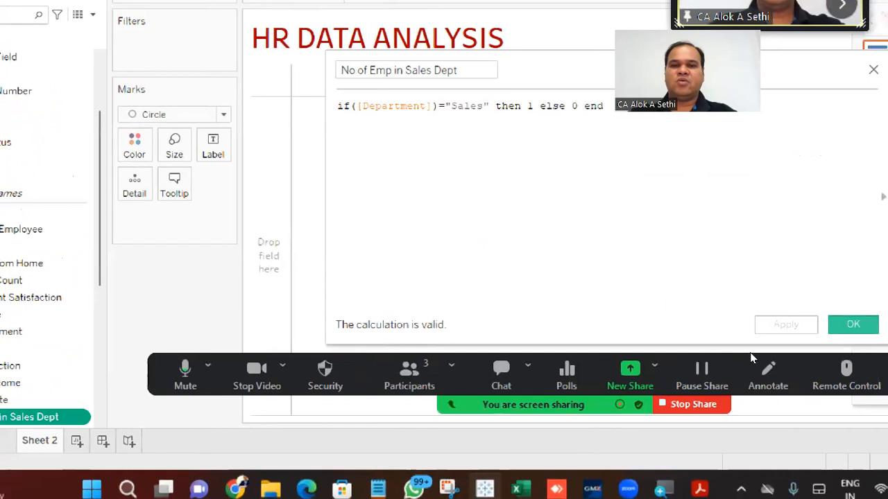
left_click(853, 324)
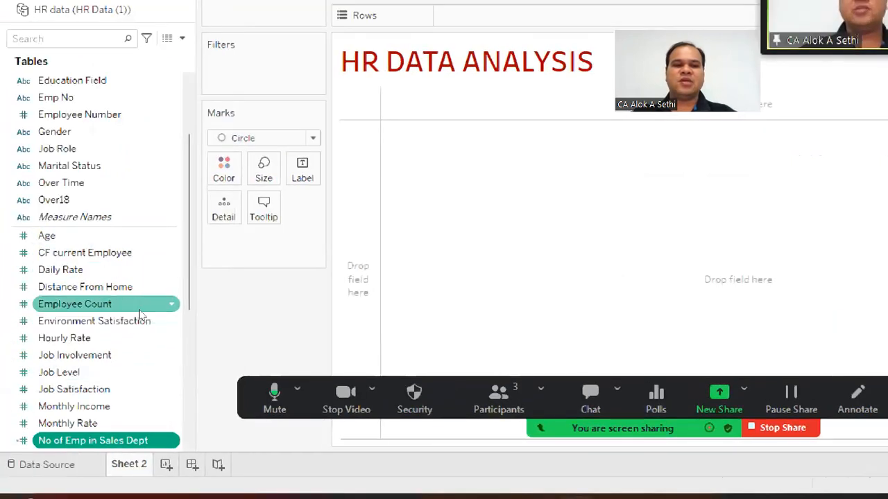
scroll(151, 306, "down", 5)
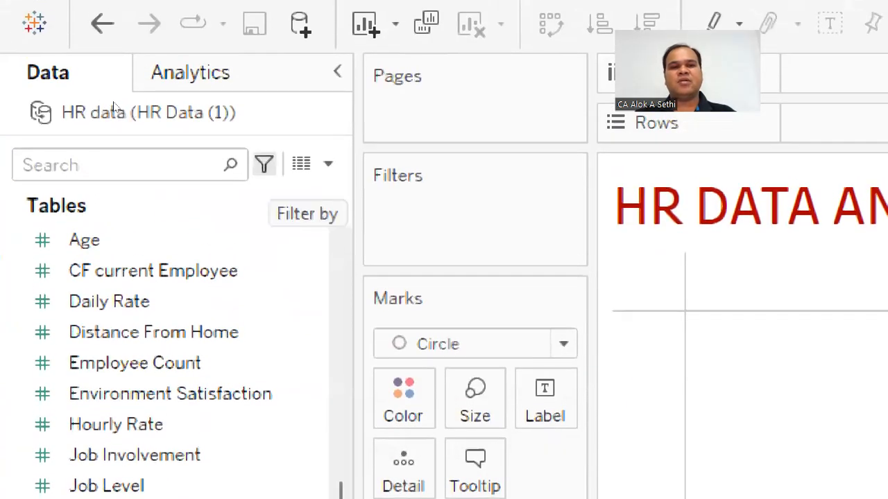
type("C:")
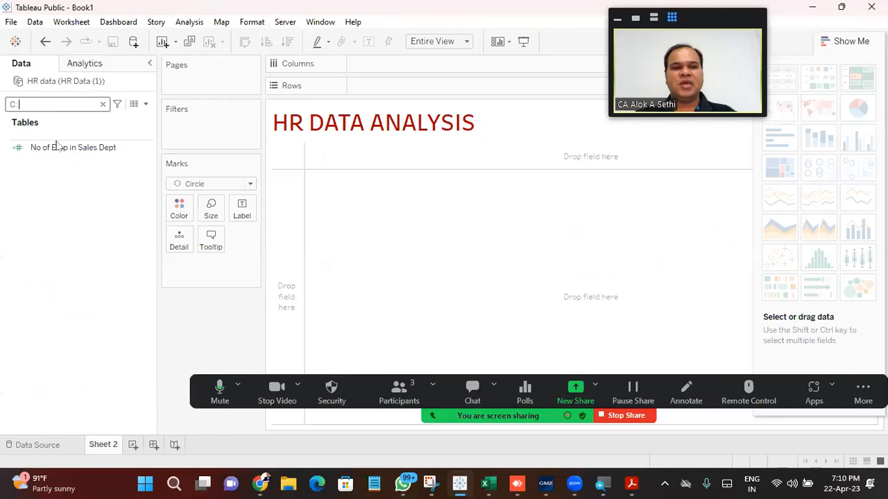
Step: Add the No of Emp in Sales Dept field to the empty view and set the mark type to Automatic
left_click_drag(59, 147, 377, 210)
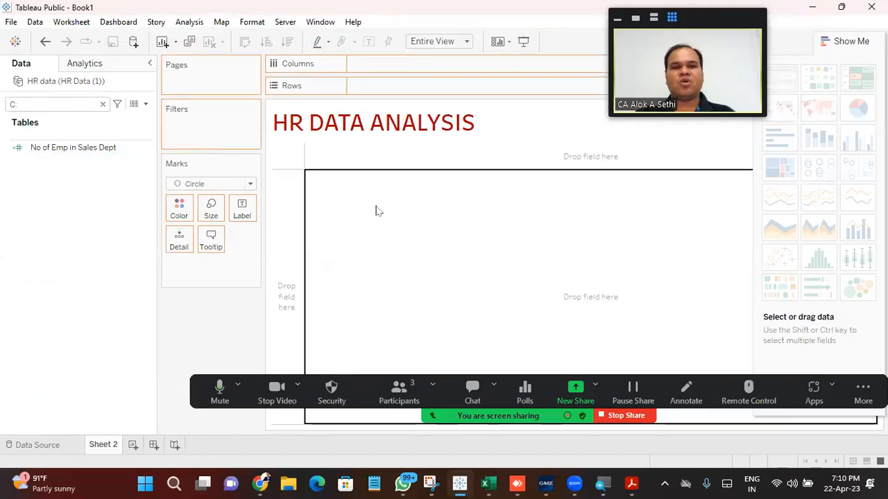
mouse_move(507, 242)
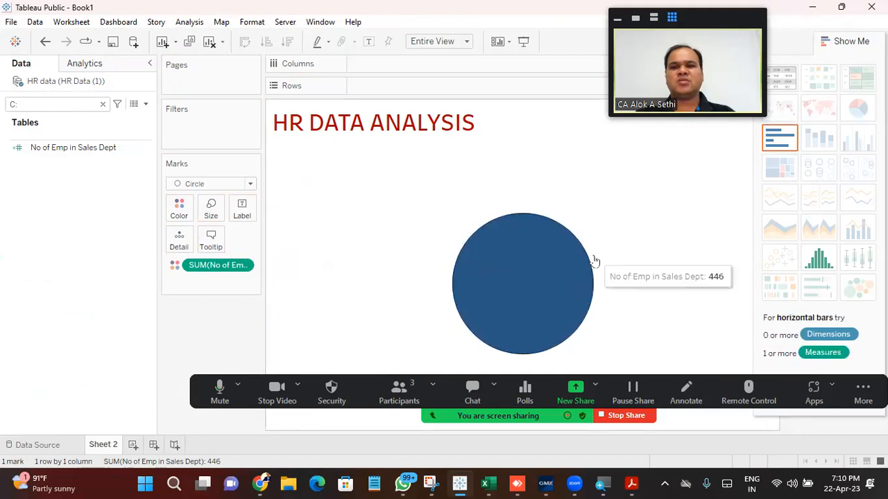
left_click(251, 185)
left_click(201, 197)
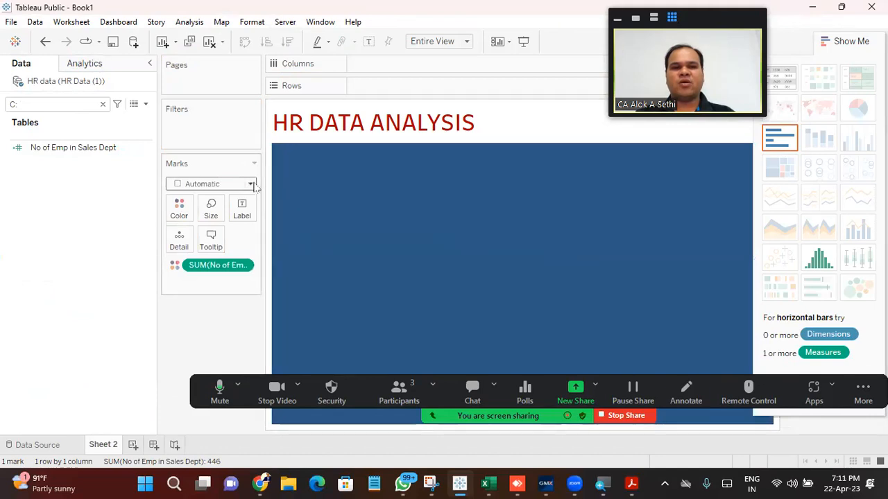
left_click(251, 185)
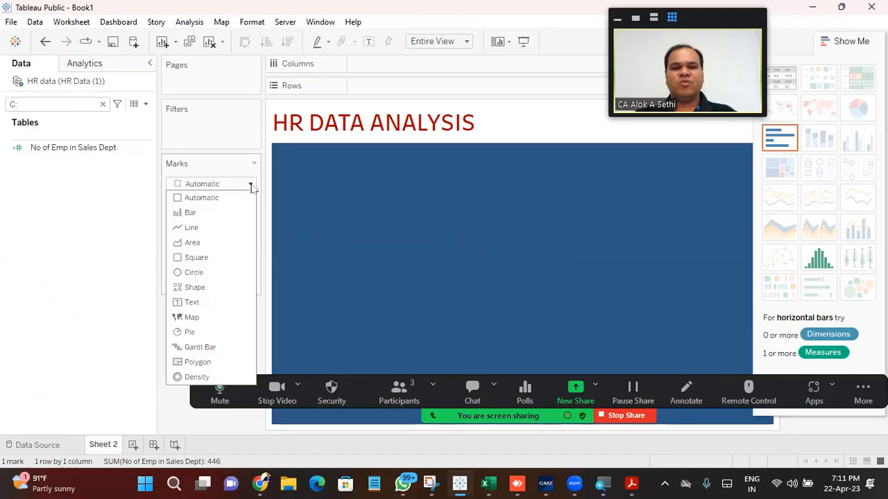
left_click(251, 188)
Step: Change the view to a text table and clear the search of the field list
left_click_drag(865, 41, 818, 139)
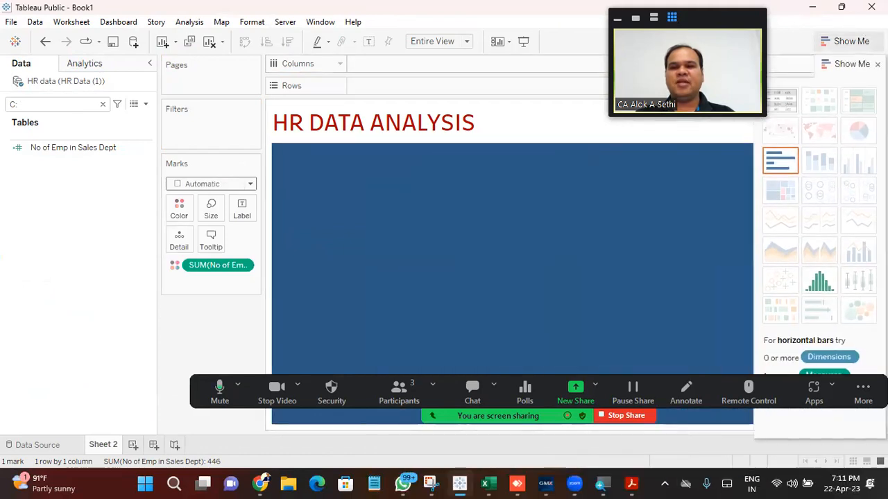
left_click(781, 100)
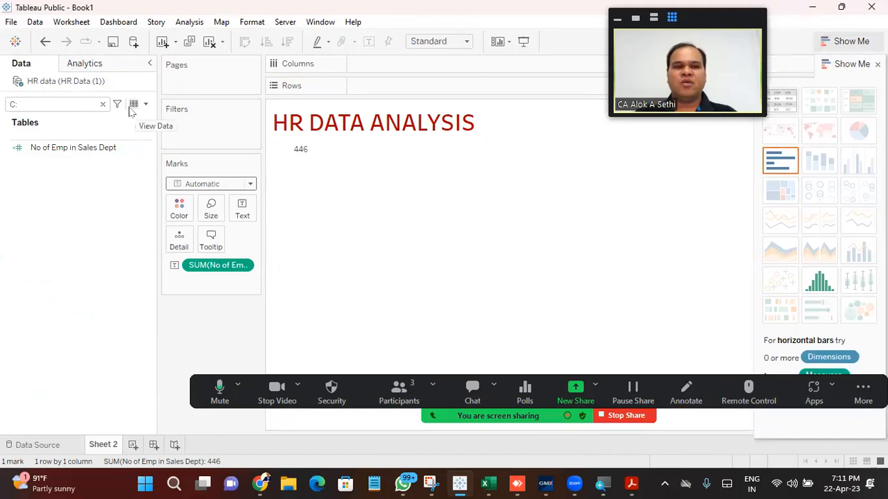
left_click(101, 105)
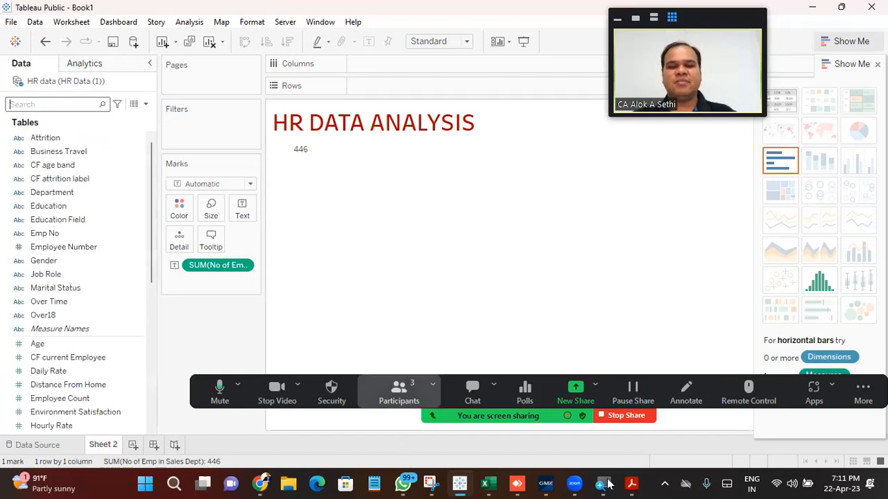
Step: Switch to the HR Data (1) workbook in Excel, zoom Sheet1 to 120% to compare the Sales department answer, and return to Tableau Public
mouse_move(485, 483)
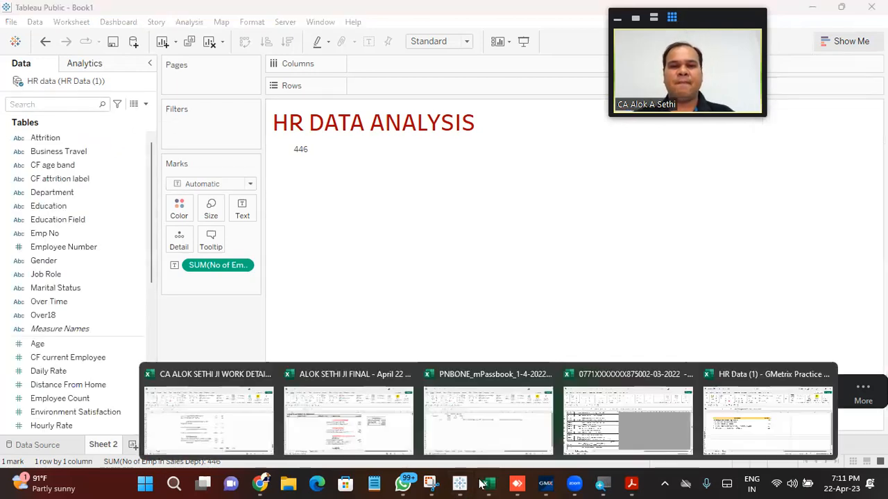
left_click(732, 426)
left_click(537, 244)
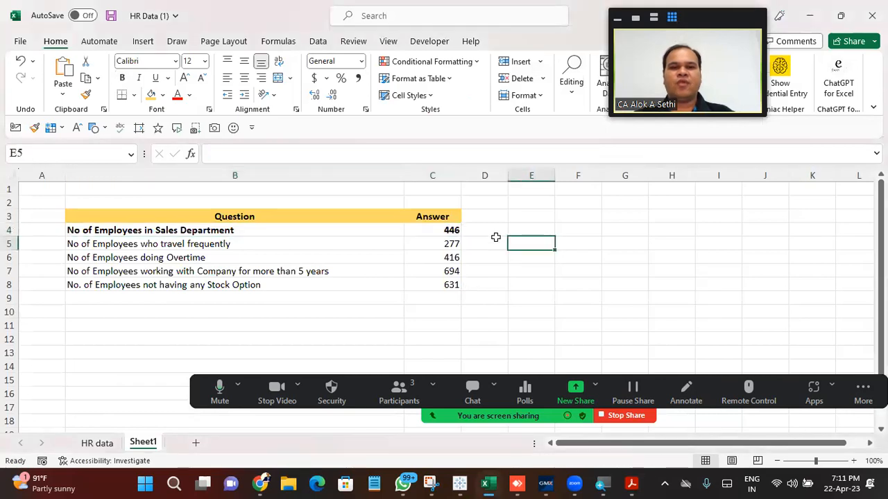
left_click(853, 461)
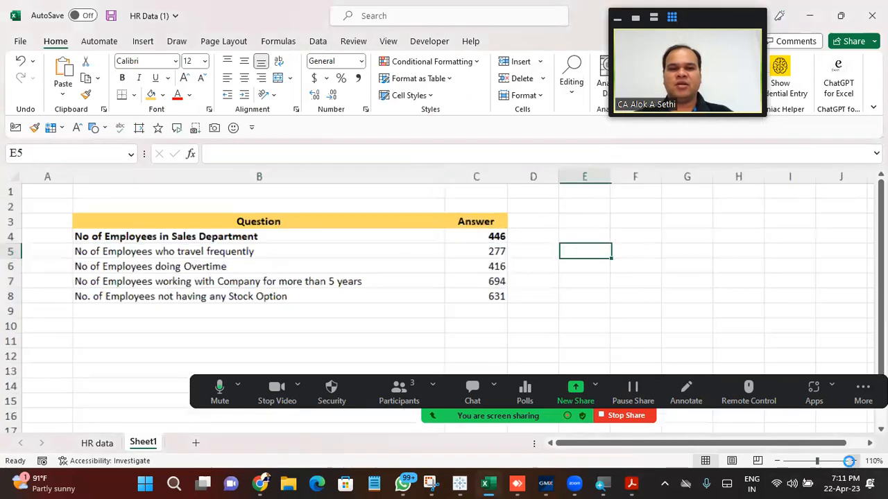
left_click(853, 460)
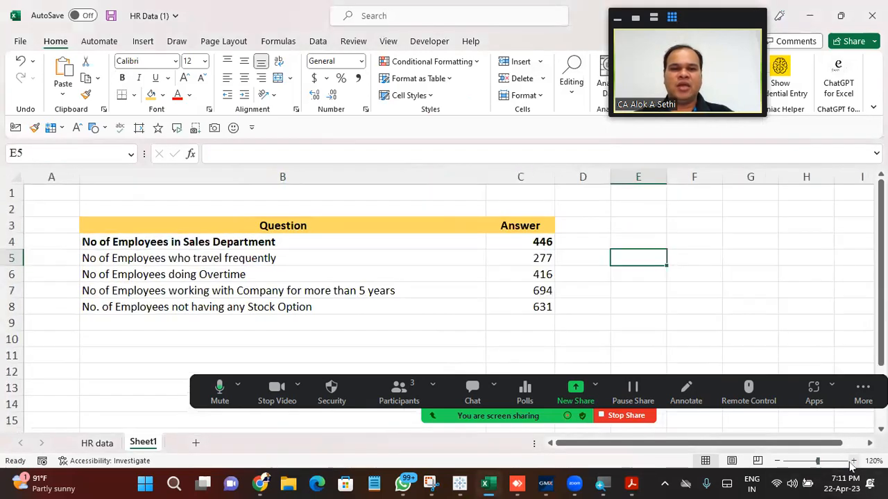
left_click(463, 483)
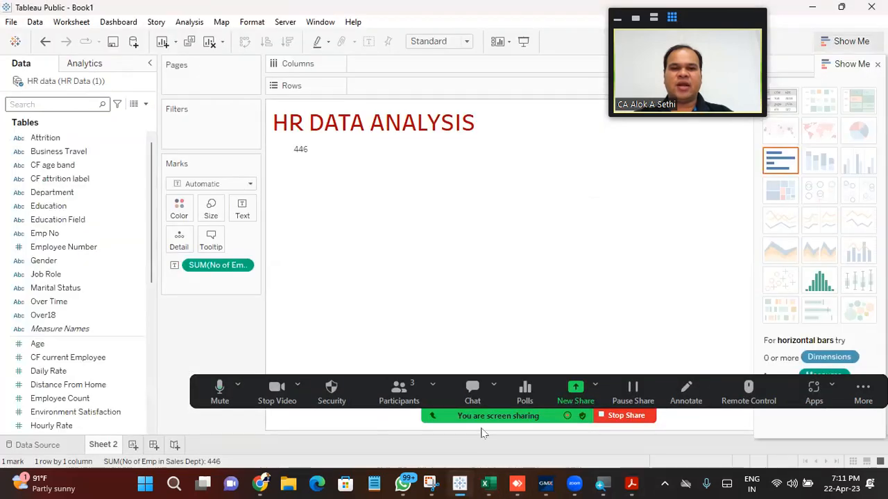
Step: Open the text label of the Sales department count for editing and set its font size to 20
mouse_move(309, 159)
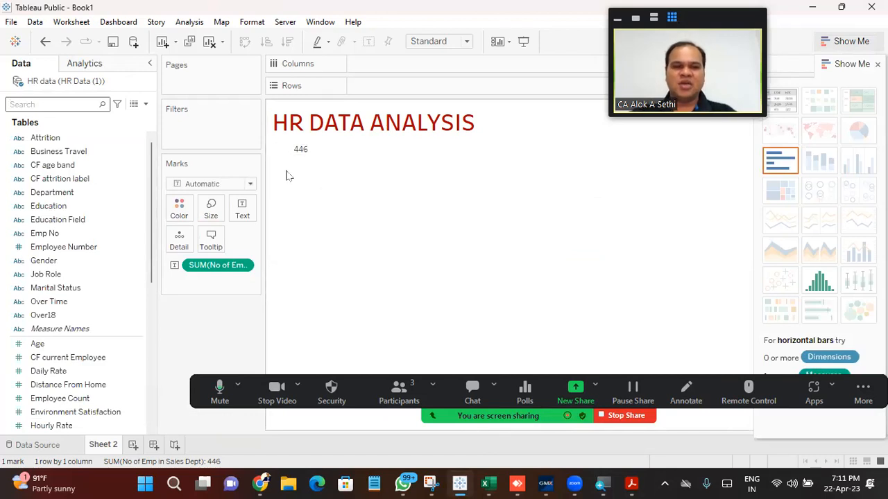
left_click(242, 209)
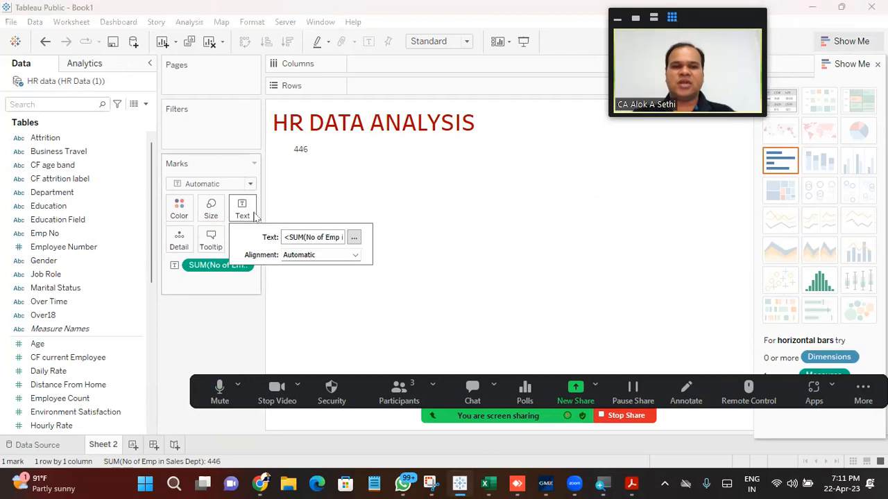
left_click(354, 238)
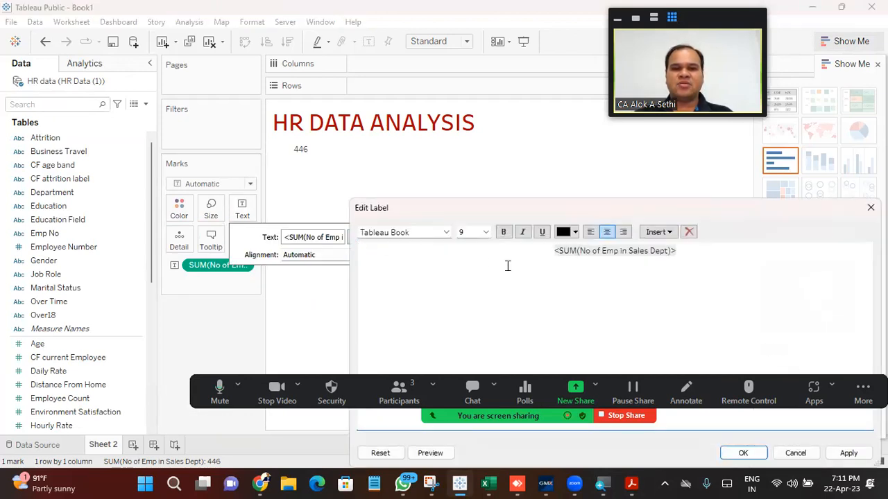
double_click(553, 258)
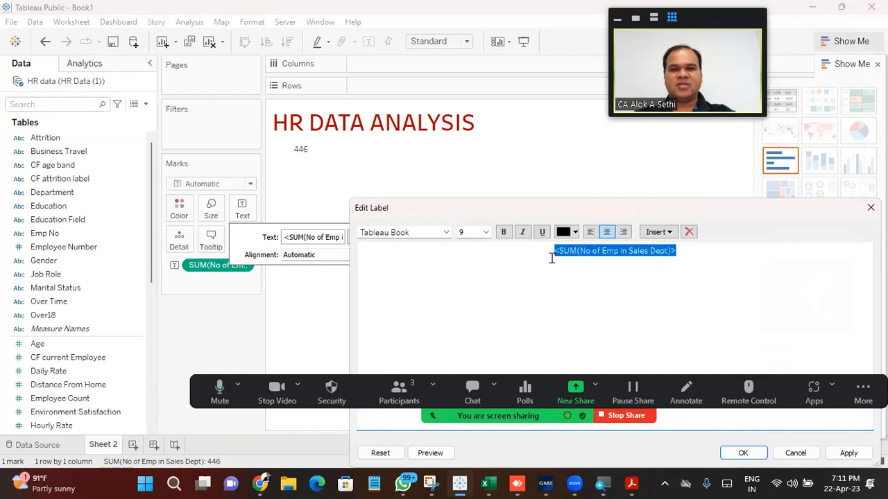
left_click(486, 232)
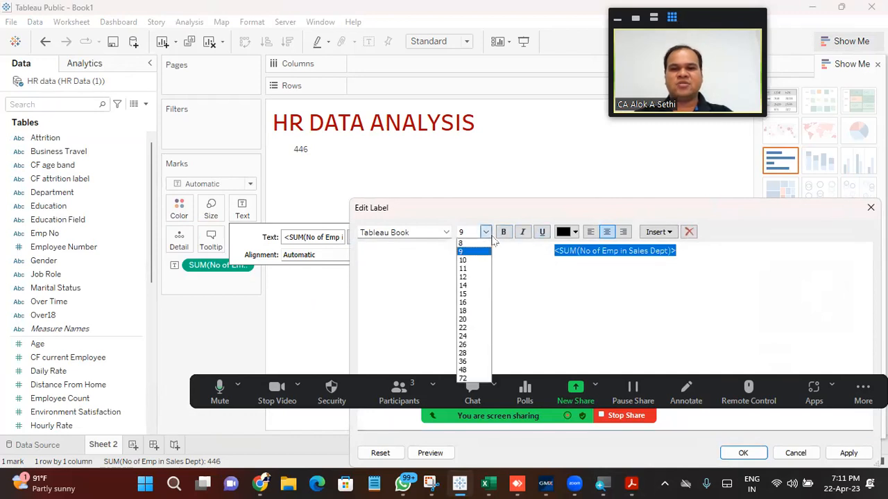
left_click(487, 320)
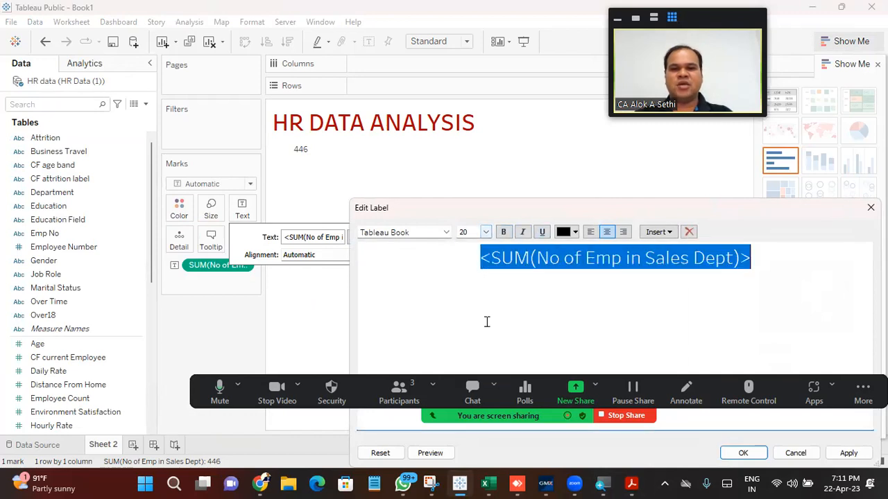
Step: Set the label's font to Tableau Semibold and its colour to blue, and apply the formatting to the view
left_click(447, 233)
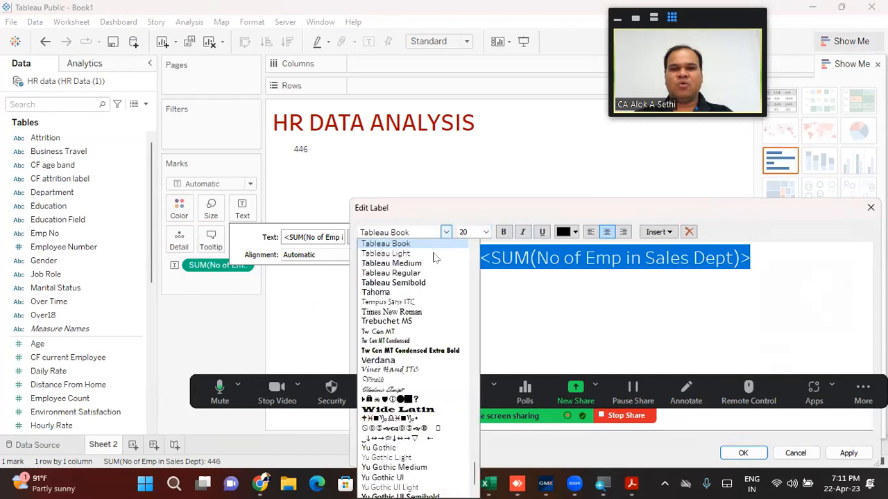
left_click(447, 233)
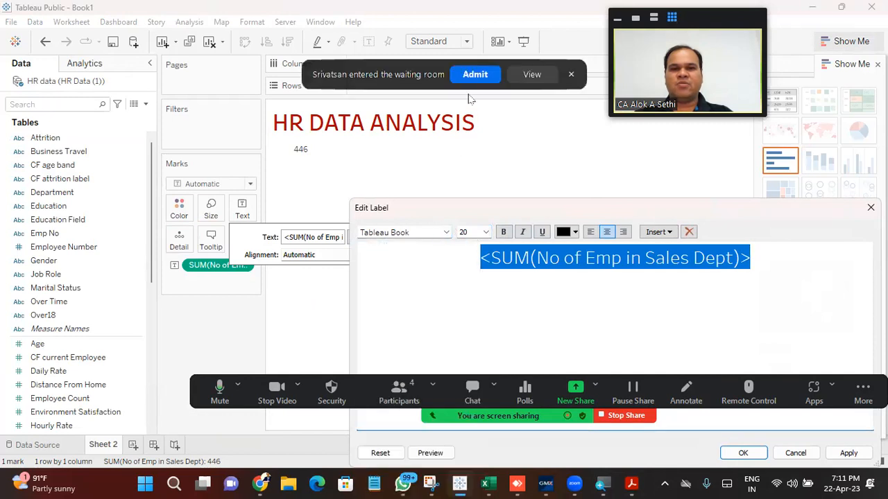
left_click(446, 233)
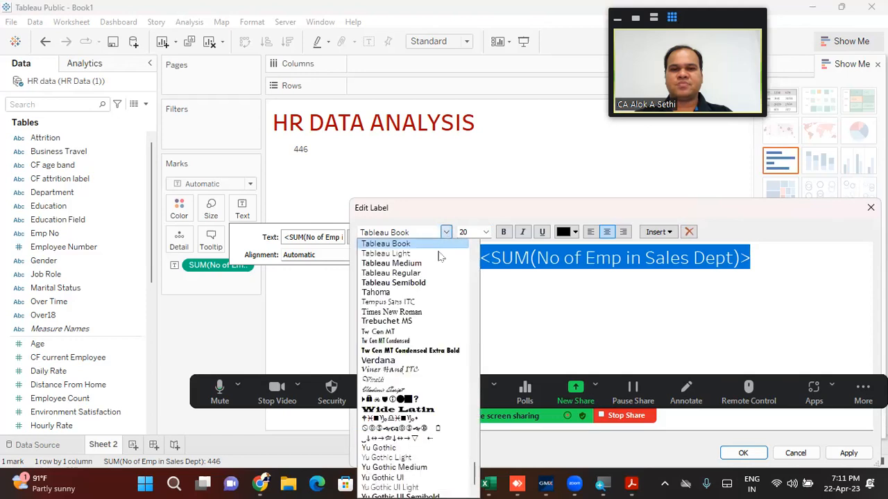
left_click(432, 283)
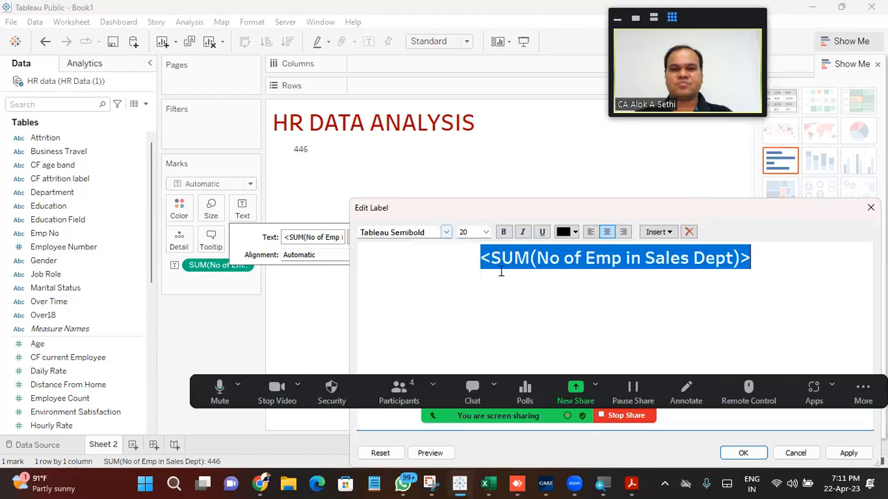
left_click(575, 233)
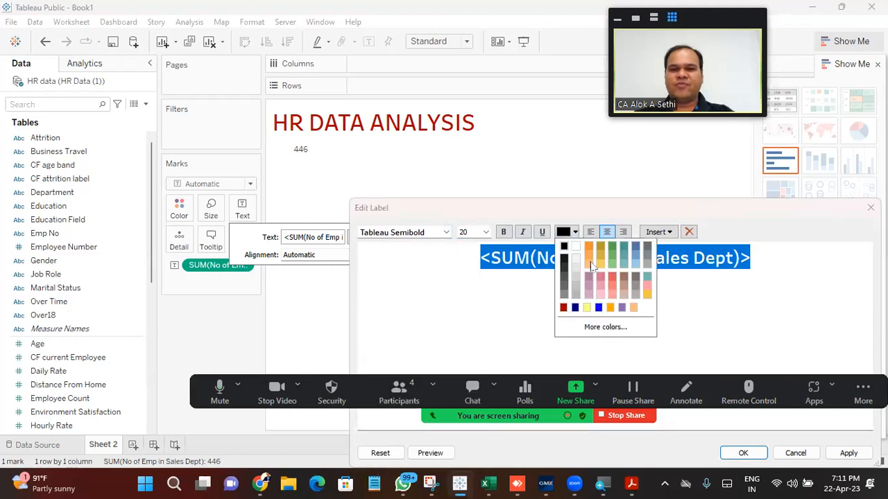
left_click(598, 307)
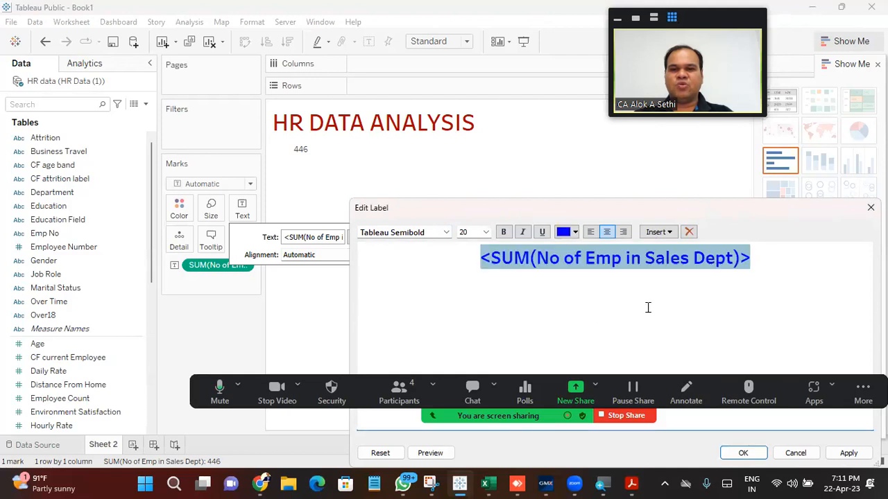
left_click(848, 453)
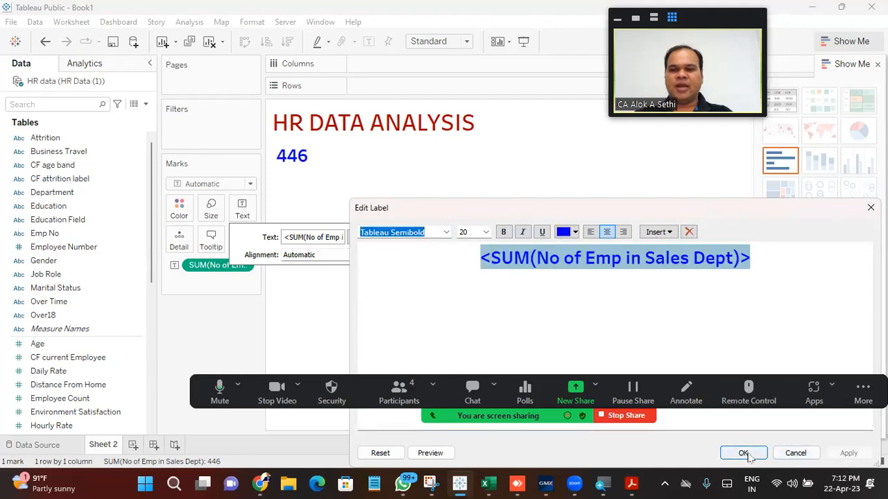
left_click(745, 454)
left_click(394, 204)
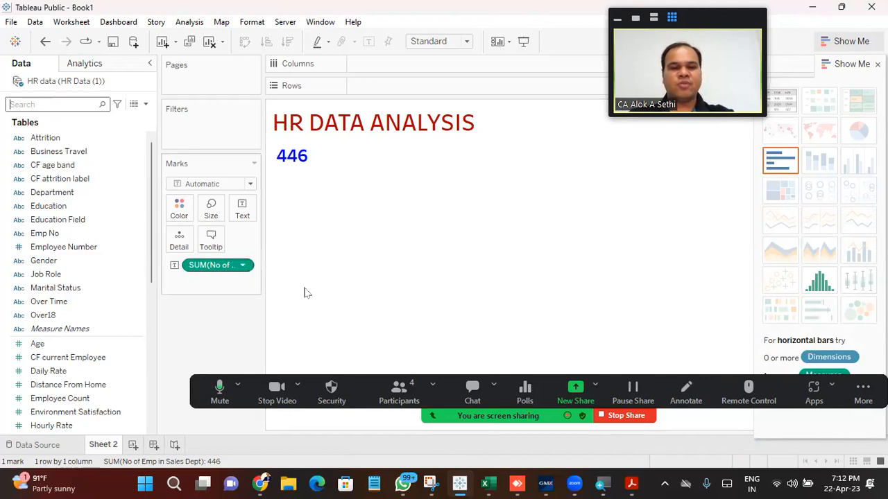
Step: View the Zoom meeting's participant list and close it
left_click(407, 389)
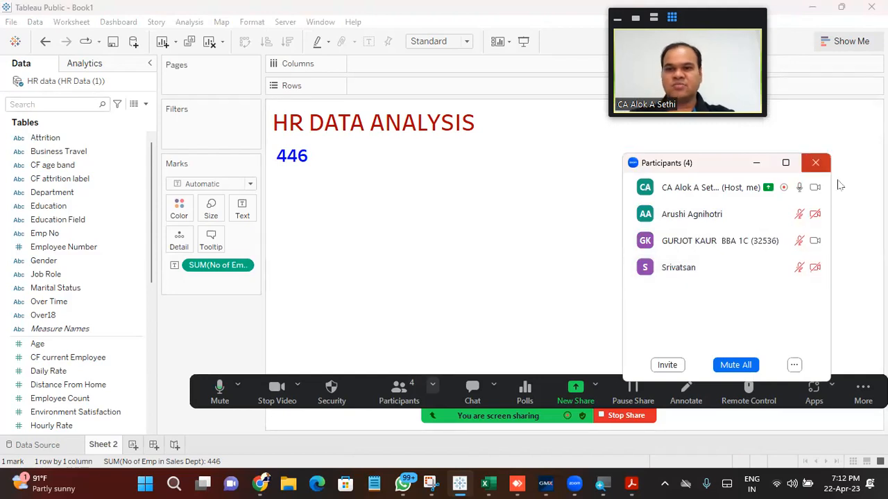
left_click(815, 162)
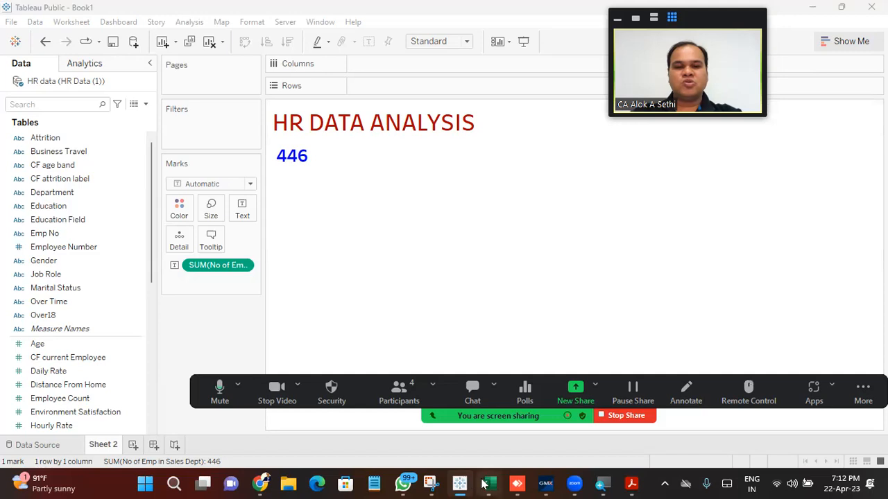
Step: Copy the question "No of Employees who travel frequently" from cell B5 of the HR Data (1) workbook in Excel and return to Tableau Public
mouse_move(488, 484)
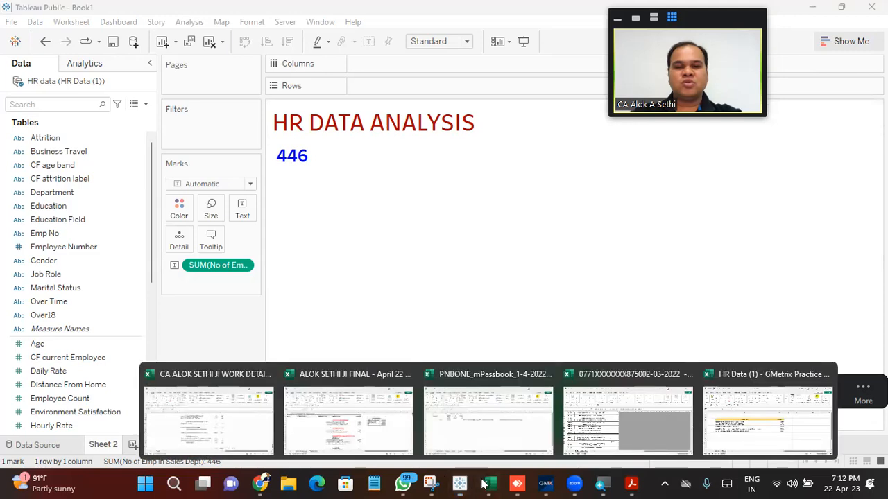
left_click(690, 433)
left_click(466, 296)
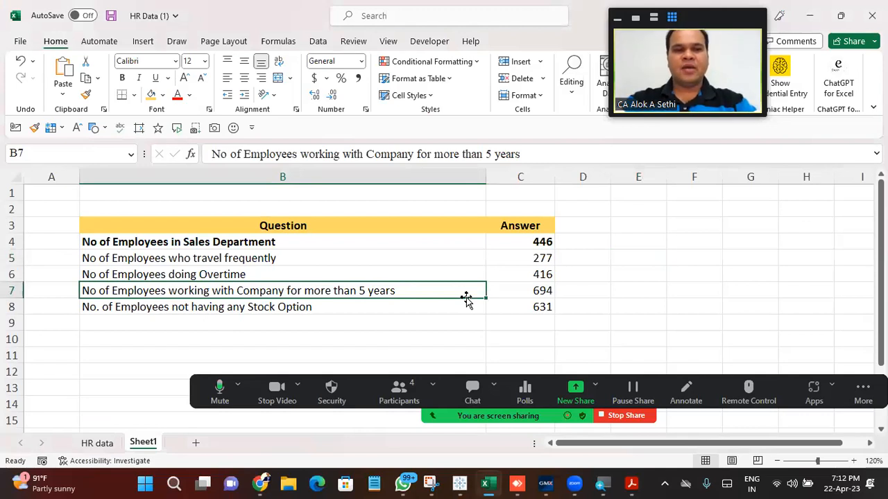
left_click(354, 254)
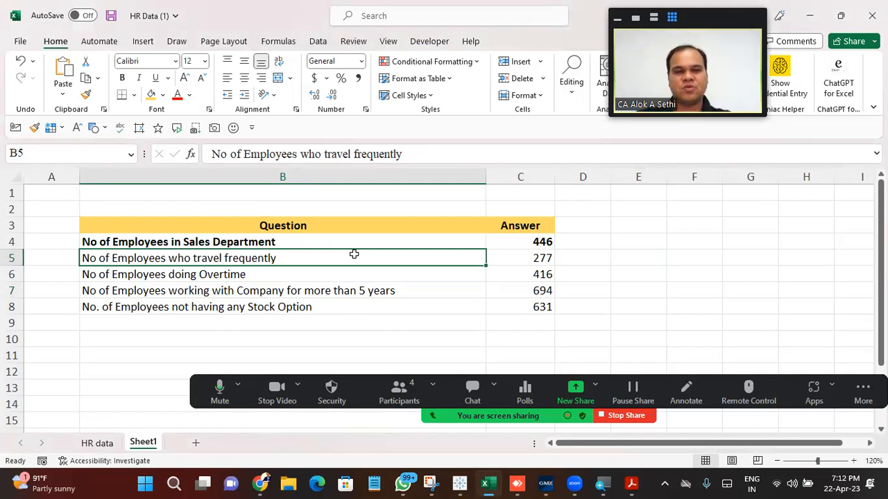
key("ctrl+c")
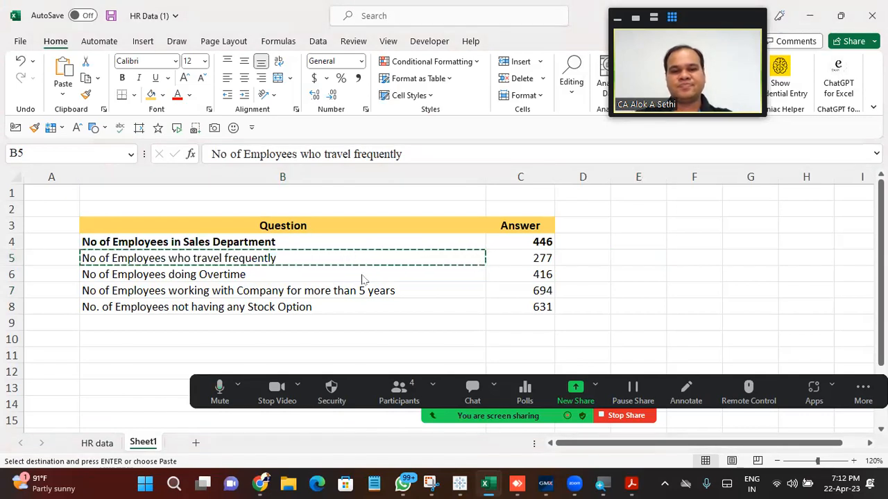
mouse_move(459, 483)
left_click(441, 437)
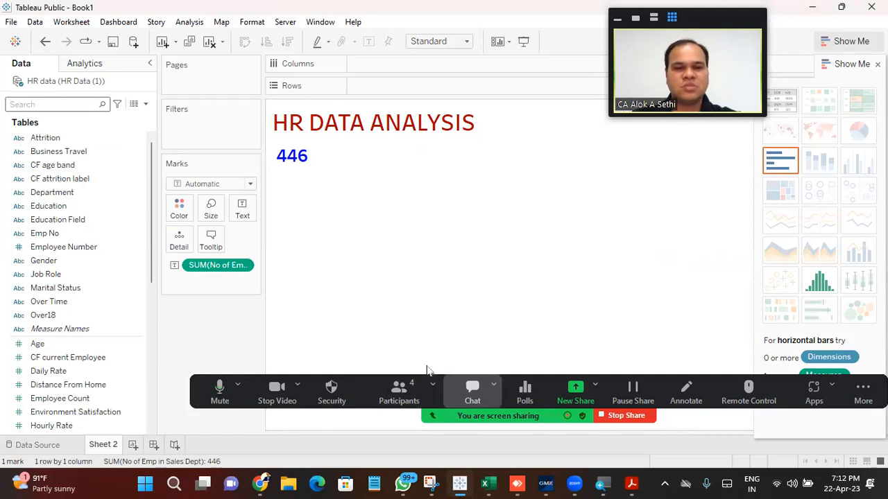
Step: Check the Zoom meeting chat and participant list for attendee responses, closing each window
left_click(472, 393)
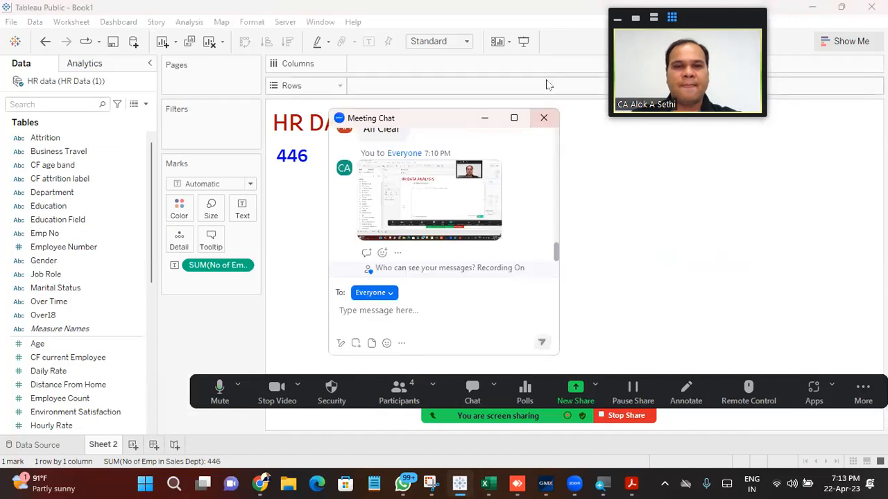
left_click(548, 117)
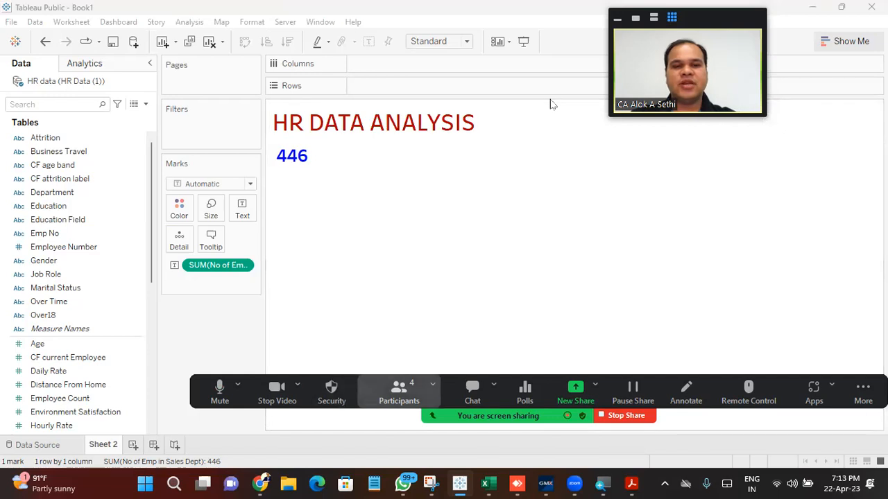
left_click(399, 393)
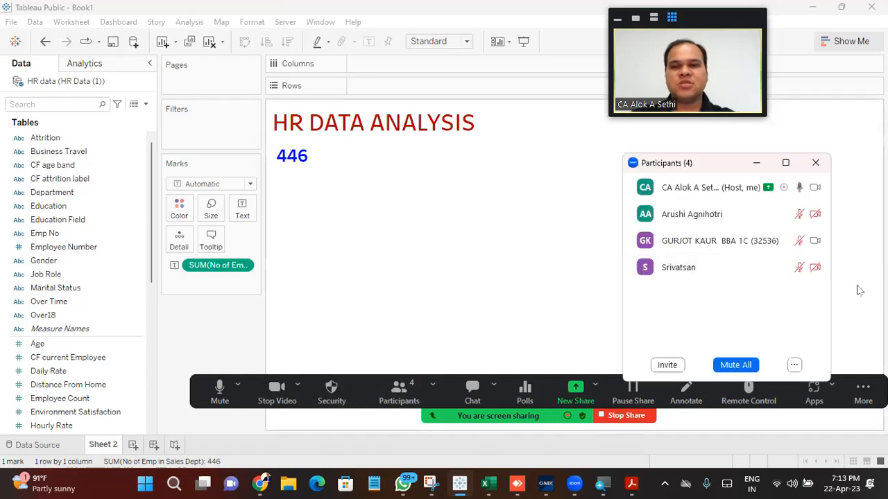
left_click(815, 161)
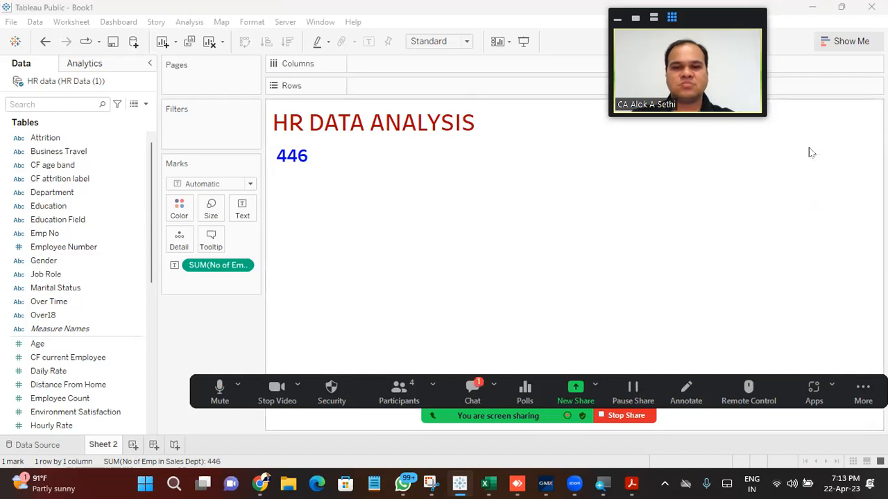
key("alt+h")
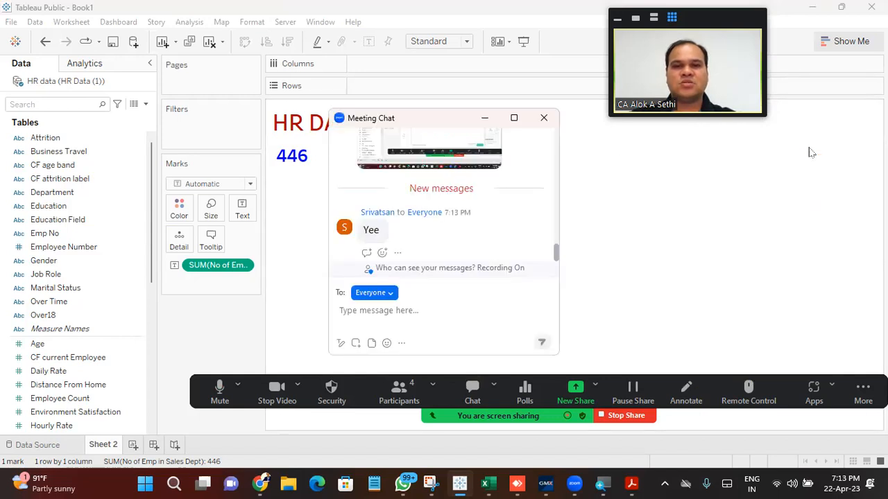
key("alt+h")
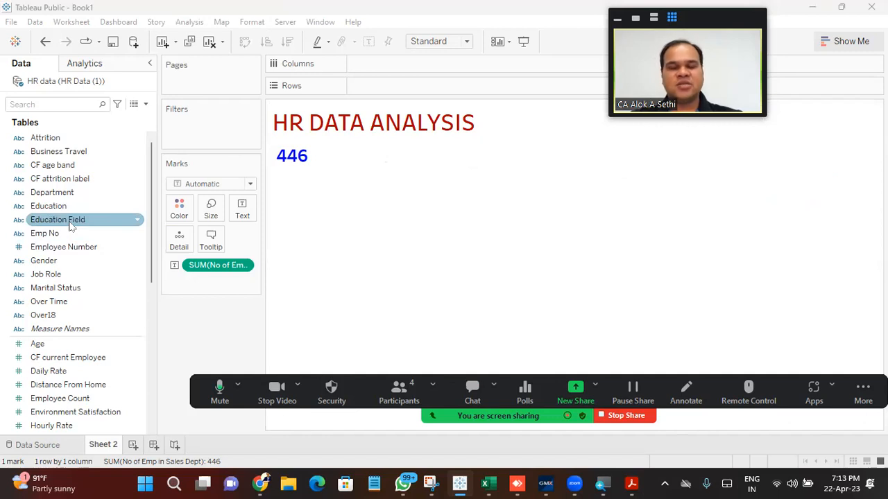
Step: Create a calculated field named "No of Employees who travel frequently" using the copied question text
left_click(50, 108)
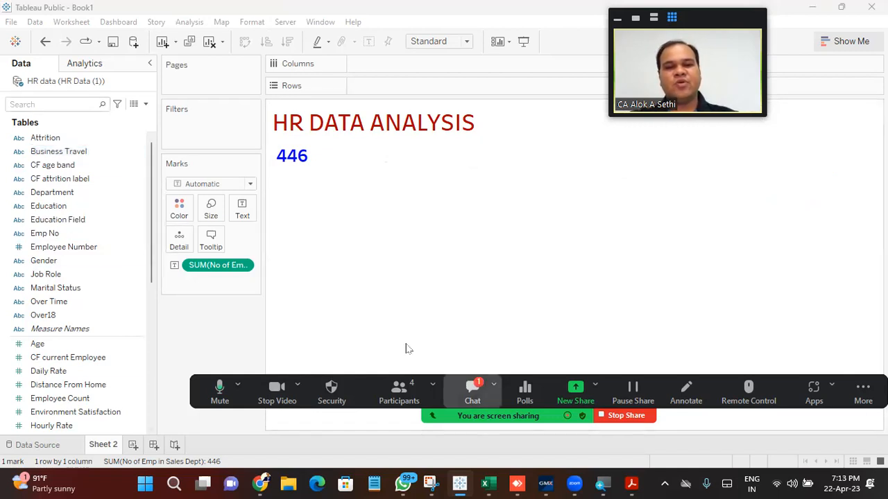
left_click(146, 105)
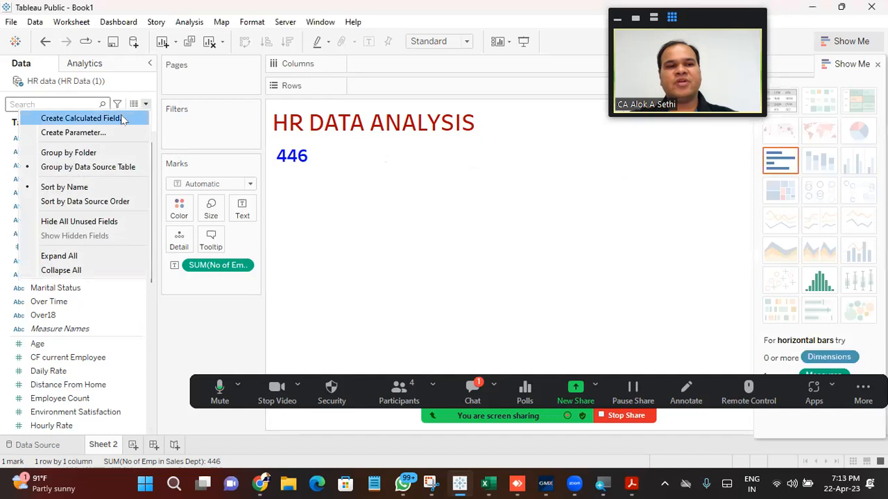
left_click(121, 119)
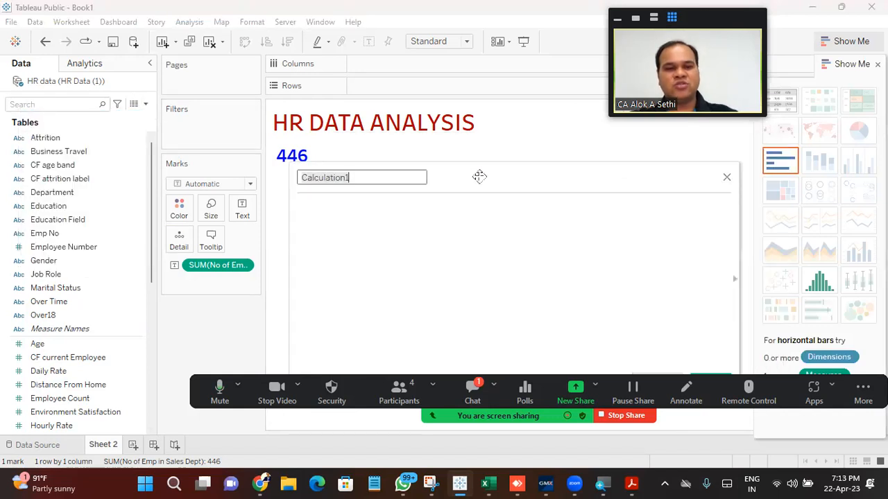
key("ctrl+v")
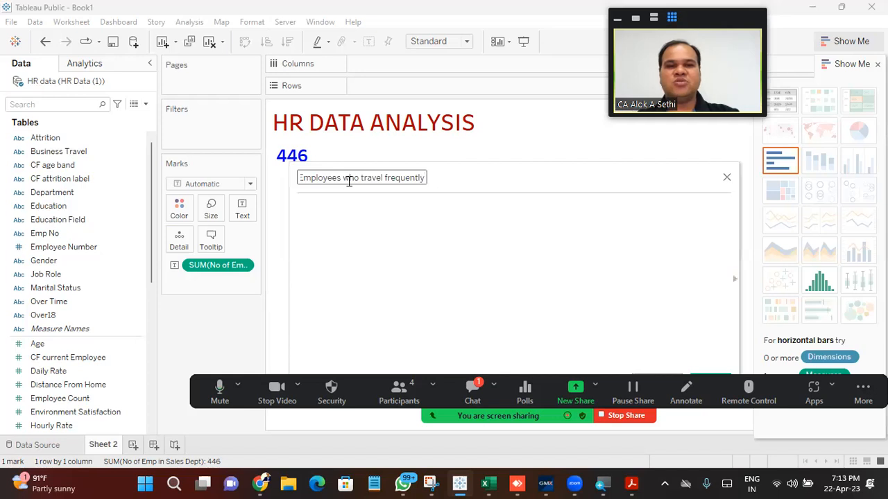
key("Home")
type("No of")
key("Right")
key("Right")
key("Right")
key("Right")
key("Right")
key("Right")
key("Right")
key("Right")
key("Right")
key("Right")
key("Right")
key("Right")
key("Right")
key("Right")
key("Right")
key("Right")
key("Right")
key("Right")
key("Right")
key("Right")
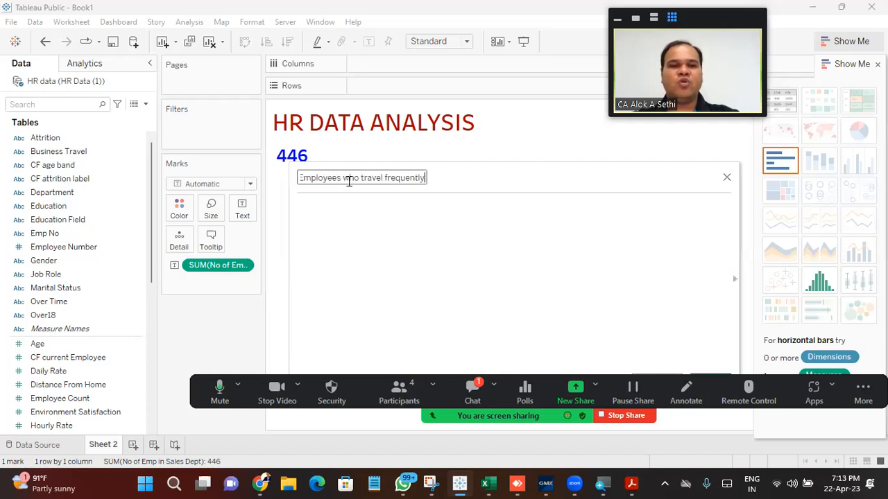
Step: Begin the field's formula with the condition if([Business Travel])="Travel_Frequently"
left_click(386, 206)
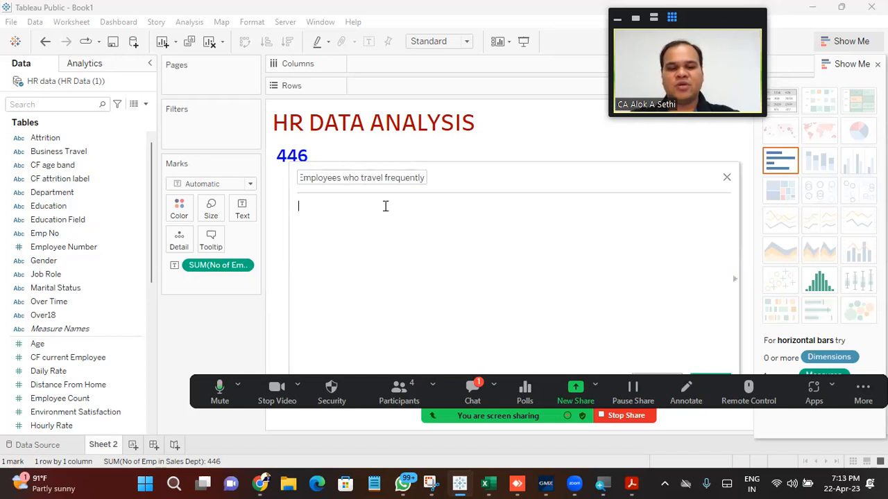
type("if(")
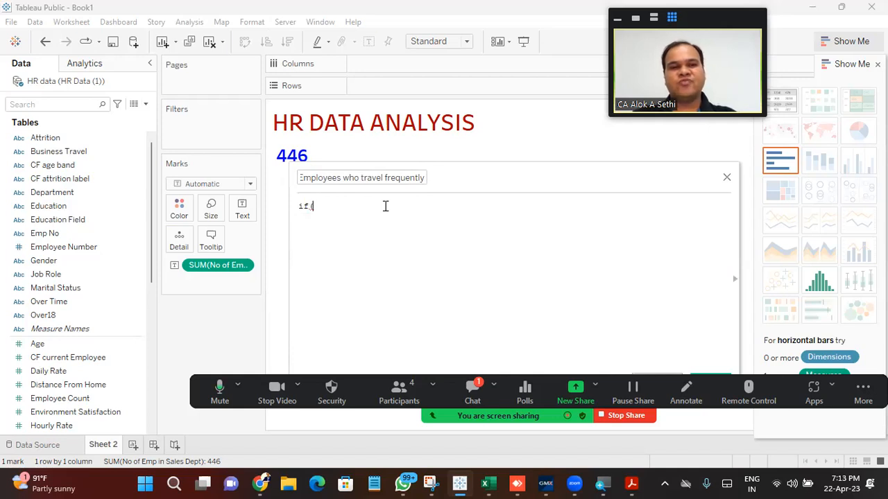
left_click(54, 152)
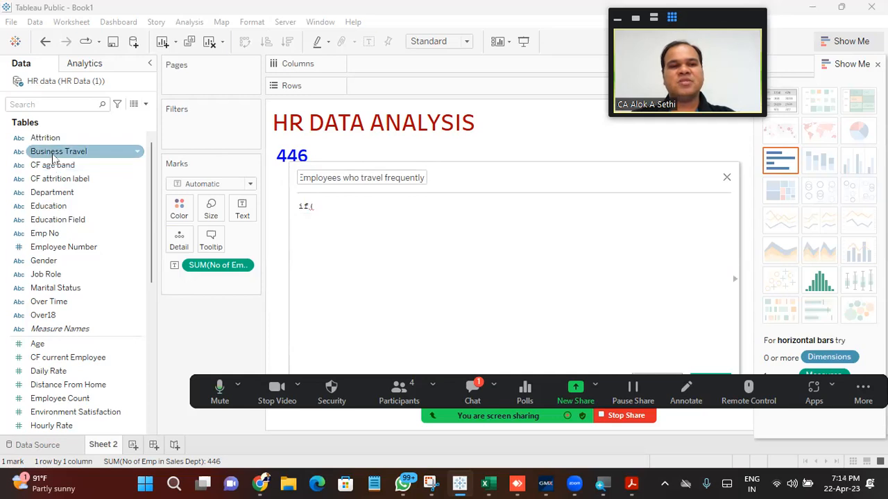
left_click(54, 154)
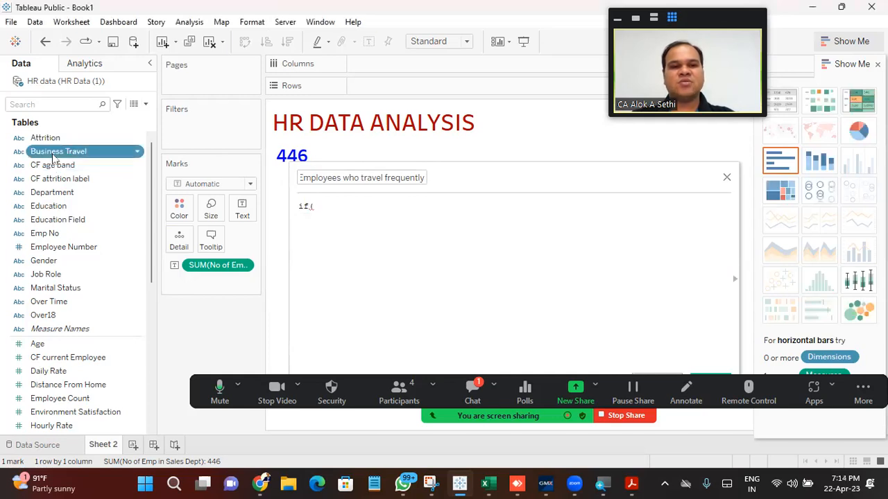
left_click(337, 202)
type("bus")
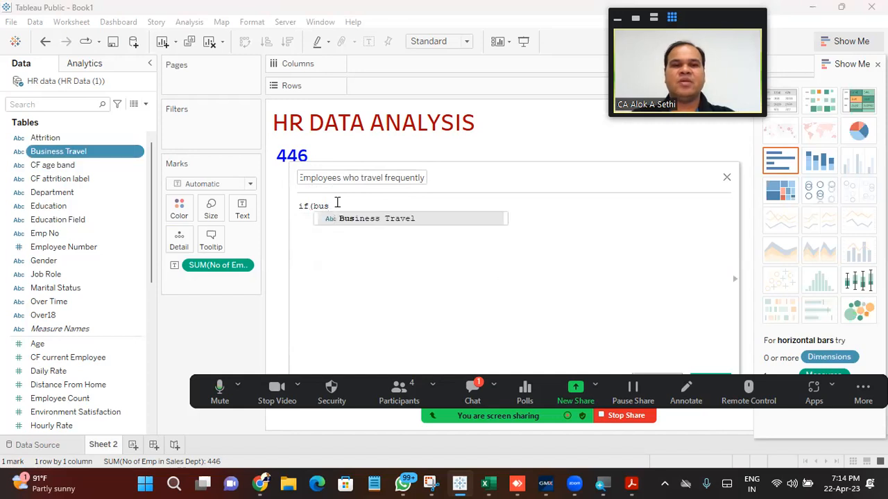
double_click(435, 218)
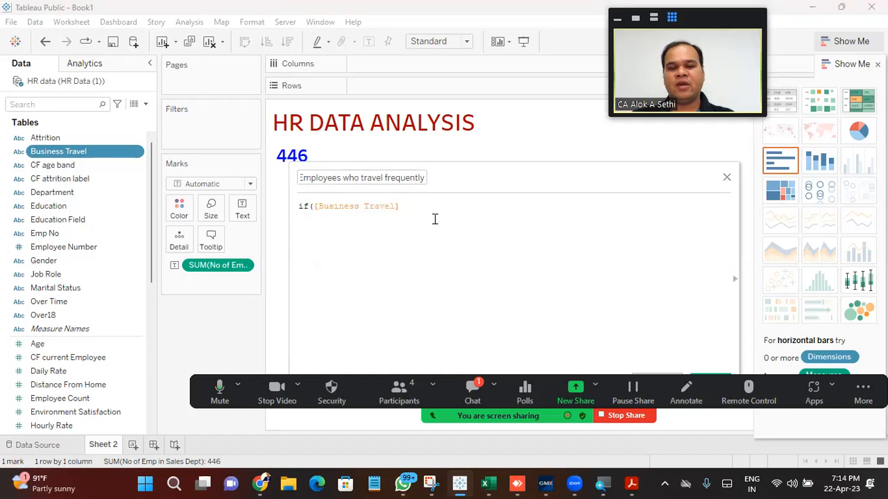
type(")")
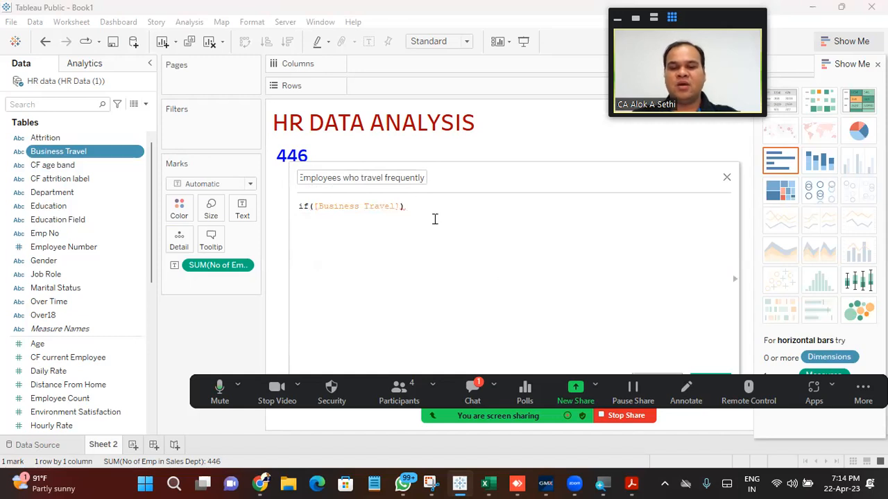
type("=")
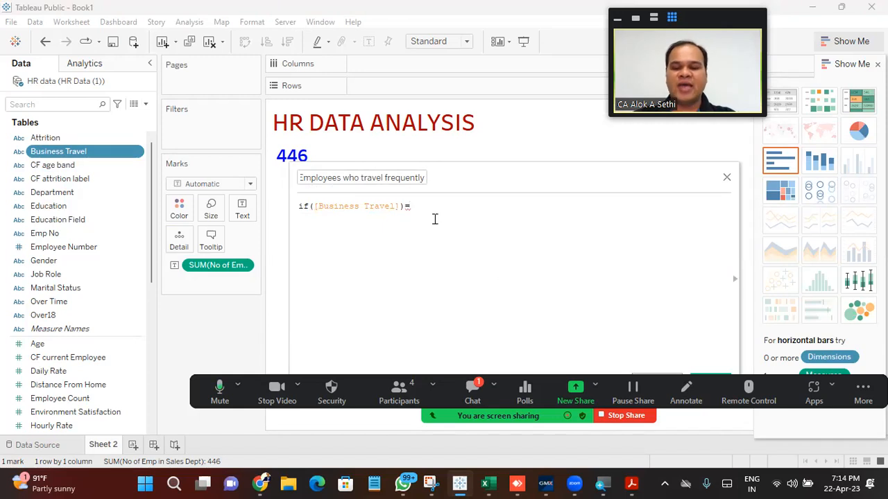
type("\"")
type("Travel")
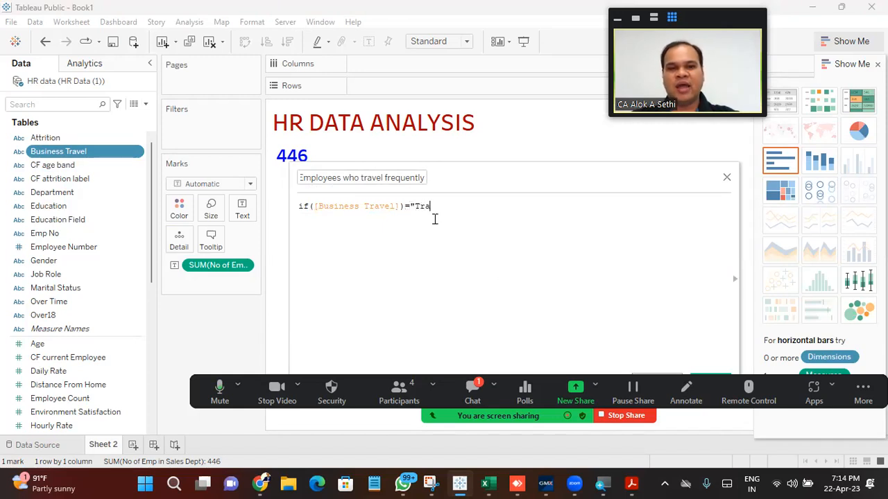
type("_Frequen")
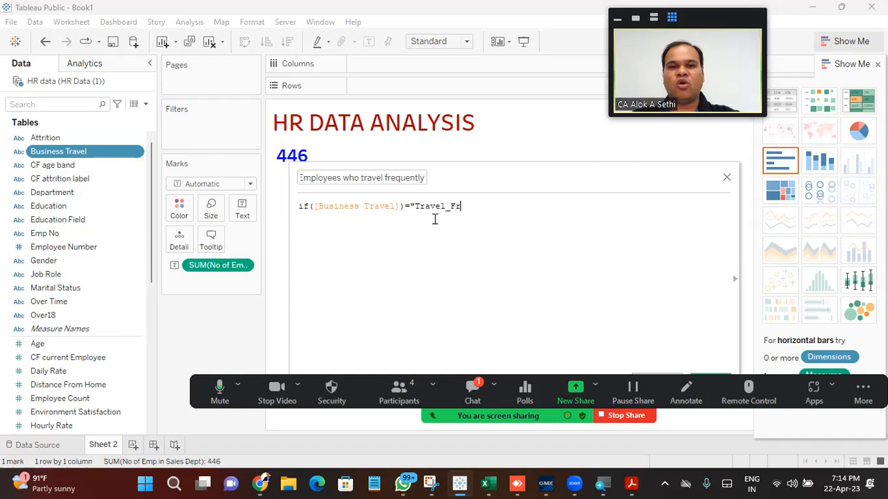
key("BackSpace")
type("ntly\"")
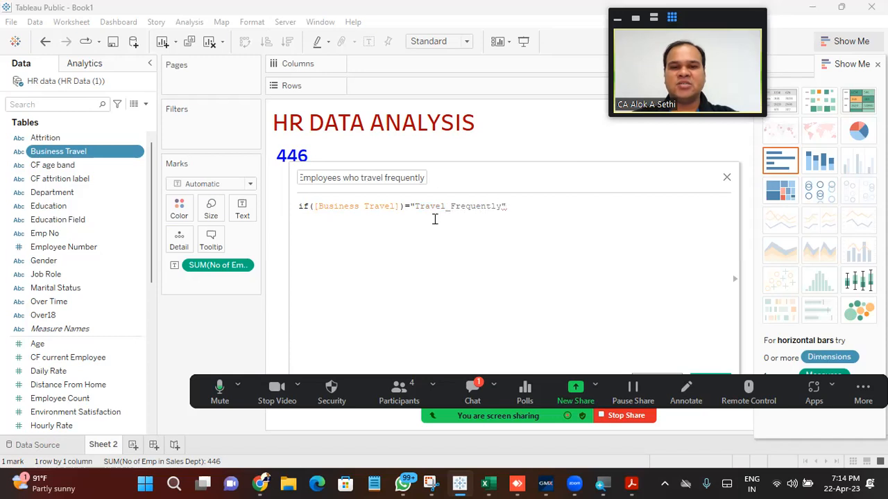
Step: Check the spelling of Travel_Frequently in the Business Travel column of the HR data sheet in Excel, and return to Tableau Public
left_click(488, 484)
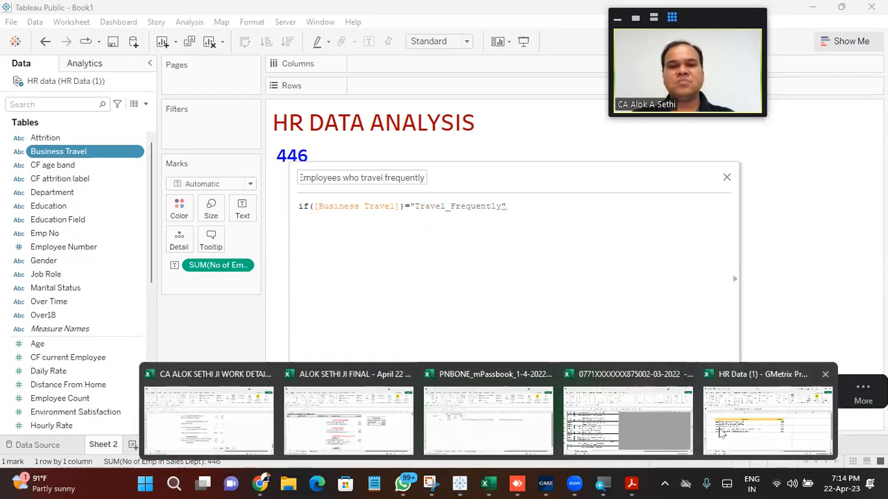
left_click(721, 434)
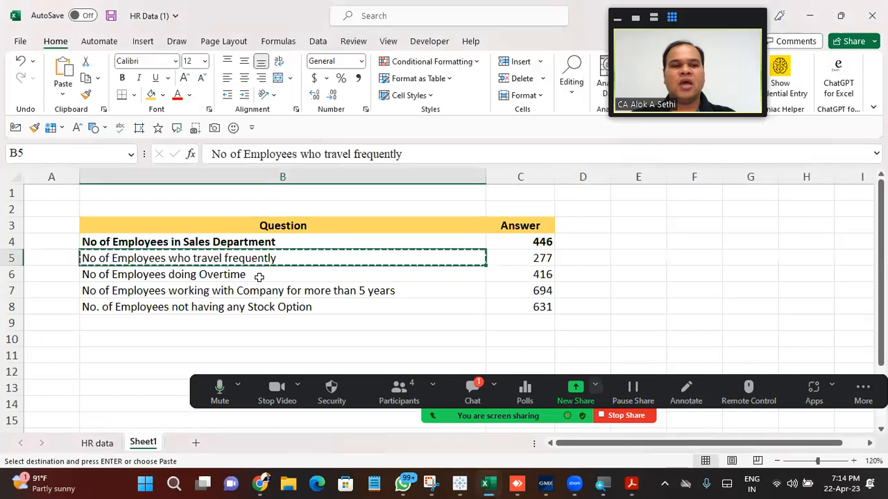
left_click(97, 441)
key("Home")
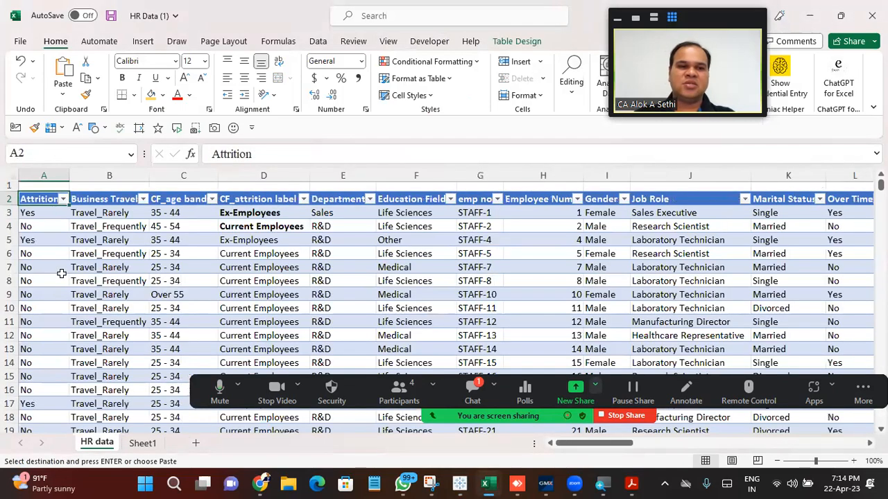
key("Right")
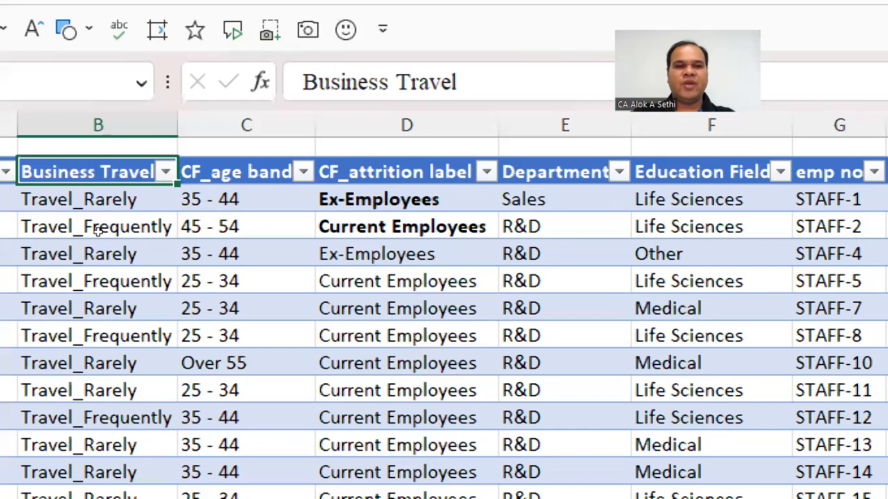
left_click(97, 229)
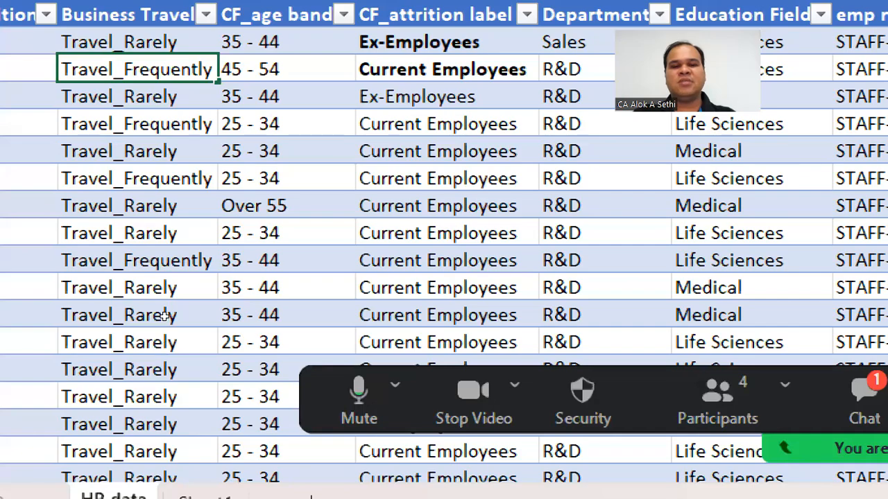
left_click(286, 260)
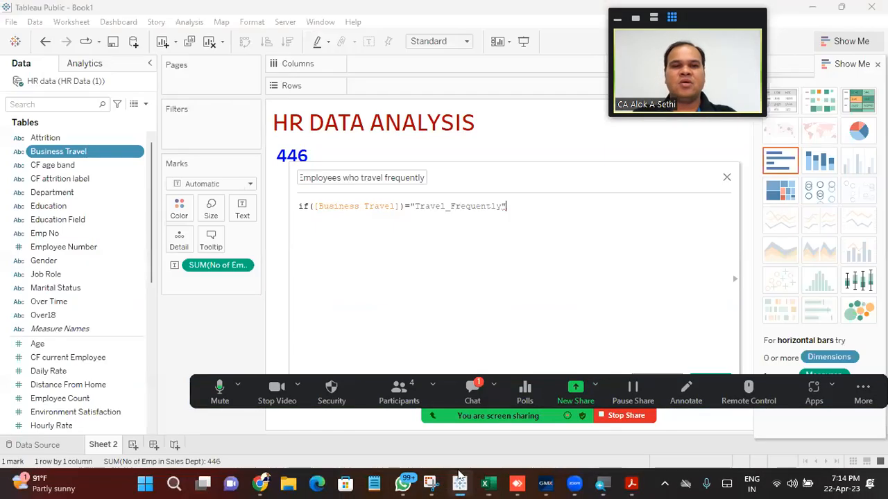
left_click(459, 484)
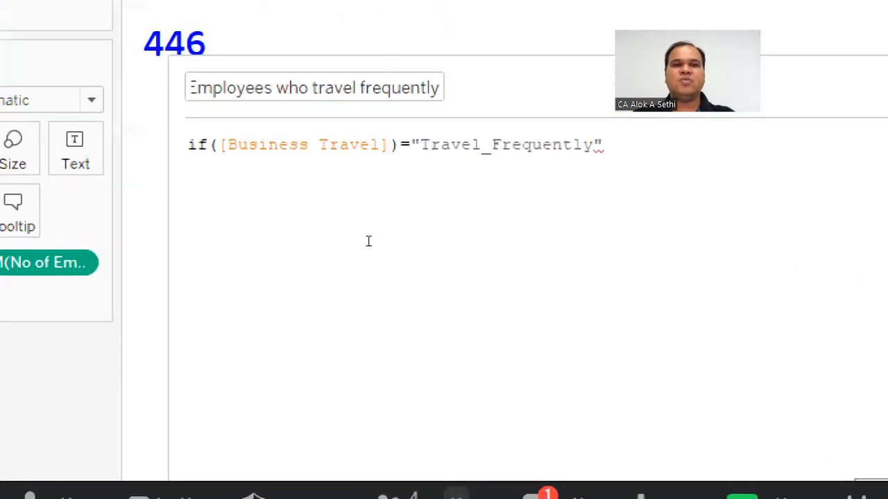
Step: Extend the formula with "then 1 else 0", omitting the end keyword, and view the calculation's error details with the whole editor in sight
type("th")
type("en ")
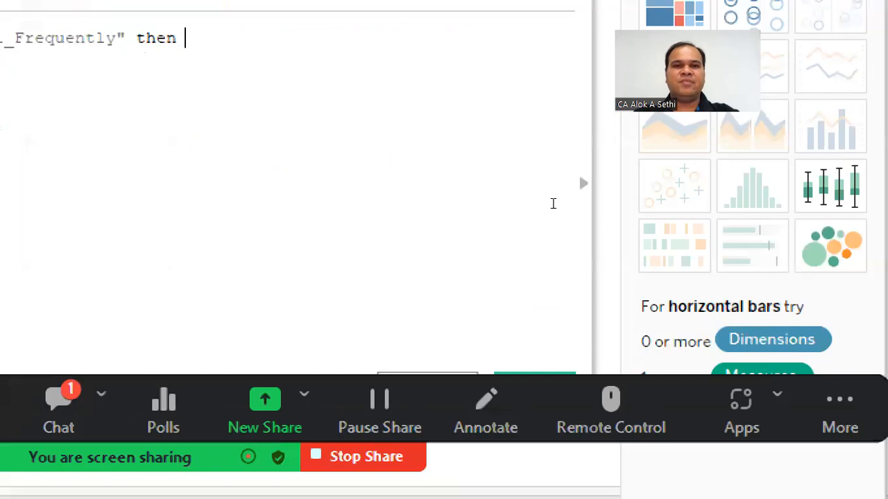
type("1 else 0 ")
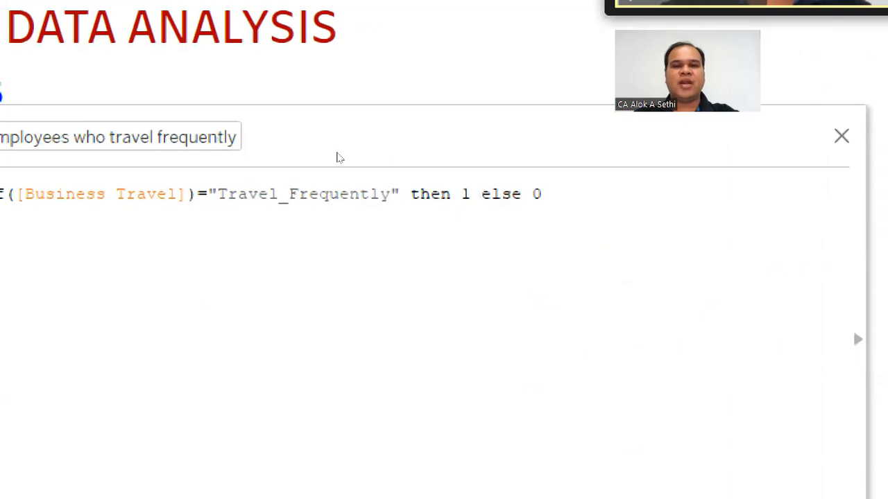
type("end")
key("BackSpace")
key("BackSpace")
key("BackSpace")
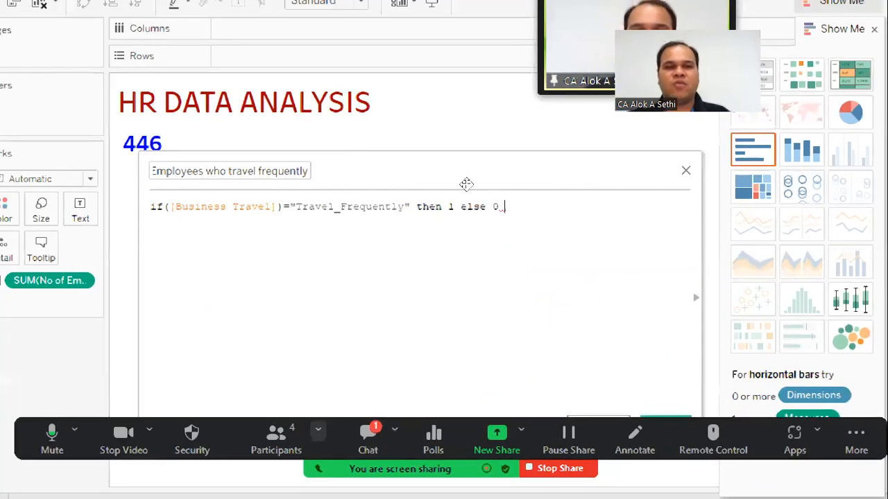
left_click_drag(465, 178, 459, 95)
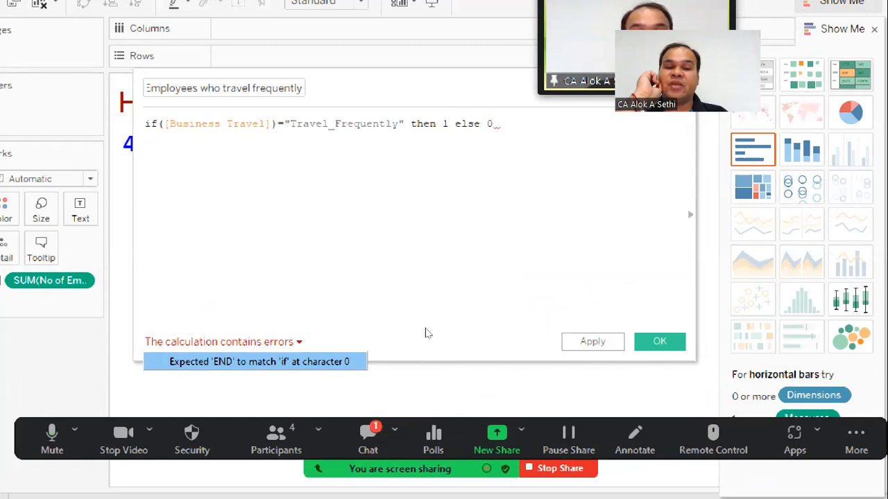
left_click(455, 328)
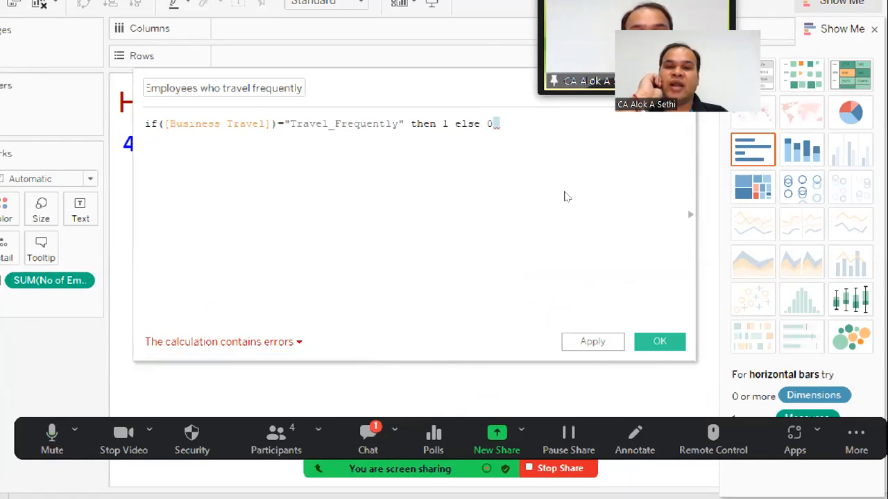
Step: Complete the formula with the end keyword and save the calculated field
type("end")
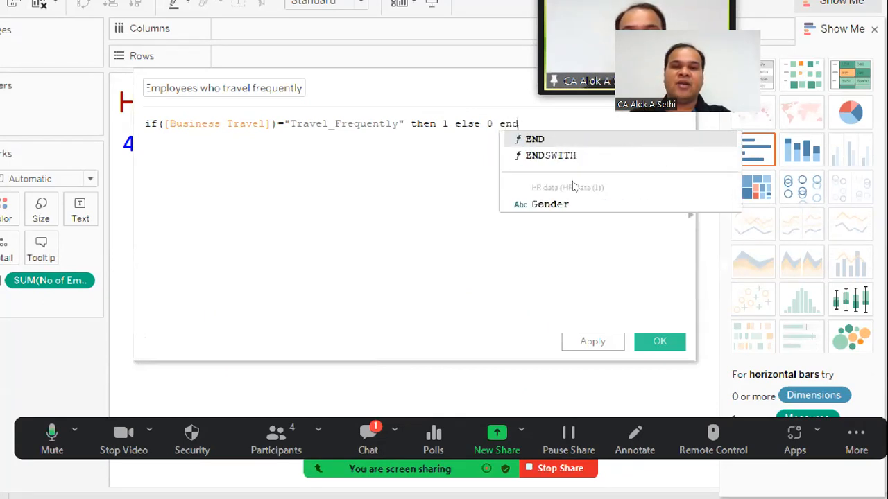
key("Escape")
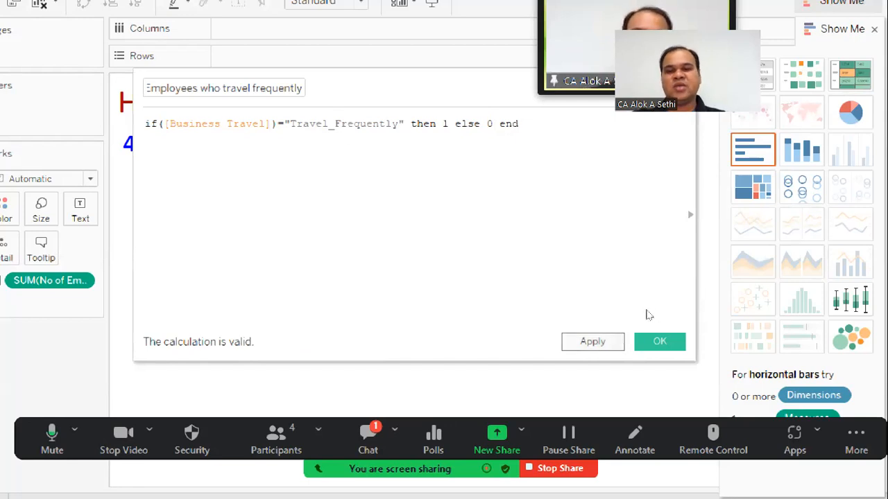
left_click(613, 338)
key("Return")
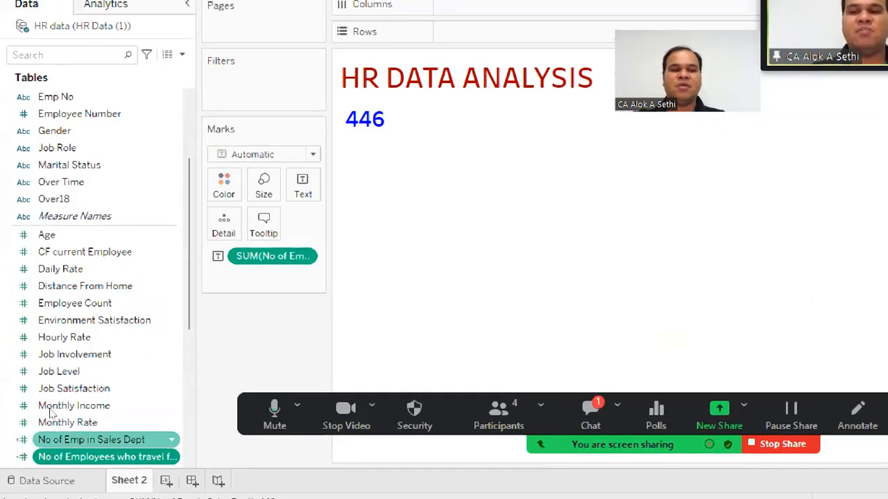
Step: Add the frequent-travel employee count field to the view alongside the Sales department count, and close the chart suggestions
left_click(52, 440)
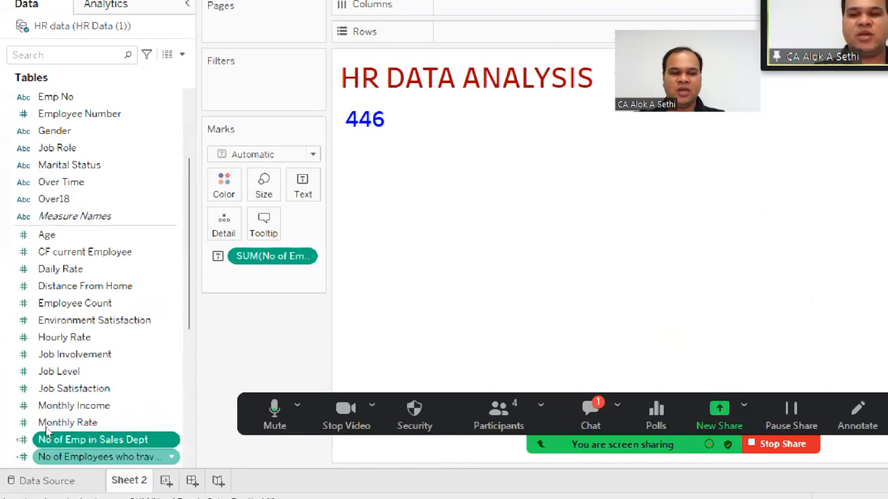
left_click(63, 456)
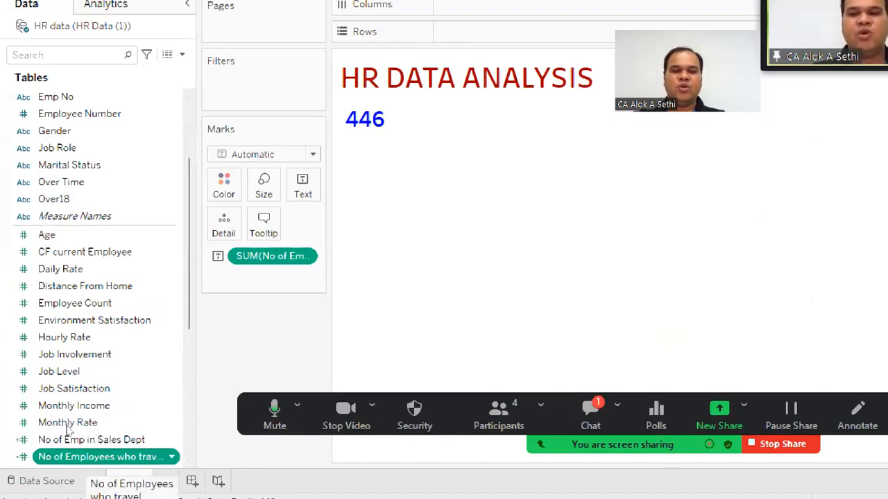
double_click(67, 456)
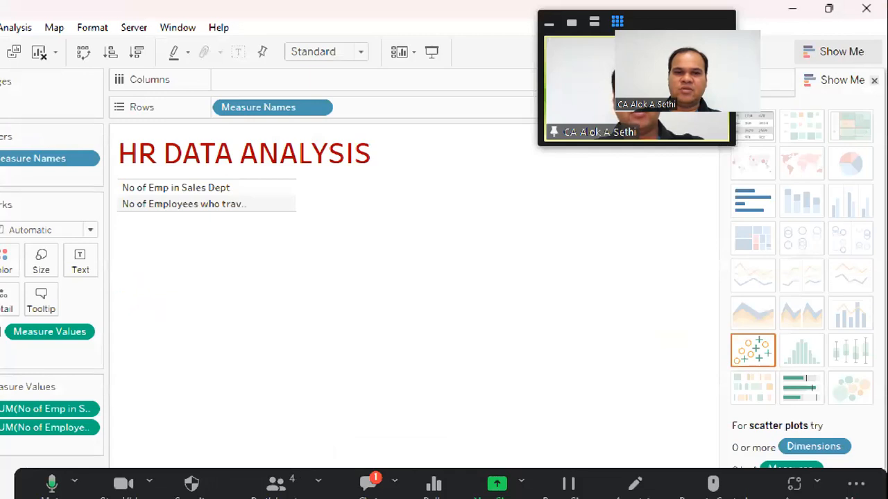
left_click(874, 81)
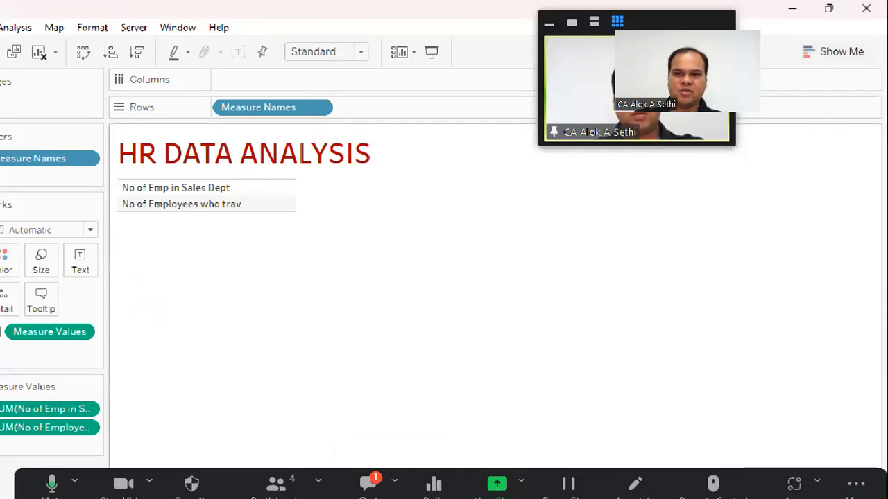
Step: Fit the worksheet to its width, and switch the fit to Entire View
left_click(326, 51)
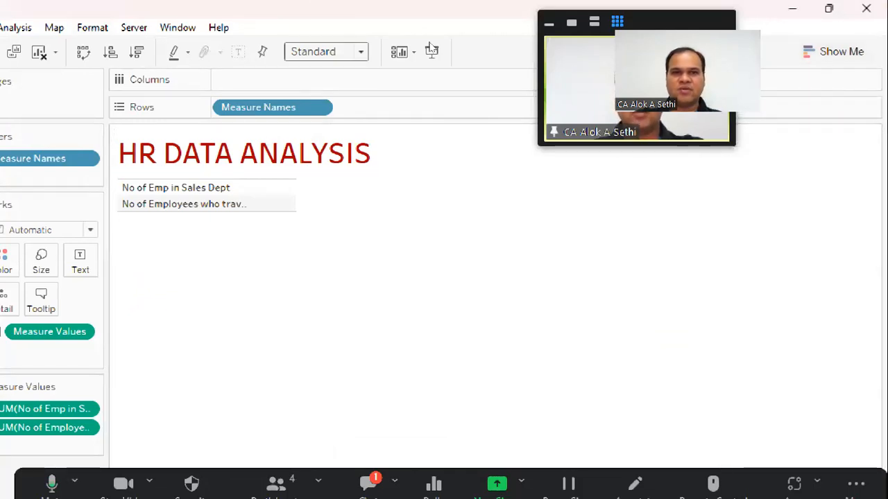
left_click(333, 81)
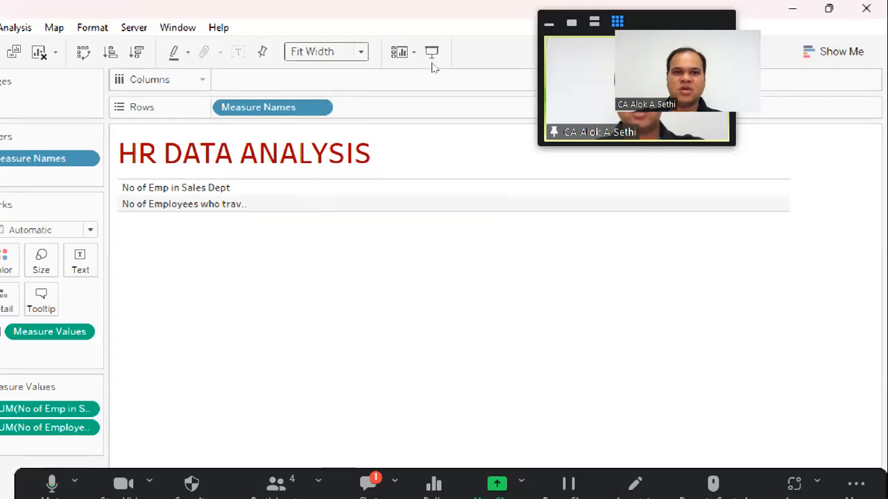
left_click(360, 52)
key("Down")
key("Down")
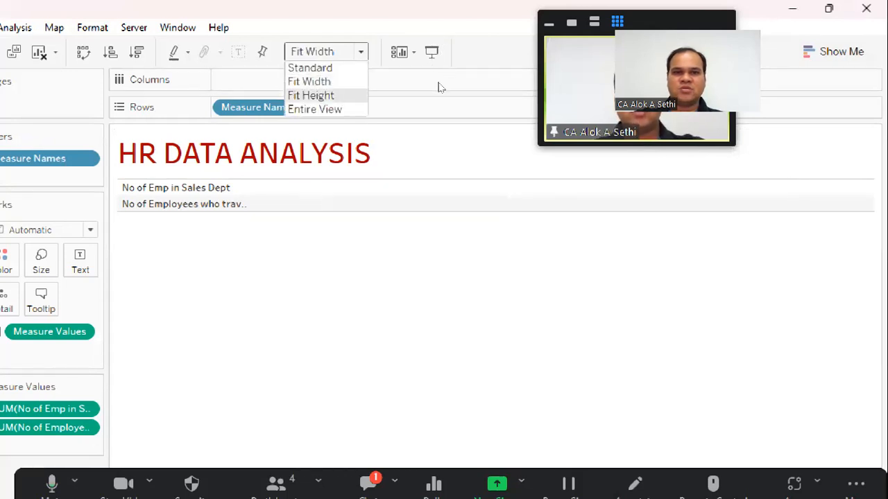
key("Return")
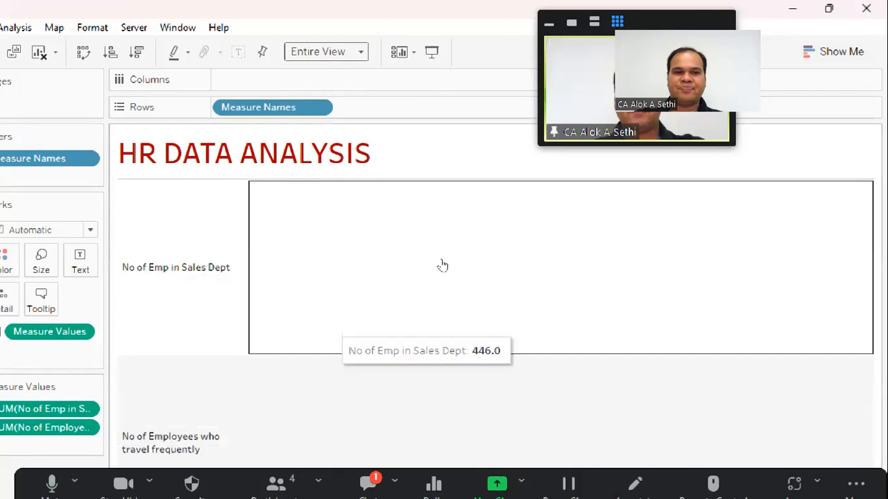
left_click(656, 250)
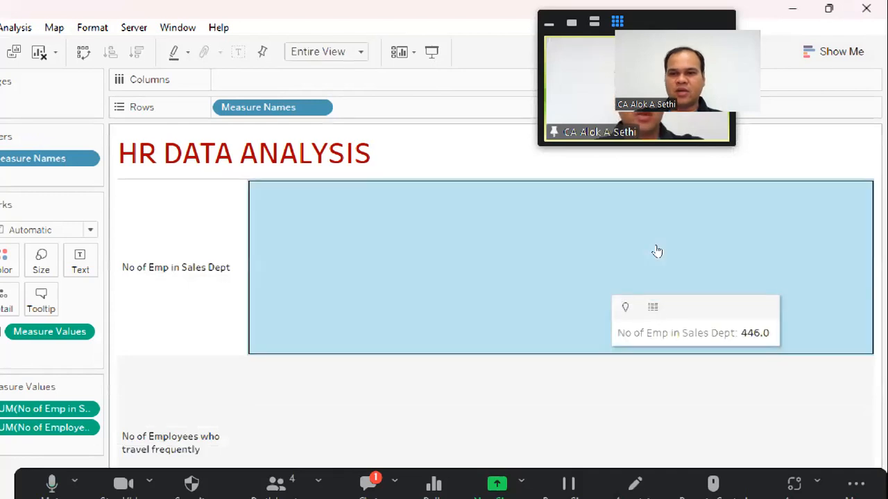
right_click(597, 241)
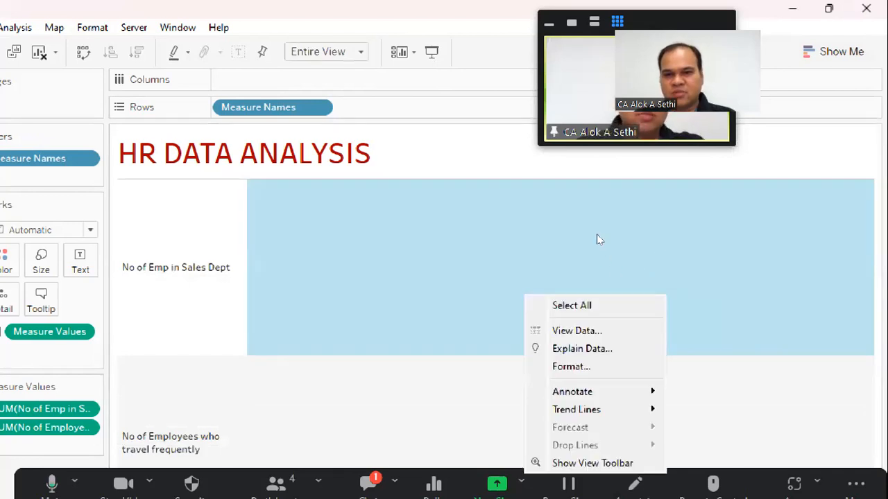
key("Down")
key("Down")
key("Down")
key("Down")
key("Escape")
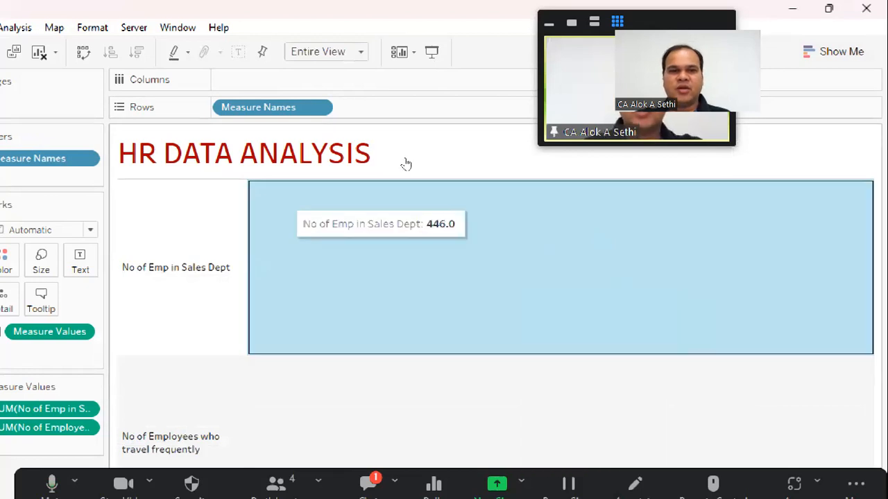
Step: Set the worksheet's default pane font size to 16 pt
left_click(511, 358)
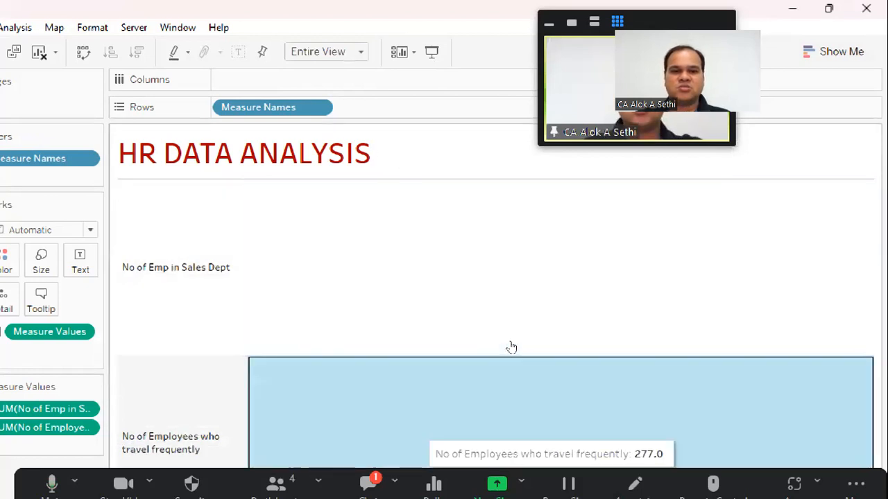
right_click(521, 396)
key("Down")
key("Down")
key("Down")
key("Down")
key("Return")
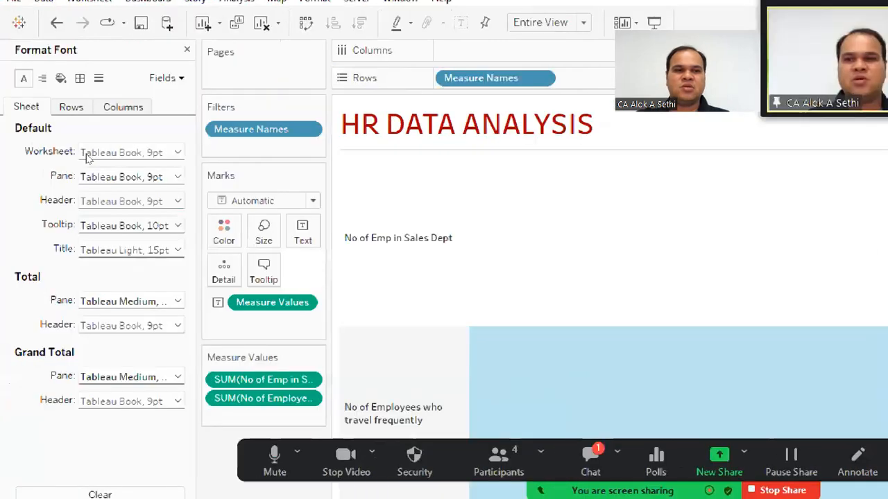
left_click(93, 175)
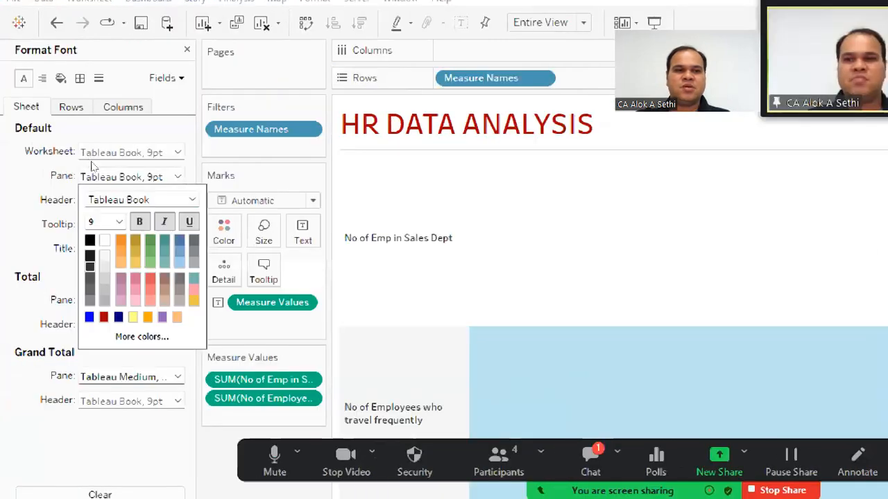
left_click(94, 221)
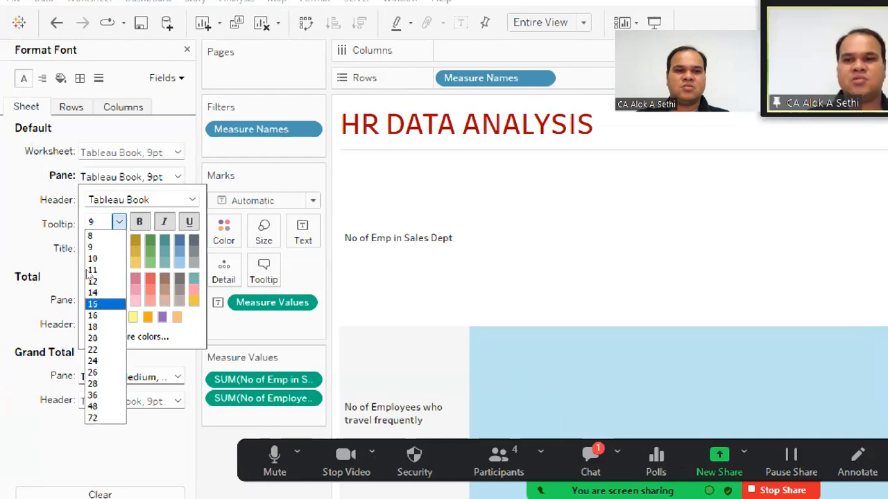
left_click(92, 316)
mouse_move(451, 250)
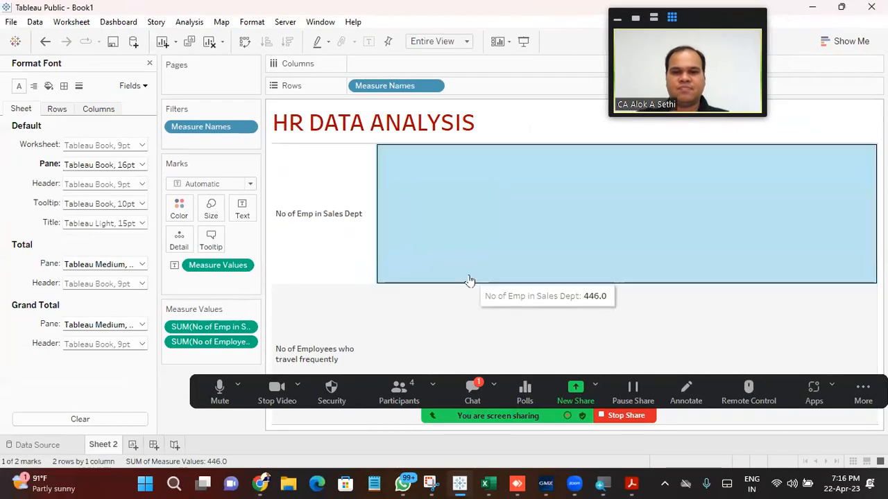
Step: Move the meeting controls down off the worksheet view and close the font formatting
left_click(462, 340)
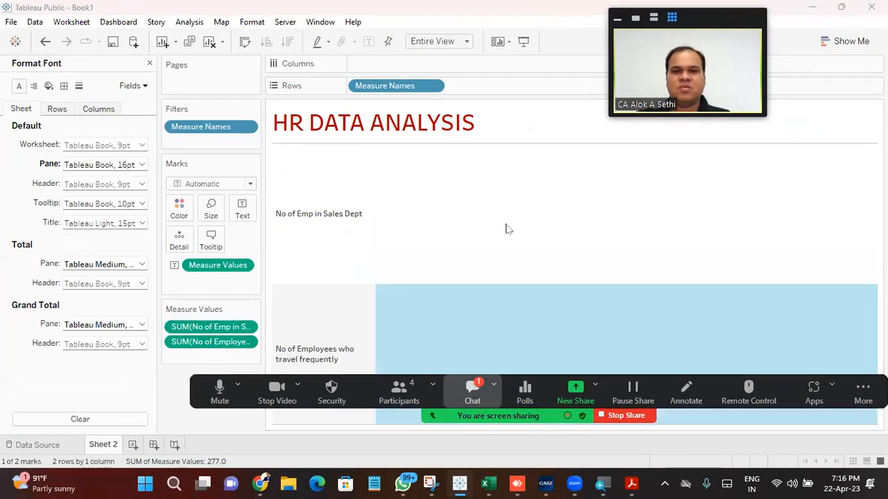
left_click(472, 392)
left_click(544, 118)
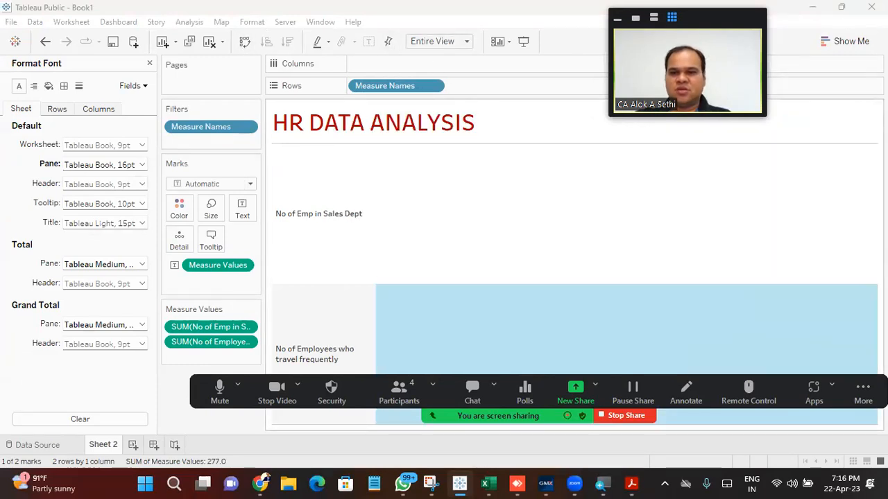
left_click_drag(863, 393, 811, 437)
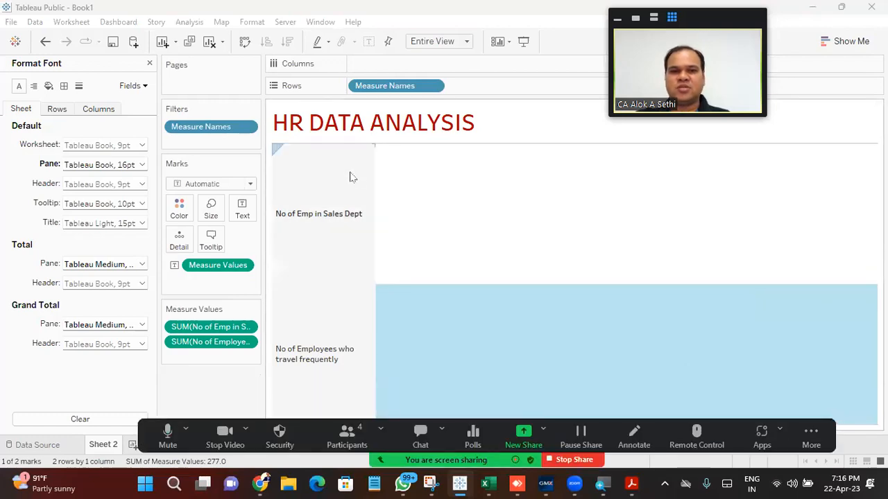
left_click(149, 64)
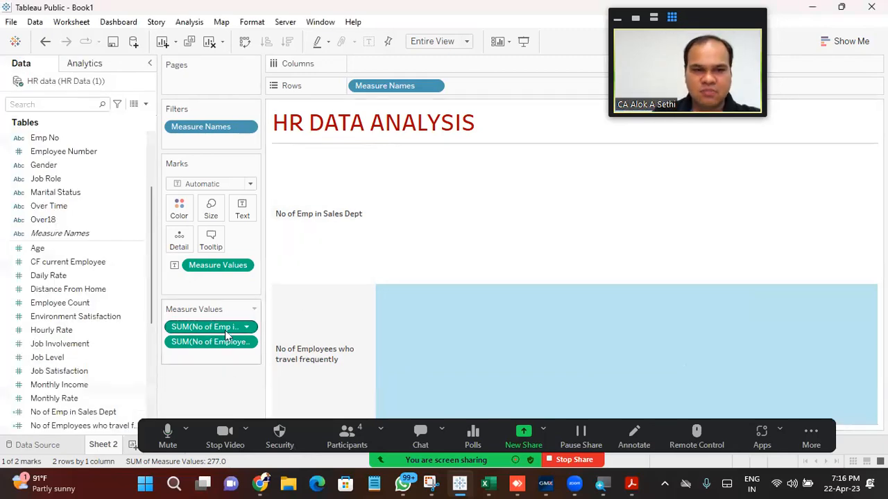
Step: Try removing Measure Names from the rows and from the filters, undoing each removal
left_click_drag(385, 86, 66, 313)
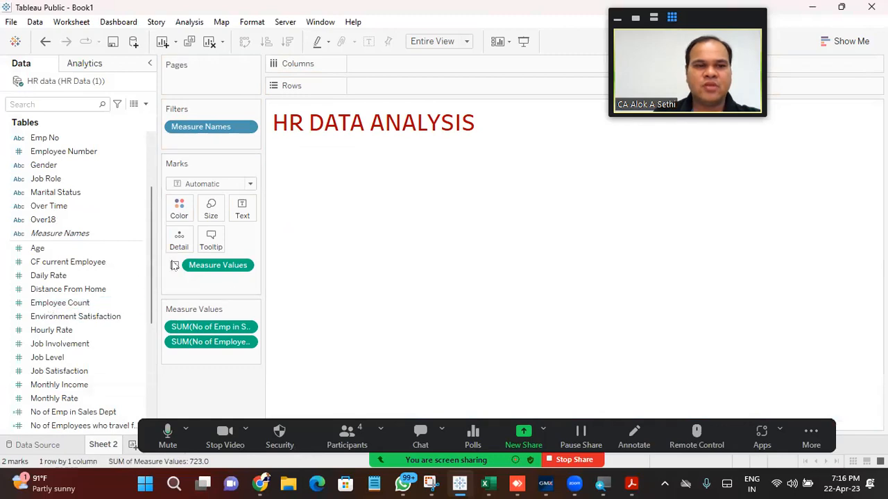
key("ctrl+z")
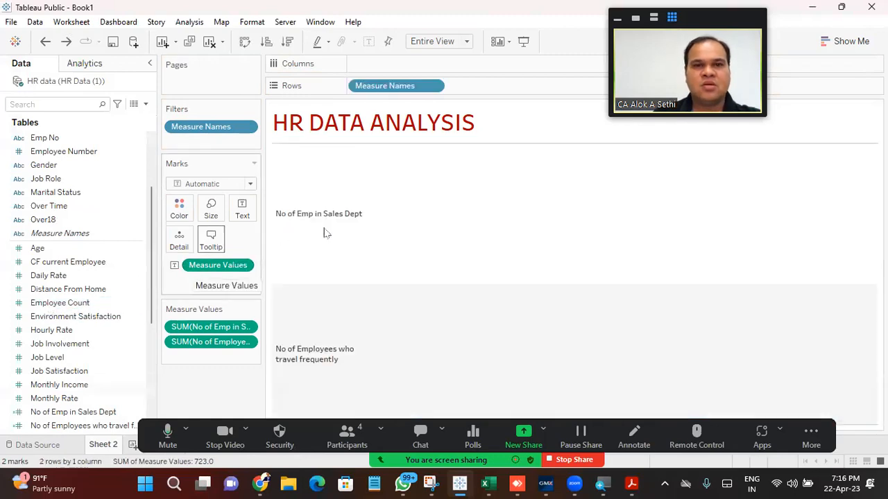
left_click_drag(224, 132, 14, 206)
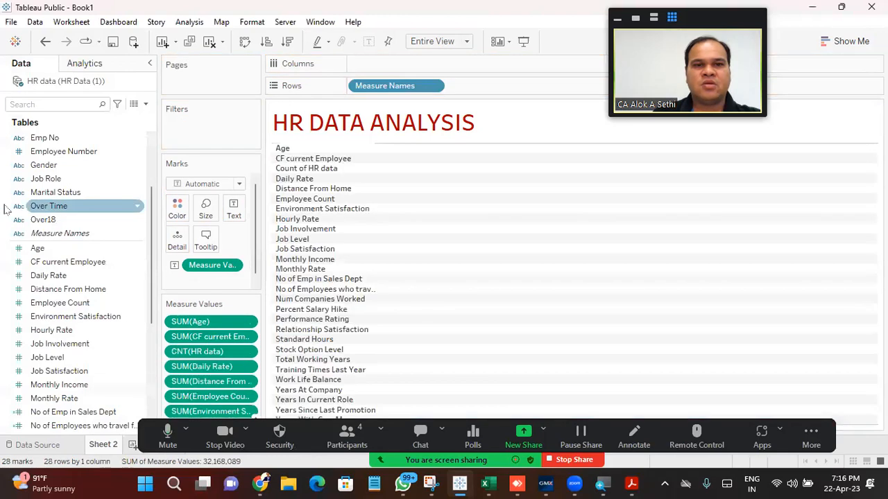
key("ctrl+z")
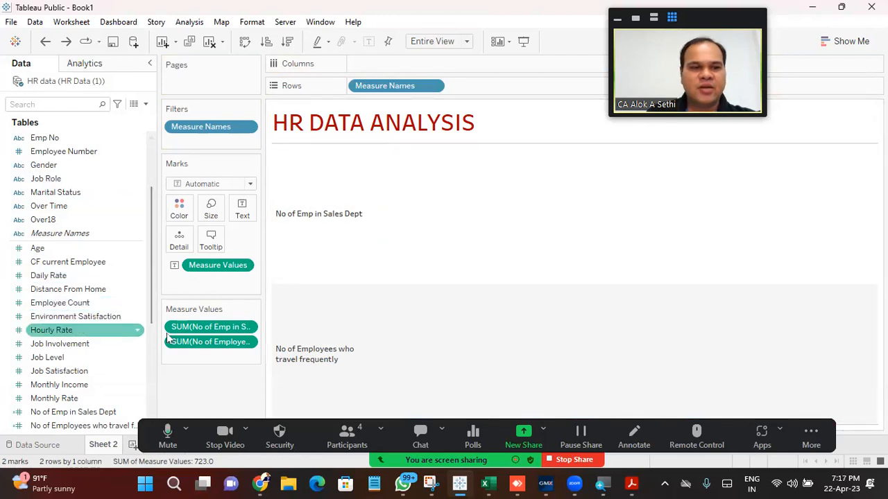
Step: Clear the measures from the view and rebuild it as a text table of No of Emp in Sales Dept
left_click_drag(187, 326, 104, 320)
left_click_drag(212, 269, 51, 289)
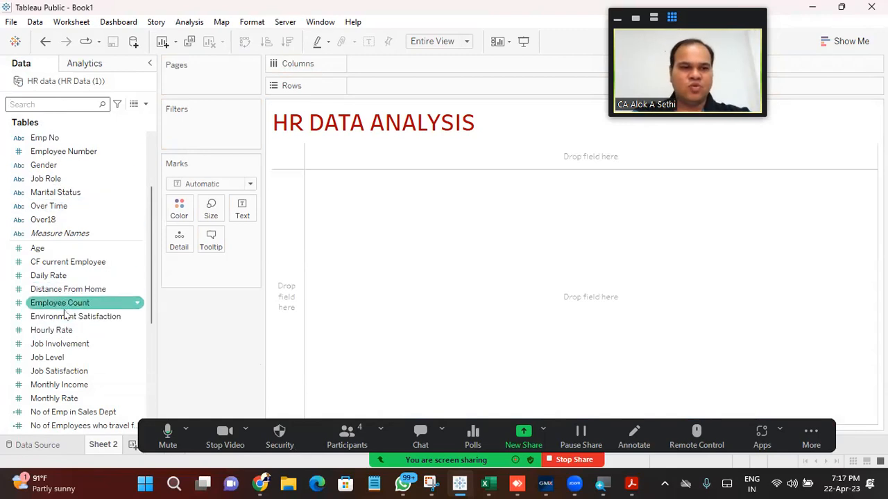
scroll(63, 333, "down", 3)
double_click(62, 371)
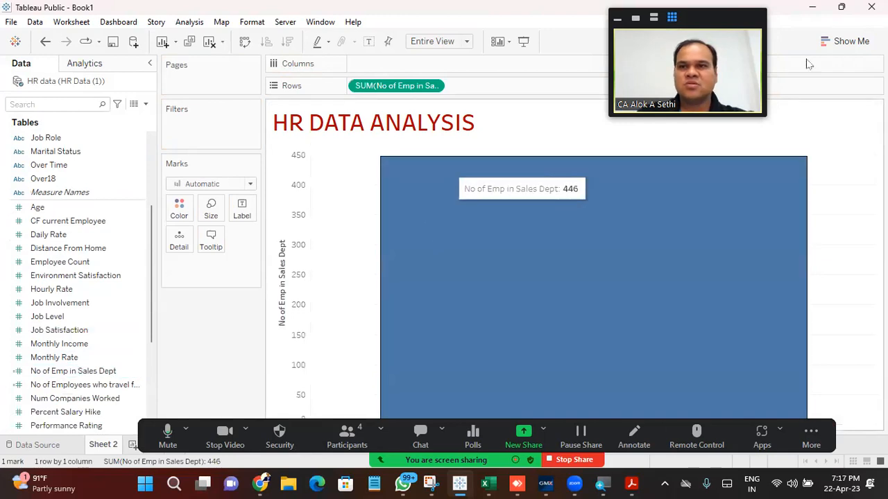
left_click(846, 41)
left_click(790, 82)
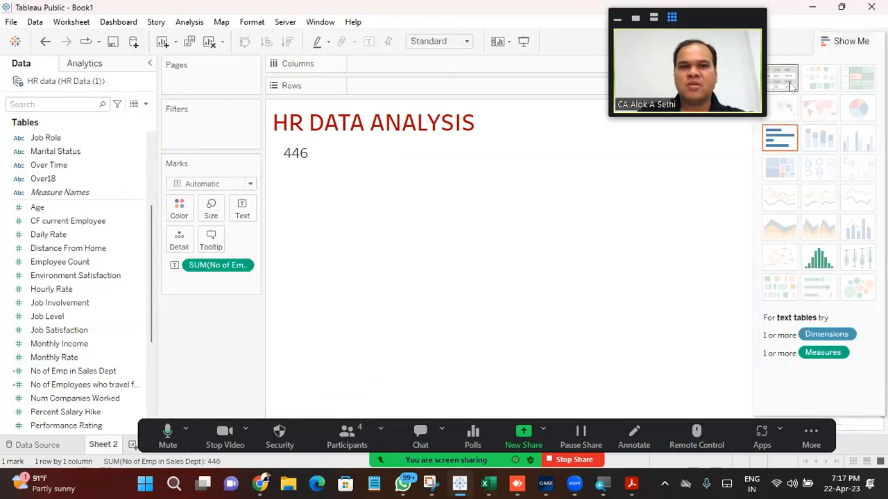
Step: Add the count of employees who travel frequently to the text table and close the chart suggestions
left_click(94, 386)
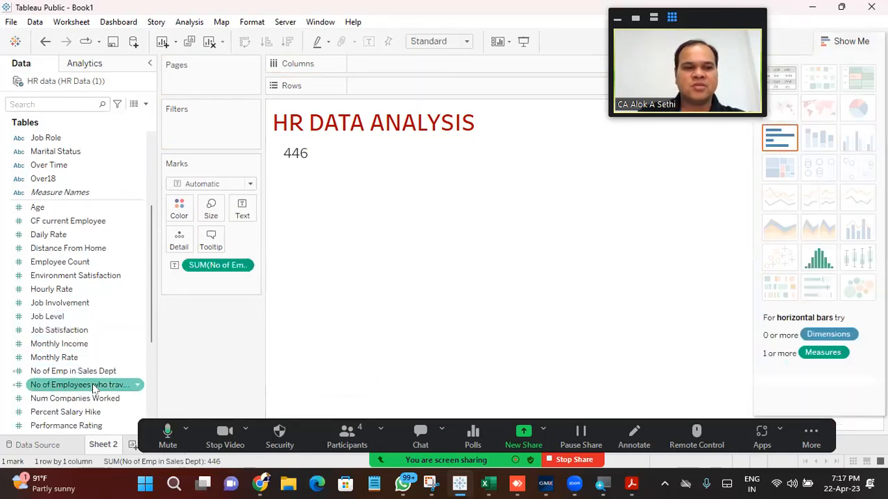
double_click(95, 386)
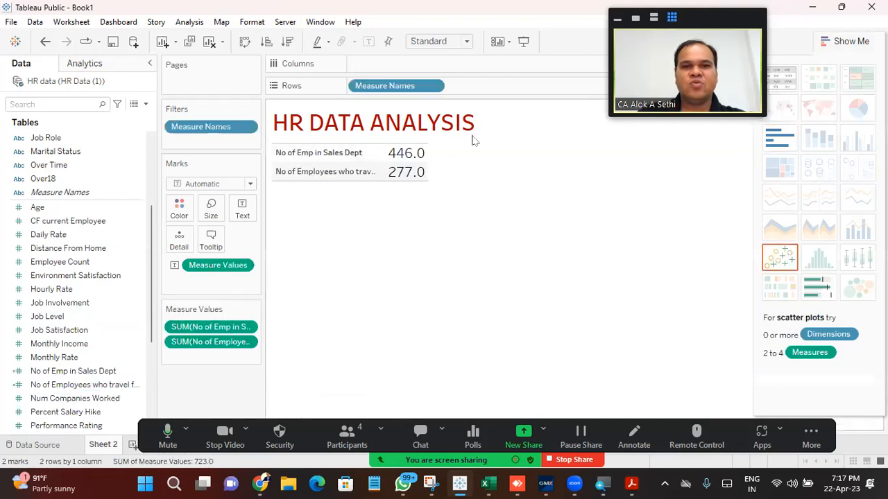
left_click_drag(828, 64, 622, 249)
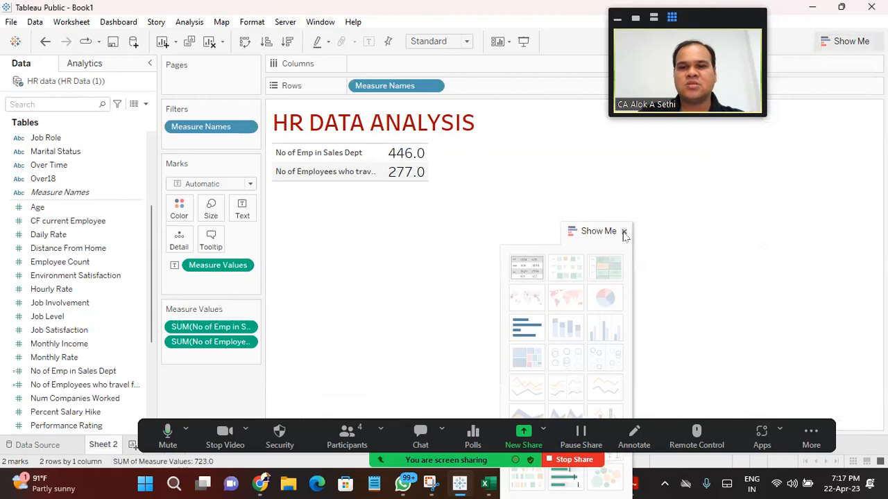
left_click(625, 233)
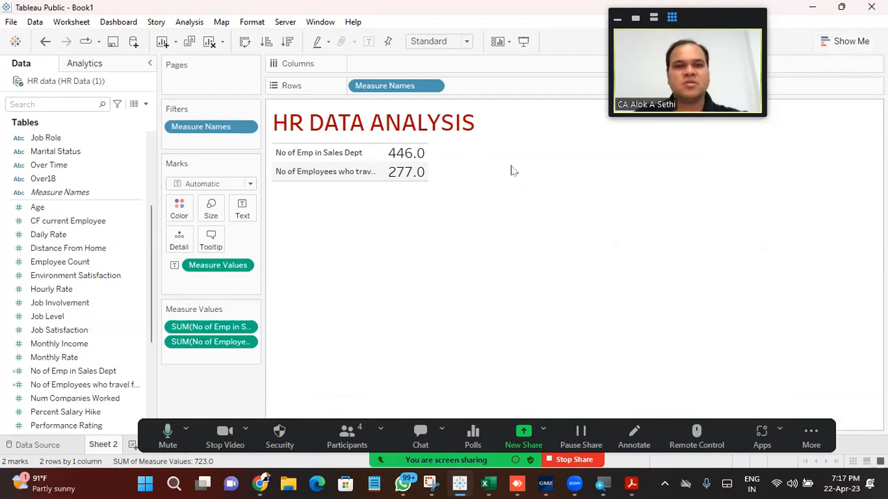
Step: Move Measure Names from rows to columns, and enlarge the column width and header height to fit the labels
left_click_drag(415, 86, 421, 71)
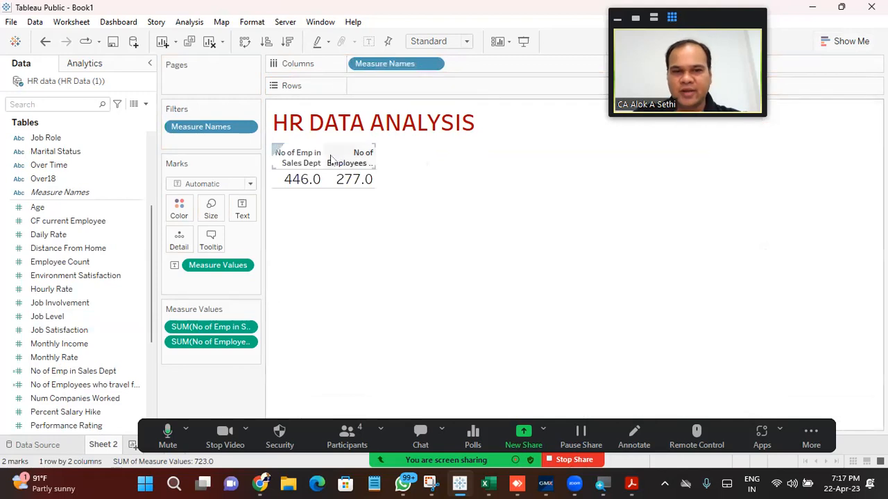
left_click_drag(324, 153, 381, 155)
left_click_drag(274, 187, 273, 212)
Step: Format the Measure Names headers with a 14 pt font, trying dark red before coloring them gold
left_click(335, 191)
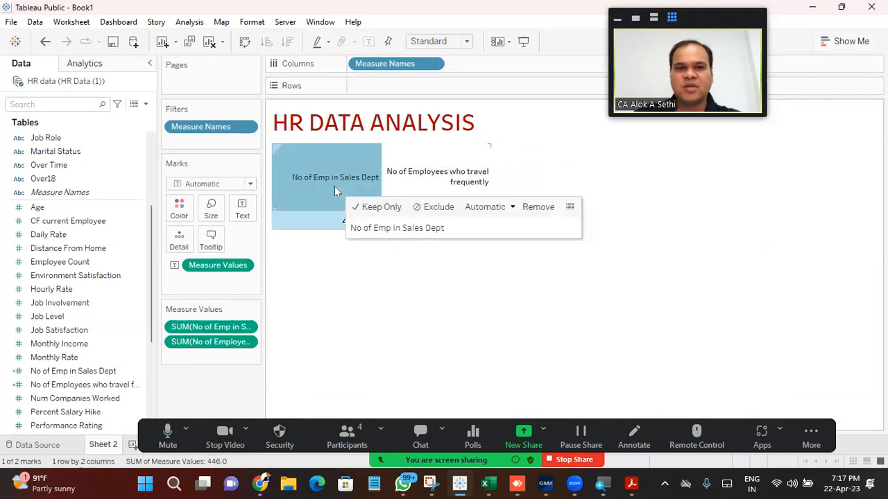
right_click(335, 191)
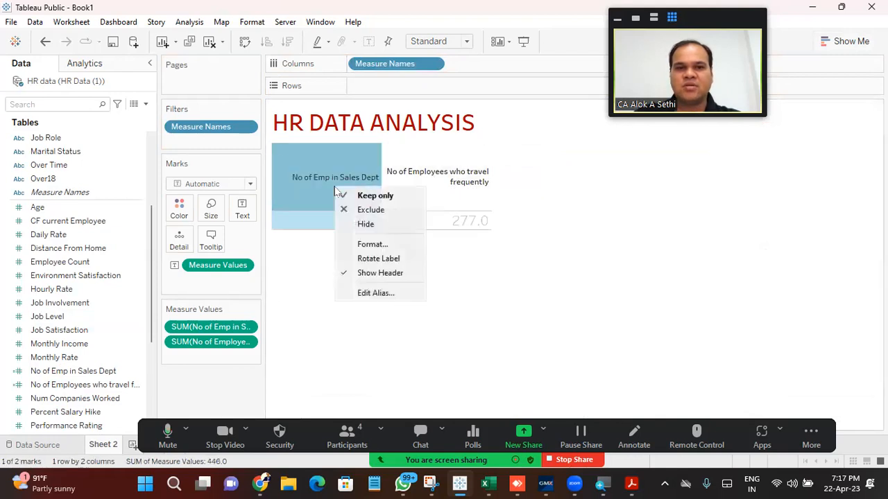
left_click(364, 244)
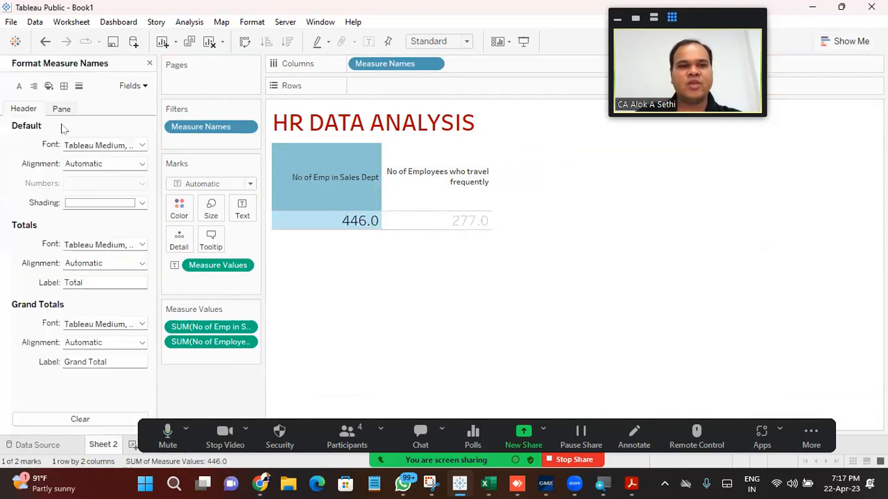
left_click(142, 146)
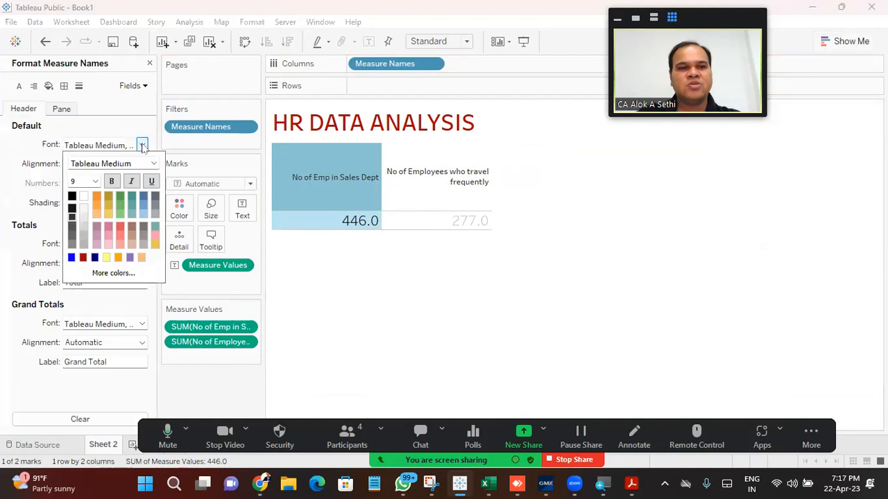
left_click(95, 181)
left_click(75, 238)
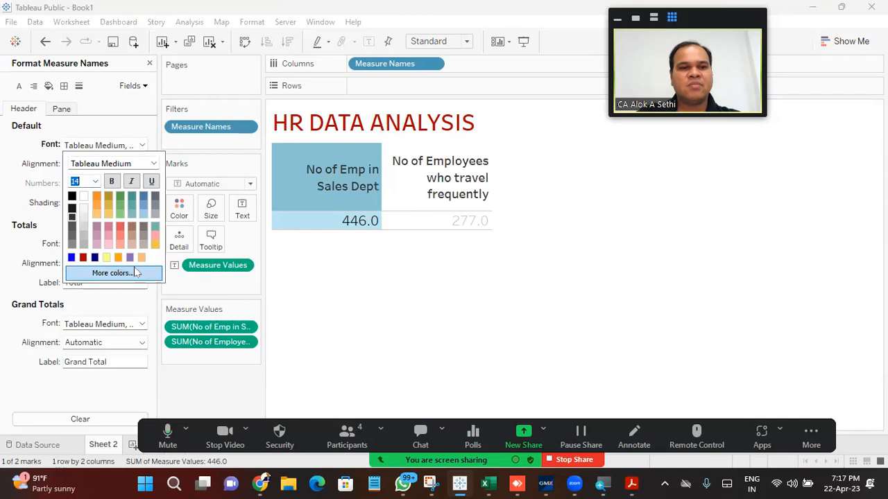
left_click(83, 258)
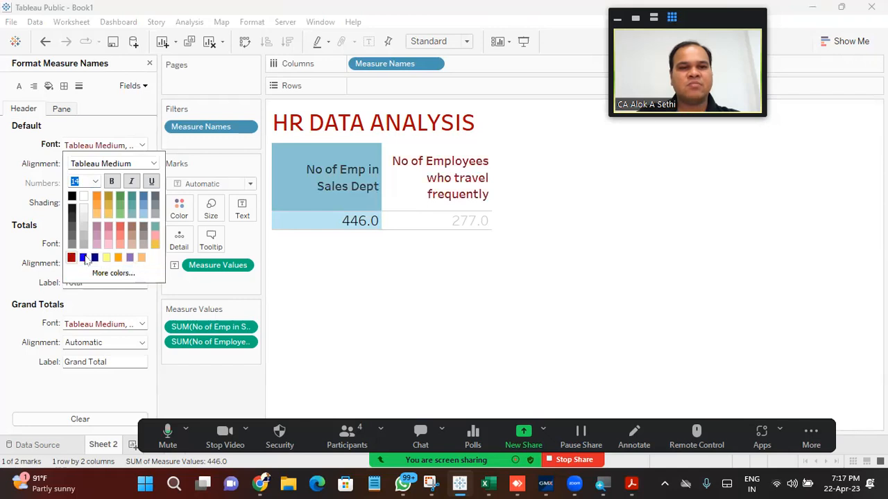
left_click(108, 200)
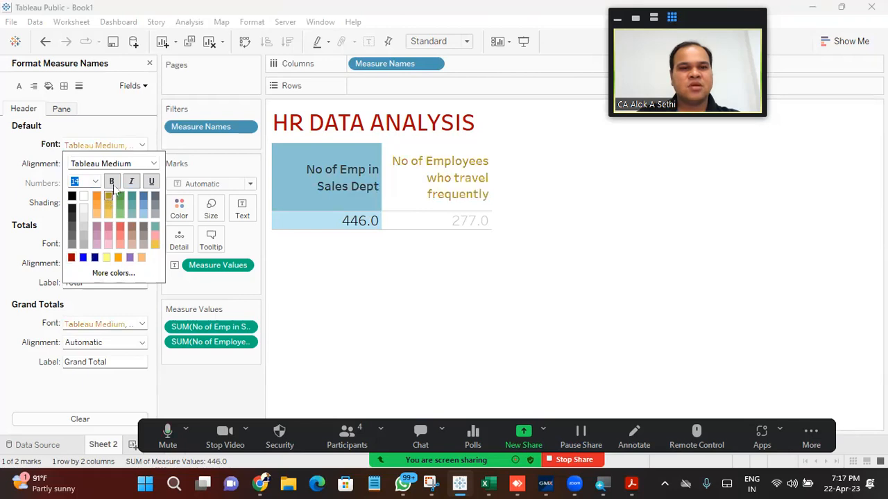
Step: Make the Measure Names headers bold and shade them navy blue, after trying purple shading
left_click(111, 181)
left_click(312, 284)
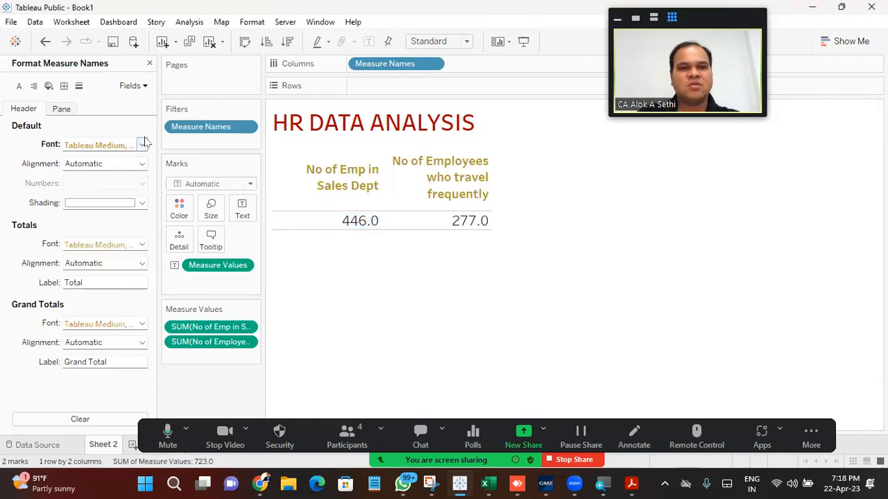
left_click(141, 202)
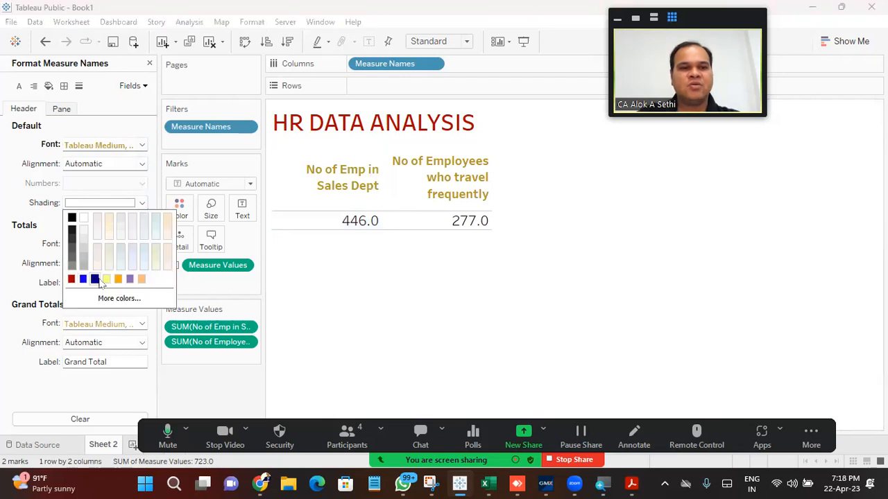
left_click(130, 279)
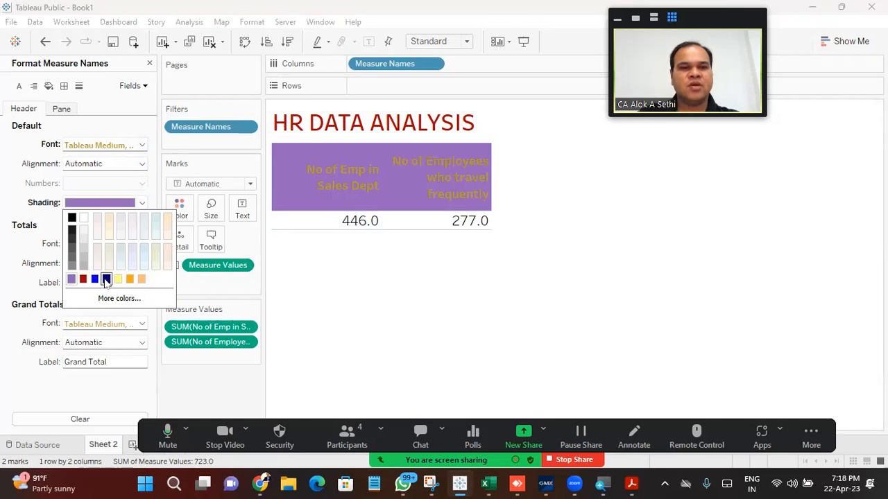
left_click(106, 280)
left_click(304, 309)
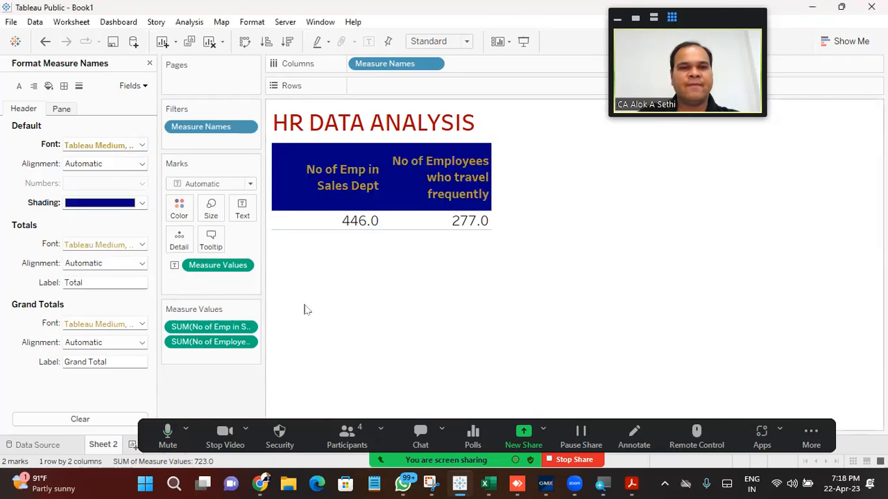
Step: Change the Measure Names header text to a lighter gold and center it horizontally
left_click(141, 145)
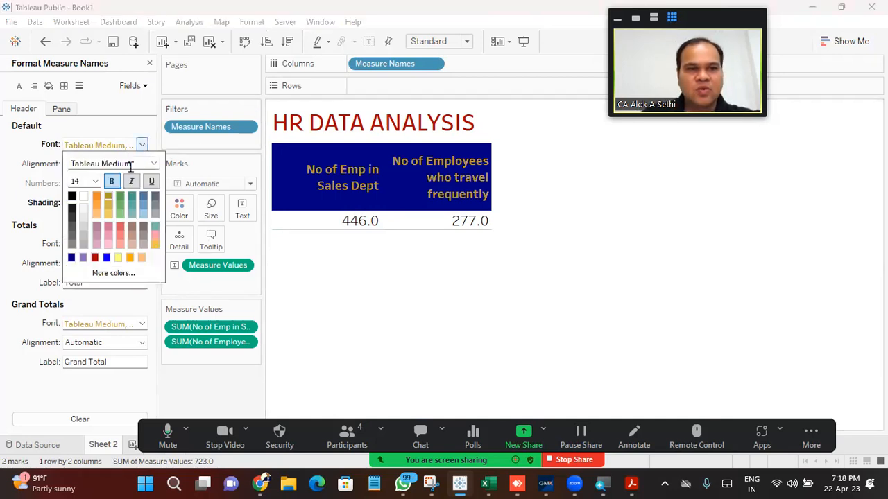
left_click(110, 213)
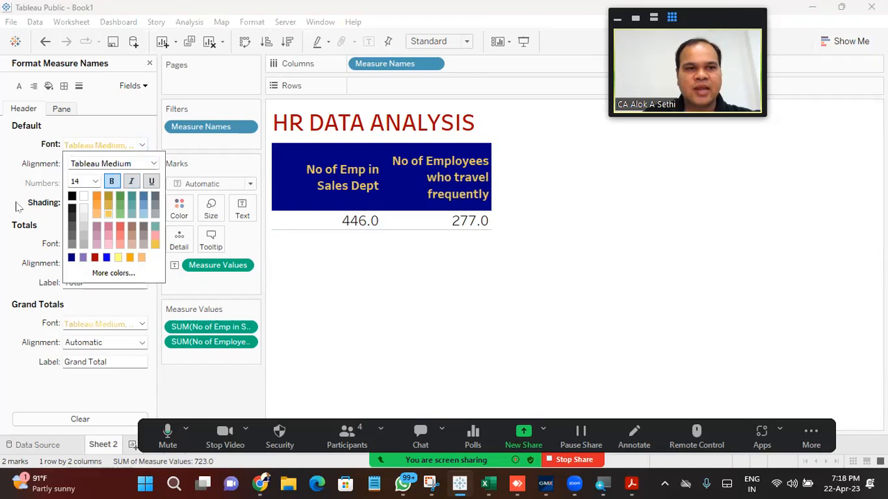
left_click(62, 185)
left_click(95, 168)
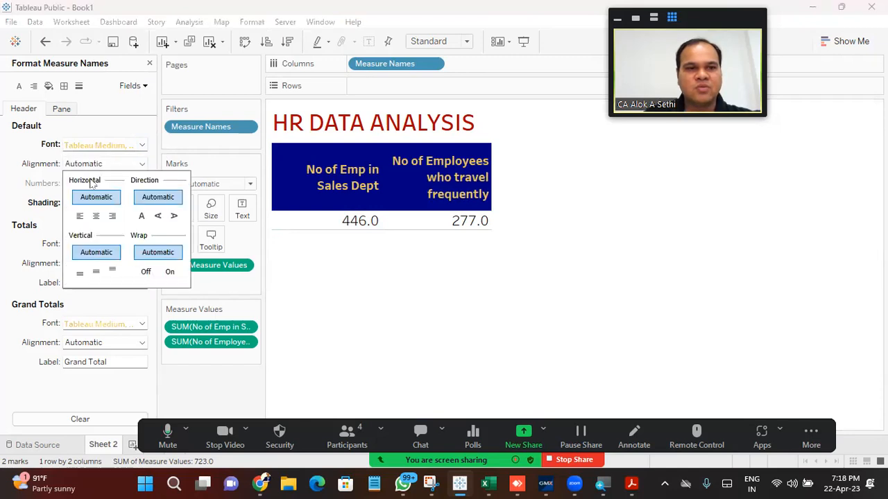
left_click(96, 216)
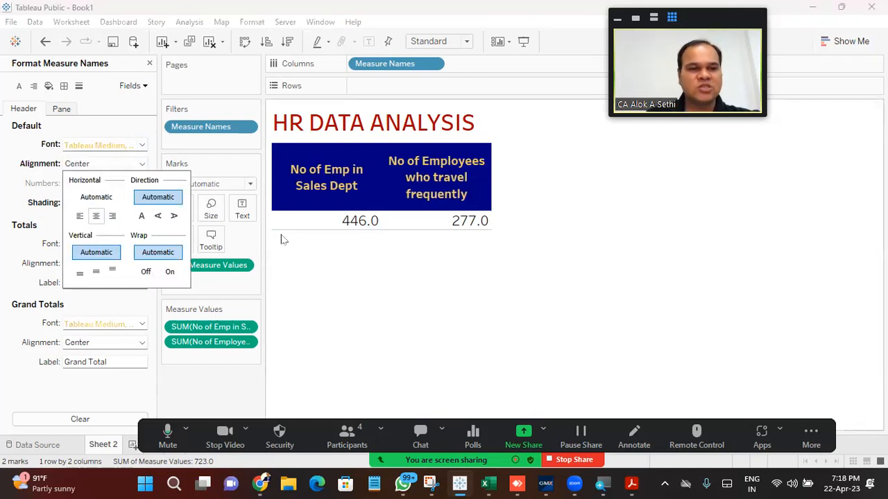
left_click(309, 242)
Step: Set the default pane number format of Measure Values to Number (Standard)
left_click(139, 86)
left_click(143, 130)
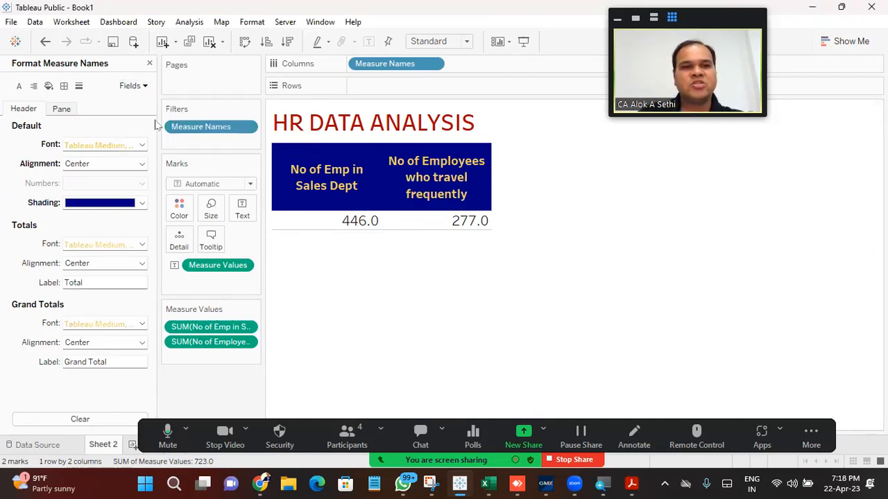
left_click(142, 183)
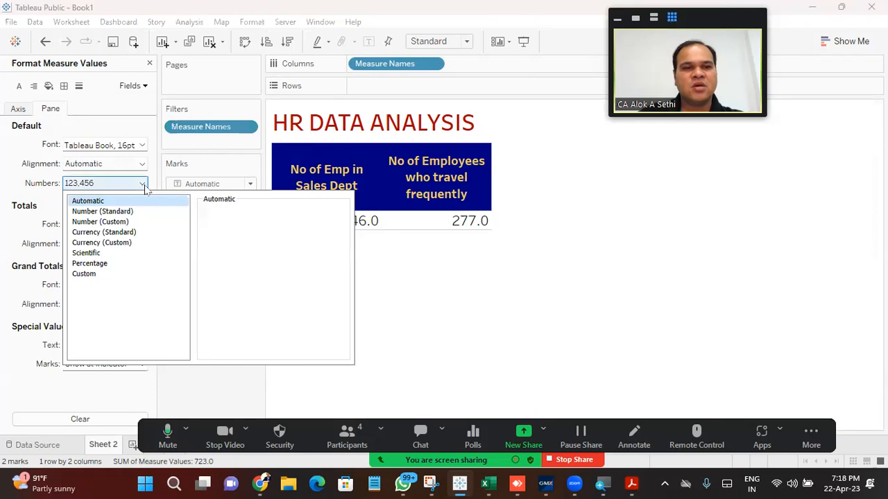
left_click(104, 212)
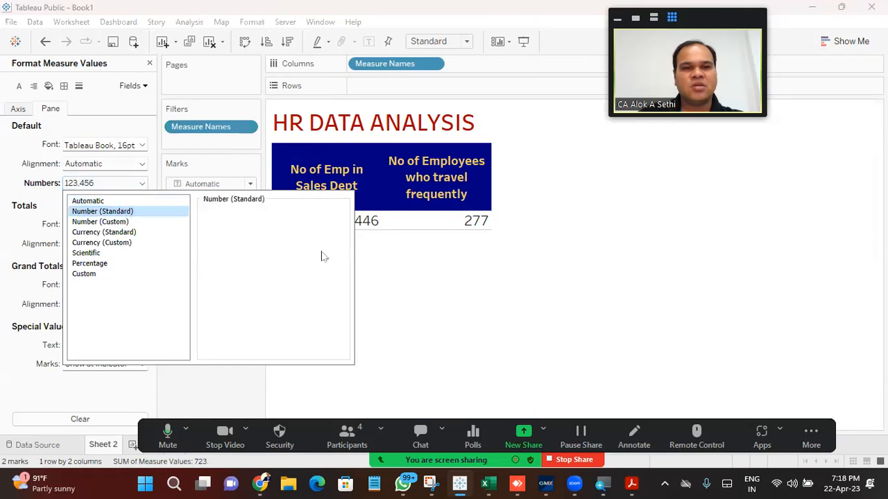
left_click(386, 291)
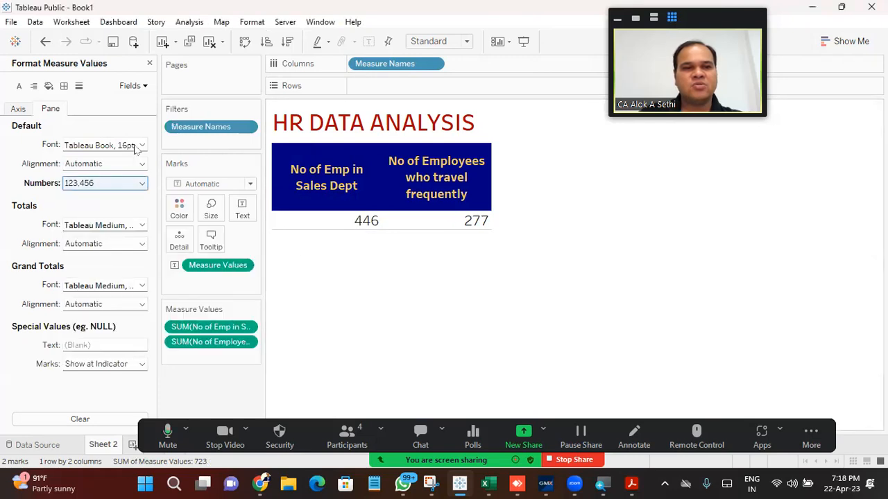
Step: Format the sheet's default pane font as bold dark red
left_click(18, 86)
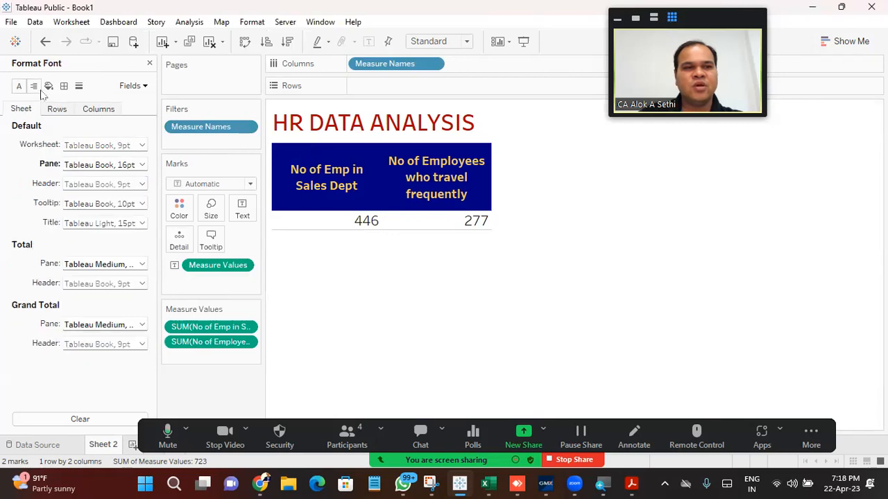
left_click(101, 165)
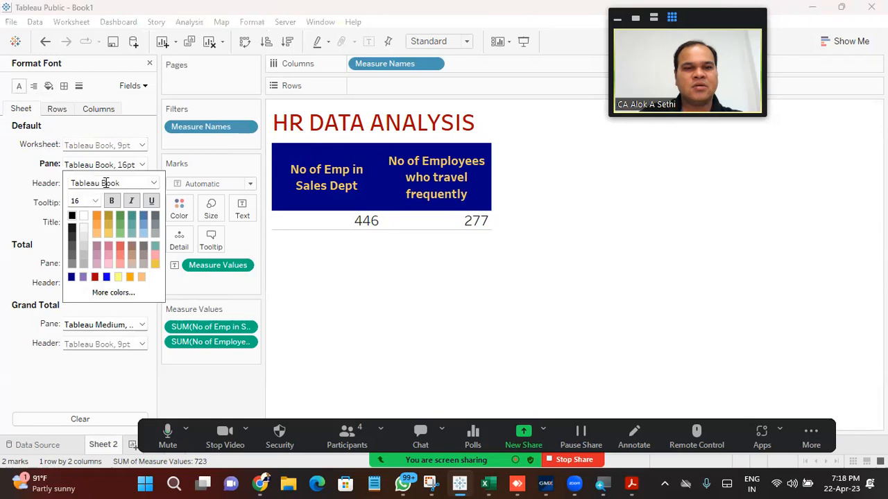
left_click(95, 278)
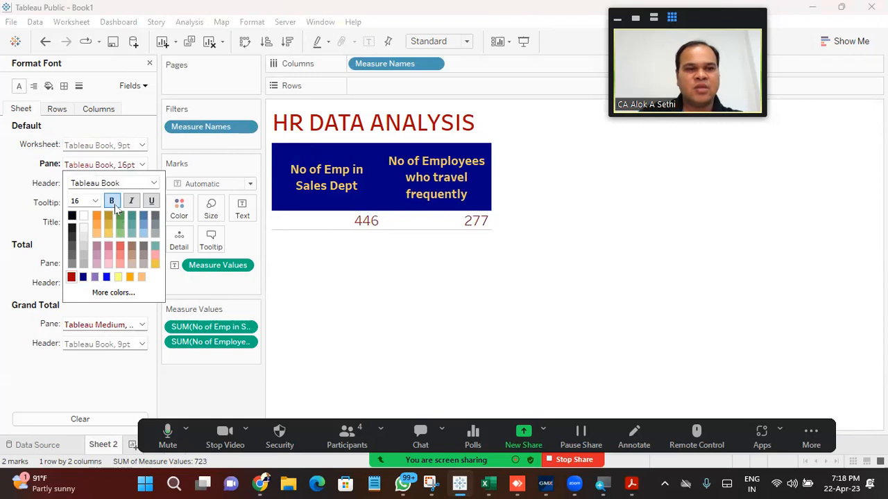
left_click(28, 197)
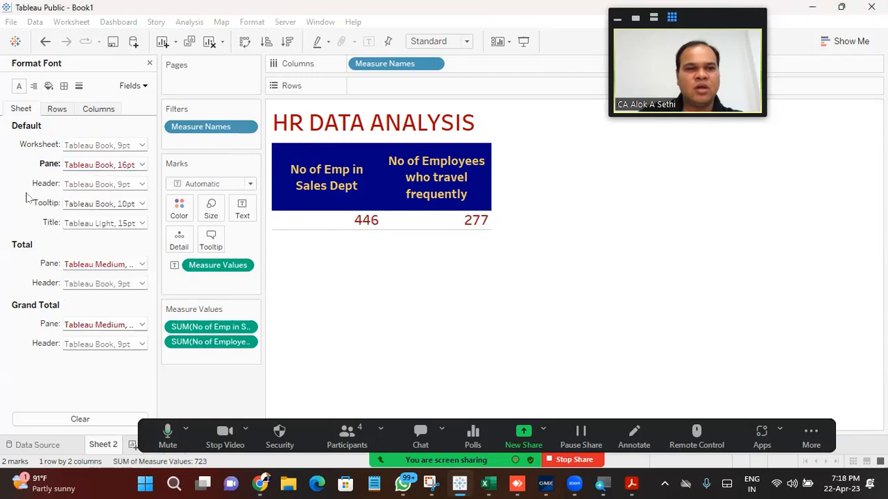
Step: Center the sheet's default pane values horizontally
left_click(34, 86)
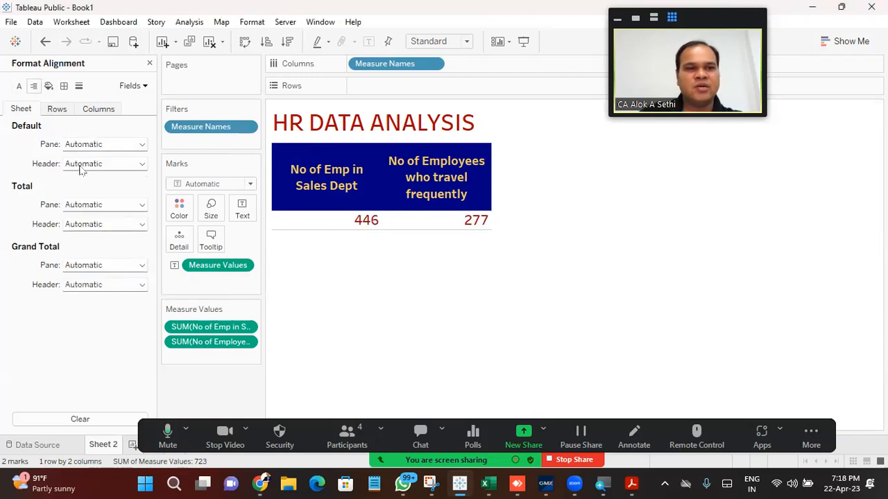
left_click(87, 146)
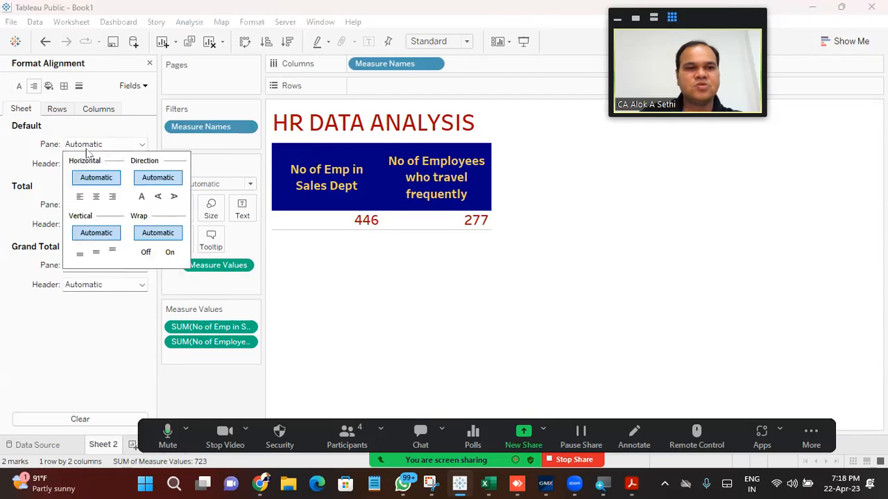
left_click(96, 197)
left_click(34, 167)
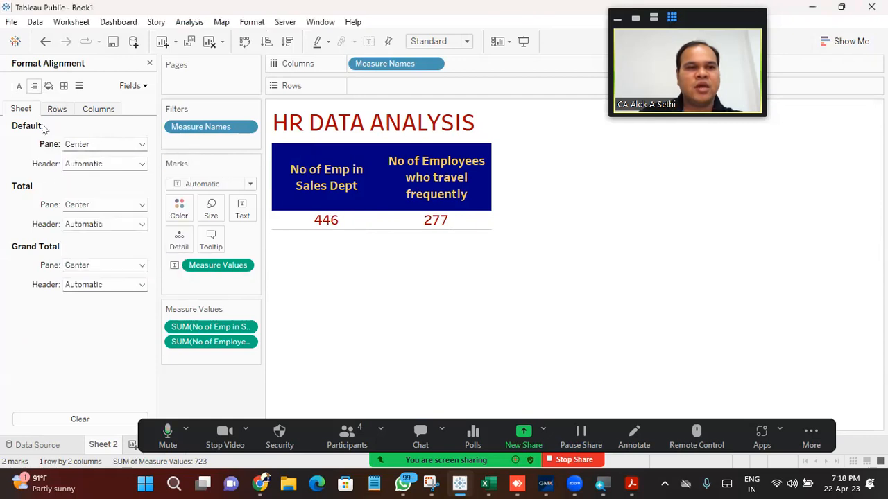
Step: Shade both the row banding pane and the sheet's default pane light yellow
left_click(48, 86)
left_click(92, 145)
left_click(93, 145)
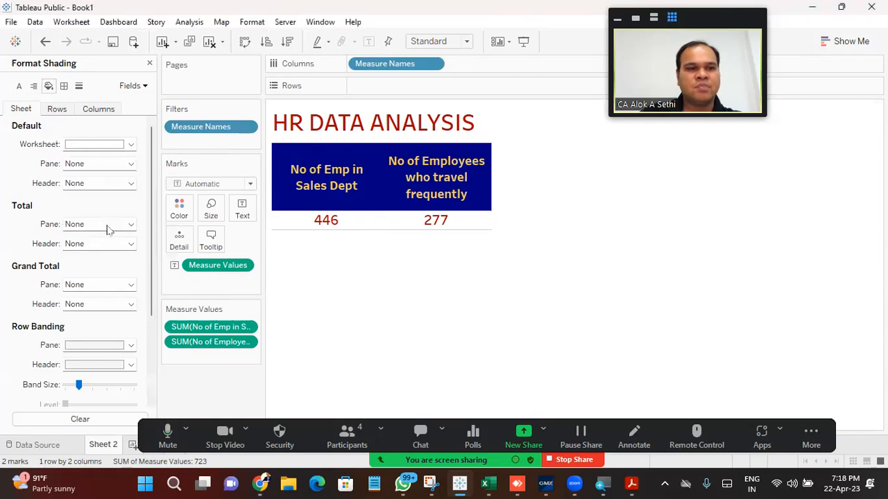
left_click(83, 344)
left_click(118, 310)
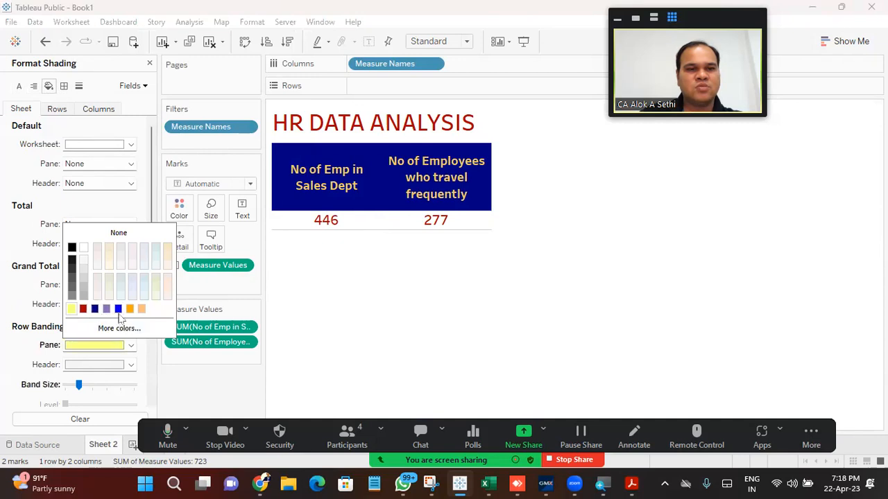
left_click(2, 271)
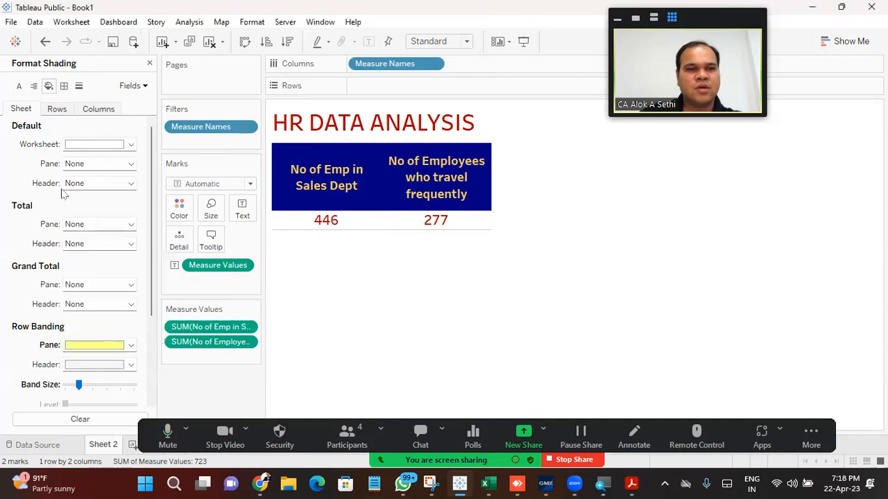
left_click(98, 167)
left_click(72, 258)
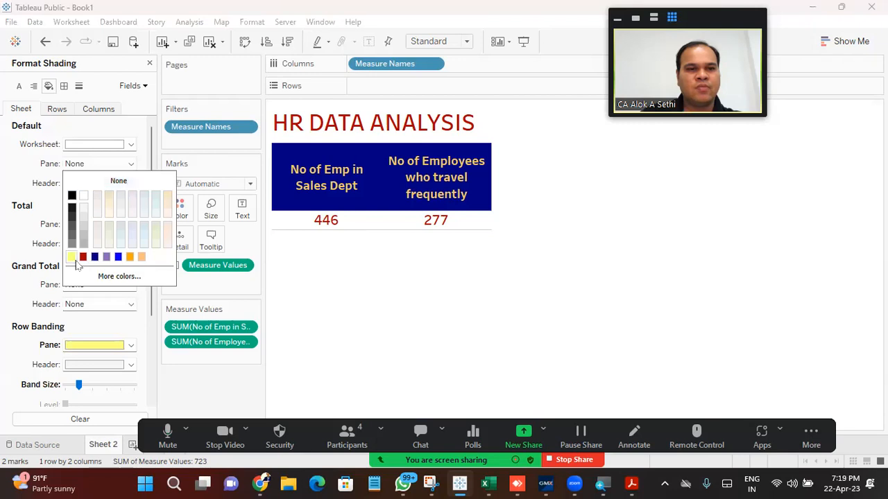
left_click(98, 165)
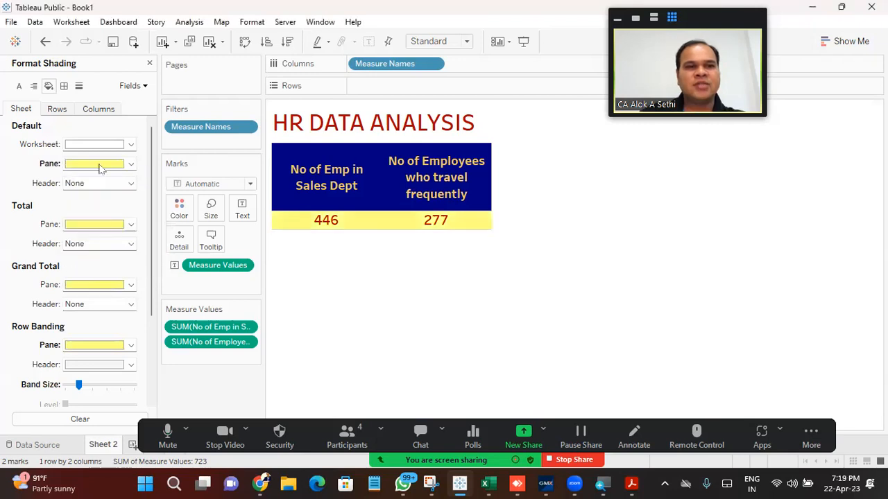
Step: Shade the worksheet background pale peach after trying pale green, and close the formatting options
left_click(131, 146)
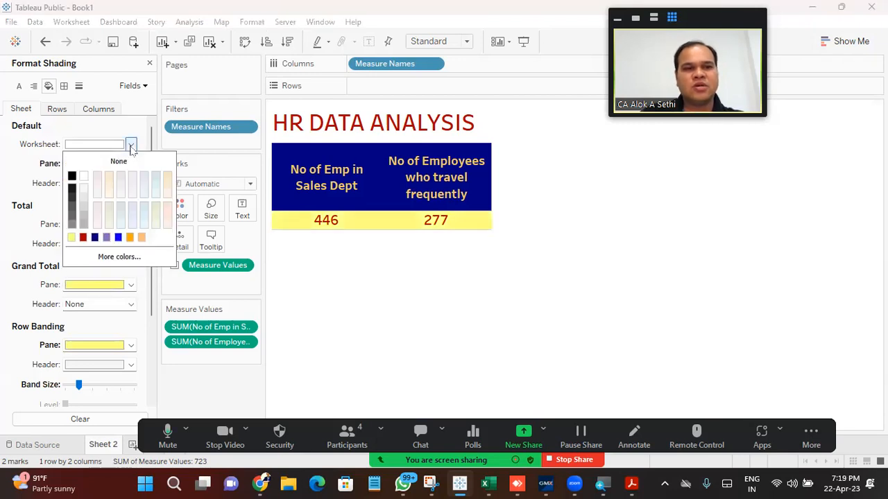
left_click(154, 219)
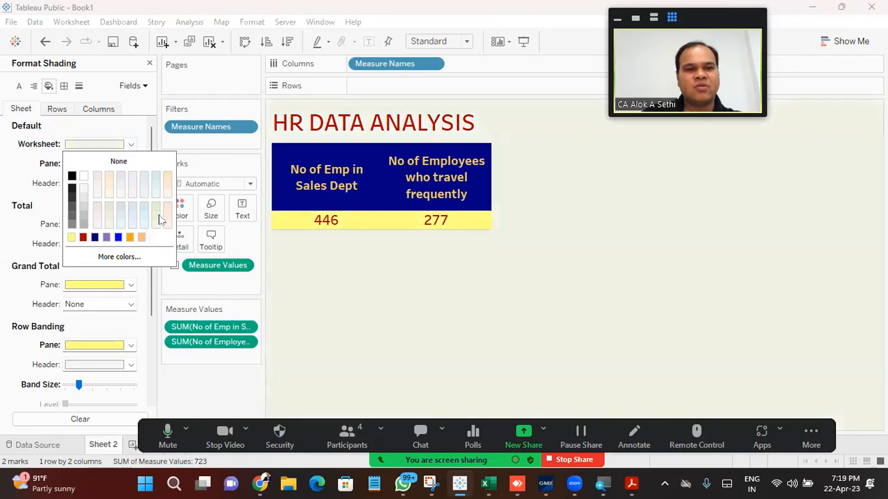
left_click(168, 187)
left_click(308, 254)
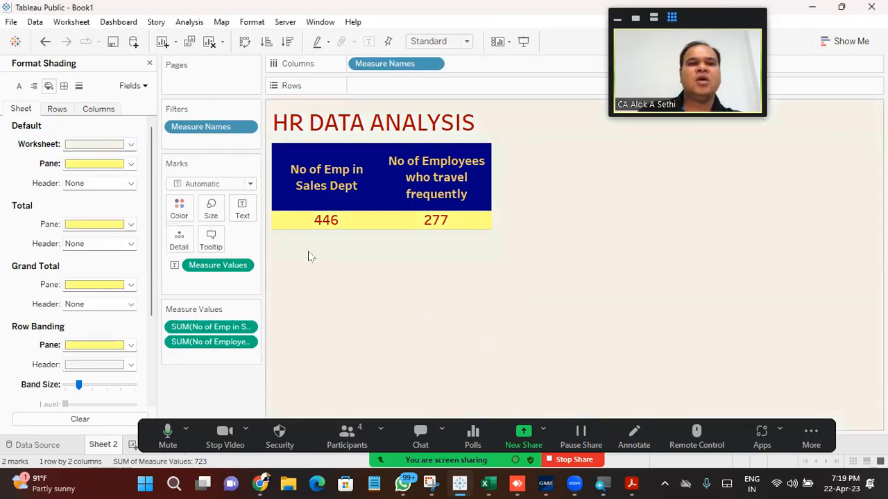
left_click(147, 64)
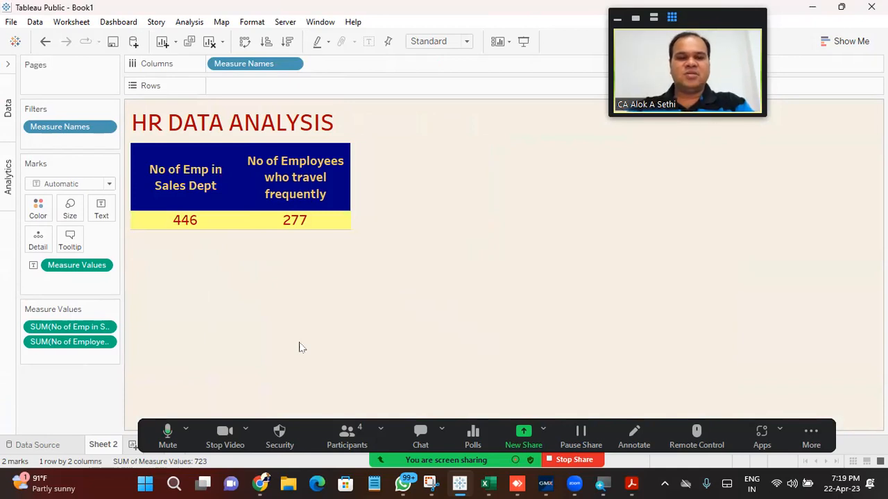
Step: Switch to the PDF to review HR Analytics Dashboard Problem Statements 1 and 2, and return to Tableau Public
left_click(631, 484)
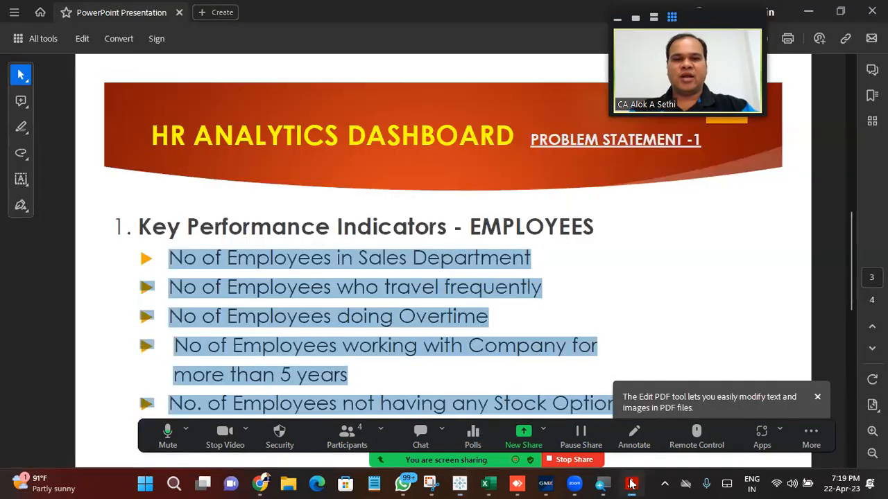
scroll(376, 294, "down", 3)
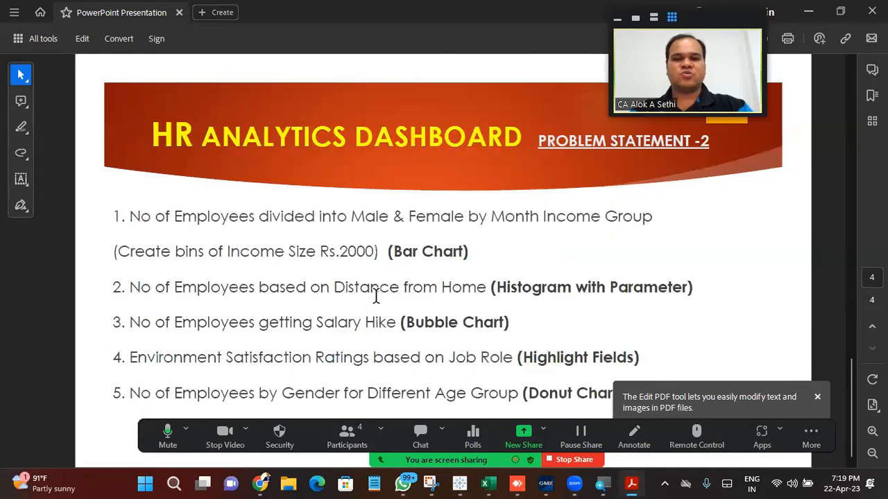
key("alt+Tab")
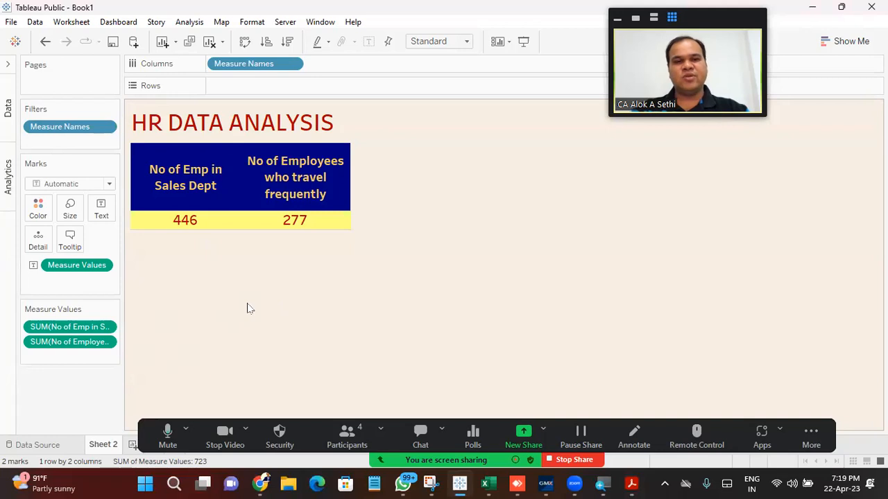
Step: Save the workbook to Tableau Public under the title HR DATA ANALYSIS - LIVE SESSION
key("ctrl+s")
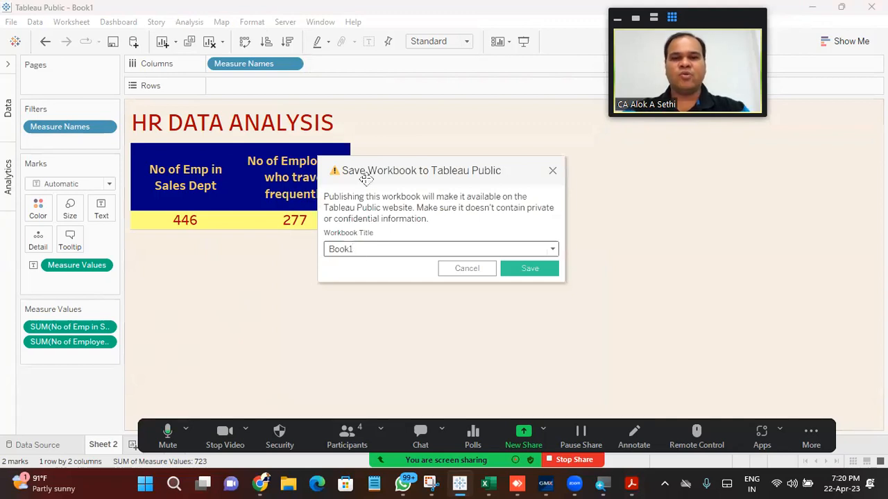
double_click(402, 248)
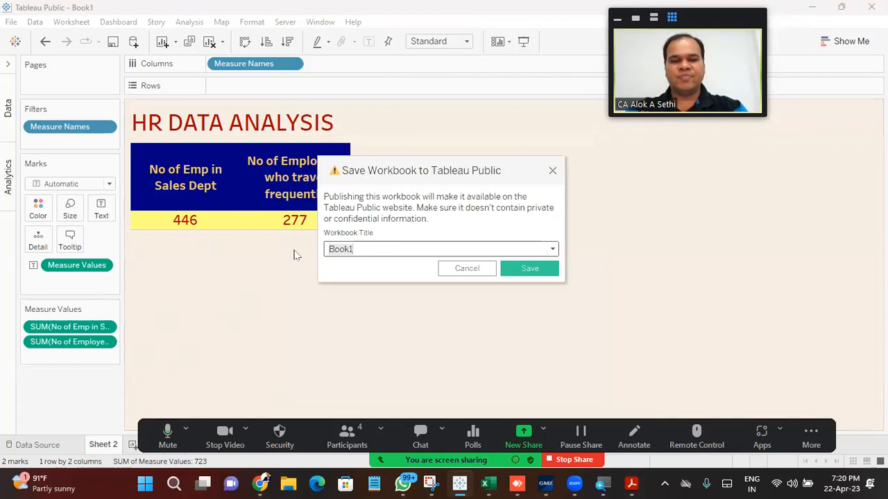
type("H")
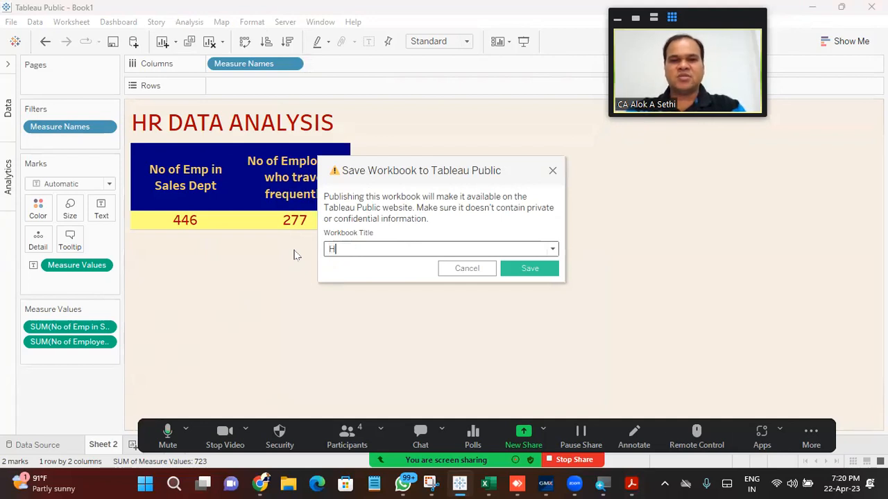
type("R ANA")
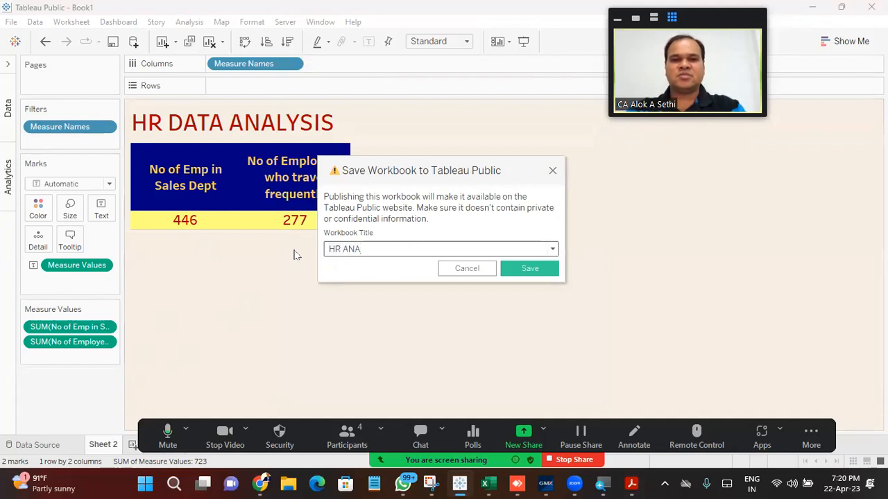
type("LYST")
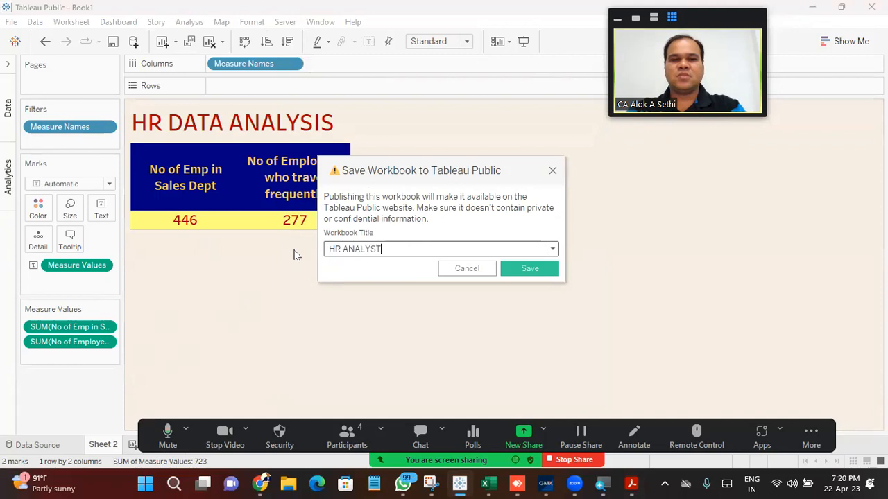
key("BackSpace")
key("BackSpace")
key("BackSpace")
key("BackSpace")
key("BackSpace")
key("BackSpace")
key("BackSpace")
type("DATA ")
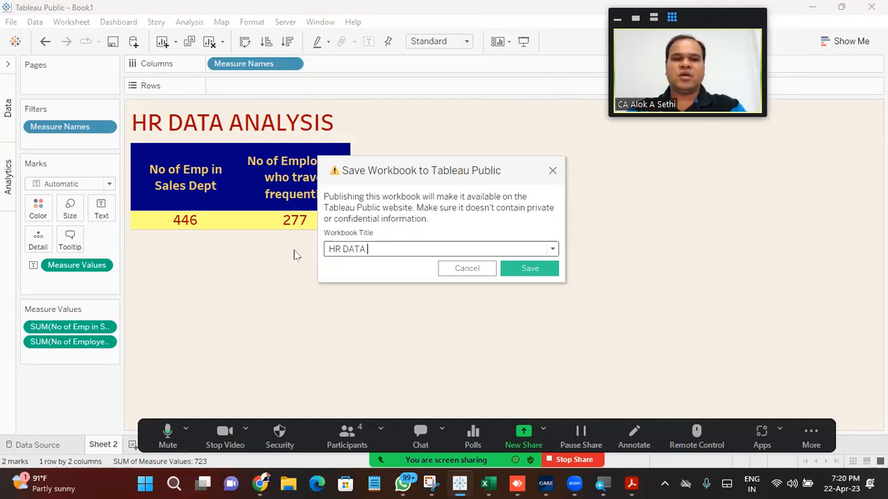
type("ANALYSIS - LIVE SESSION")
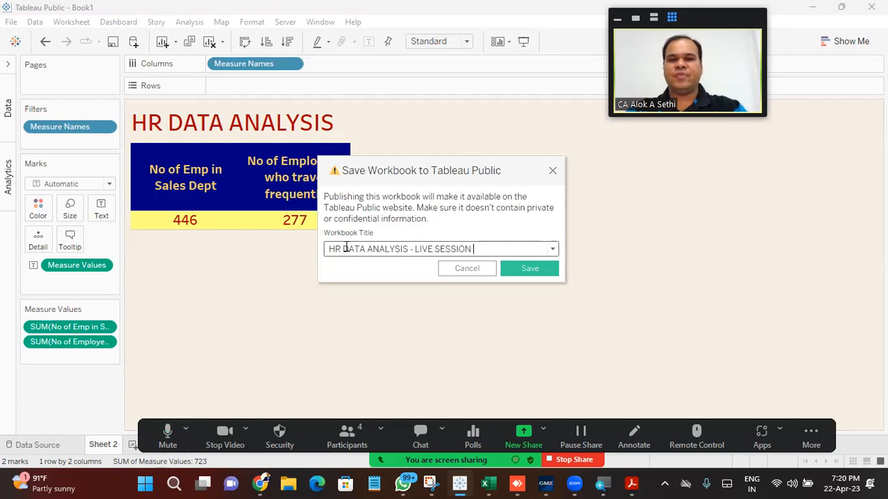
left_click(538, 272)
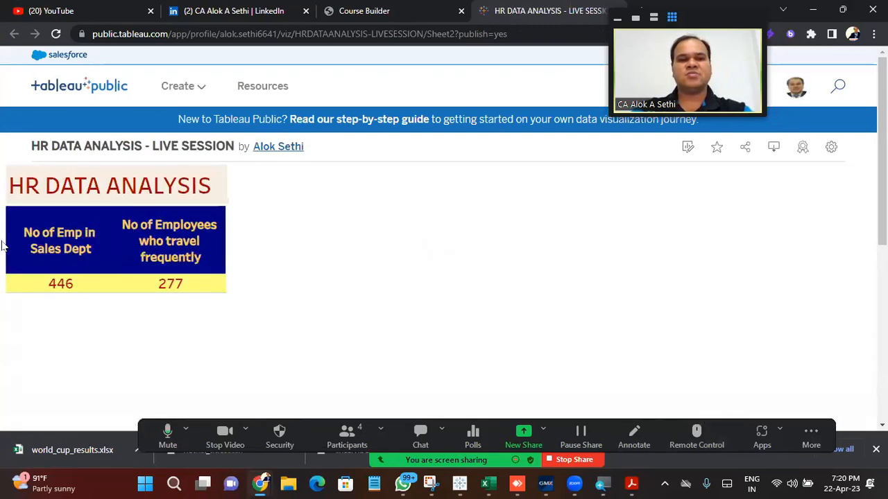
Step: Check the Sales department and frequent-travel values on the published sheet in the browser, and close its page
mouse_move(75, 292)
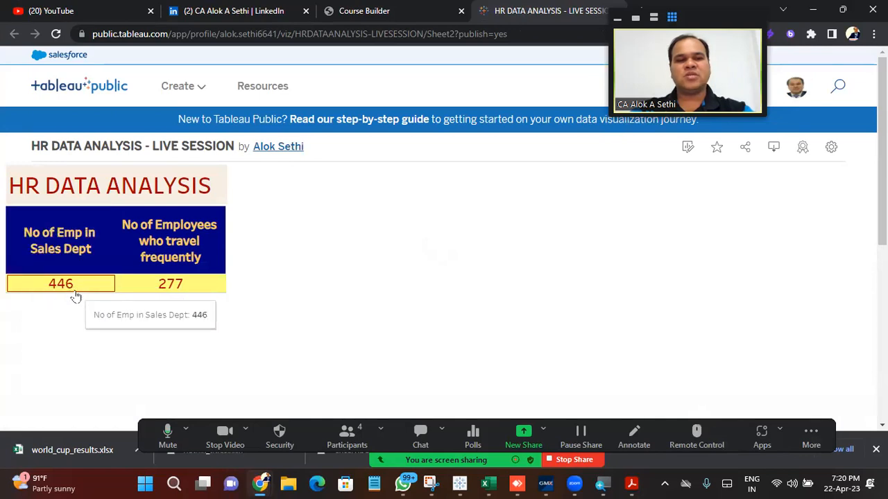
mouse_move(206, 295)
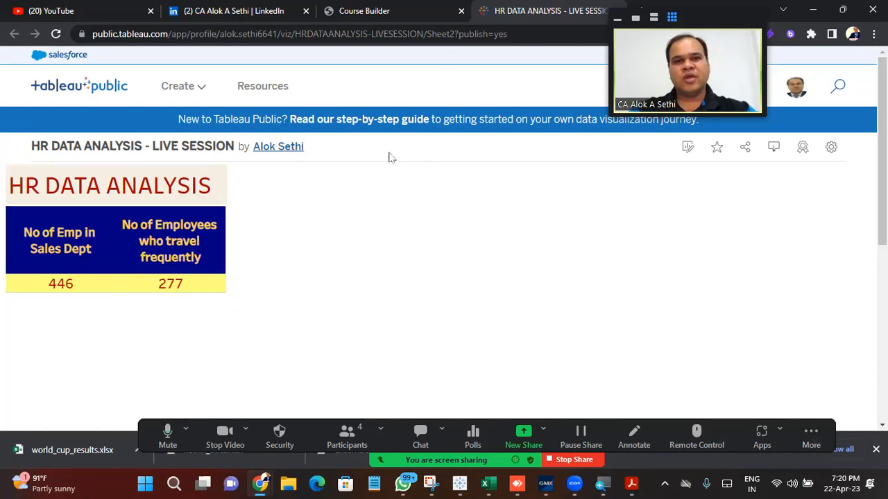
left_click(616, 11)
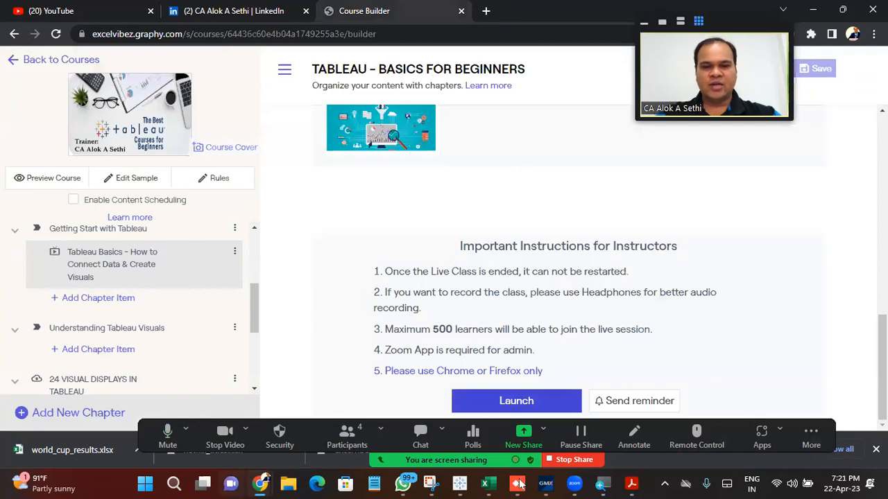
Step: Switch to the HR Data (1) workbook in Excel and go to the Attrition header in cell A2 of the HR data sheet
left_click(488, 483)
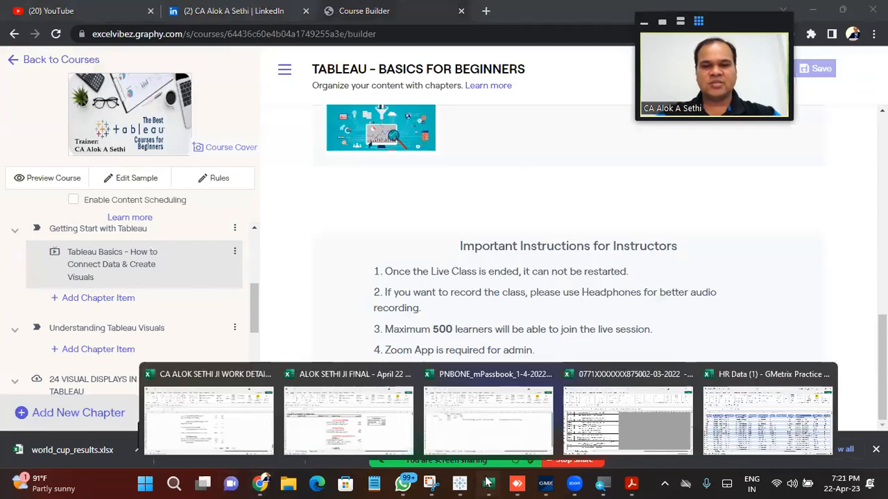
left_click(761, 413)
left_click(227, 307)
key("Left")
key("Left")
key("Left")
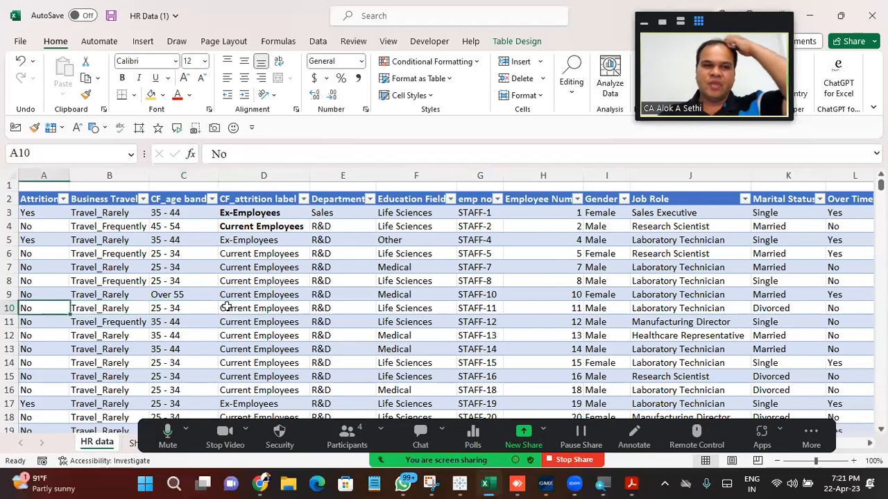
key("Up")
key("Up")
key("Up")
key("ctrl+Home")
key("Down")
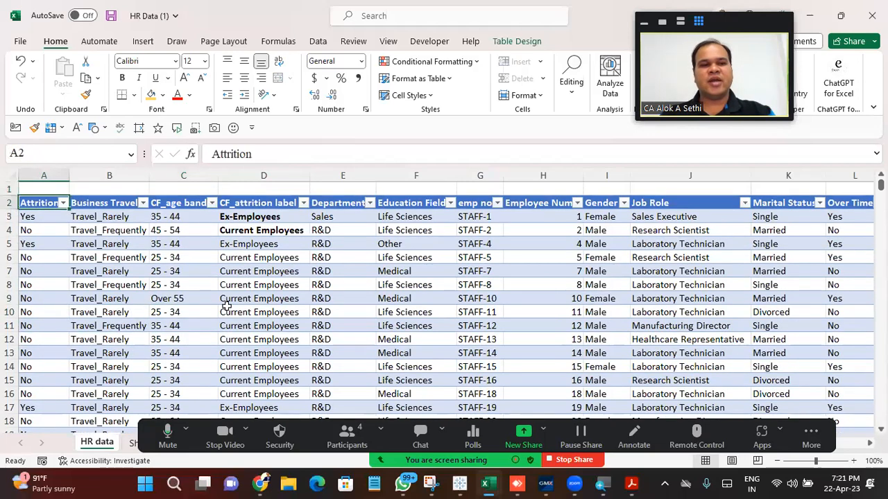
Step: Examine the employee records on the HR data sheet, down to the last rows and across to the CF_current Employee column
key("ctrl+Right")
key("ctrl+Left")
key("ctrl+Down")
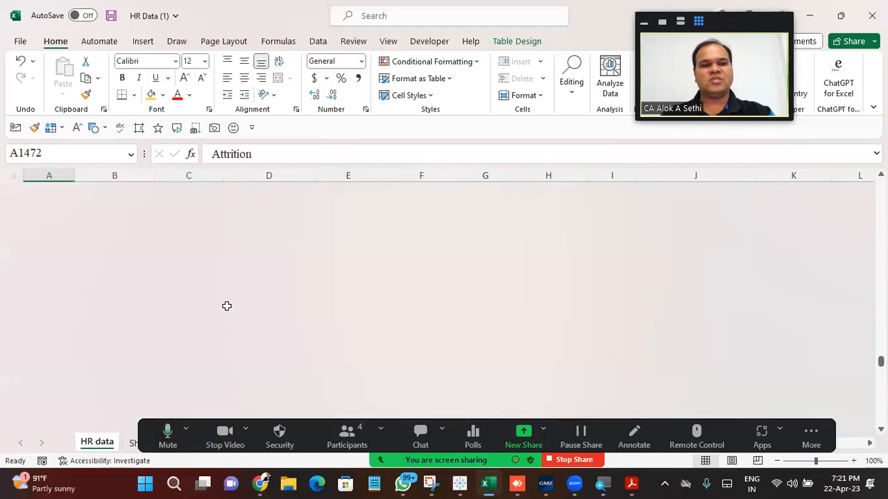
key("Up")
key("Up")
key("Up")
key("Up")
key("Up")
key("Up")
key("Up")
key("Up")
key("Up")
key("Up")
key("Up")
key("Up")
key("Up")
key("Up")
key("Up")
key("Up")
key("Up")
key("Up")
key("Up")
key("Up")
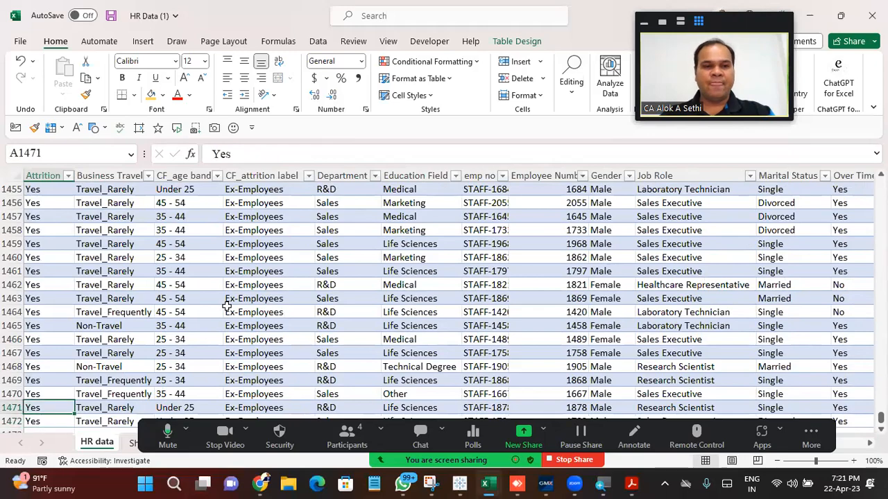
key("Right")
key("Right")
key("Right")
key("Right")
key("Right")
key("Right")
key("Right")
key("Right")
key("Right")
key("Right")
key("Right")
key("Right")
key("Right")
key("Right")
key("Right")
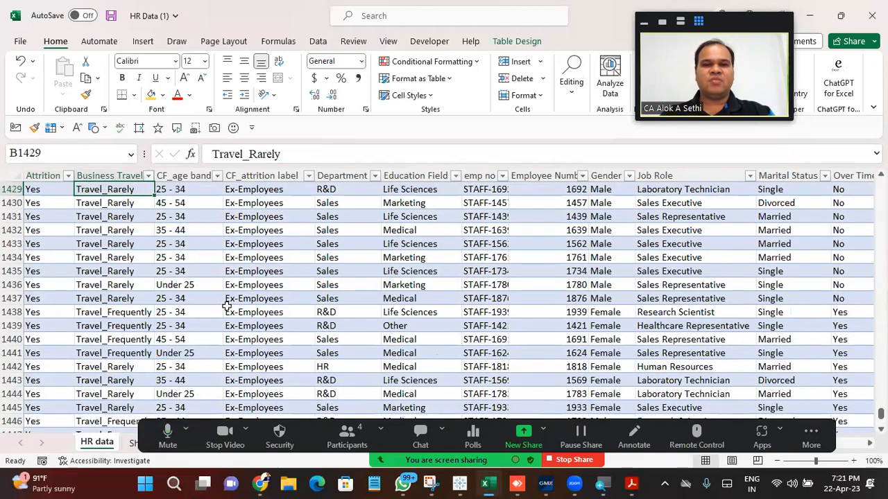
key("Up")
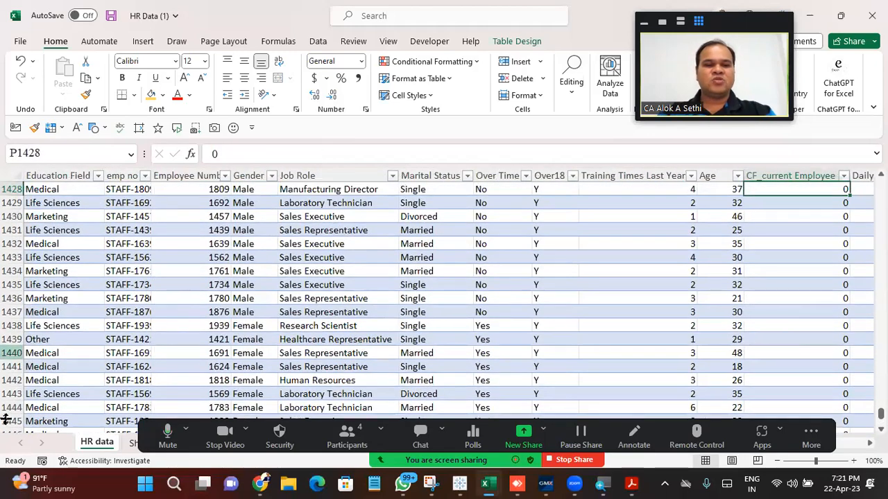
Step: Number the five questions on Sheet1 from 1 to 5 in cells A4:A8
left_click(132, 442)
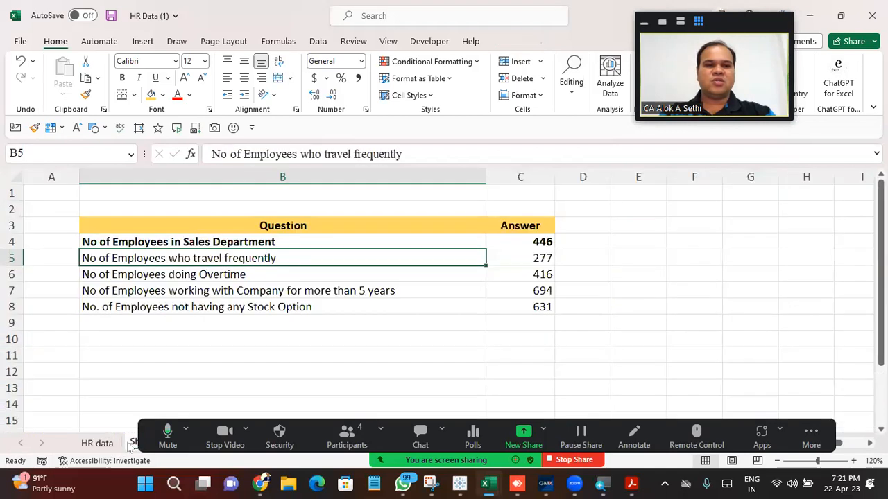
left_click(61, 254)
left_click(60, 248)
type("1")
key("Return")
type("2")
key("Return")
left_click_drag(60, 247, 77, 309)
key("shift+Down")
key("shift+Down")
key("shift+Down")
key("Up")
key("Down")
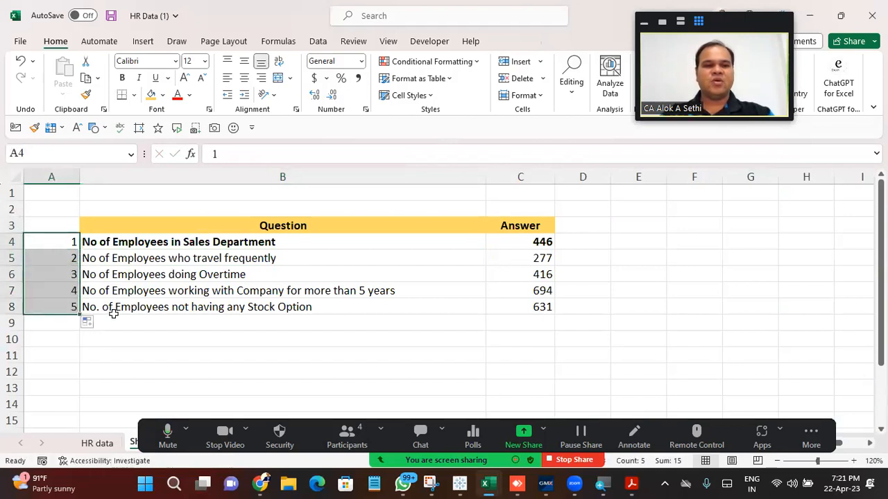
Step: Review the employee count questions in B4:B8 of Sheet1
left_click(134, 335)
key("Up")
key("Up")
key("Up")
key("Up")
key("Up")
key("Up")
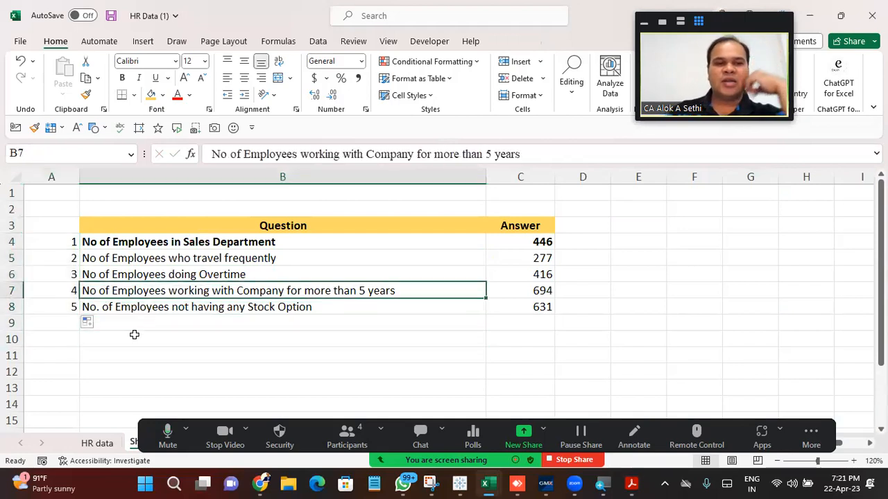
Step: Inspect the answer formulas in C4:C6 and make the frequent-travel answer in C5 bold
key("Right")
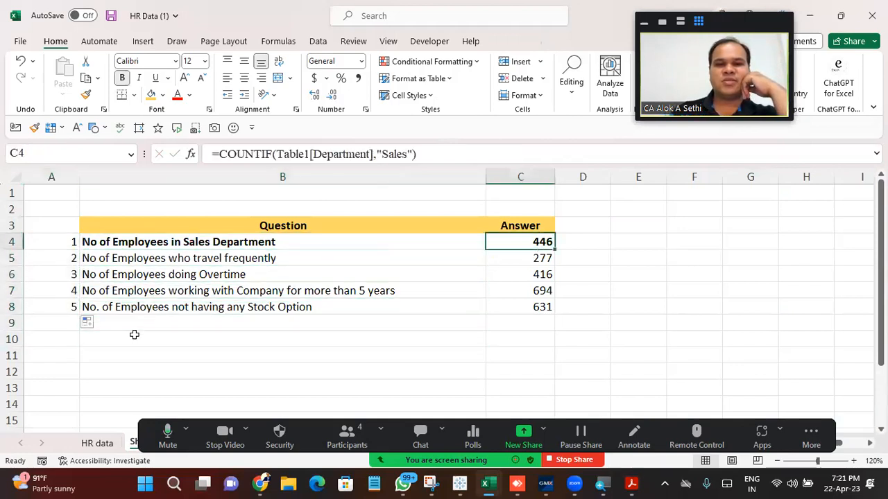
key("F2")
key("Return")
key("F2")
key("Return")
key("F2")
key("Escape")
key("Up")
key("ctrl+b")
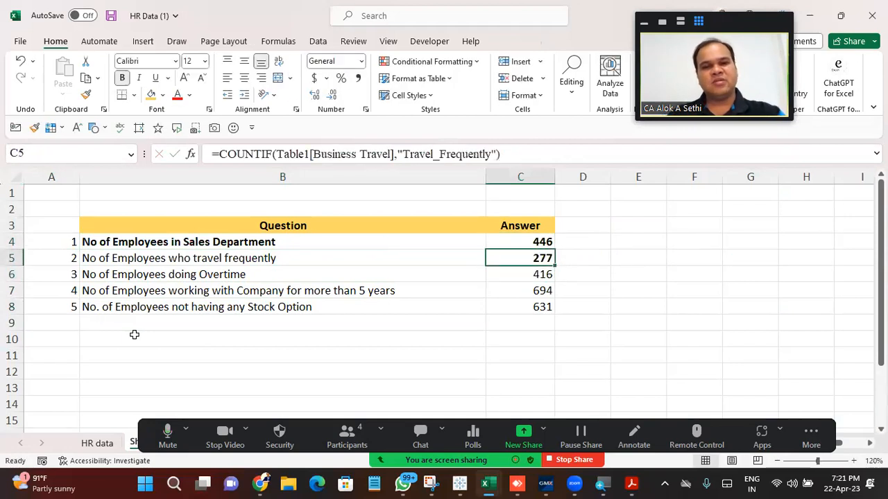
Step: Switch windows, return to Sheet1 in Excel and paste the copied dashboard assignment instructions starting at cell B11
key("alt+Tab")
key("alt+Tab")
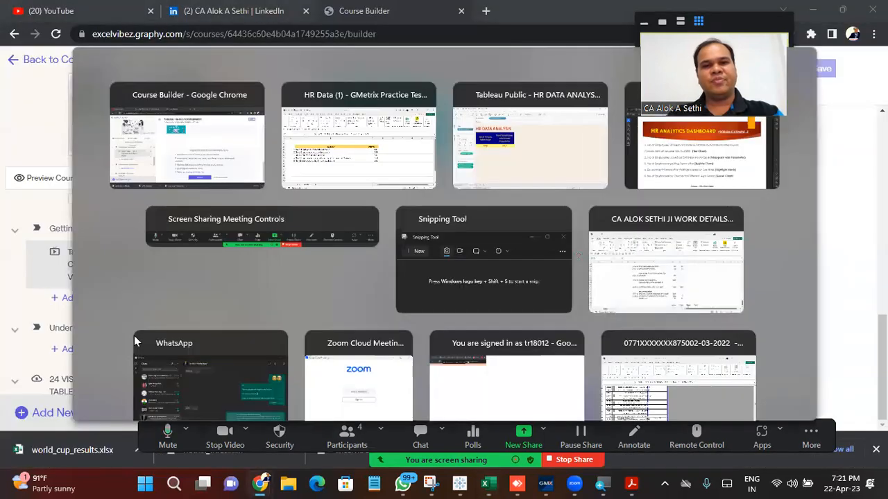
key("alt+Tab")
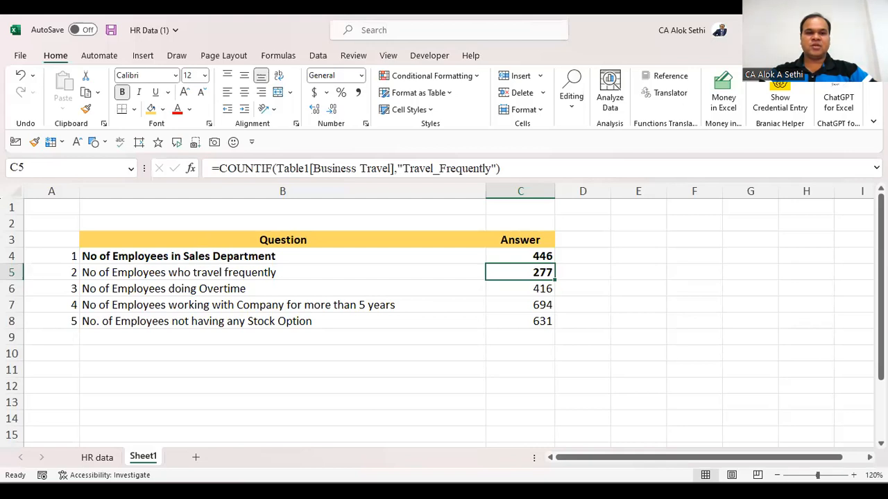
left_click(282, 370)
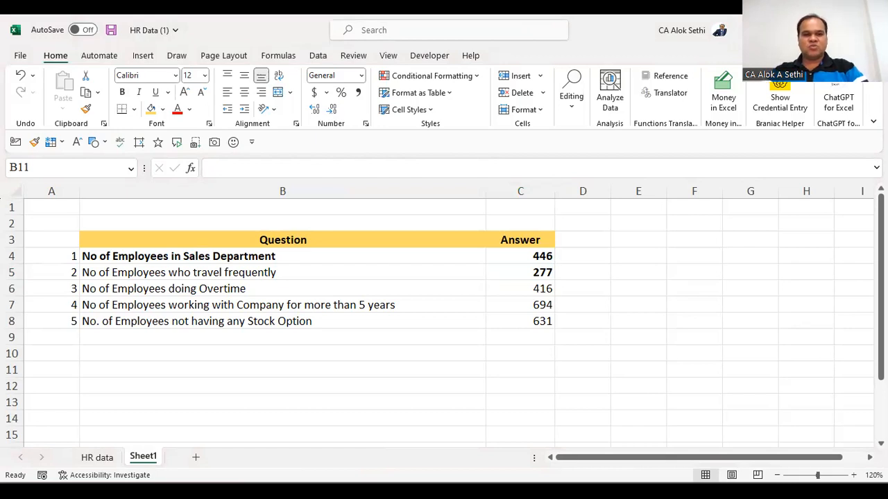
key("ctrl+v")
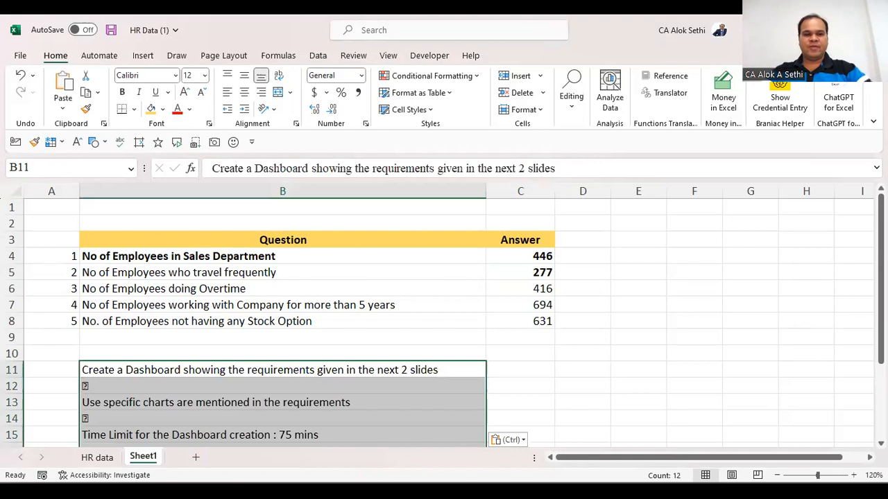
Step: Review the pasted assignment instructions in B11:B22 of Sheet1
key("Down")
key("Down")
key("Down")
key("Down")
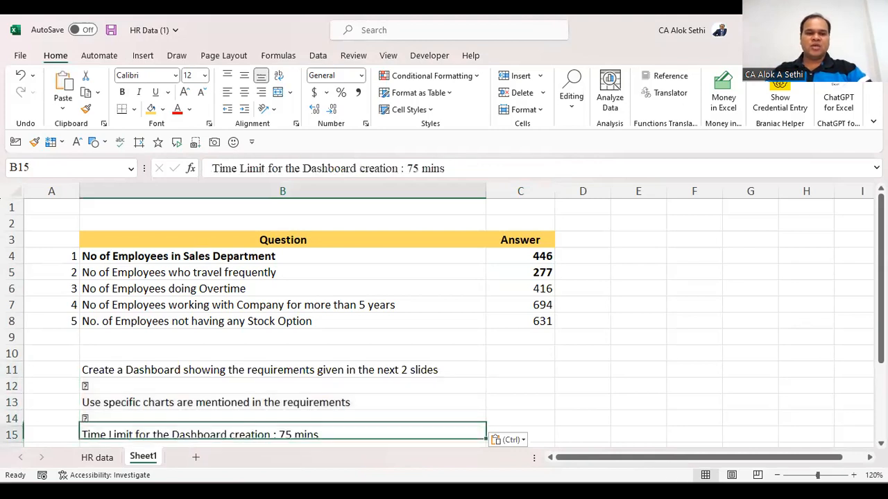
key("Down")
key("Down")
key("Down")
key("Down")
key("Down")
key("Down")
key("Down")
key("Down")
key("Down")
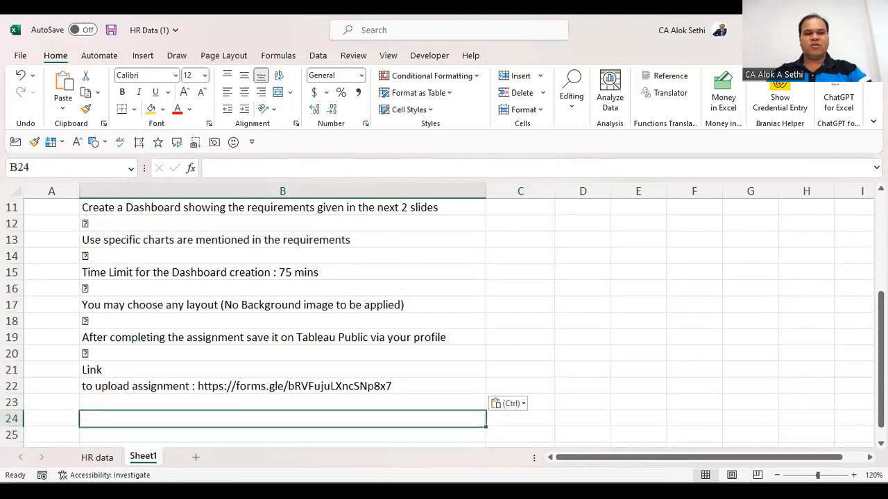
key("ctrl+Up")
key("ctrl+Up")
key("Up")
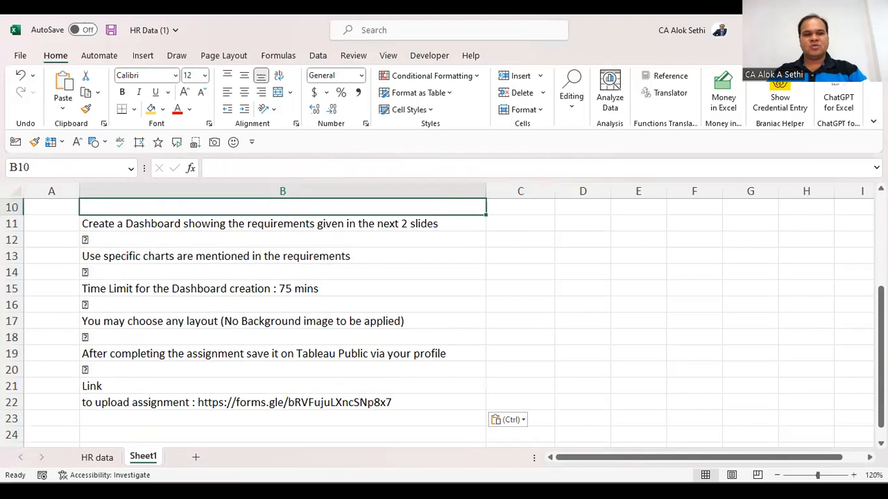
key("Down")
key("Up")
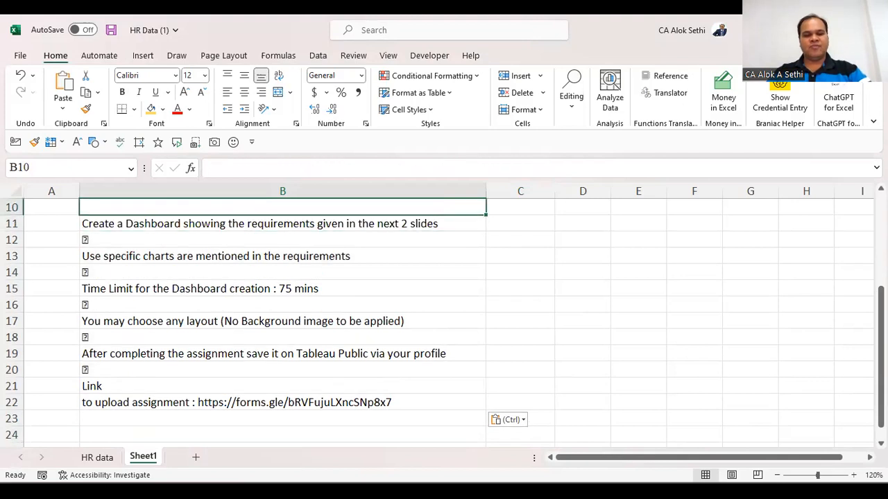
Step: Add a filter to the pasted instruction list, with cell B11 as its header
key("alt+d")
key("f")
key("f")
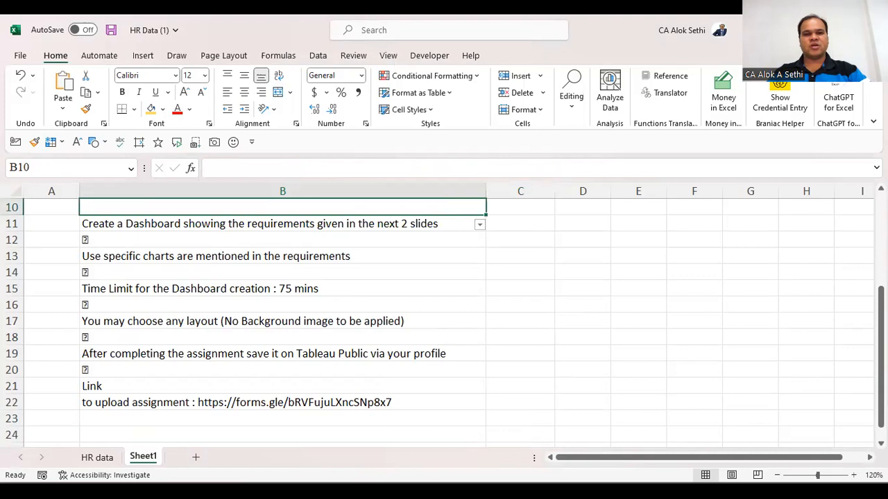
key("Down")
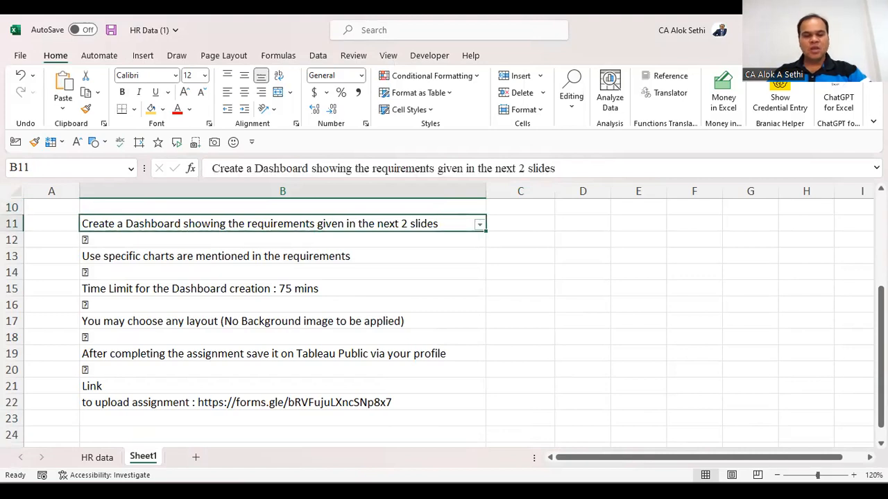
Step: Filter the instruction list under B11 to show only the entries containing just a bullet symbol
key("alt+Down")
key("Down")
key("Down")
key("Down")
key("Down")
key("Down")
key("Down")
key("space")
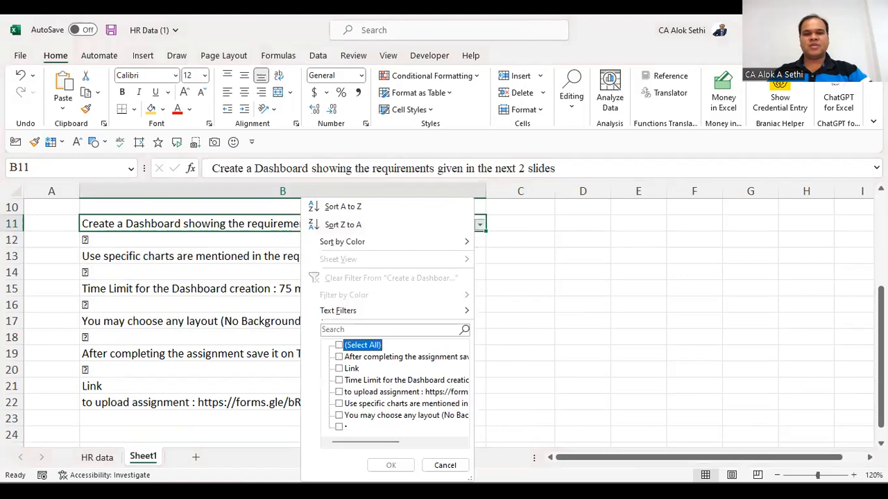
key("Down")
key("Down")
key("Down")
key("Down")
key("Down")
key("Down")
key("Down")
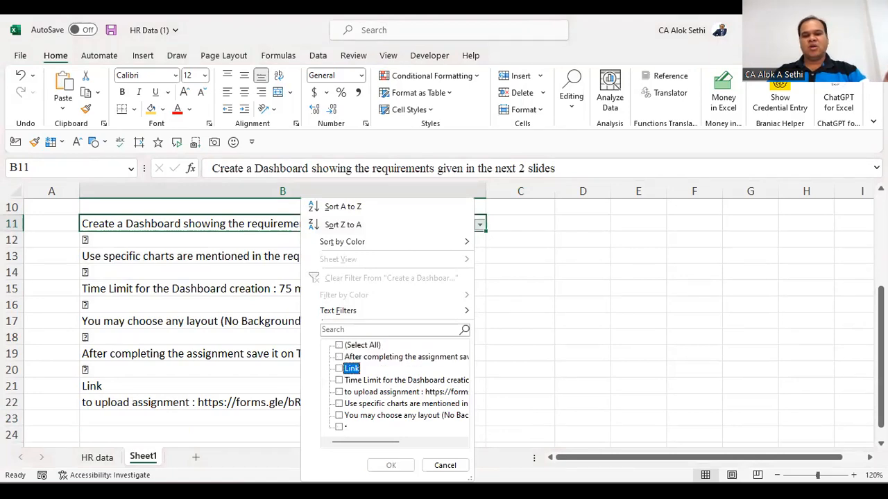
key("space")
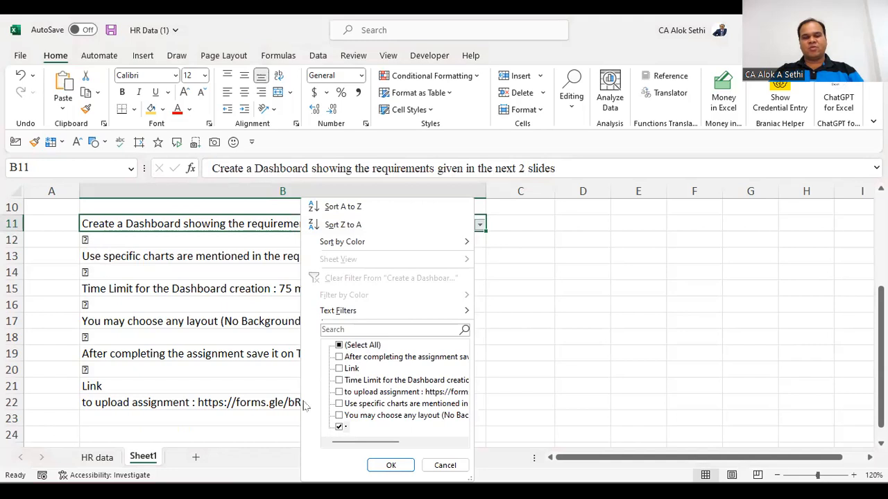
left_click(372, 466)
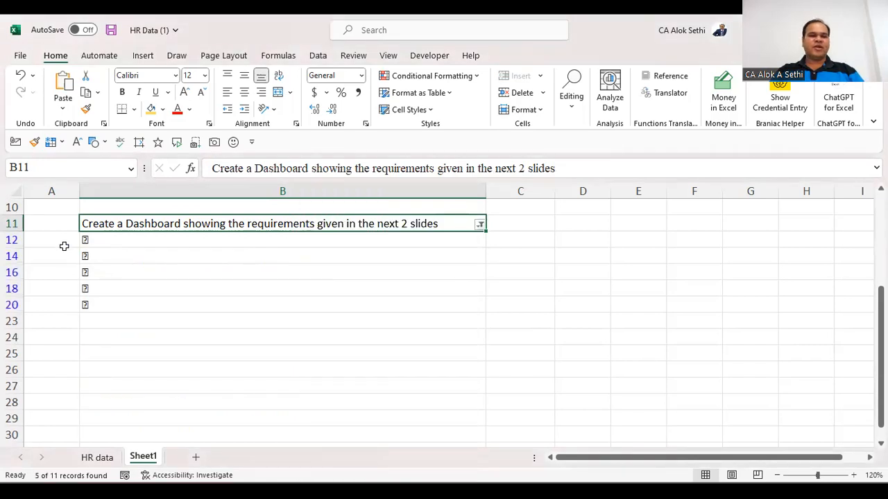
Step: Clear the bullet symbols from the filtered cells in B12:B20
left_click_drag(86, 239, 88, 305)
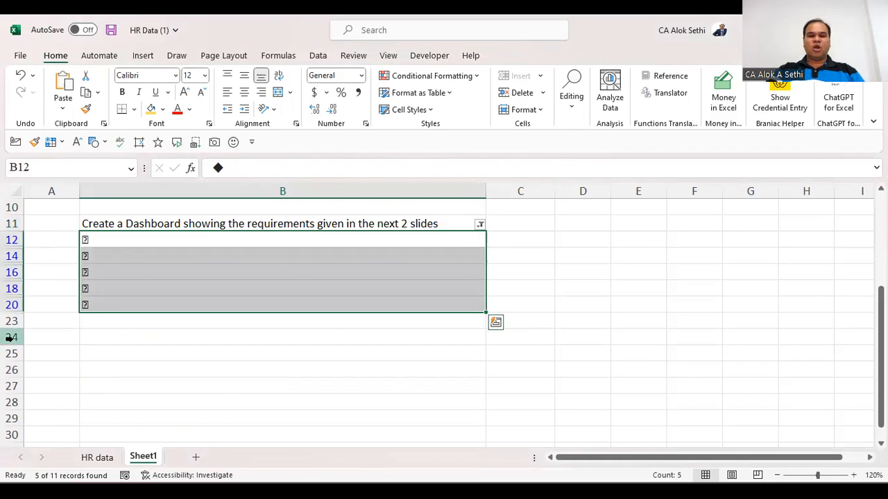
key("Delete")
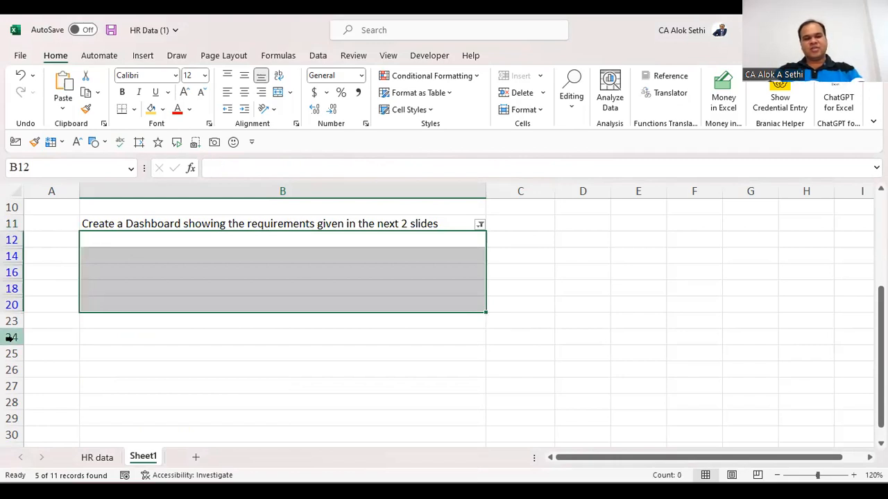
Step: Try deleting the filtered blank rows between rows 12 and 20, and undo the deletion
key("shift+space")
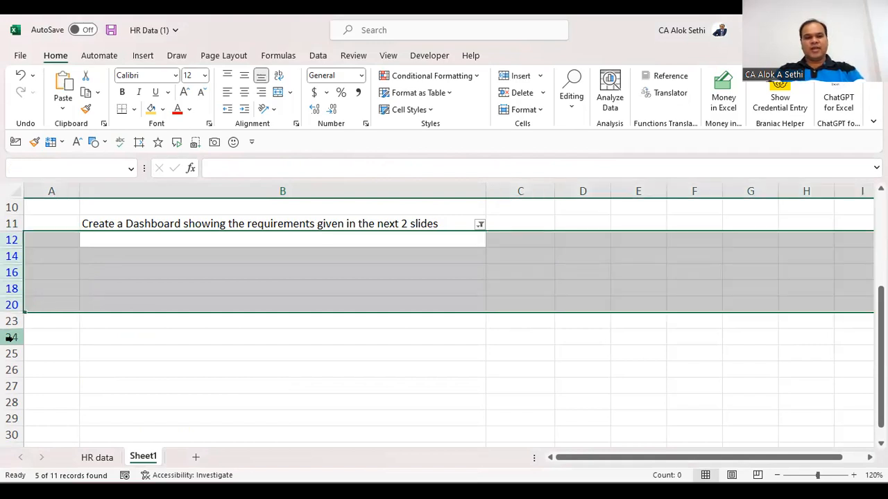
key("ctrl+minus")
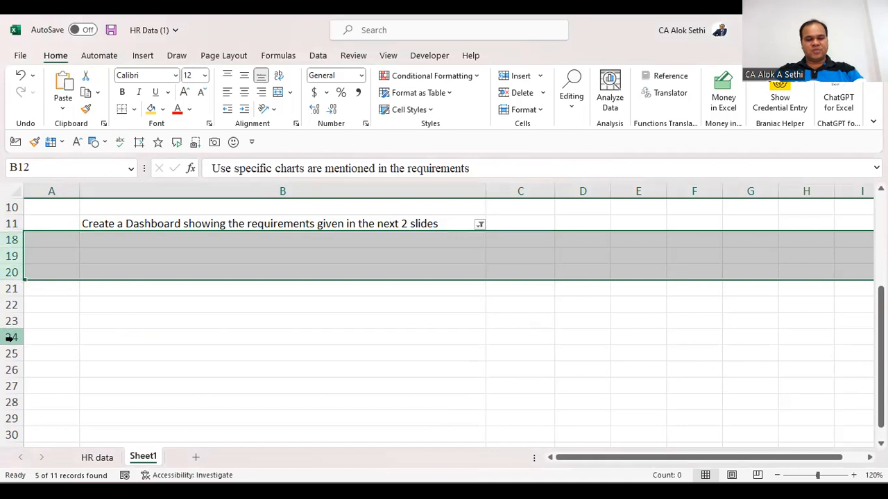
key("ctrl+z")
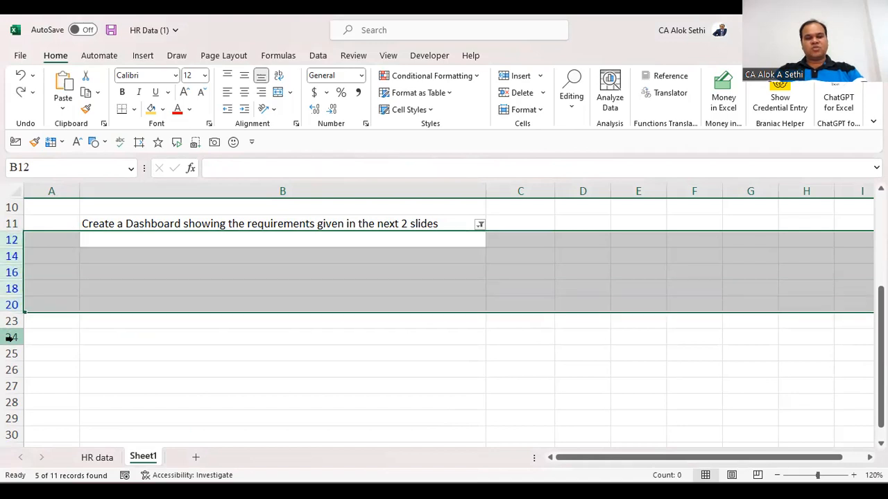
Step: Remove the filter from the instruction list and look over the cleaned entries in B11:B22
key("ctrl+shift+l")
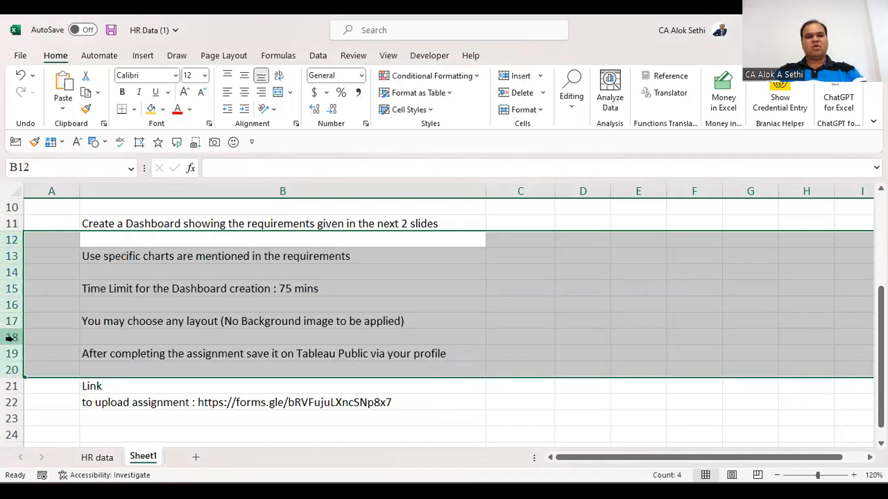
key("Down")
key("Down")
key("Down")
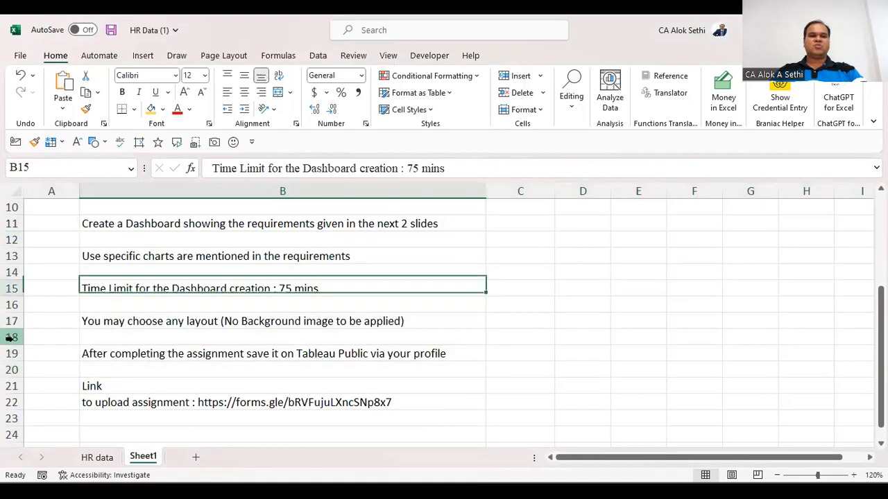
key("Down")
key("Down")
key("Down")
key("Down")
key("Down")
key("Down")
key("Down")
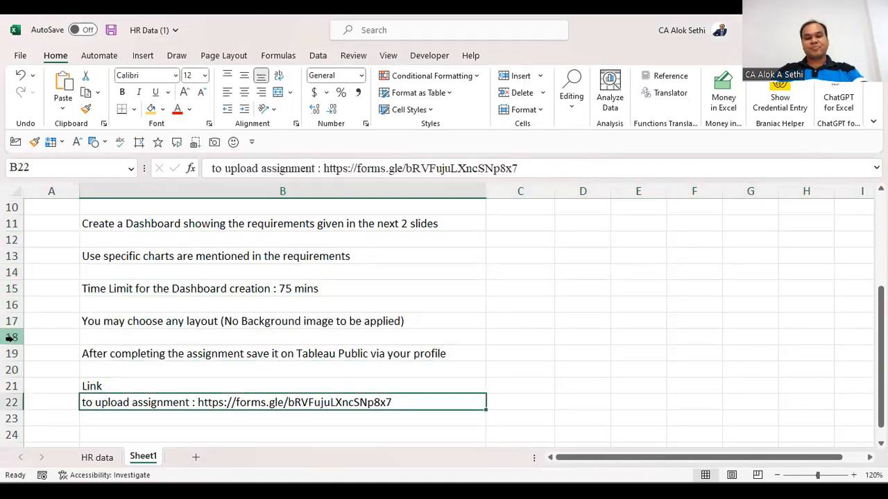
key("Up")
key("Up")
key("Up")
key("Up")
key("Up")
key("Up")
key("Up")
key("Up")
key("Up")
key("Up")
key("Up")
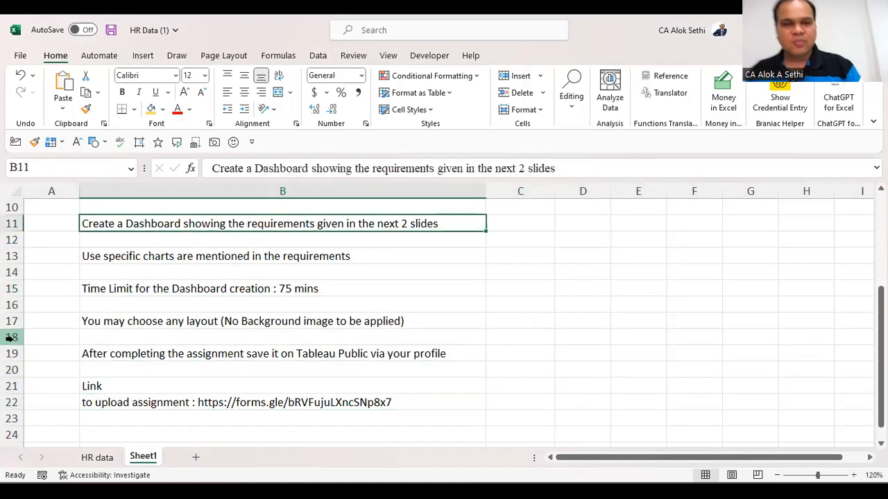
Step: Return to cell B1 of Sheet1 and save the workbook
key("Up")
key("Up")
key("Up")
key("Up")
key("Up")
key("Up")
key("Up")
key("Up")
key("Up")
key("Up")
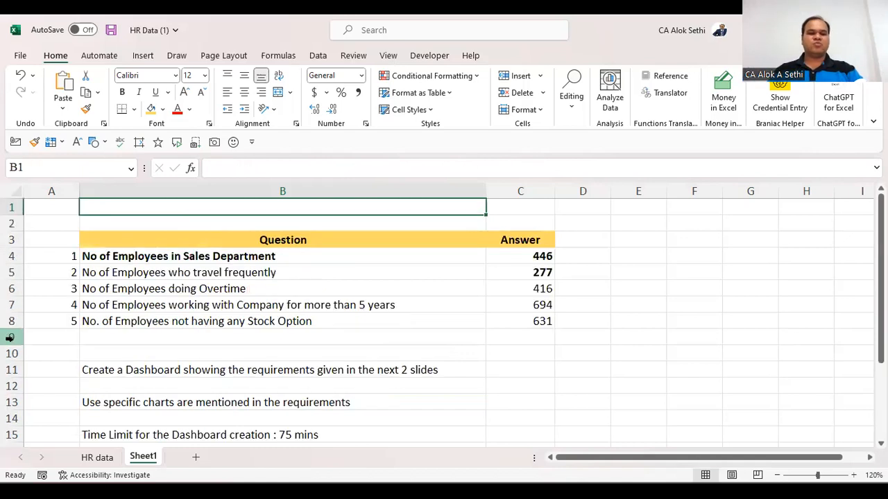
key("ctrl+s")
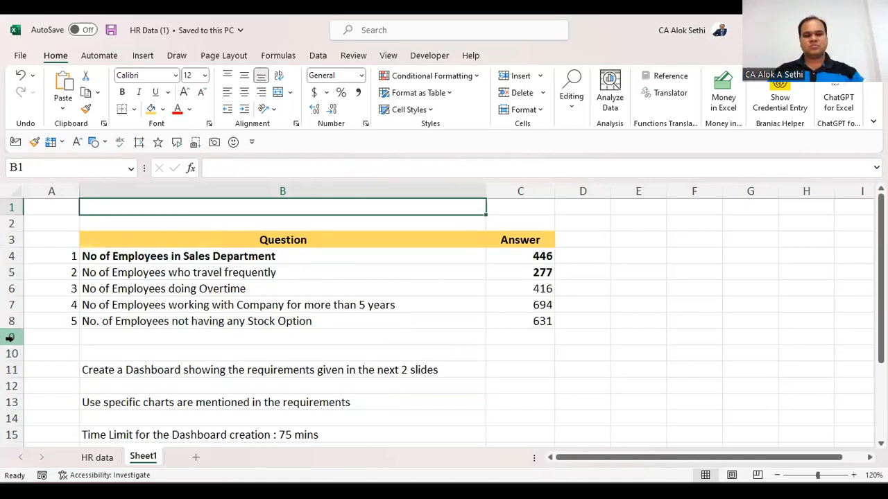